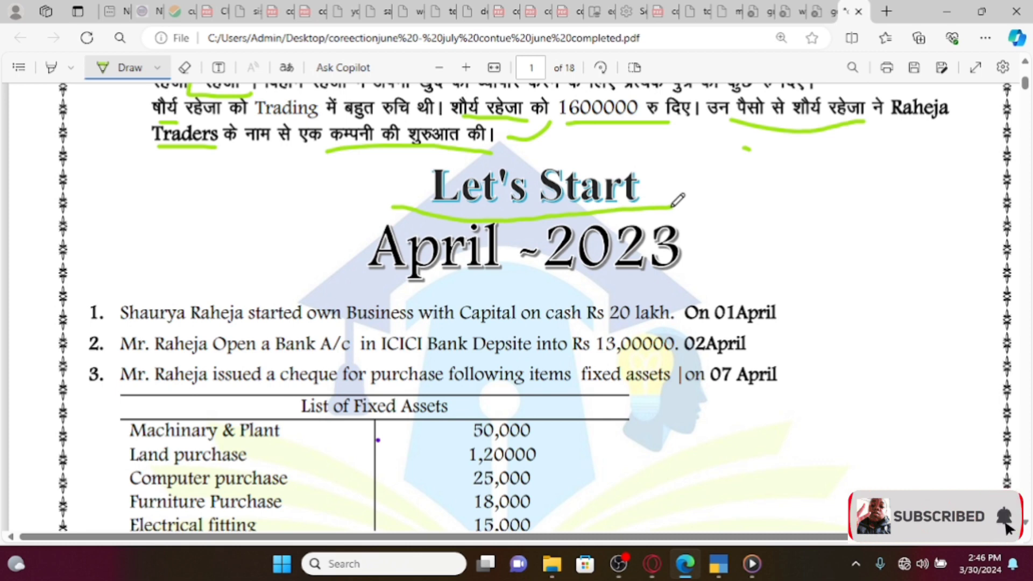
Underline the April 2023 heading and mark the company name Raheja Traders in the assignment PDF with the green pen
drag(445, 290, 646, 280)
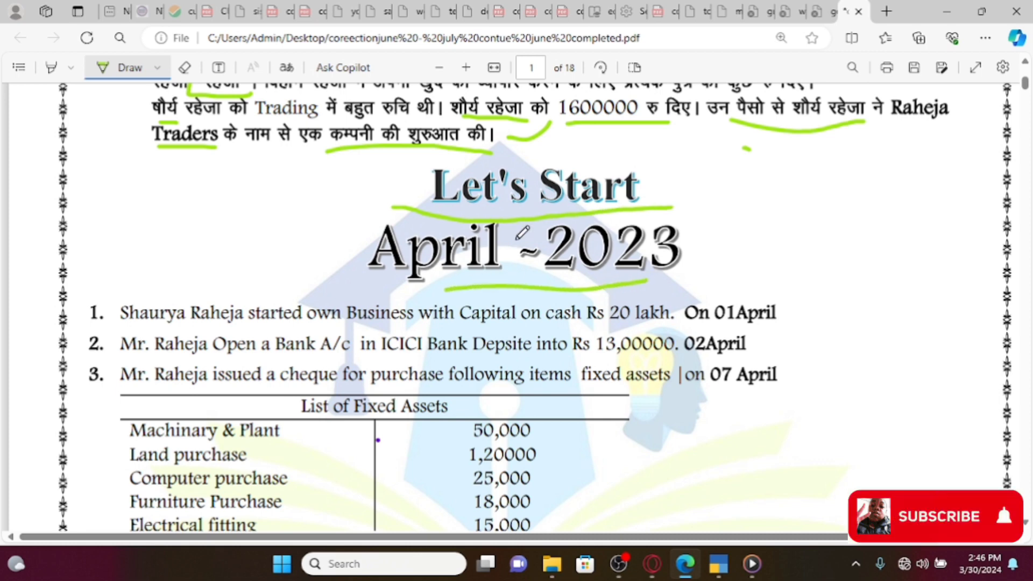
scroll(495, 240, down, 2)
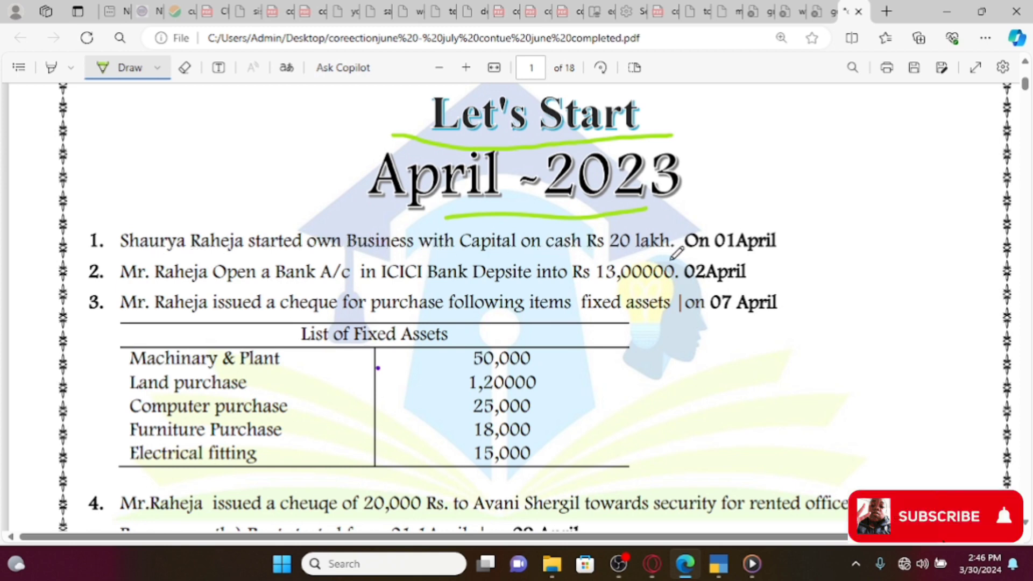
scroll(677, 251, up, 4)
drag(919, 269, 958, 273)
drag(183, 295, 209, 293)
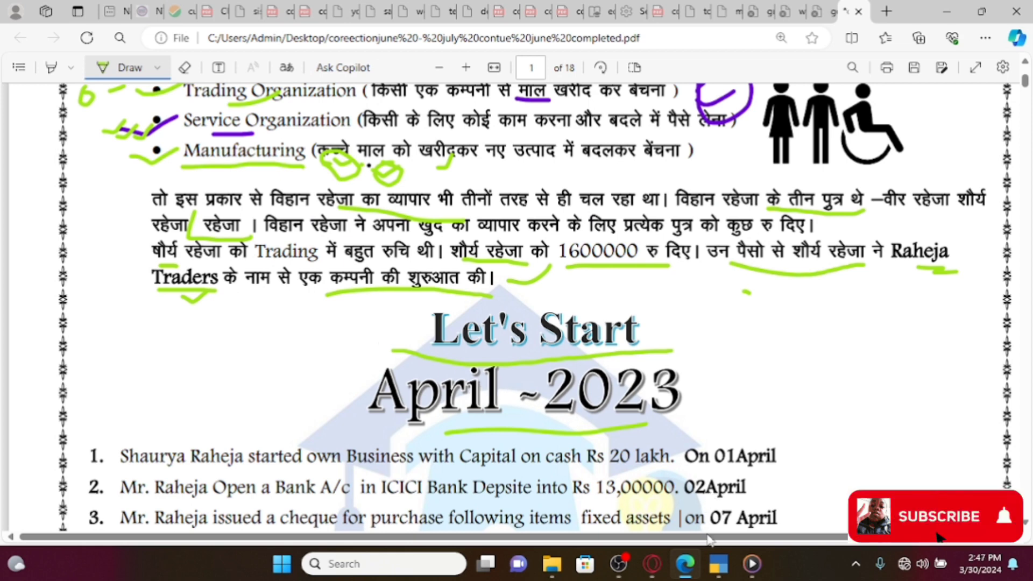
Switch to TallyPrime and open the creation form for a new company from the list of companies
click(717, 565)
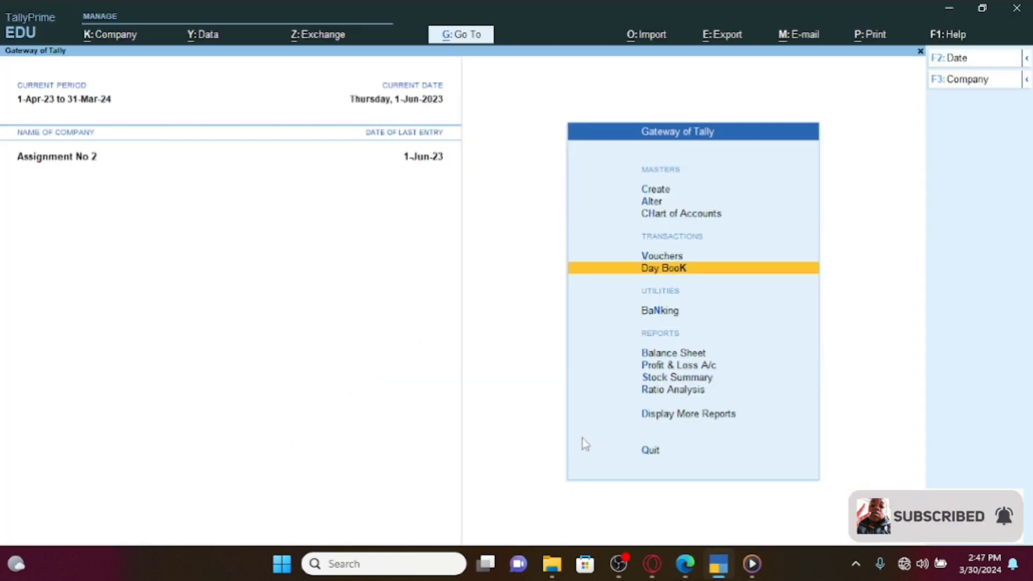
key(F3)
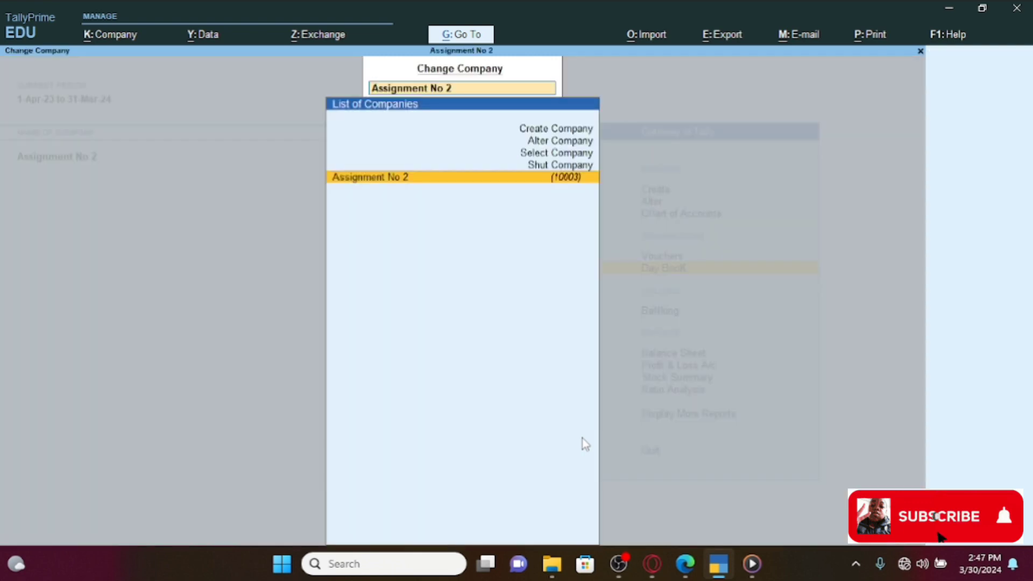
key(Up)
key(Up)
key(Down)
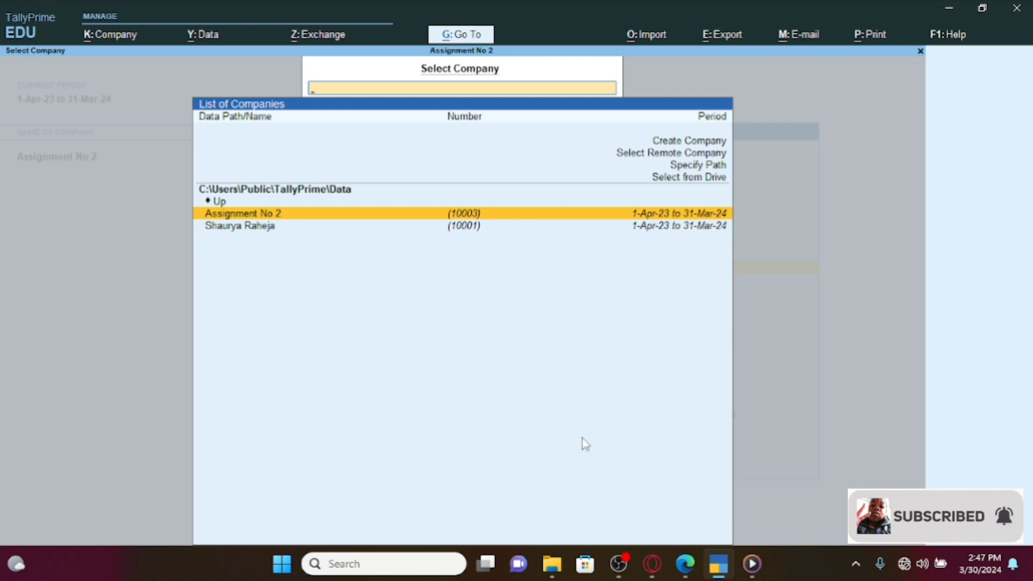
key(Up)
key(Up)
key(Up)
key(Up)
key(Up)
key(Up)
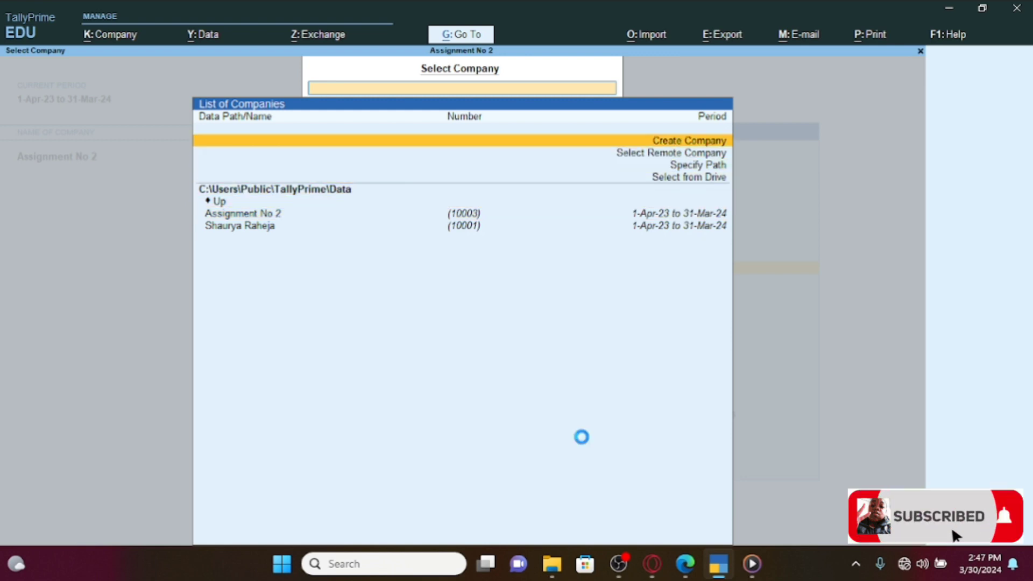
key(Return)
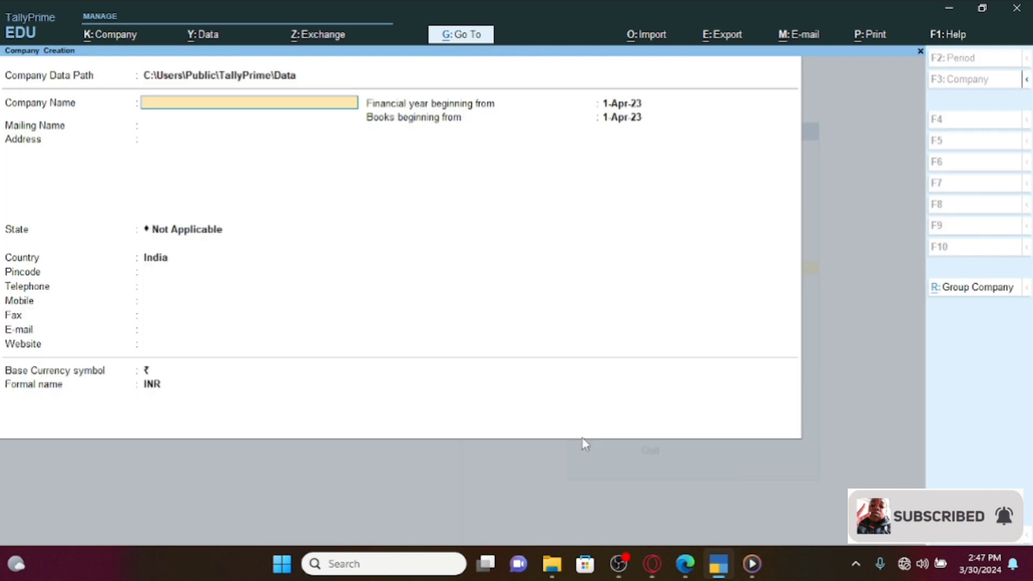
Name the new company Raheja Traders Pvt Ltd and accept the same mailing name
text(Sa)
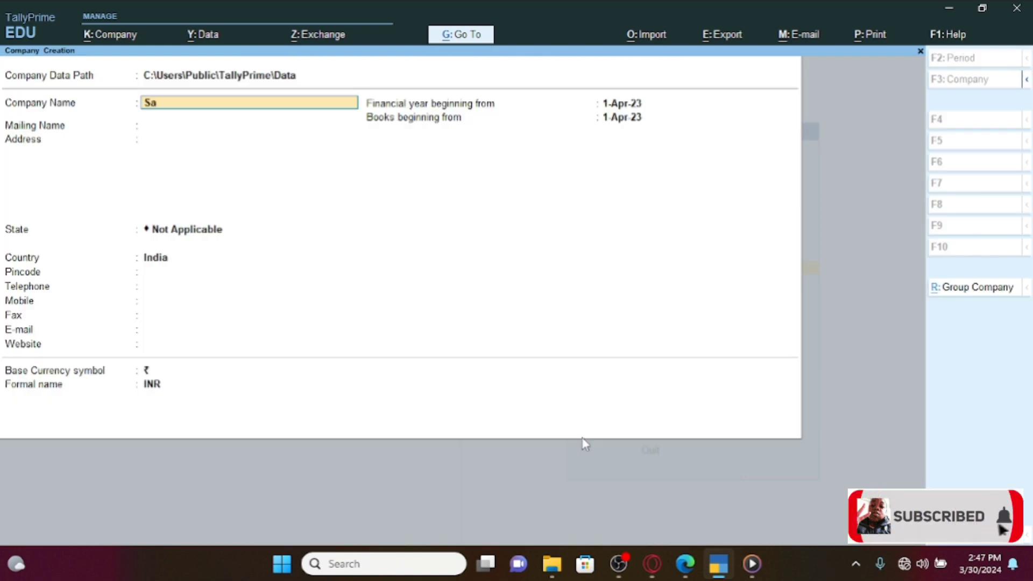
key(BackSpace)
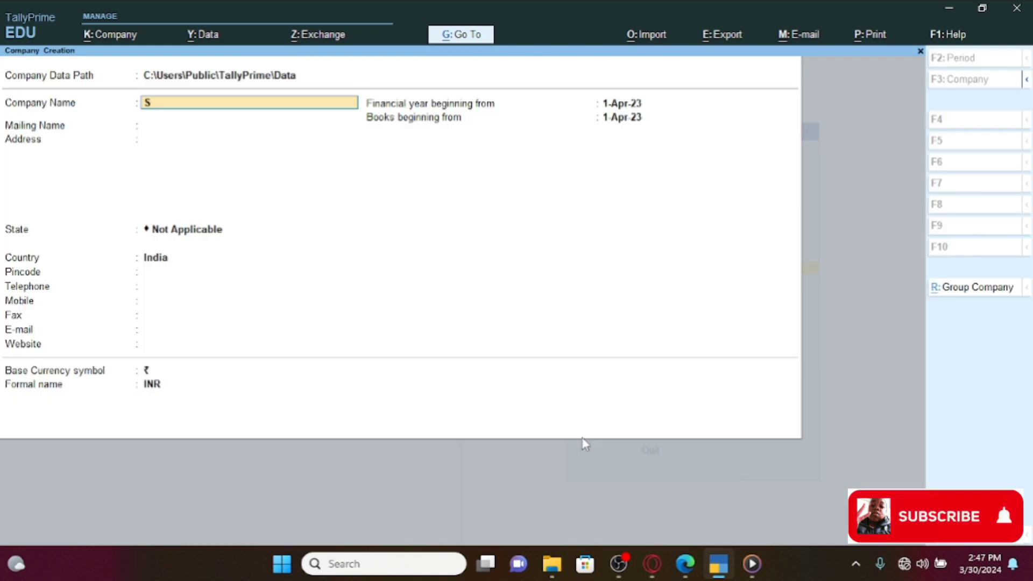
click(696, 563)
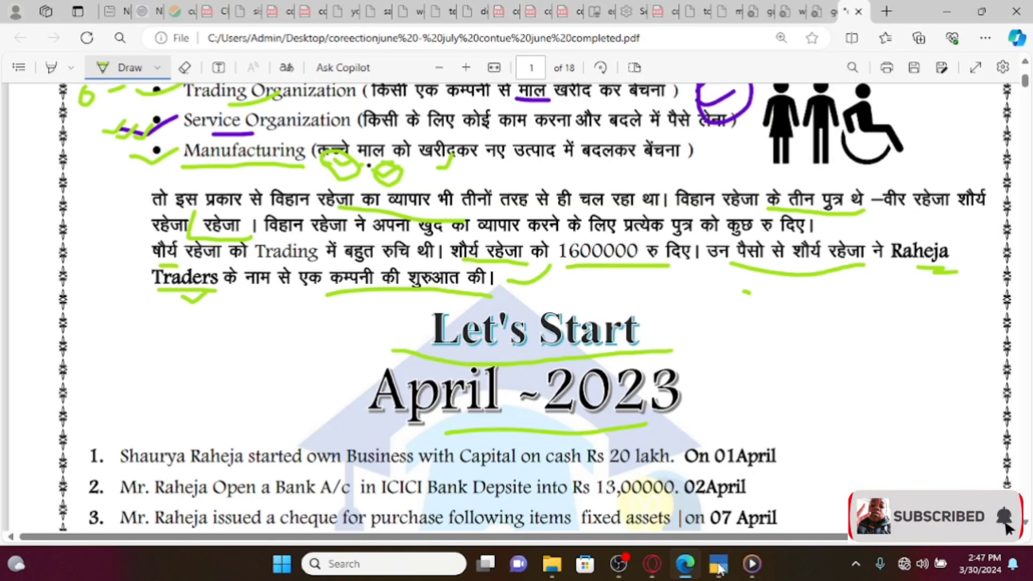
click(719, 565)
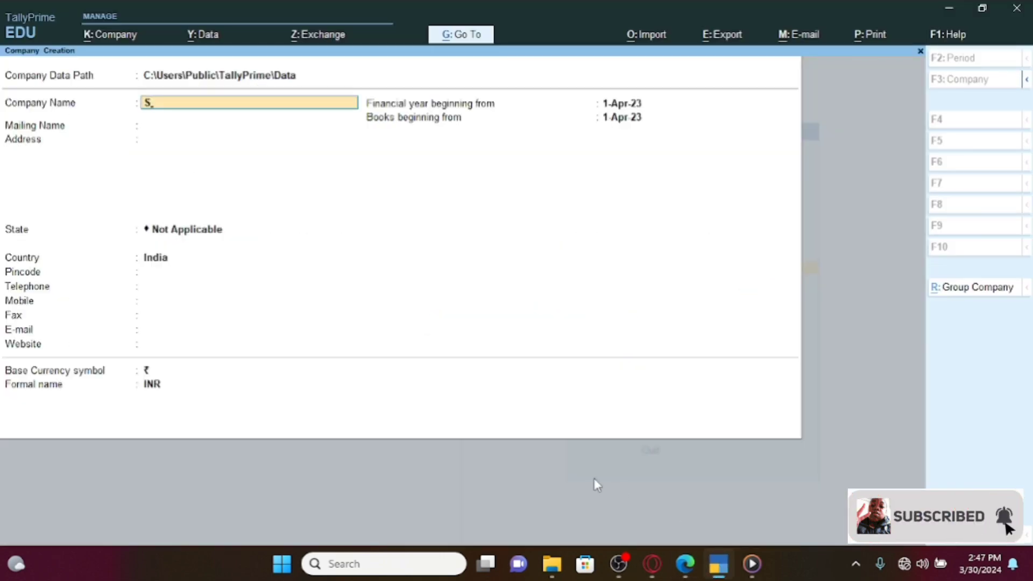
text(heja Tra)
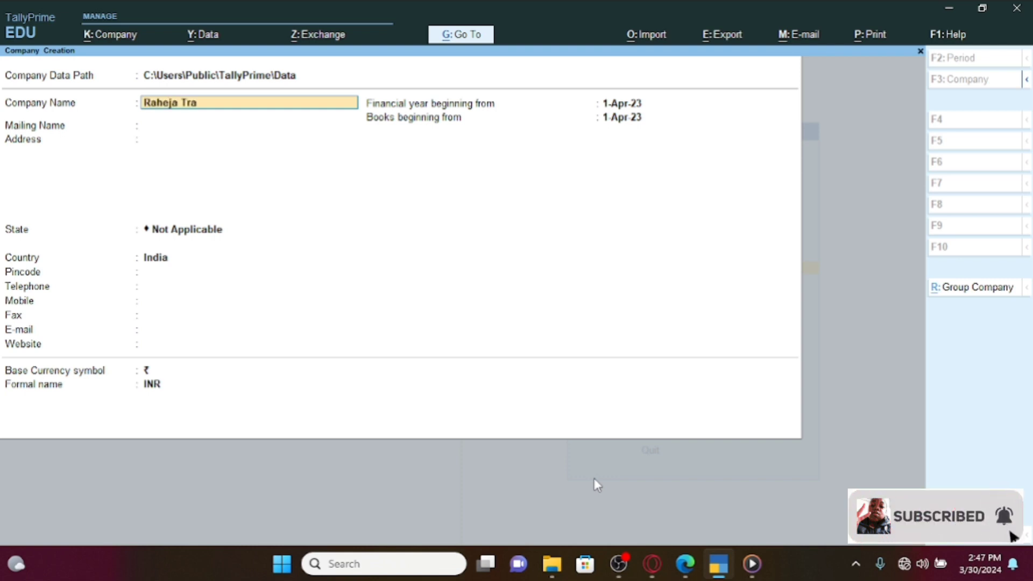
text(ders Pvt Ltd)
key(Return)
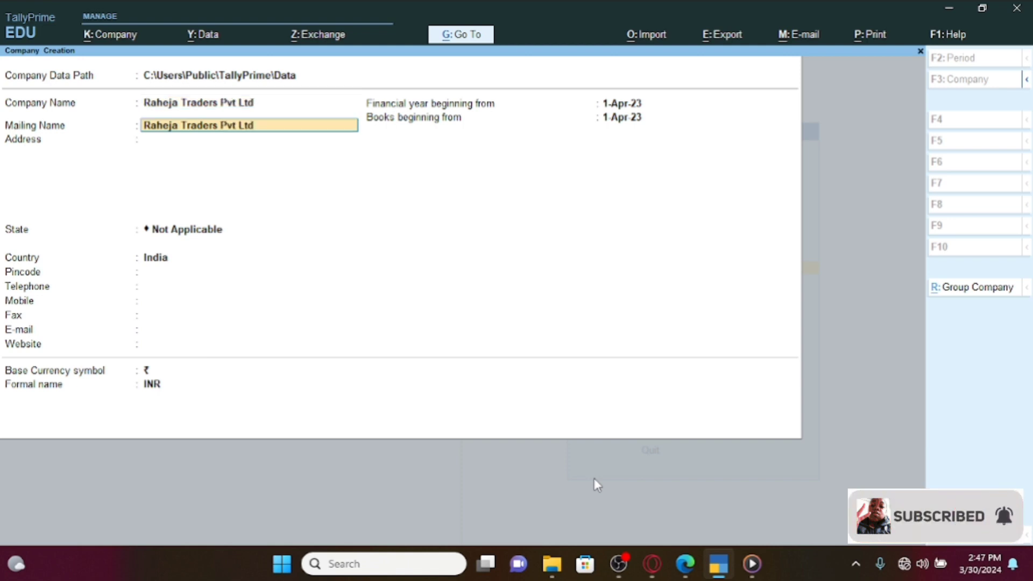
key(Return)
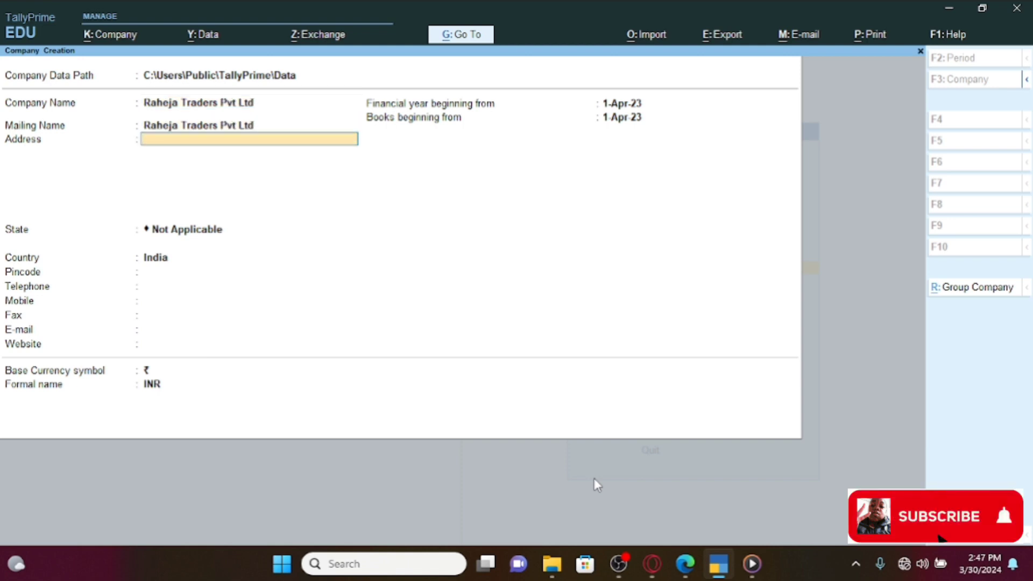
Enter the locality and city as the first line of the company's address
text(Kanpur)
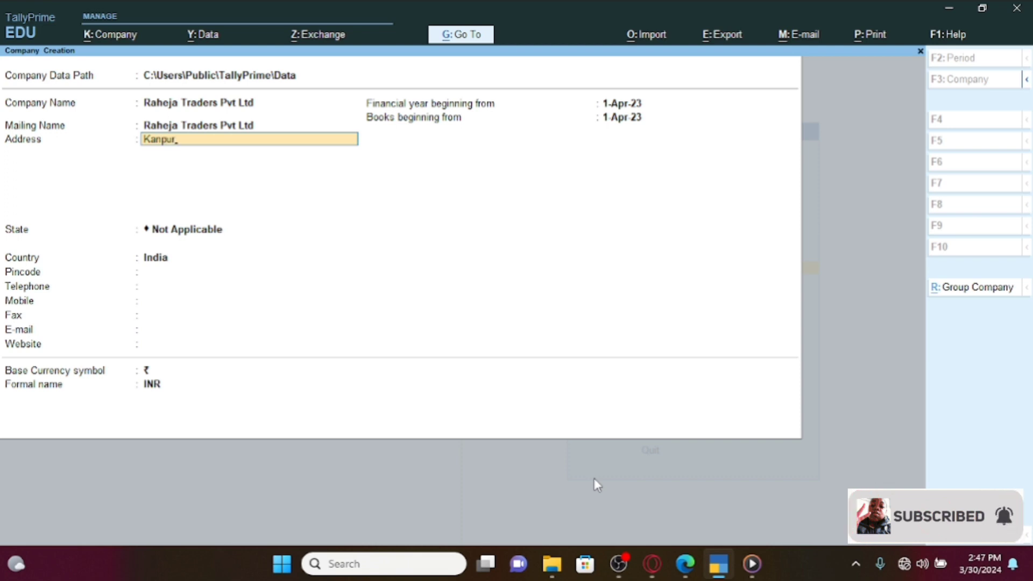
key(BackSpace)
key(BackSpace)
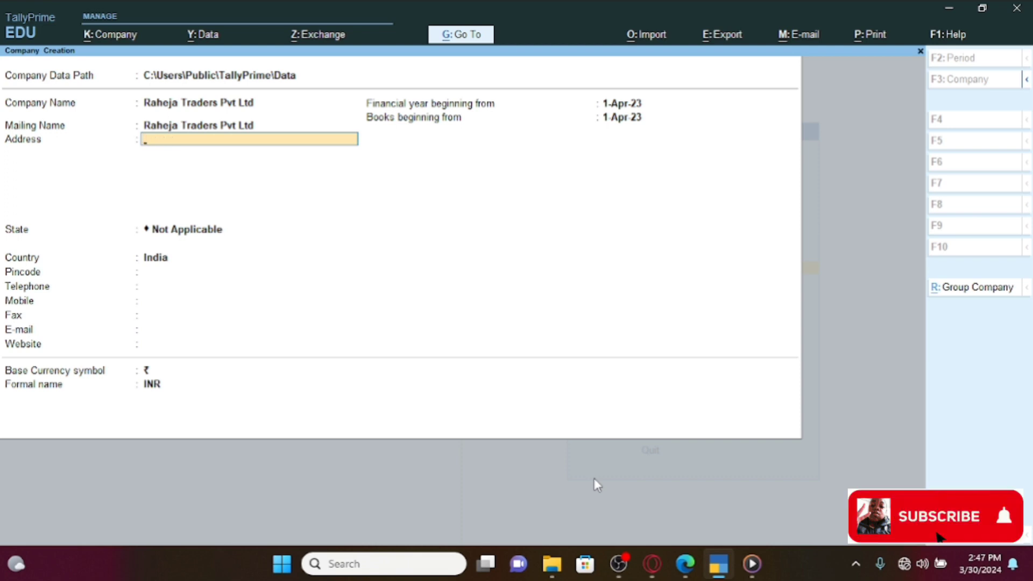
text(Rawar)
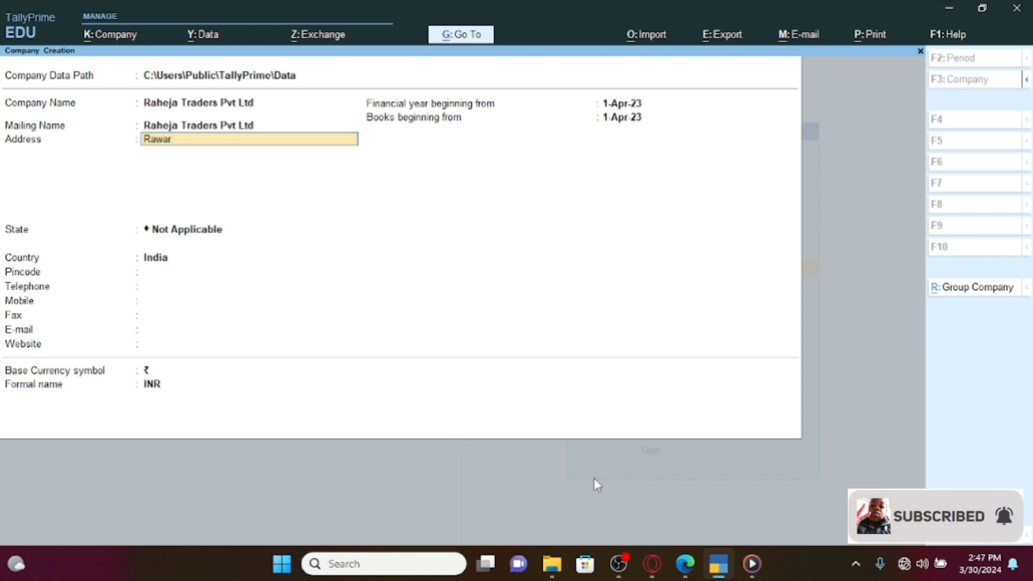
key(BackSpace)
text(t Put)
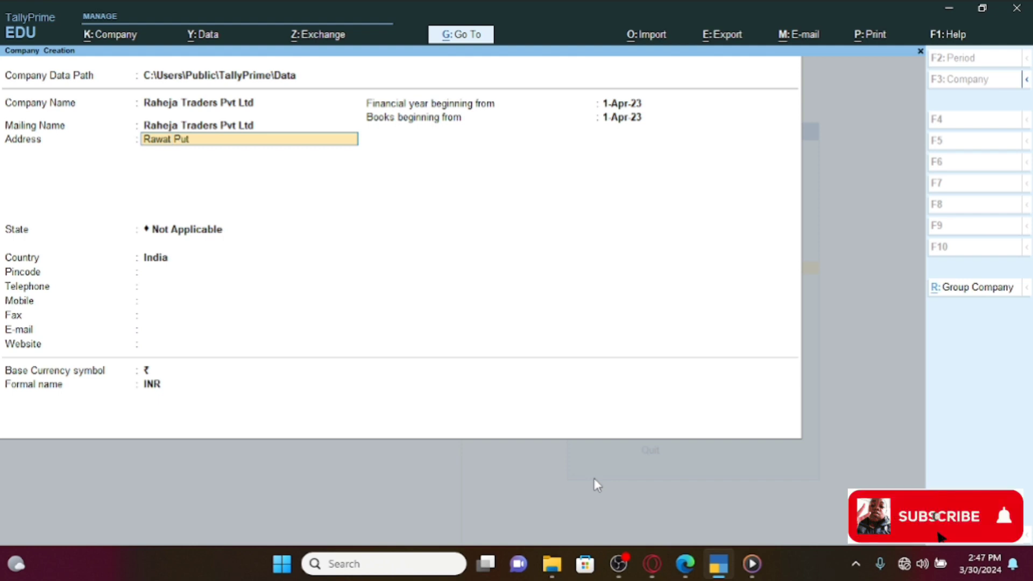
key(BackSpace)
key(BackSpace)
key(BackSpace)
key(BackSpace)
text(Pur Kn)
key(BackSpace)
key(BackSpace)
key(BackSpace)
key(BackSpace)
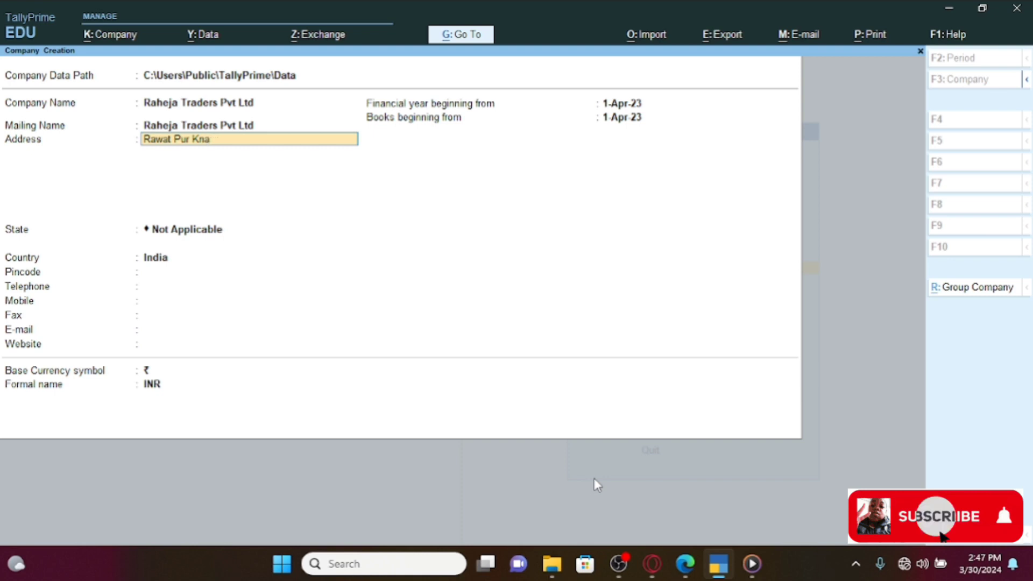
text(anpu)
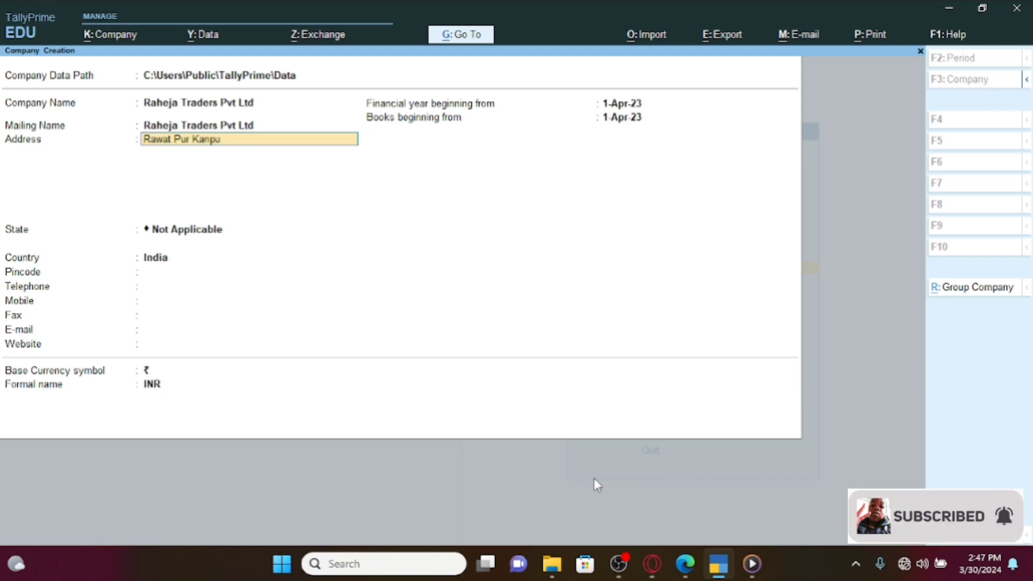
text(t)
key(BackSpace)
text(r)
key(Return)
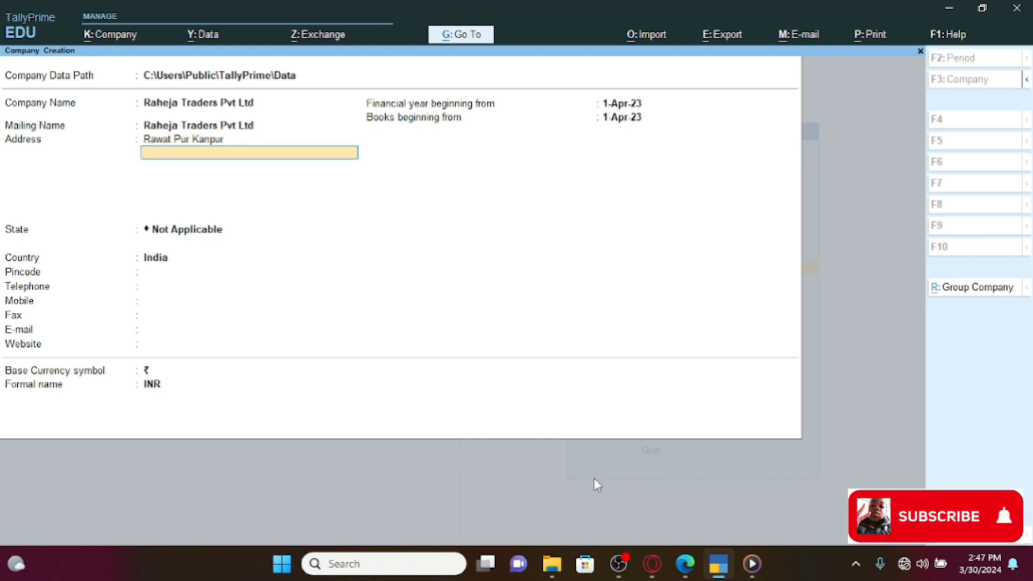
Enter the state name Uttar Pradesh as the address's second line and finish the address
text(Uttar)
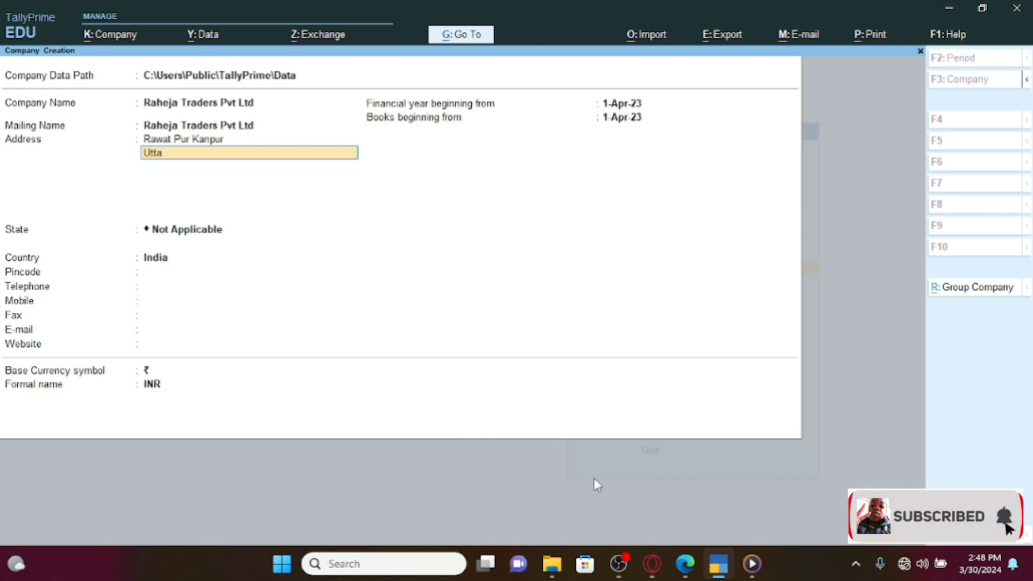
key(BackSpace)
key(BackSpace)
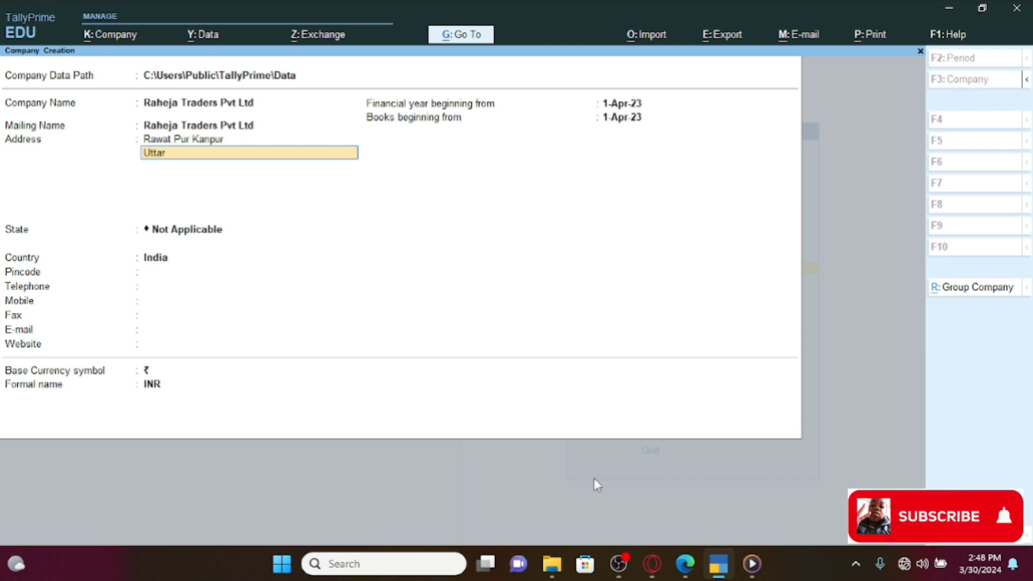
text(Pradesh)
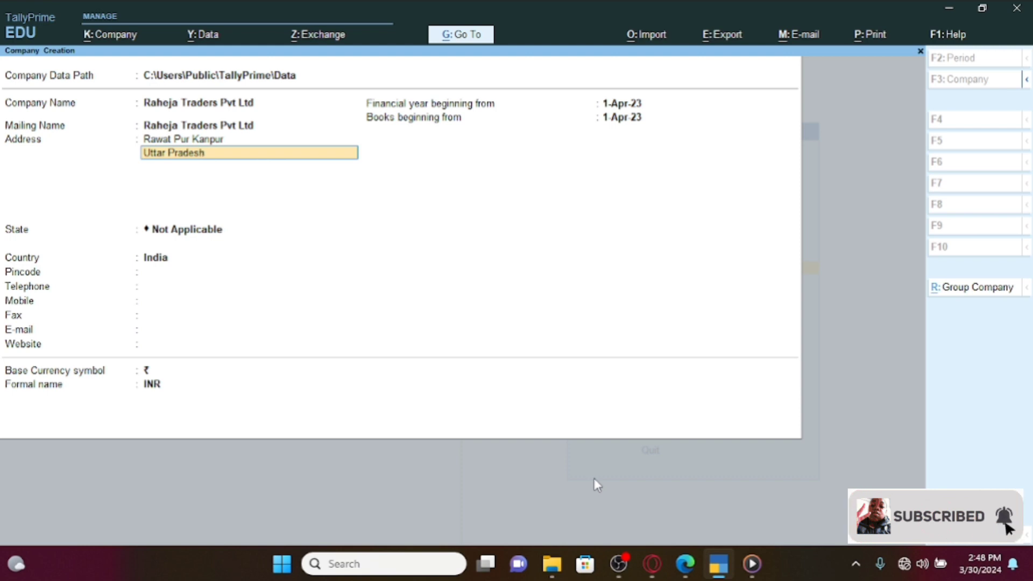
key(Return)
key(Return)
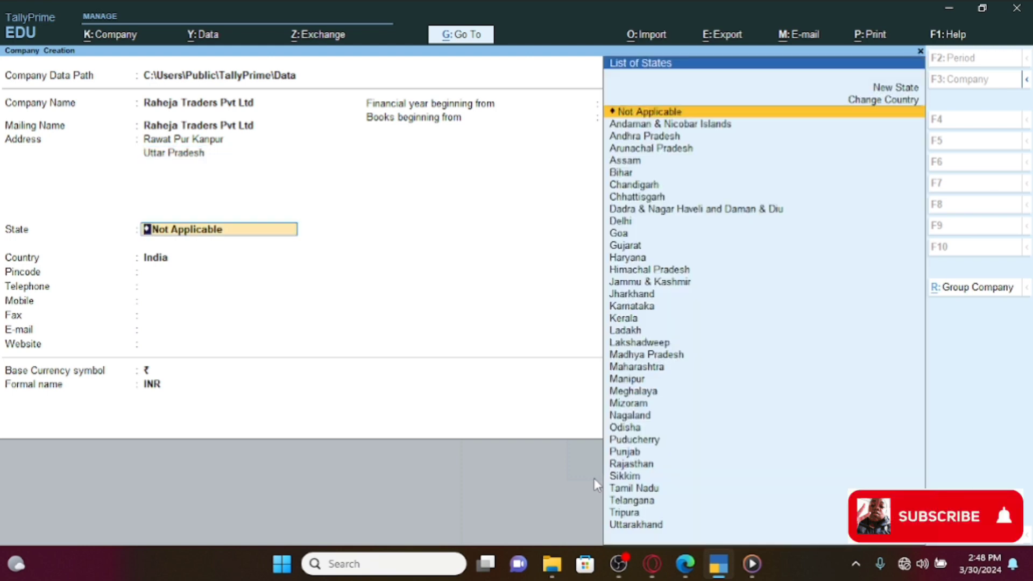
Set the company's state to Uttar Pradesh and enter its postal pincode
text(Ut)
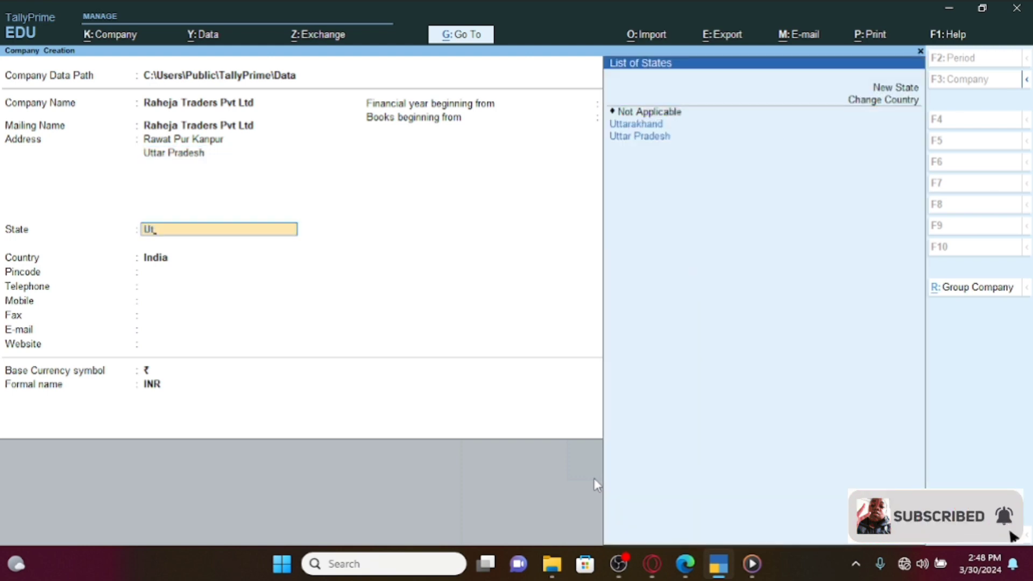
key(Down)
key(Return)
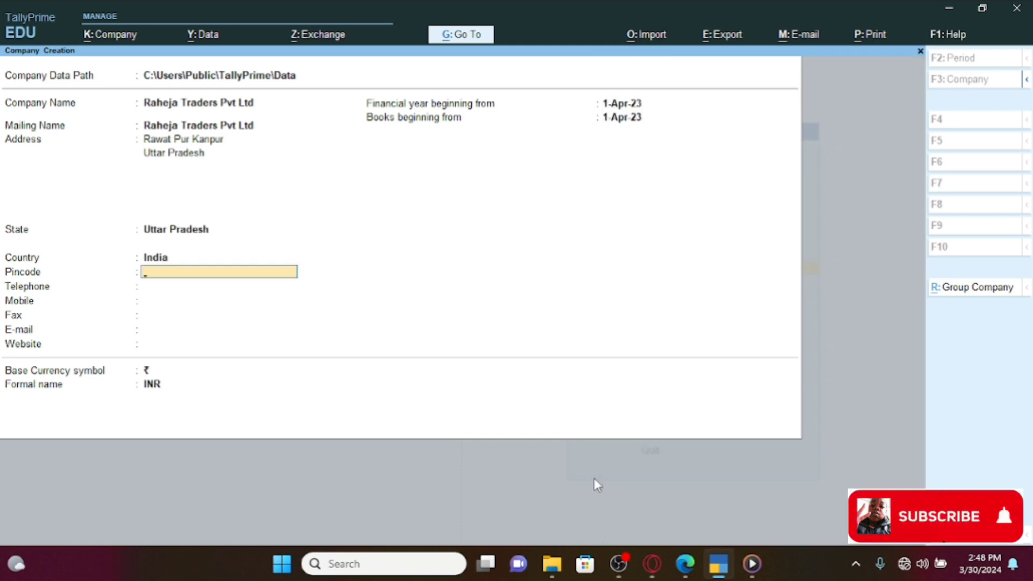
text(201521)
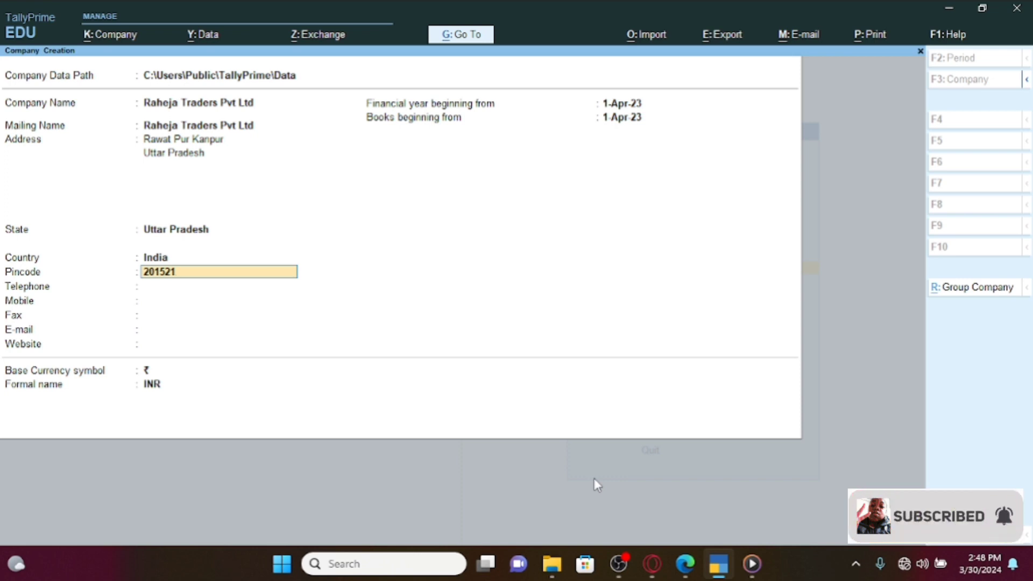
key(Return)
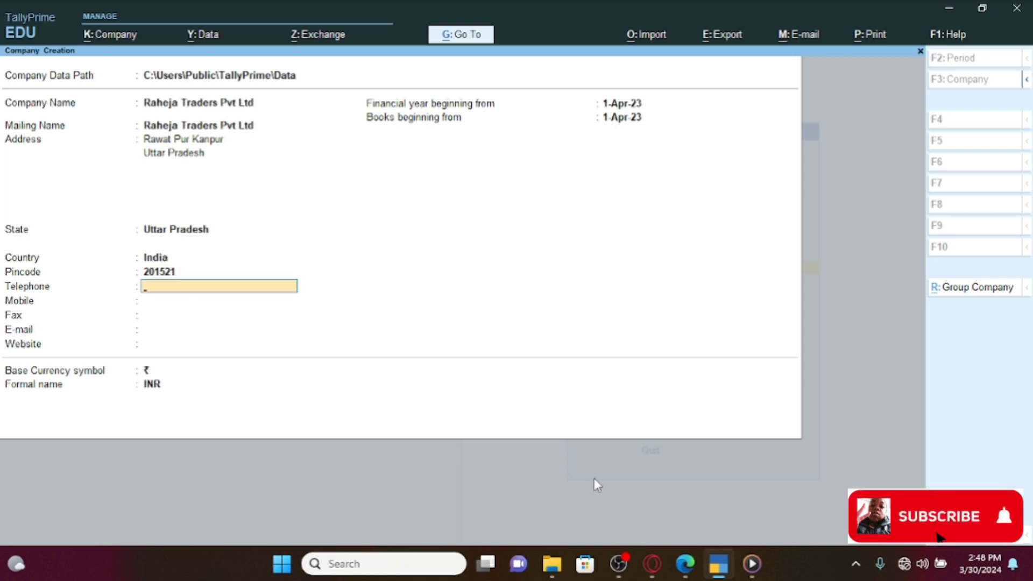
Leave the contact and website fields blank, and check the financial year start against the assignment PDF's first month
key(Return)
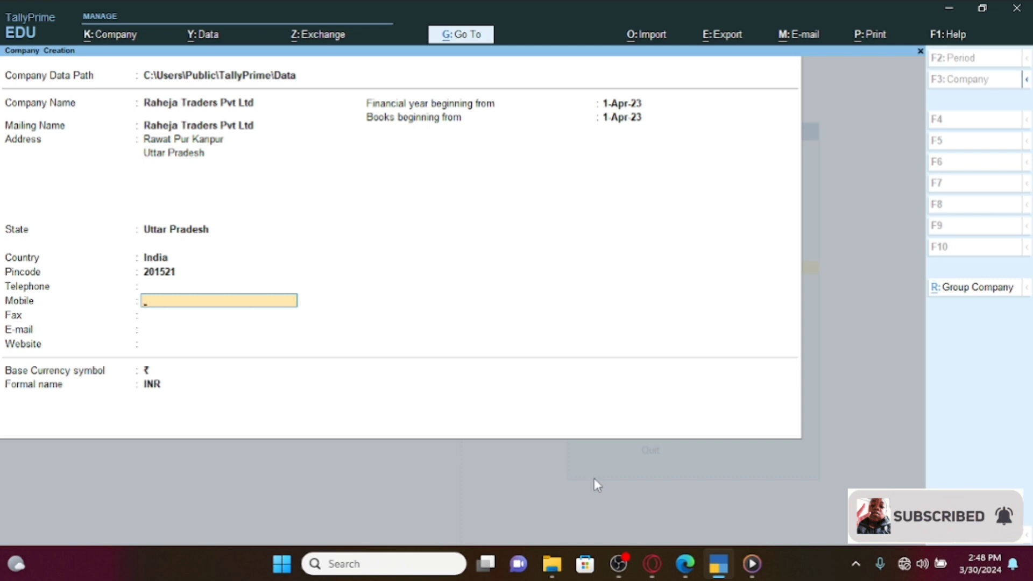
key(Return)
key(Return)
key(Return)
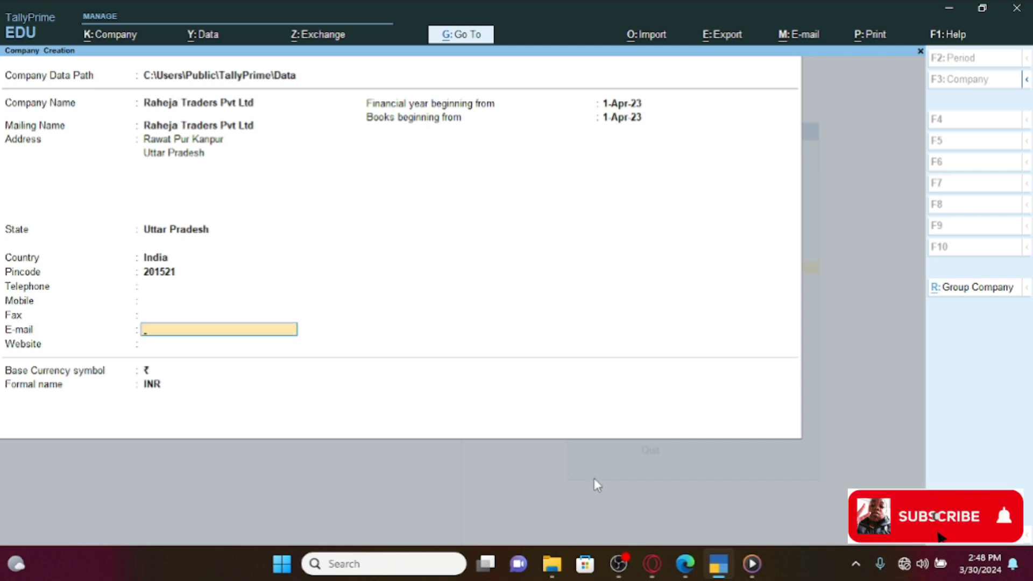
key(Return)
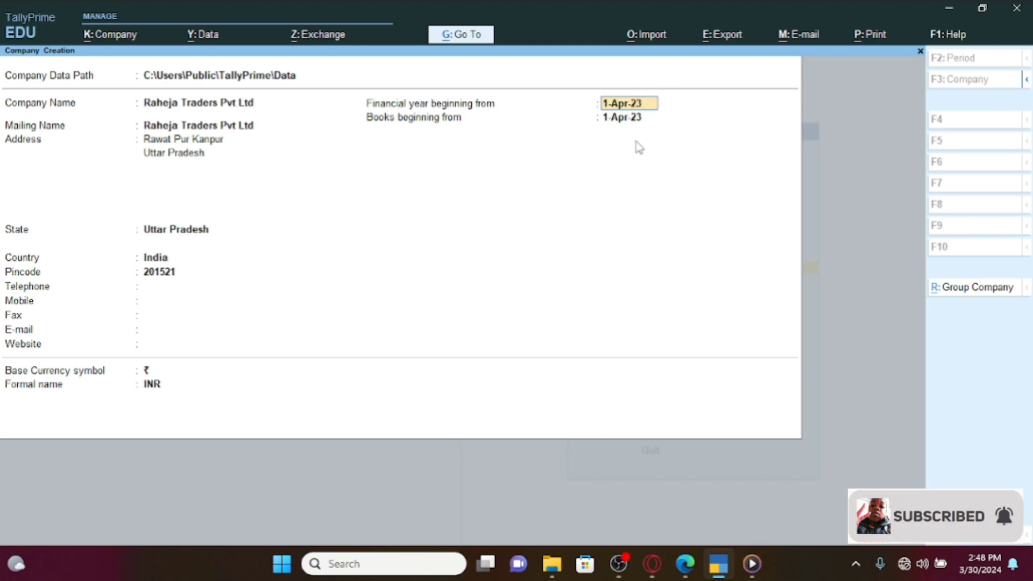
click(718, 560)
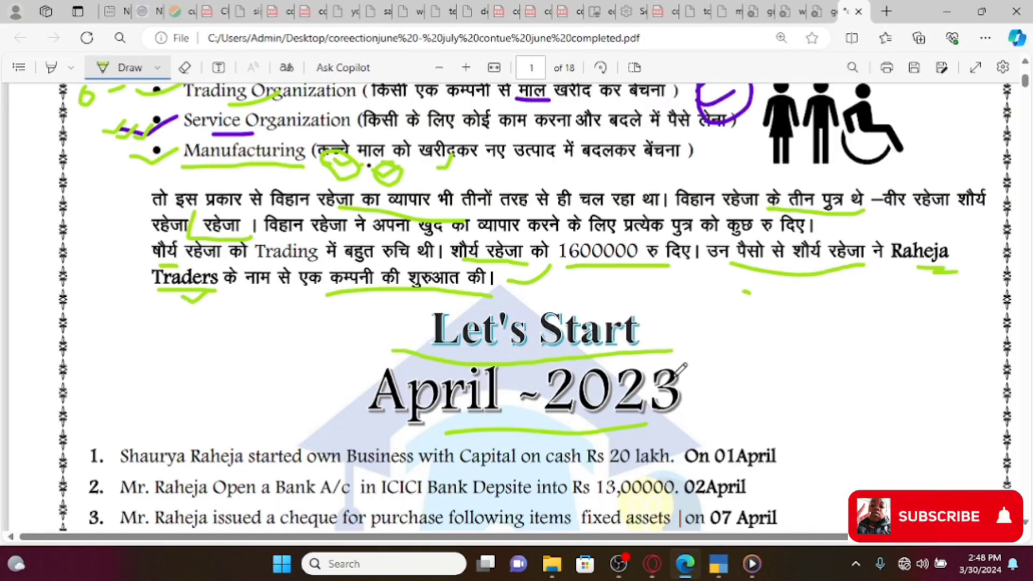
click(717, 563)
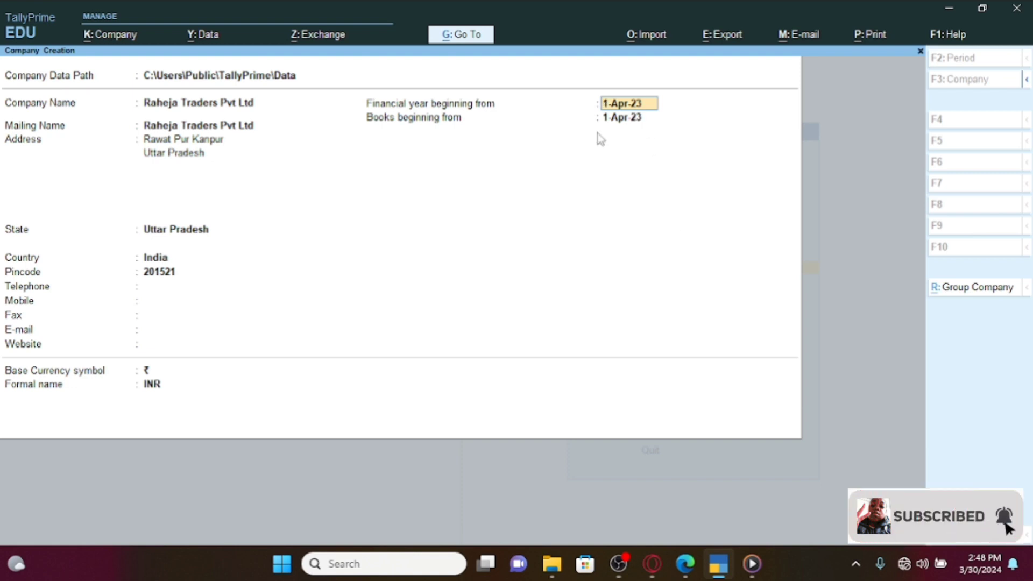
Set the financial year and books to begin from 1-Apr-23 and create the company Raheja Traders Pvt Ltd
key(Return)
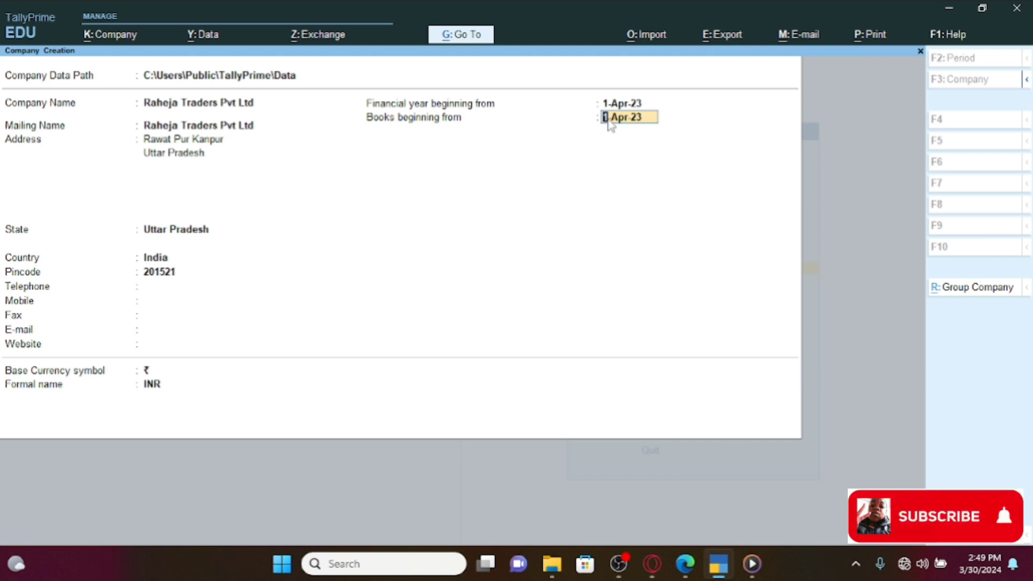
text(1.4.2023)
key(Return)
key(Return)
key(Return)
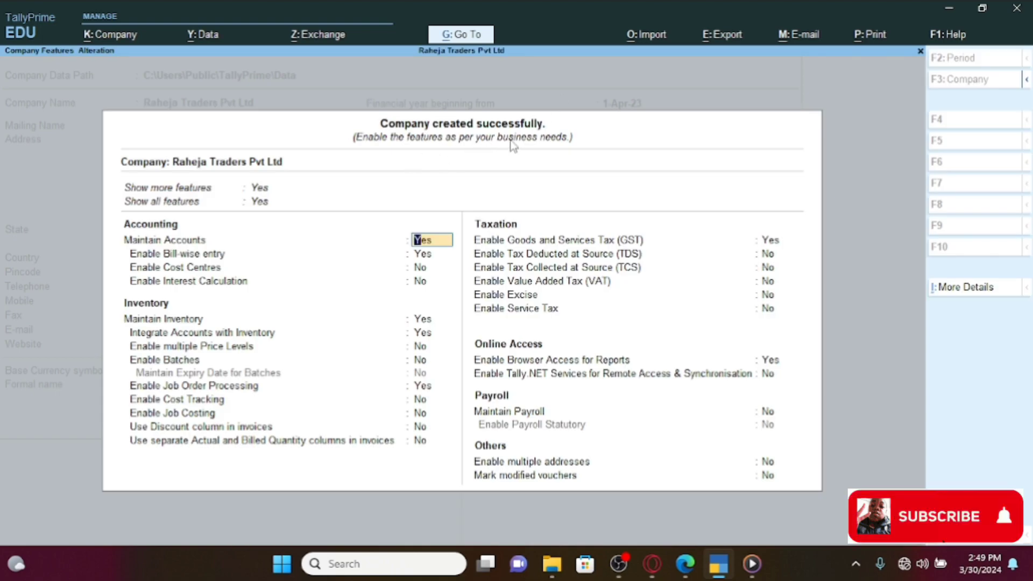
Keep the company's accounting and inventory features at their existing settings
key(Return)
key(Return)
key(Return)
key(Return)
key(Return)
key(Return)
key(Return)
key(Return)
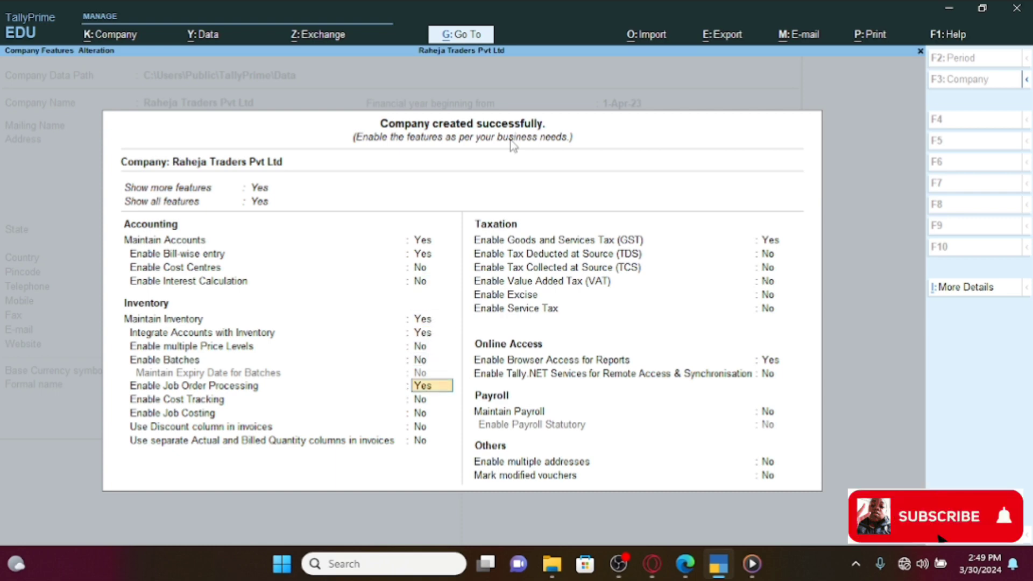
key(Return)
key(Return)
key(Return)
key(Return)
key(Return)
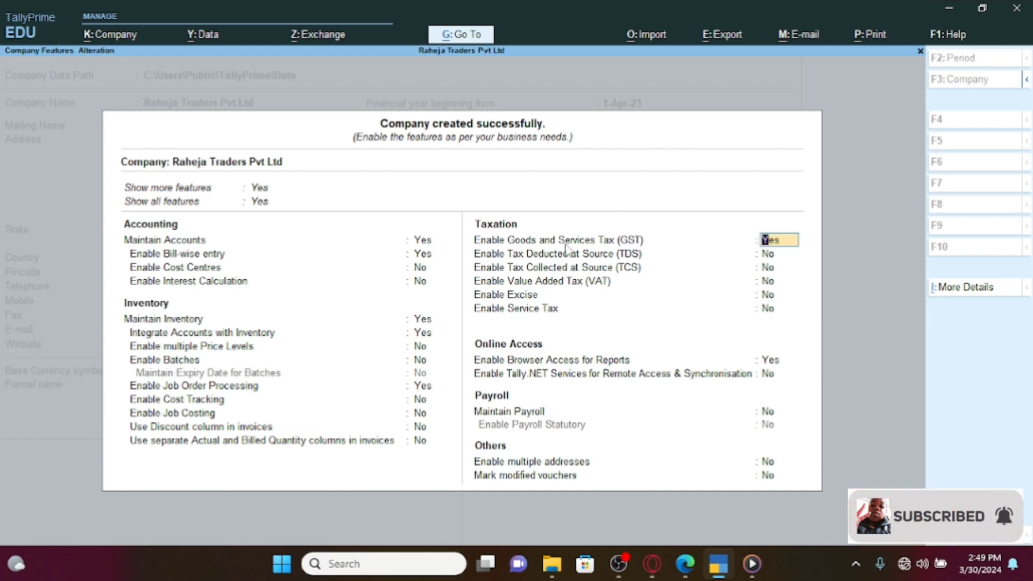
Enable GST, keeping state Uttar Pradesh, registration type Regular, other territory No and GST applicable from 1-Apr-23
key(Return)
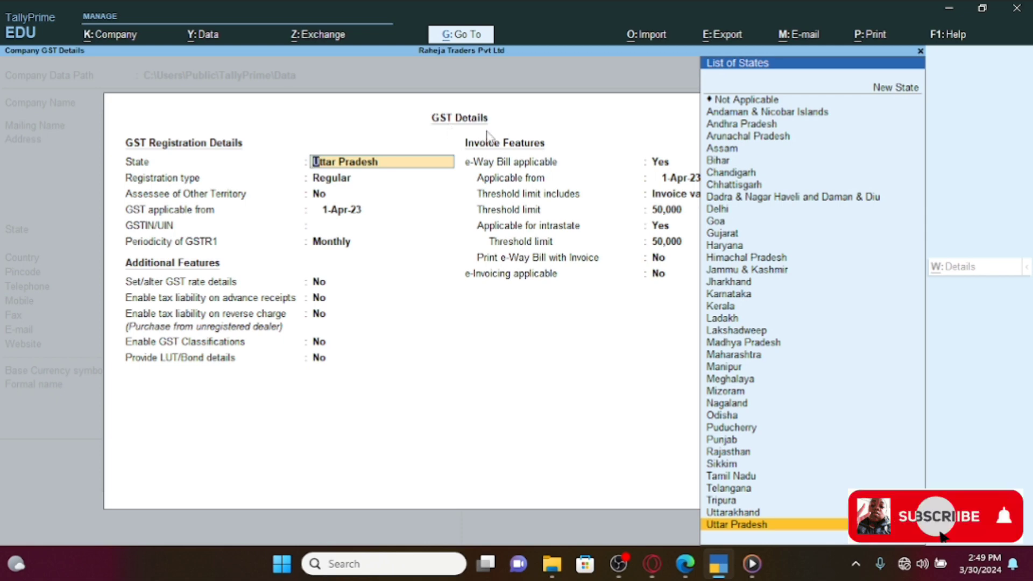
key(Return)
key(Return)
key(Return)
key(Return)
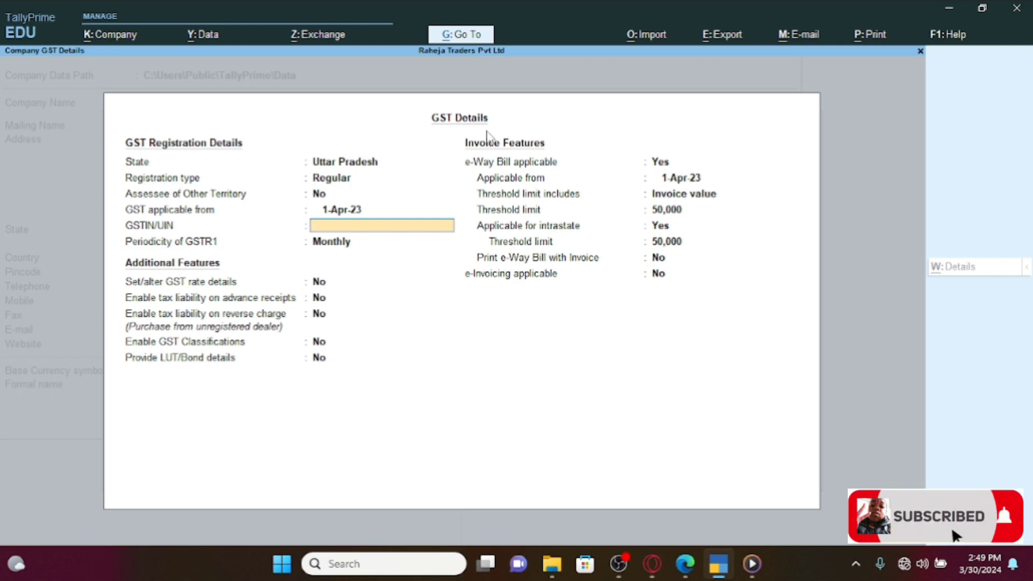
Enter the company's GSTIN/UIN in the GST registration details
text(09)
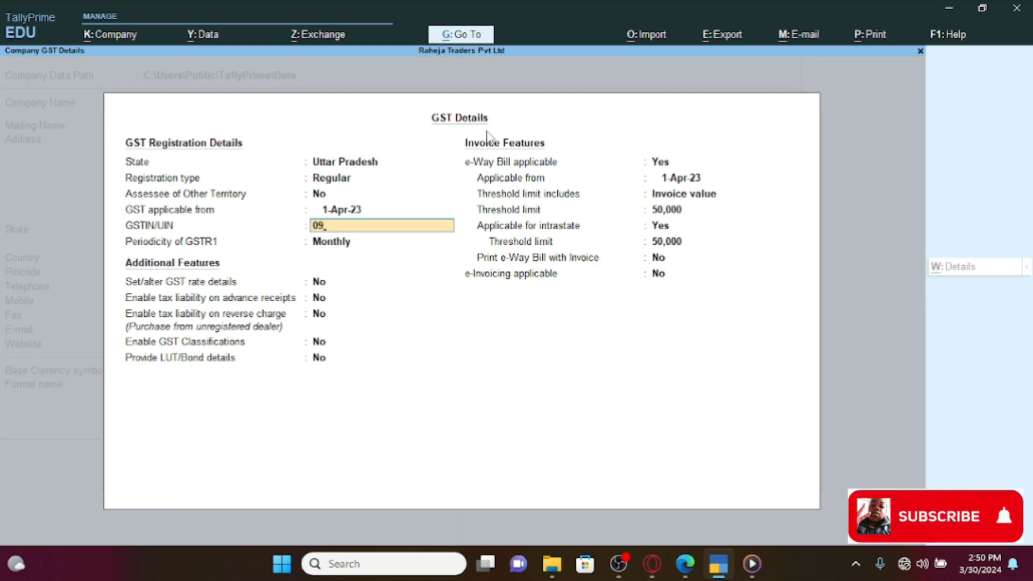
text(AAC)
text(ZF)
key(Return)
Keep the GSTR1 periodicity at Monthly and leave the additional GST features at No
key(Return)
key(Return)
key(Return)
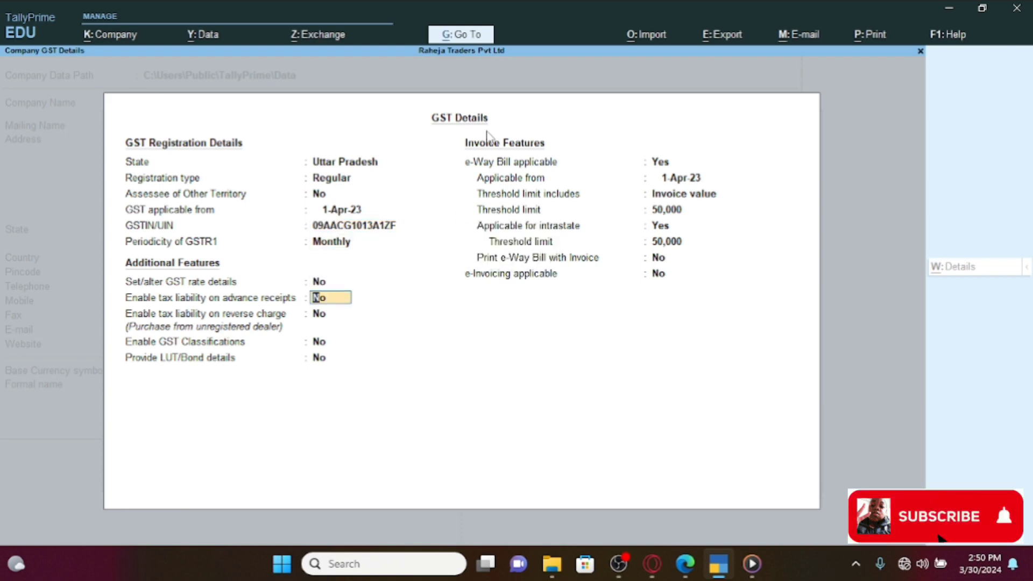
key(Up)
key(Up)
key(Up)
key(Return)
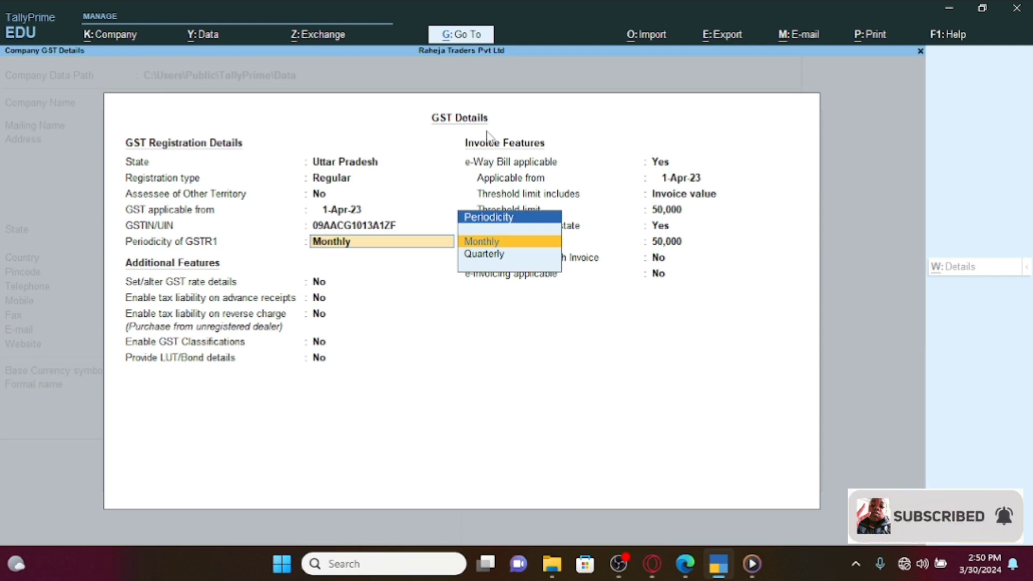
key(Return)
key(Return)
key(Return)
key(Return)
key(Return)
key(Return)
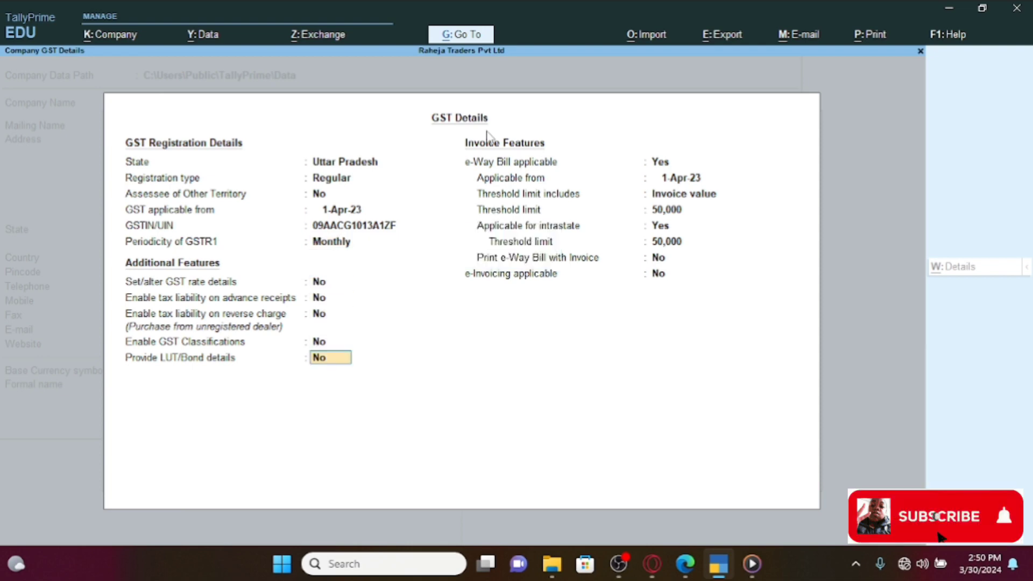
Keep e-Way Bill applicable from 1-Apr-23 with 50,000 threshold limits, including intrastate, and accept the GST details
key(Return)
key(Return)
key(Return)
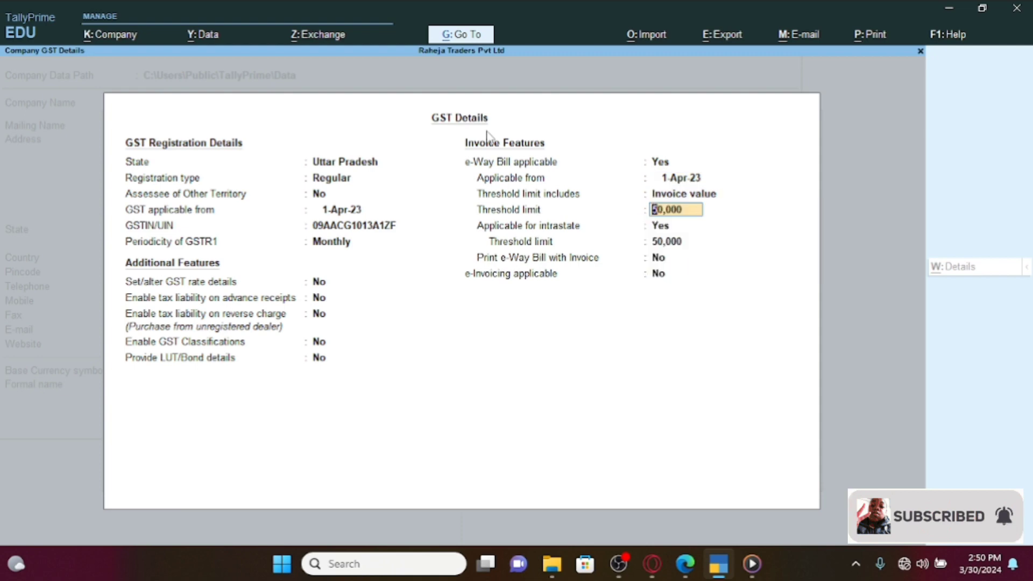
key(Return)
key(Return)
key(Up)
key(Up)
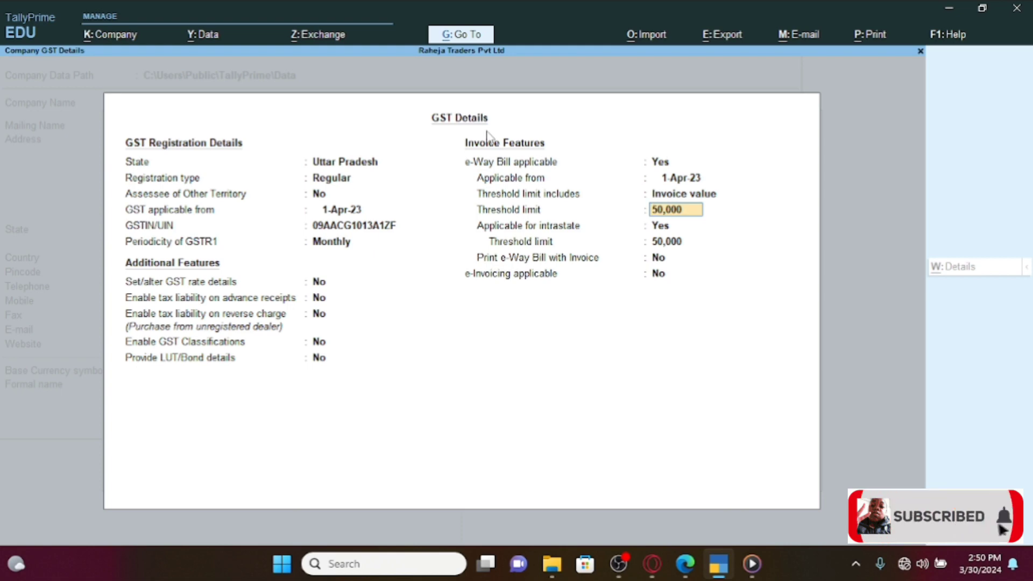
key(Return)
key(Return)
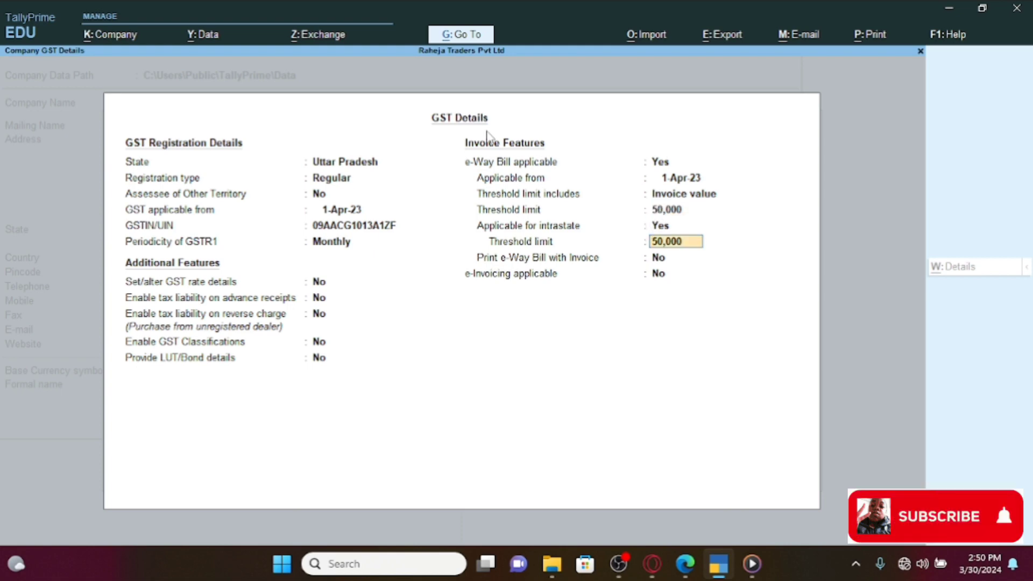
key(Return)
key(Return)
key(Return)
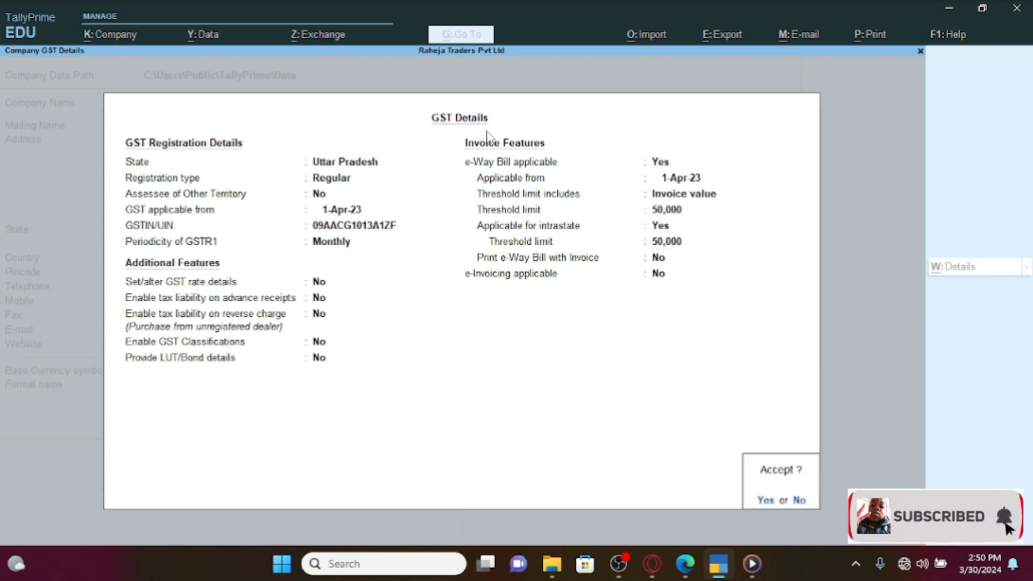
key(Return)
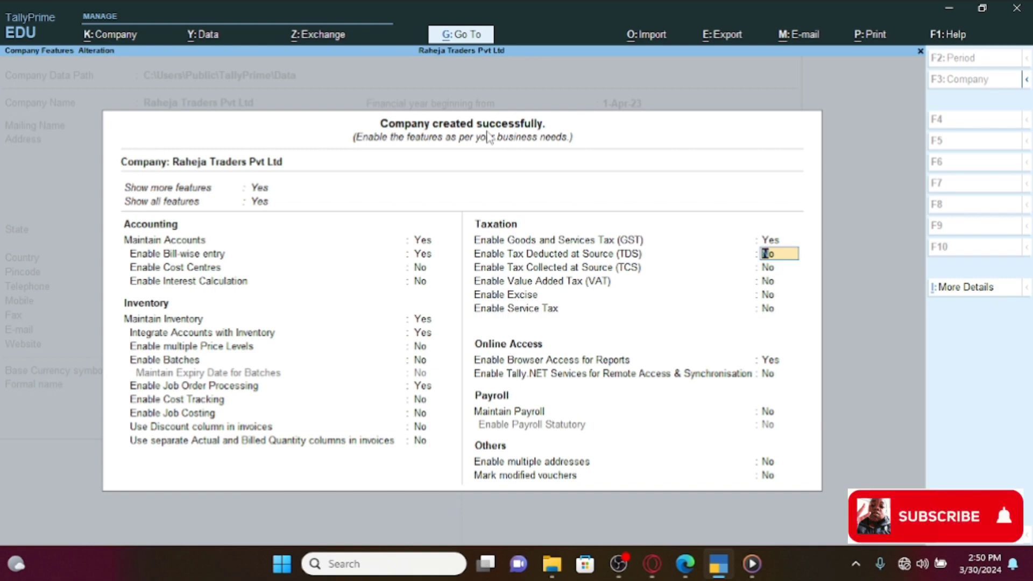
Leave the remaining taxation, online access, payroll and other features at their existing settings and accept the company features
key(Return)
key(Return)
key(Return)
key(Return)
key(Return)
key(Return)
key(Return)
key(Return)
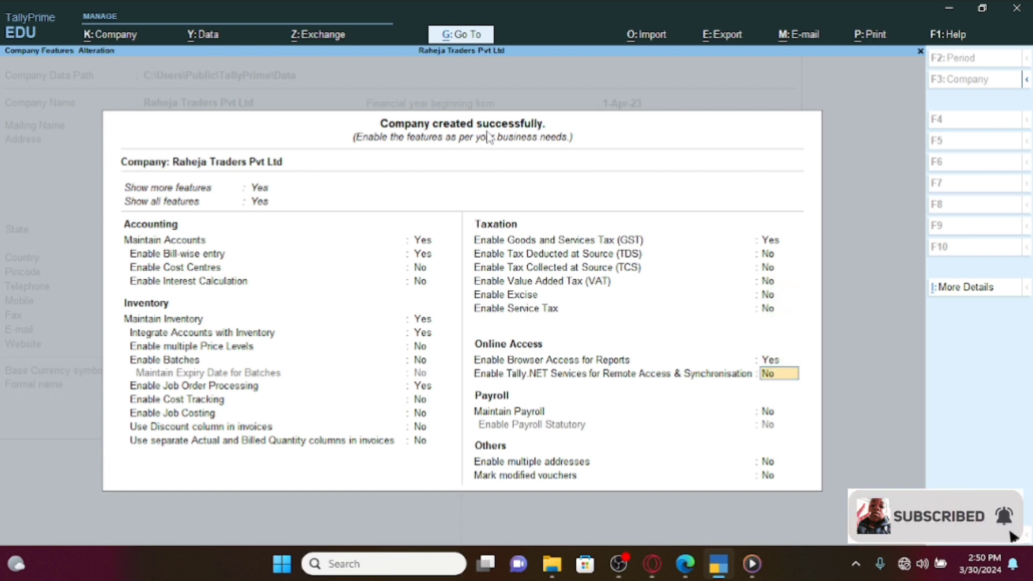
key(Return)
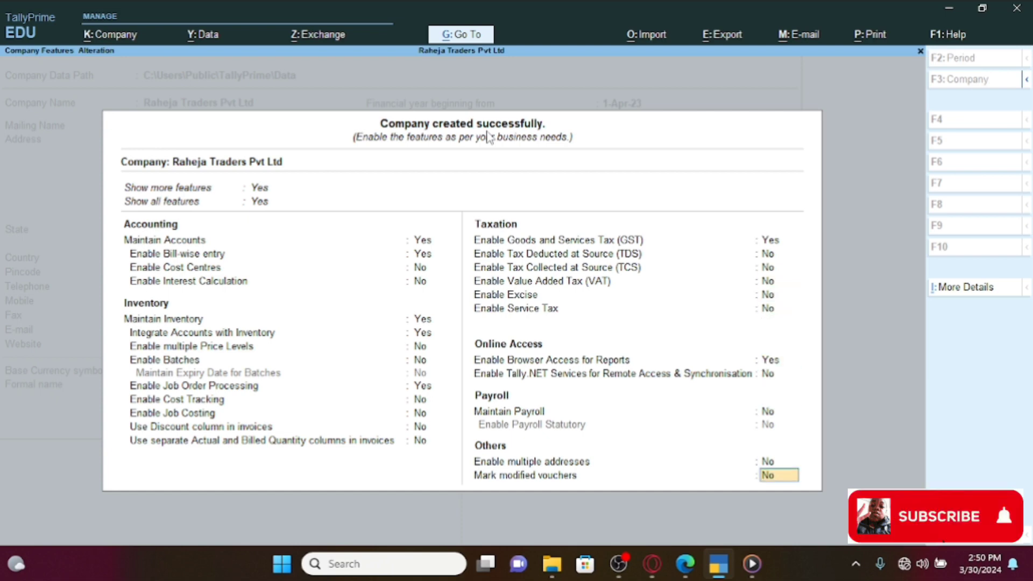
key(Return)
key(Return)
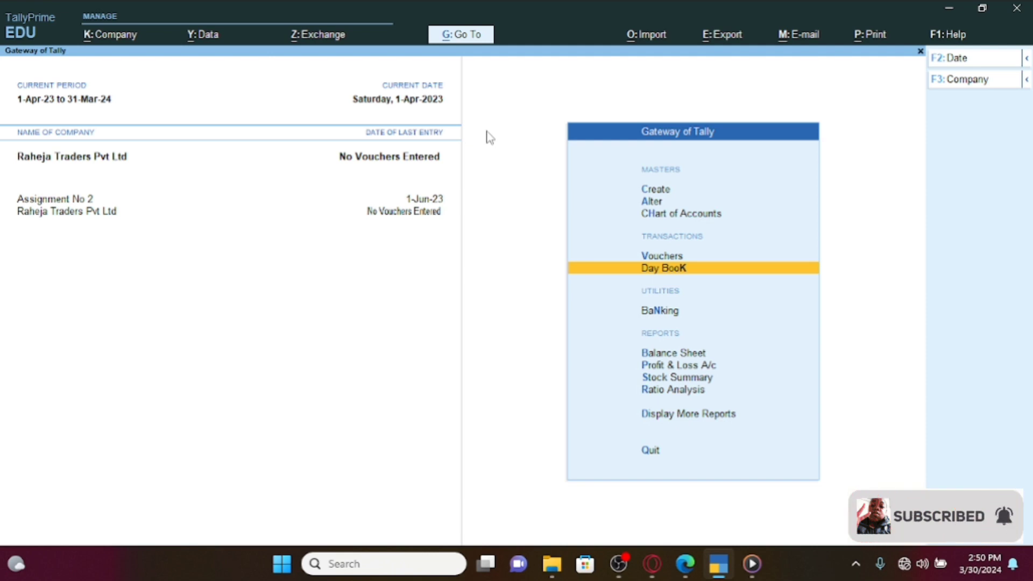
Shut the company Assignment No 2 so only Raheja Traders Pvt Ltd stays open
click(963, 81)
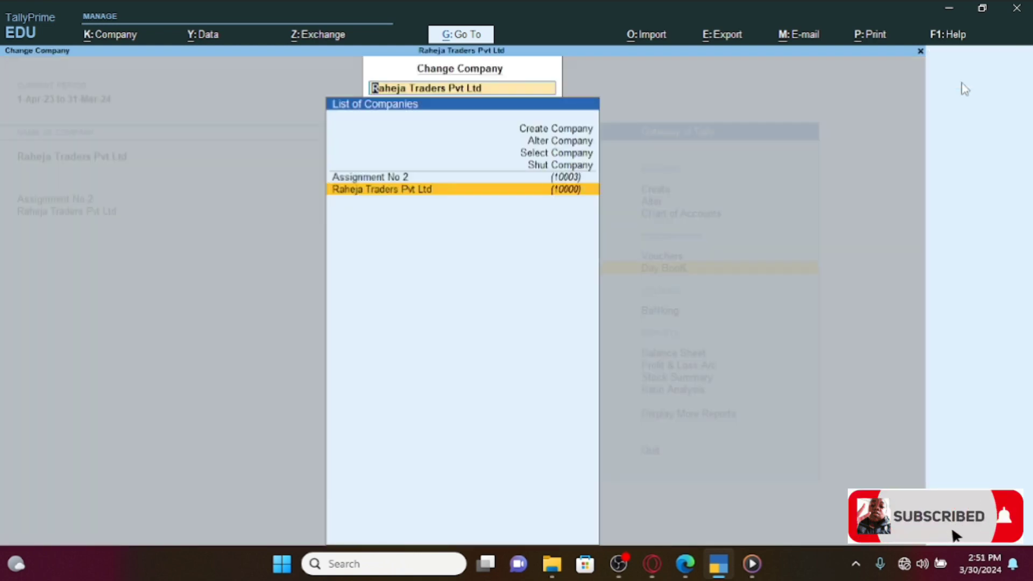
key(Up)
key(Up)
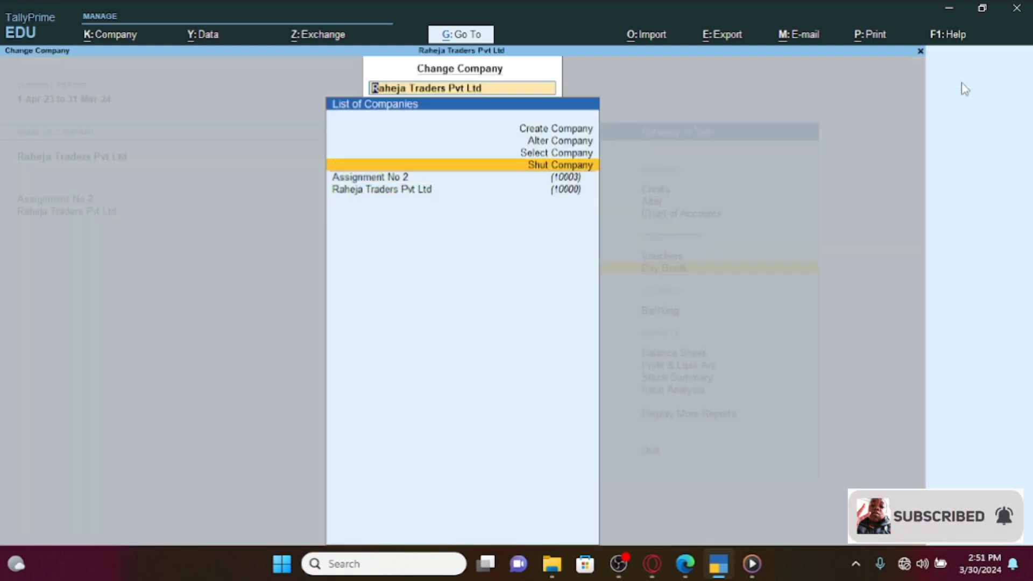
key(Return)
key(Up)
key(Return)
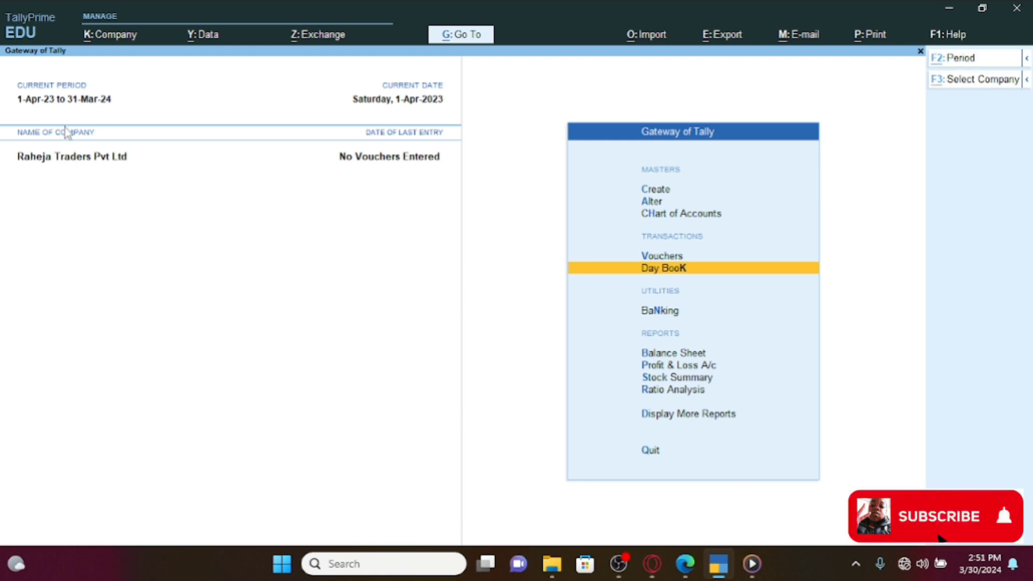
Keep the current period from 1-4-2023 to 31-3-2024 and accept it
key(alt+F2)
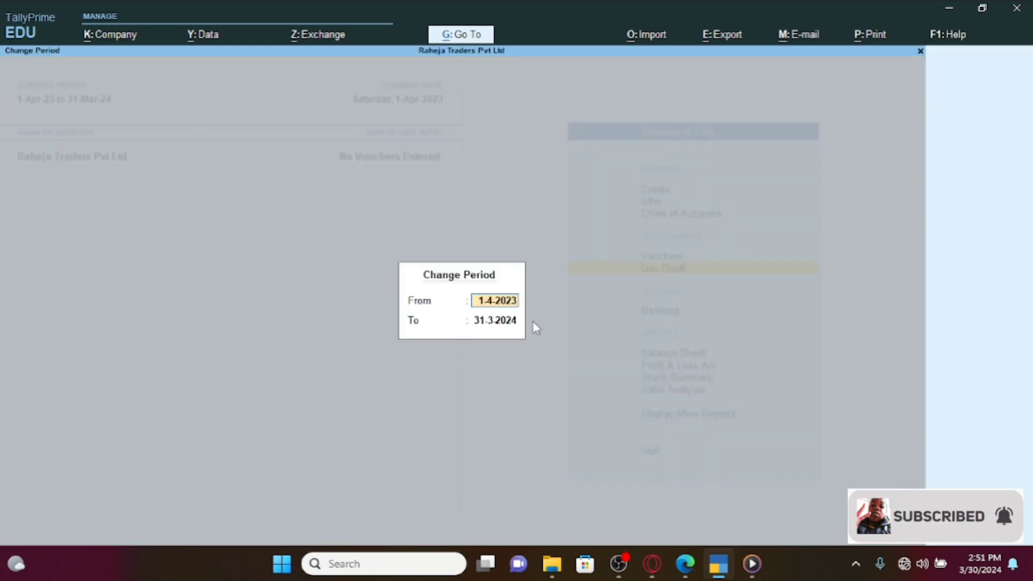
key(ctrl+a)
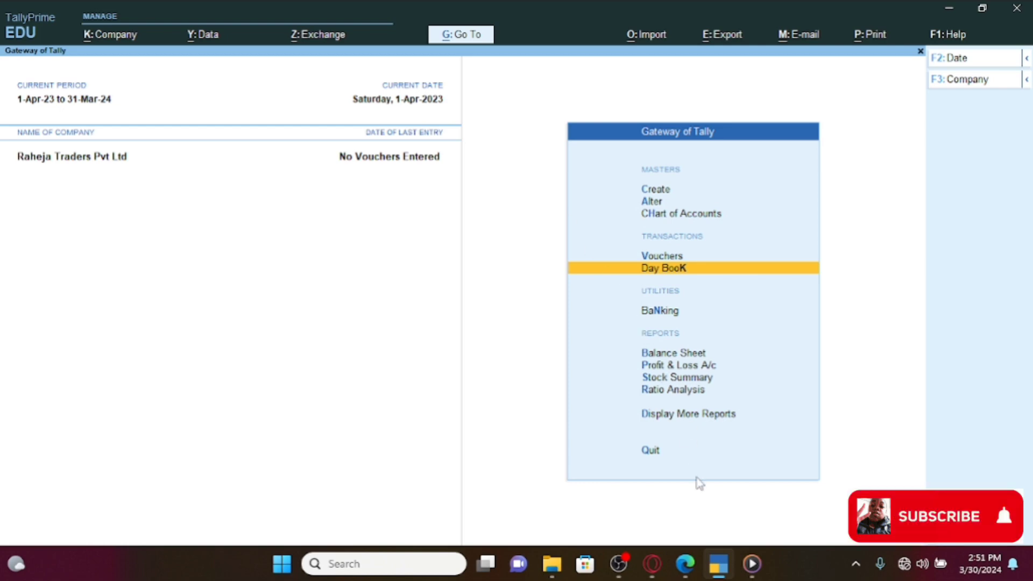
Switch to the assignment PDF in Edge and draw freehand letters, ticks and a circle beside the April 2023 heading
click(720, 560)
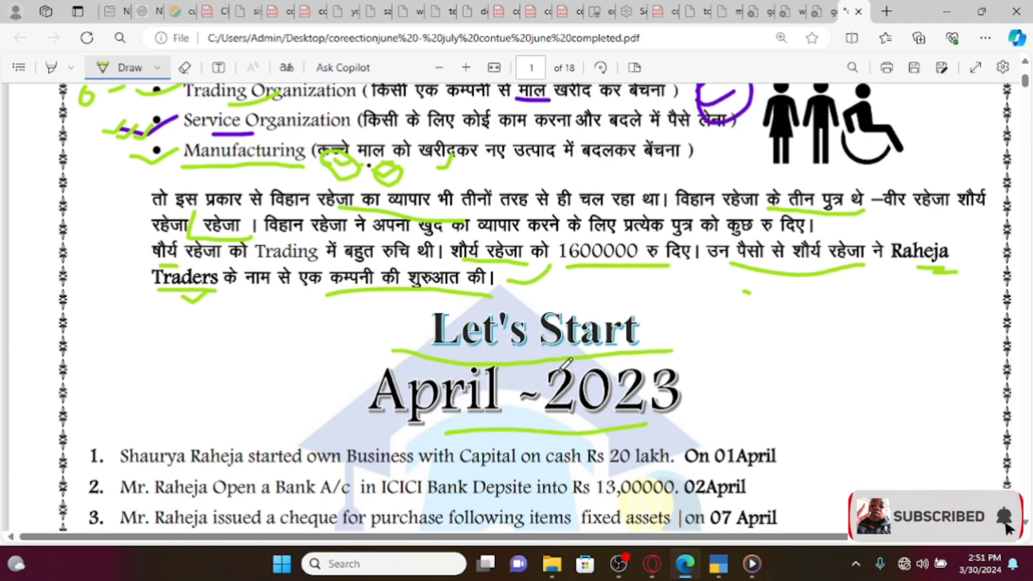
scroll(574, 373, down, 3)
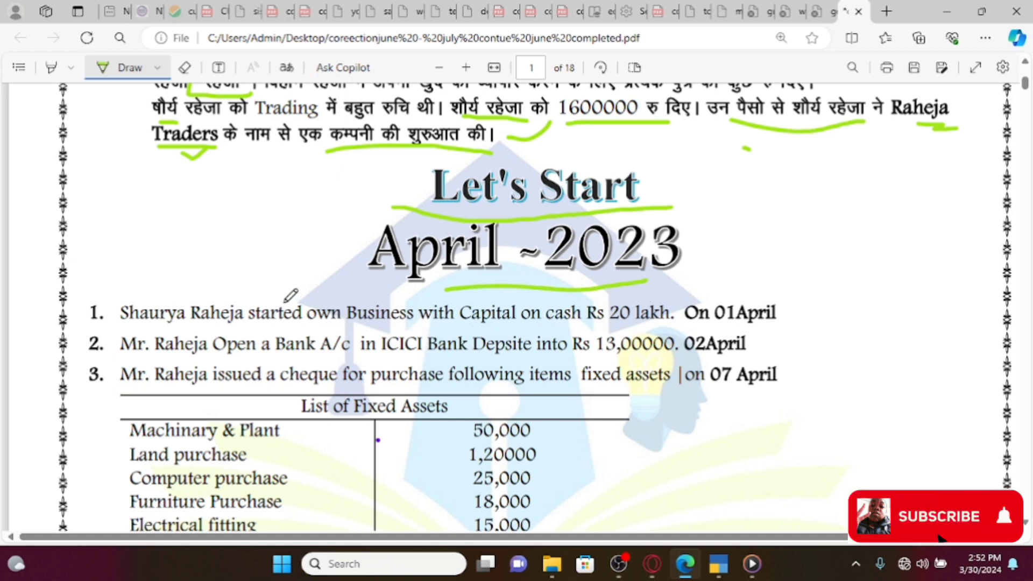
mouse_move(256, 258)
mouse_down()
mouse_move(268, 295)
mouse_move(272, 257)
mouse_move(303, 275)
mouse_move(371, 237)
mouse_up()
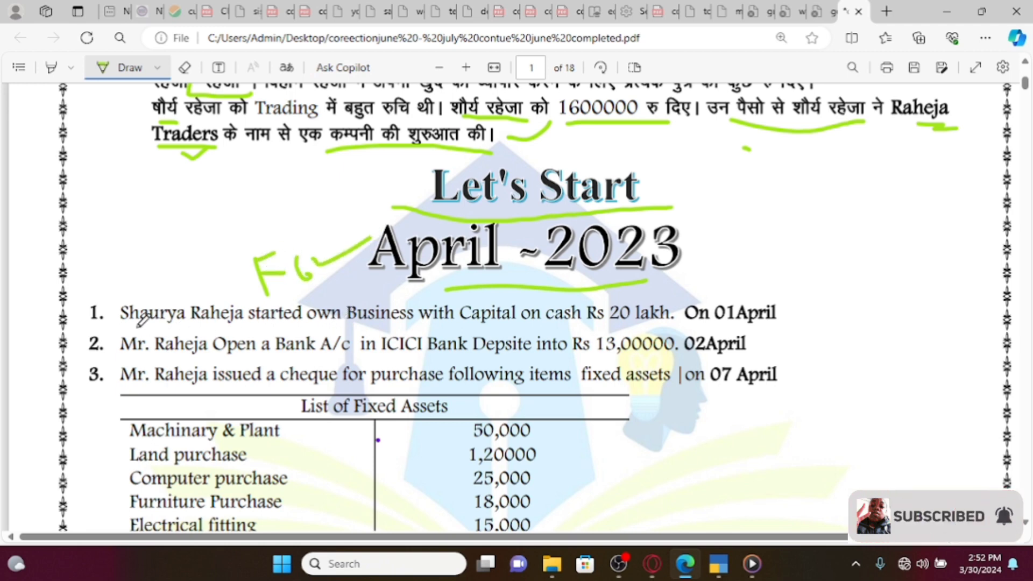
drag(81, 282, 101, 274)
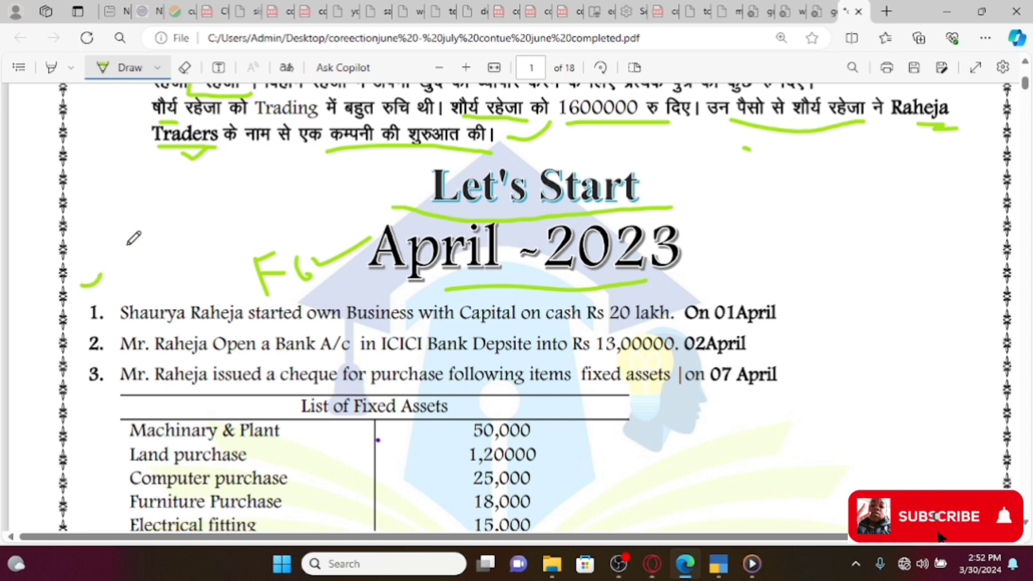
drag(126, 232, 145, 221)
mouse_move(141, 209)
mouse_down()
mouse_move(171, 226)
mouse_move(141, 204)
mouse_up()
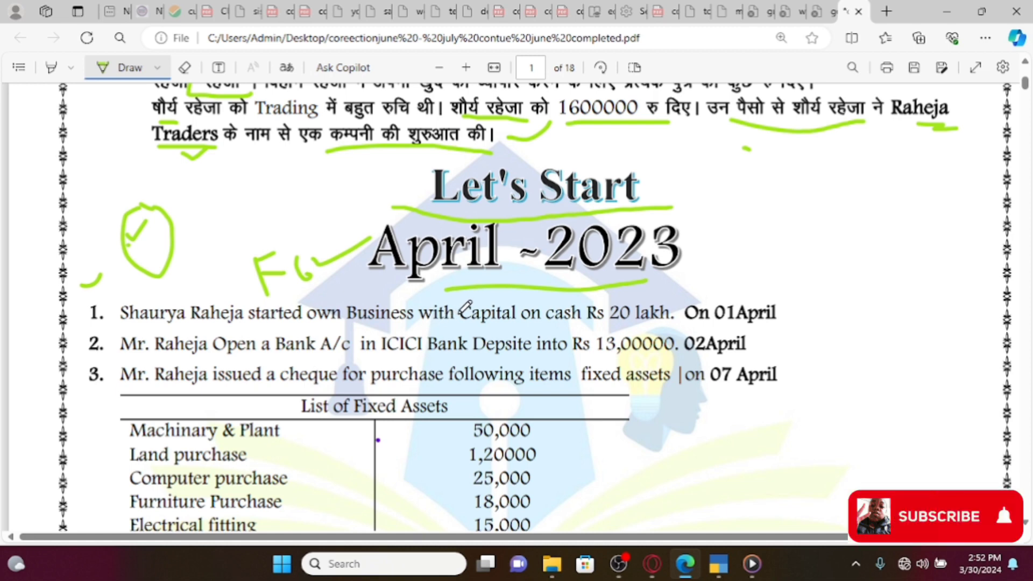
drag(286, 206, 309, 214)
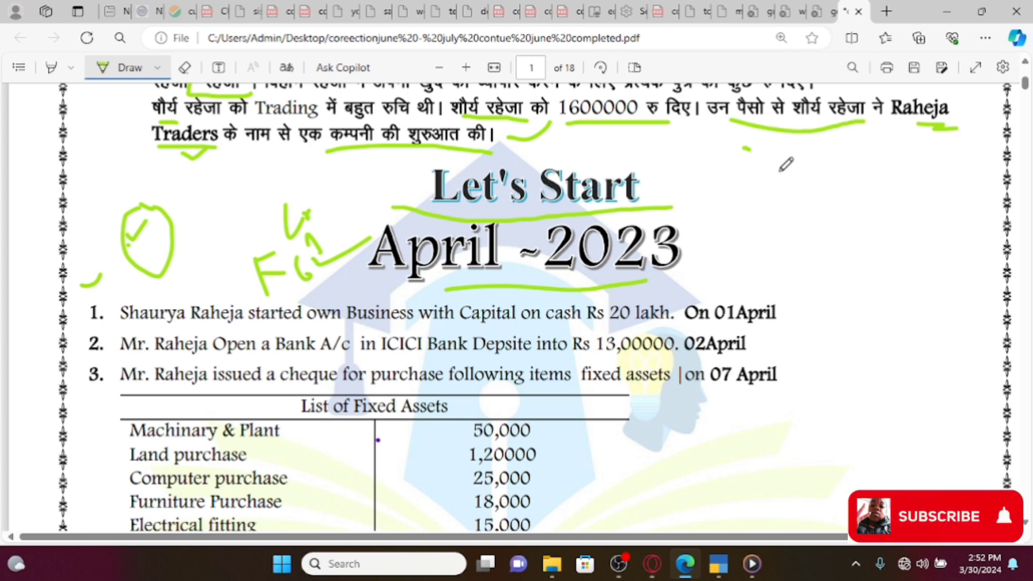
Handwrite an underlined A/c note with P, R, N beneath it beside the heading, and mark the P with a circled A
mouse_move(779, 171)
mouse_down()
mouse_move(784, 204)
mouse_move(815, 185)
mouse_up()
drag(767, 218, 813, 202)
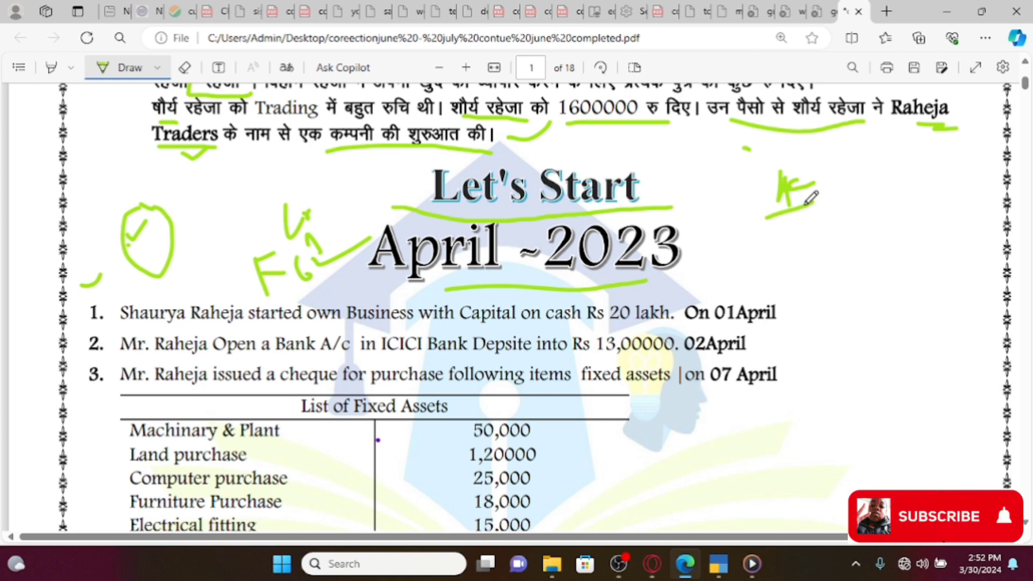
mouse_move(738, 239)
mouse_down()
mouse_move(735, 264)
mouse_move(757, 239)
mouse_move(761, 258)
mouse_up()
mouse_move(780, 225)
mouse_down()
mouse_move(781, 256)
mouse_move(791, 237)
mouse_move(814, 266)
mouse_up()
mouse_move(839, 228)
mouse_down()
mouse_move(836, 259)
mouse_move(861, 252)
mouse_move(863, 218)
mouse_up()
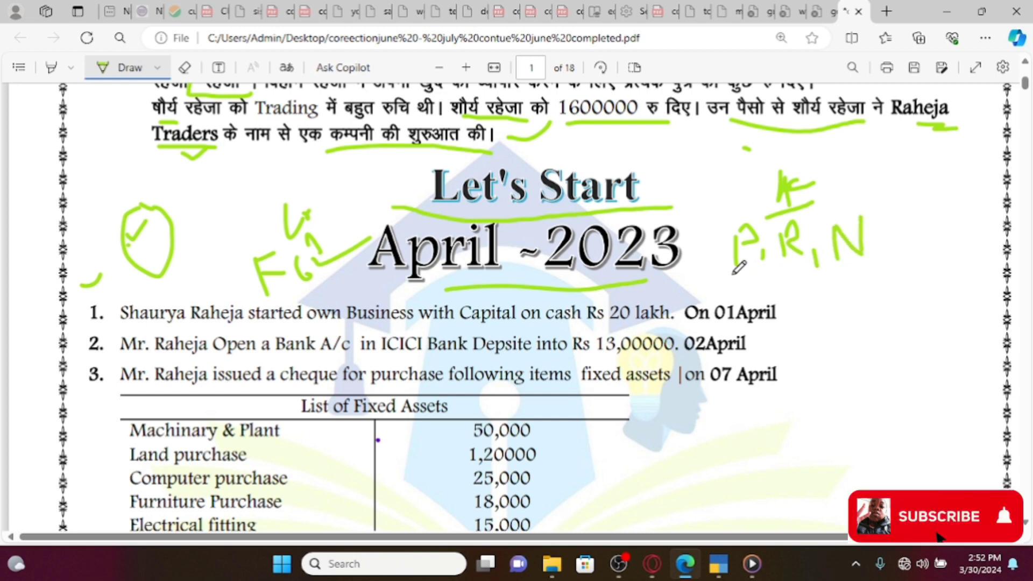
drag(732, 271, 780, 263)
mouse_move(739, 281)
mouse_down()
mouse_move(749, 293)
mouse_move(751, 269)
mouse_move(733, 272)
mouse_move(727, 296)
mouse_move(760, 269)
mouse_up()
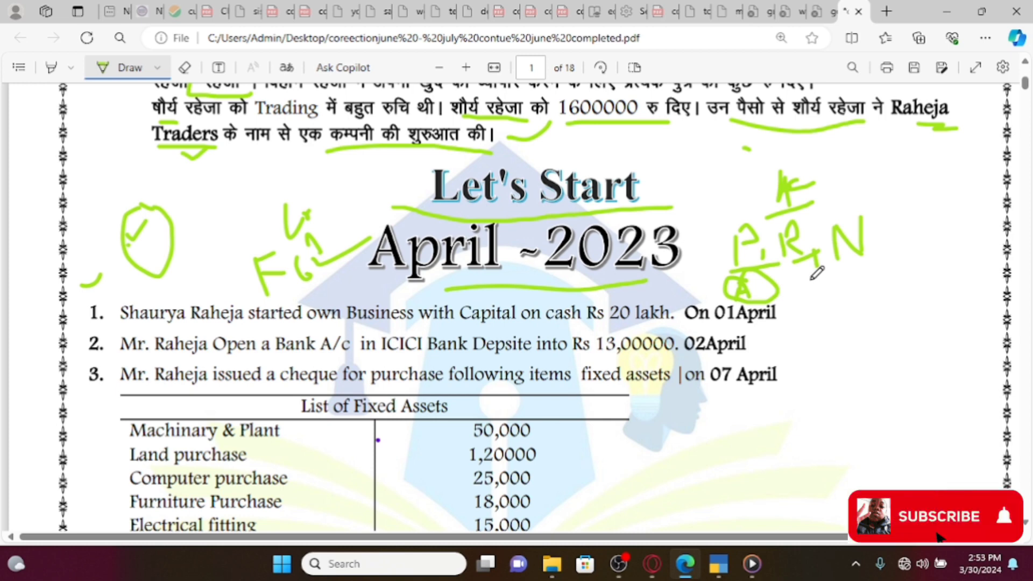
Add freehand loops and ticks around the R and N in the handwritten note, and write a circled M beside them
drag(802, 326, 826, 318)
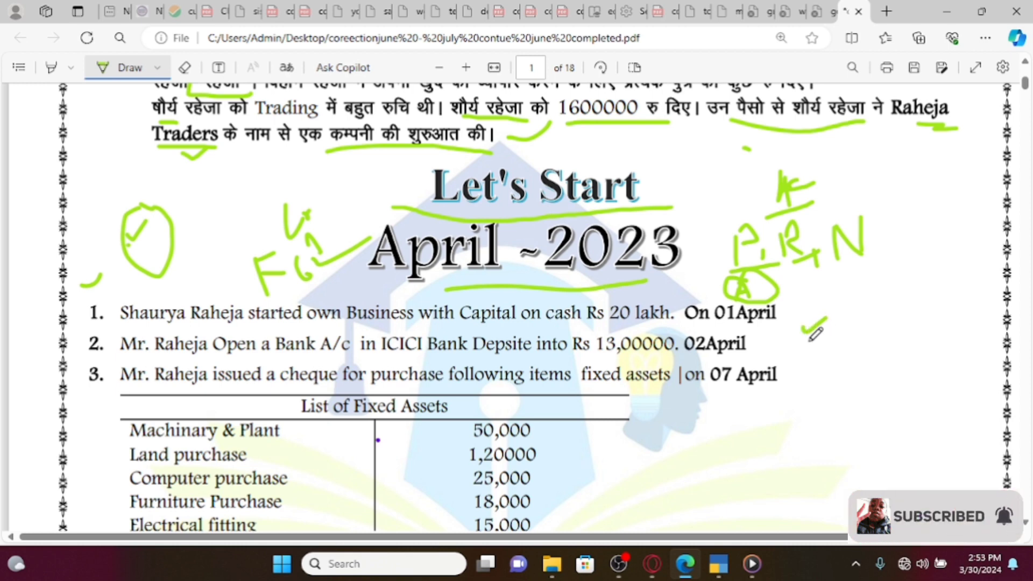
mouse_move(816, 321)
mouse_down()
mouse_move(802, 358)
mouse_move(829, 283)
mouse_move(805, 291)
mouse_move(834, 271)
mouse_move(798, 262)
mouse_up()
drag(799, 218, 855, 178)
mouse_move(852, 265)
mouse_down()
mouse_move(887, 248)
mouse_move(884, 306)
mouse_move(919, 288)
mouse_move(904, 270)
mouse_up()
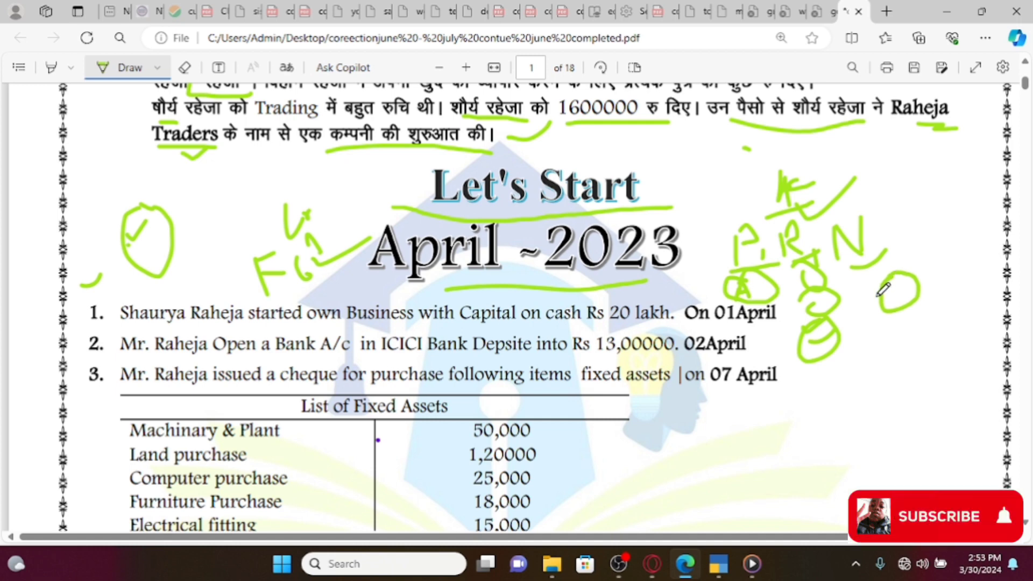
mouse_move(881, 203)
mouse_down()
mouse_move(885, 225)
mouse_move(903, 202)
mouse_move(907, 232)
mouse_up()
mouse_move(881, 179)
mouse_down()
mouse_move(907, 254)
mouse_move(937, 189)
mouse_move(904, 168)
mouse_move(868, 177)
mouse_up()
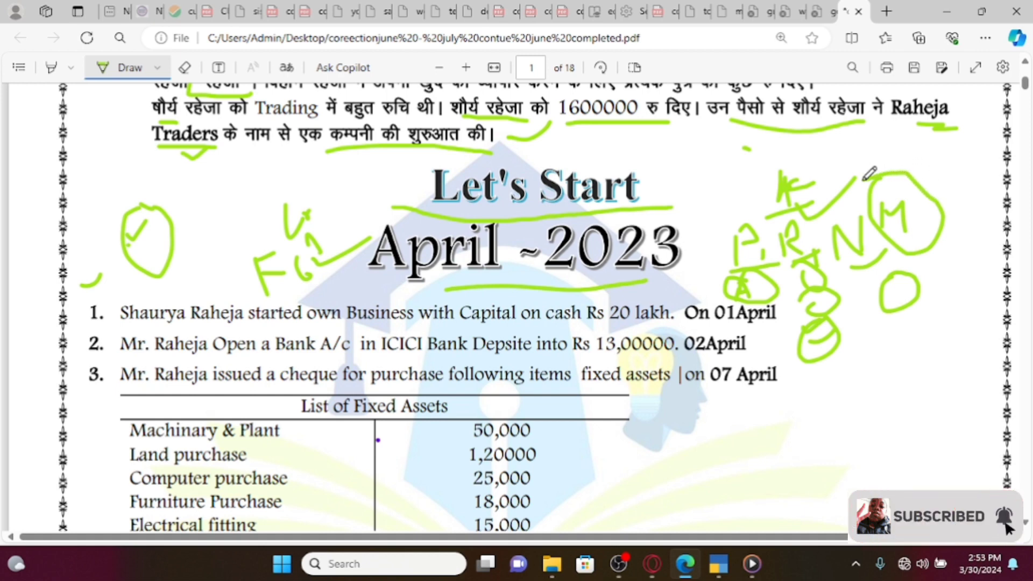
Handwrite a plus sign and an E beside the circled M, and draw a large loop around this group
mouse_move(918, 221)
mouse_down()
mouse_move(936, 245)
mouse_move(924, 227)
mouse_move(958, 222)
mouse_up()
mouse_move(934, 265)
mouse_down()
mouse_move(938, 284)
mouse_move(968, 264)
mouse_move(952, 246)
mouse_move(950, 267)
mouse_up()
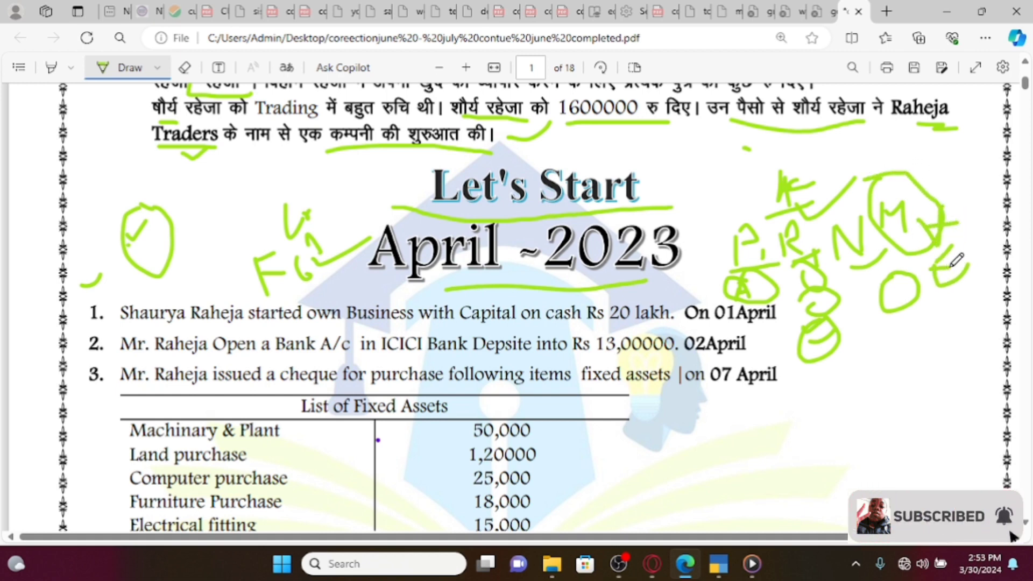
mouse_move(883, 197)
mouse_down()
mouse_move(911, 281)
mouse_move(987, 226)
mouse_move(949, 173)
mouse_move(925, 193)
mouse_up()
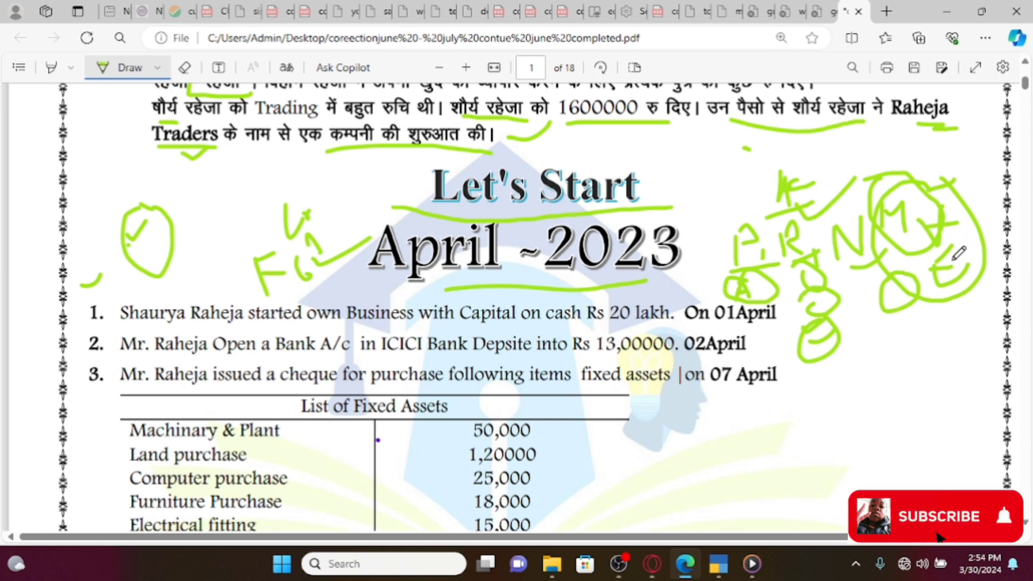
Handwrite two rows of letters joined by dashes beside transaction 3, the upper ending in E and the lower in I
drag(838, 391, 903, 361)
mouse_move(837, 369)
mouse_down()
mouse_move(860, 392)
mouse_move(936, 380)
mouse_move(961, 387)
mouse_move(987, 381)
mouse_move(988, 354)
mouse_up()
drag(960, 374, 981, 371)
mouse_move(824, 434)
mouse_down()
mouse_move(843, 412)
mouse_move(853, 436)
mouse_move(922, 418)
mouse_move(966, 434)
mouse_up()
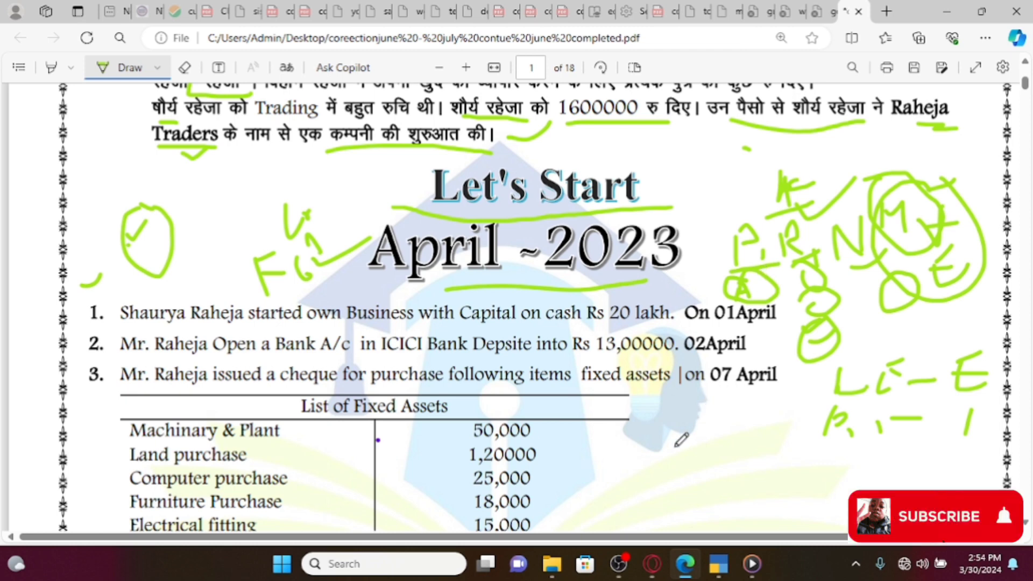
Draw two circled letters with dashes beside the fixed assets table, and erase them together with the first letters of the two handwritten rows
mouse_move(702, 457)
mouse_down()
mouse_move(783, 433)
mouse_move(720, 509)
mouse_move(745, 452)
mouse_up()
mouse_move(746, 490)
mouse_down()
mouse_move(772, 487)
mouse_move(710, 496)
mouse_move(727, 456)
mouse_up()
mouse_move(707, 409)
mouse_down()
mouse_move(740, 433)
mouse_move(715, 419)
mouse_up()
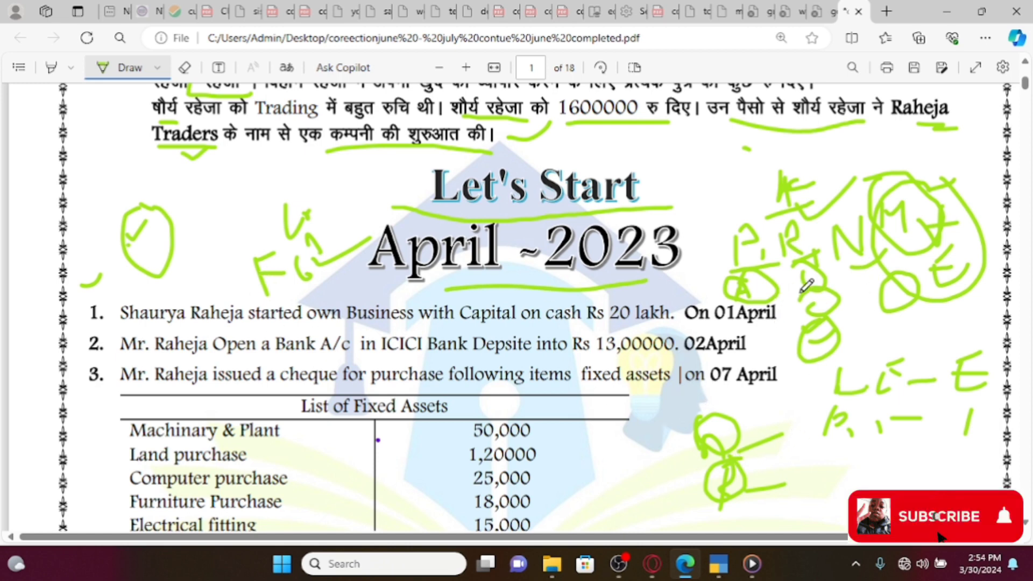
click(185, 68)
mouse_move(715, 424)
mouse_down()
mouse_move(729, 494)
mouse_move(859, 354)
mouse_move(842, 428)
mouse_up()
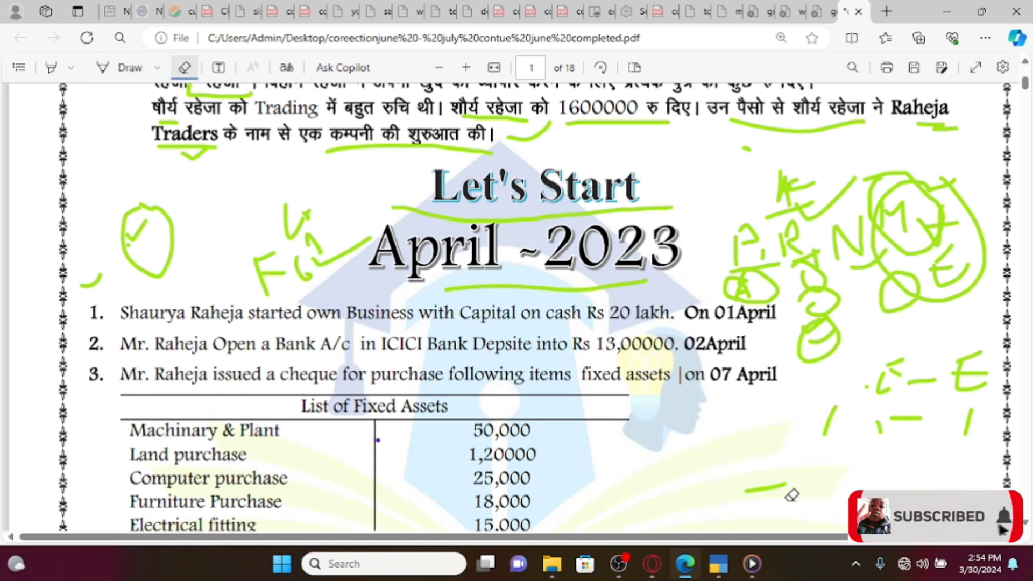
Change the pen colour to orange and underline the opening words of transaction 1 in the April 2023 list
click(156, 72)
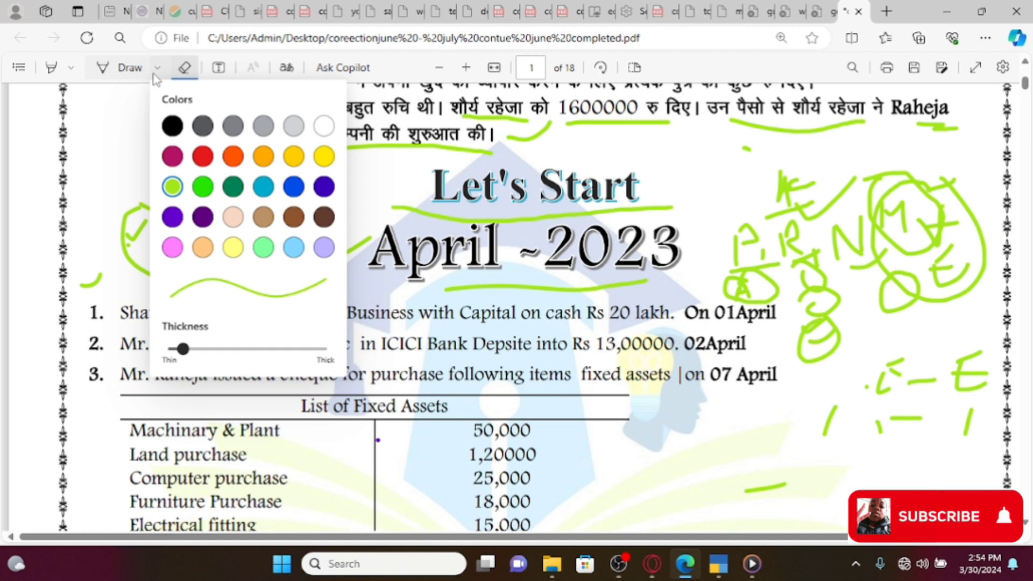
click(175, 189)
click(233, 156)
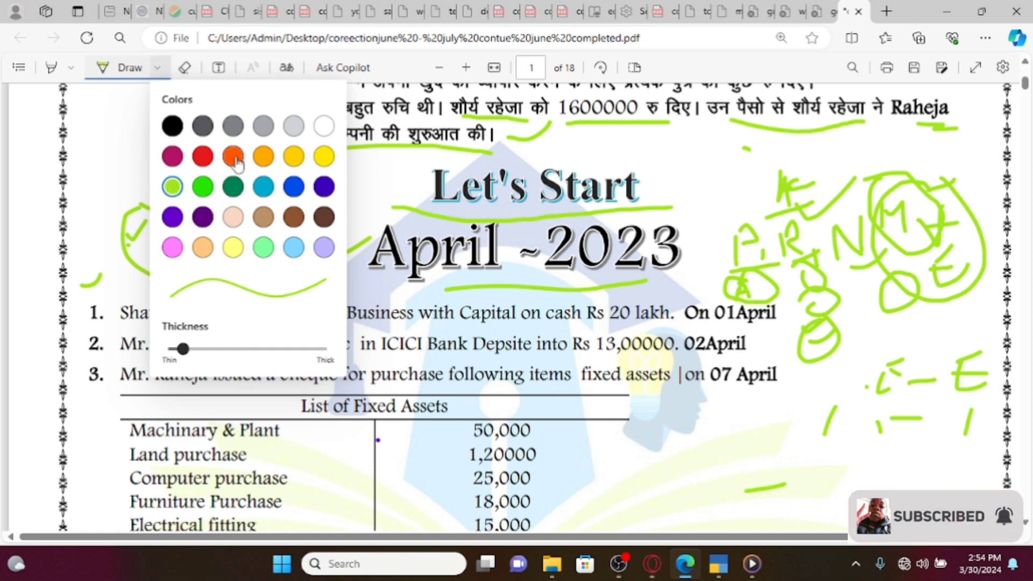
click(417, 418)
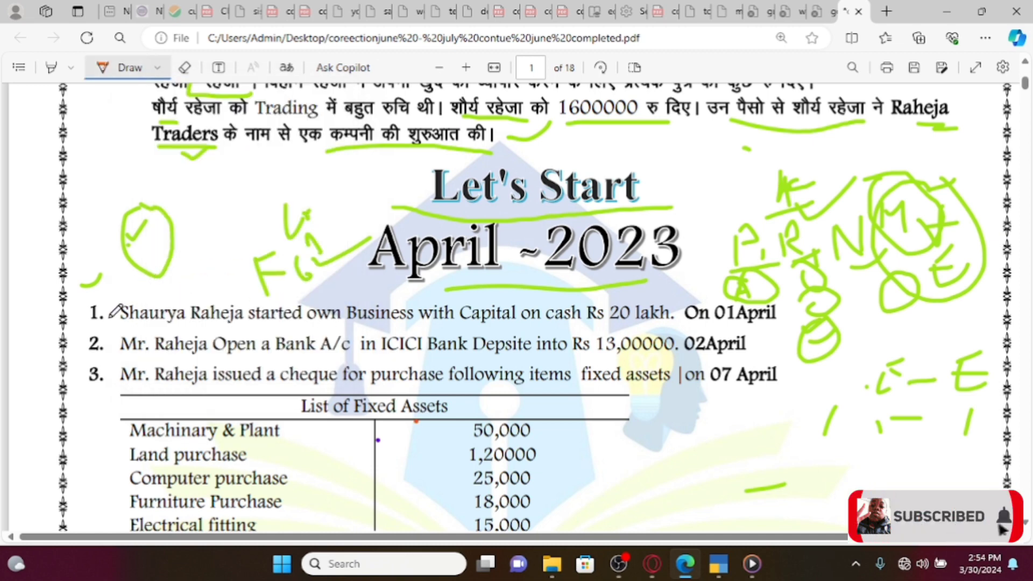
mouse_move(111, 332)
mouse_down()
mouse_move(254, 339)
mouse_move(372, 330)
mouse_up()
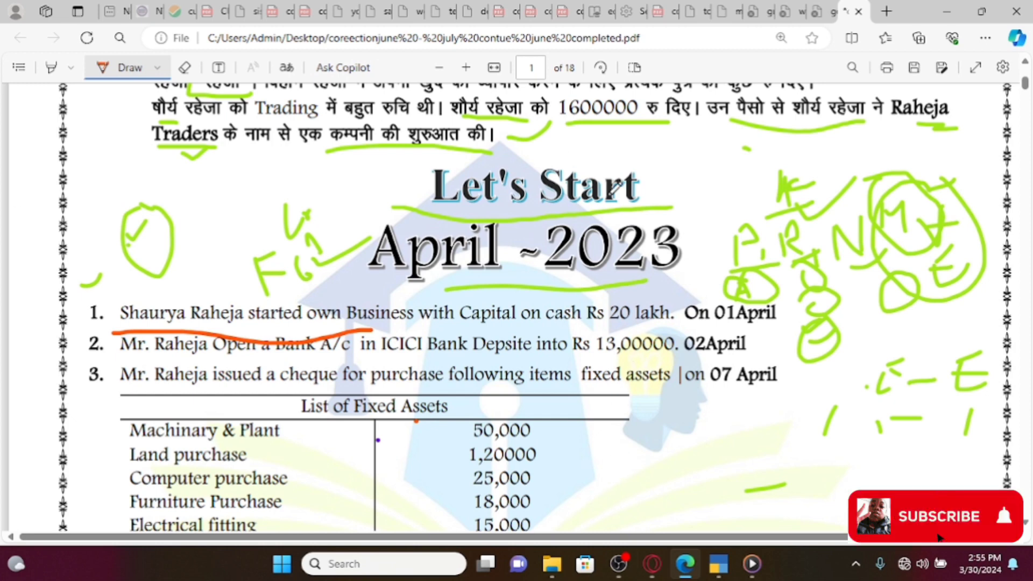
Switch to TallyPrime and open the creation form for a new ledger
click(718, 565)
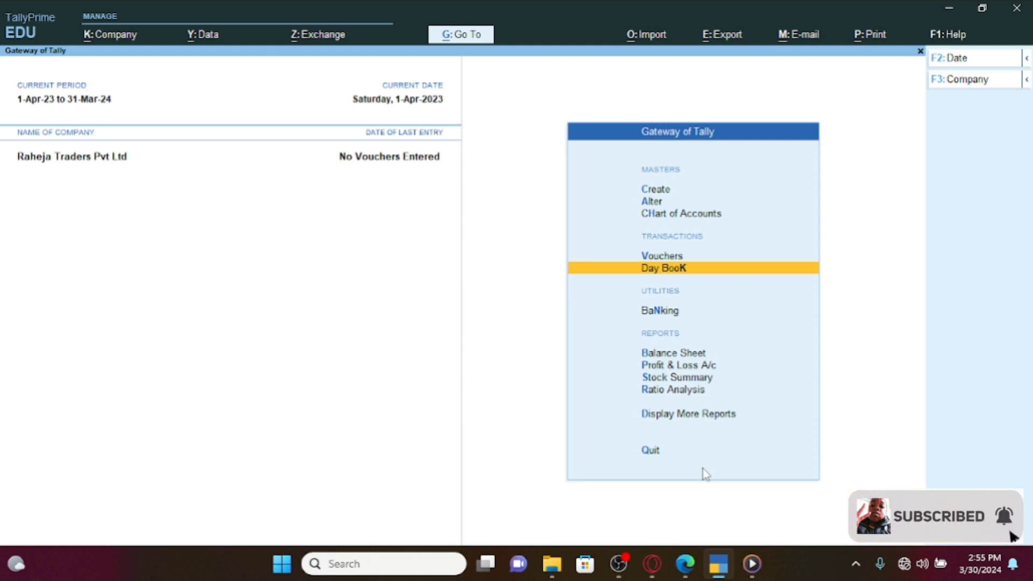
key(Up)
key(Up)
key(Up)
key(Up)
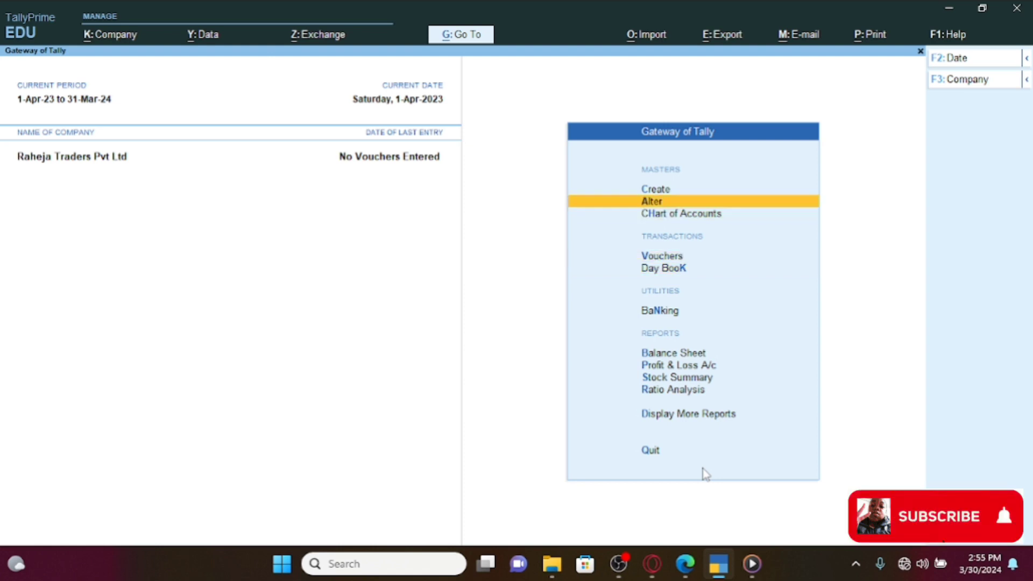
key(Return)
key(Down)
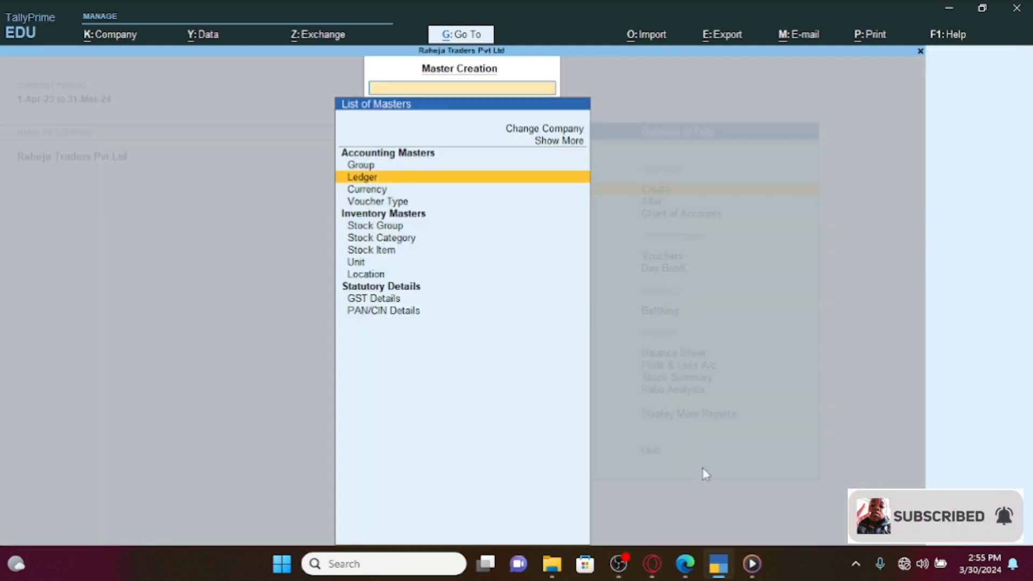
key(Return)
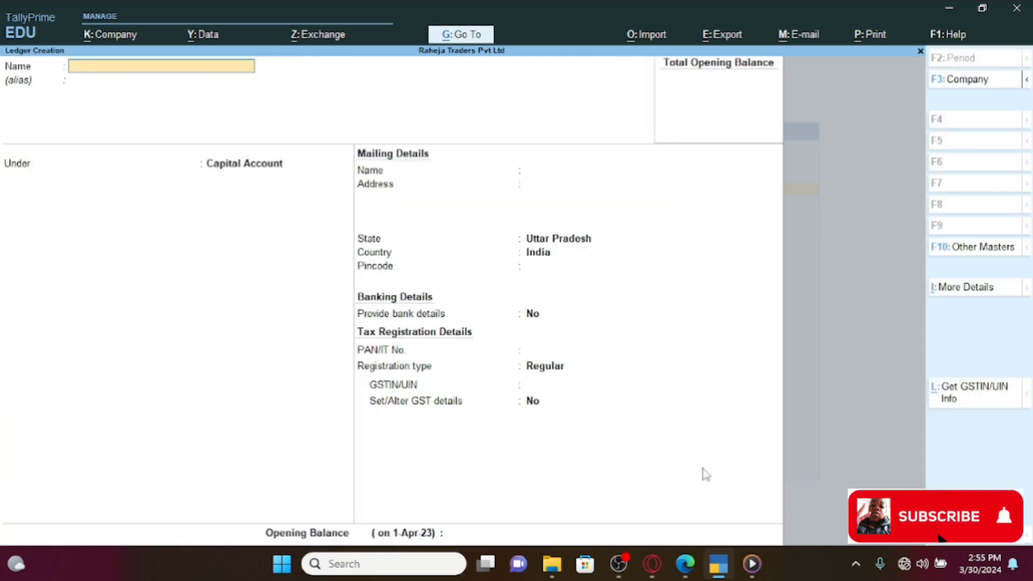
Name the ledger after the business owner, keep it under Capital Account, save it with default details and return to the Gateway of Tally
text(Mr Raheja)
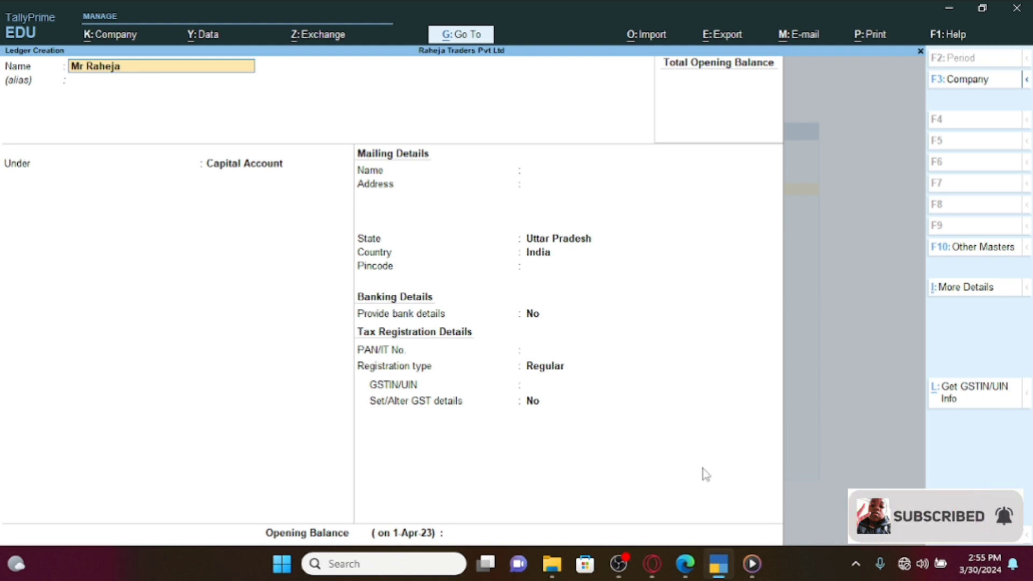
key(Return)
key(Return)
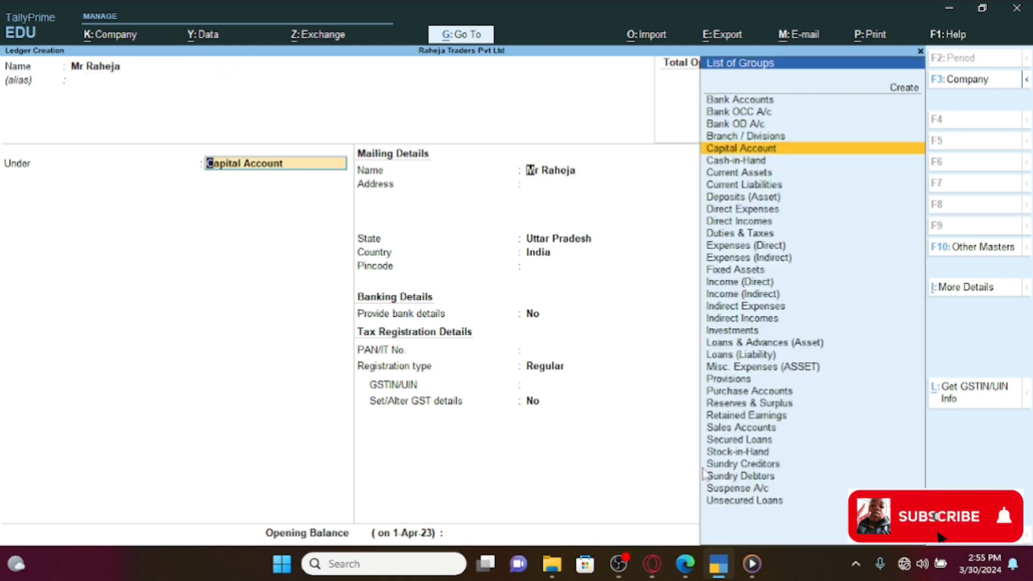
key(Return)
key(Return)
key(Return)
key(Return)
key(Return)
key(Return)
key(Return)
key(Return)
key(Return)
key(Return)
key(Return)
key(Return)
key(Return)
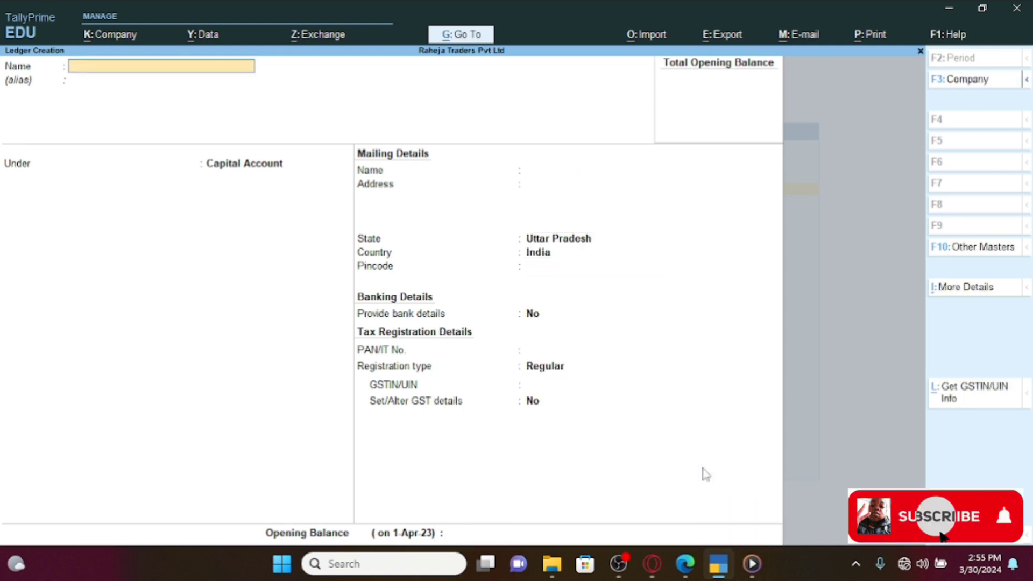
key(Escape)
key(Escape)
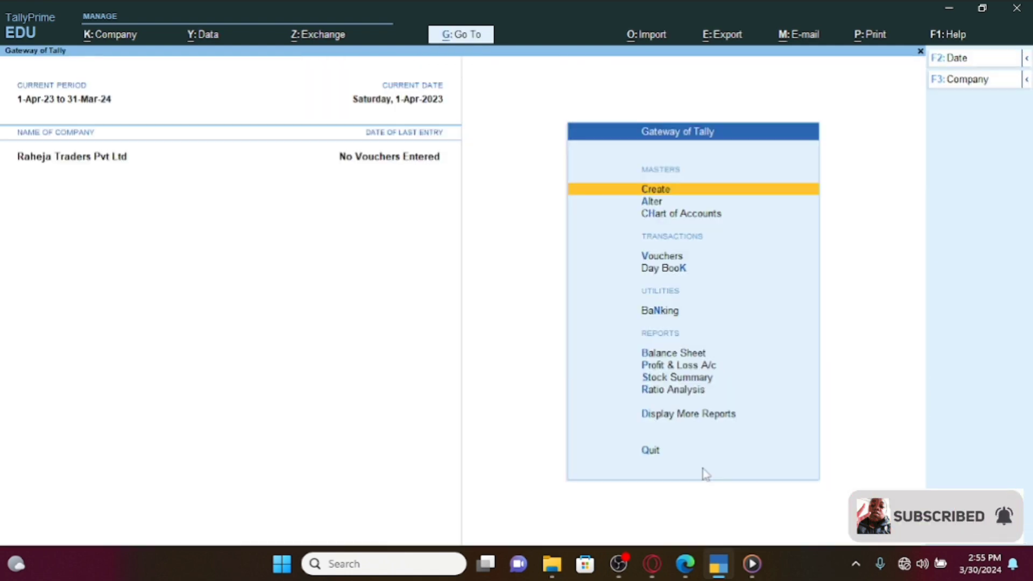
Record a Receipt voucher crediting the owner's capital ledger with 16,00,000 and debiting Cash, leaving the narration blank
key(Down)
key(Down)
key(Down)
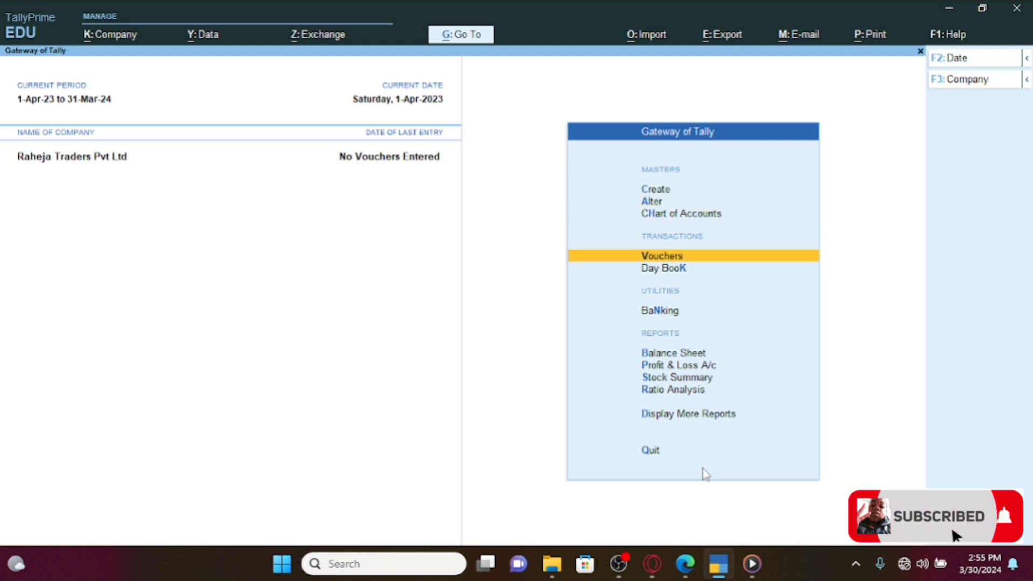
key(Return)
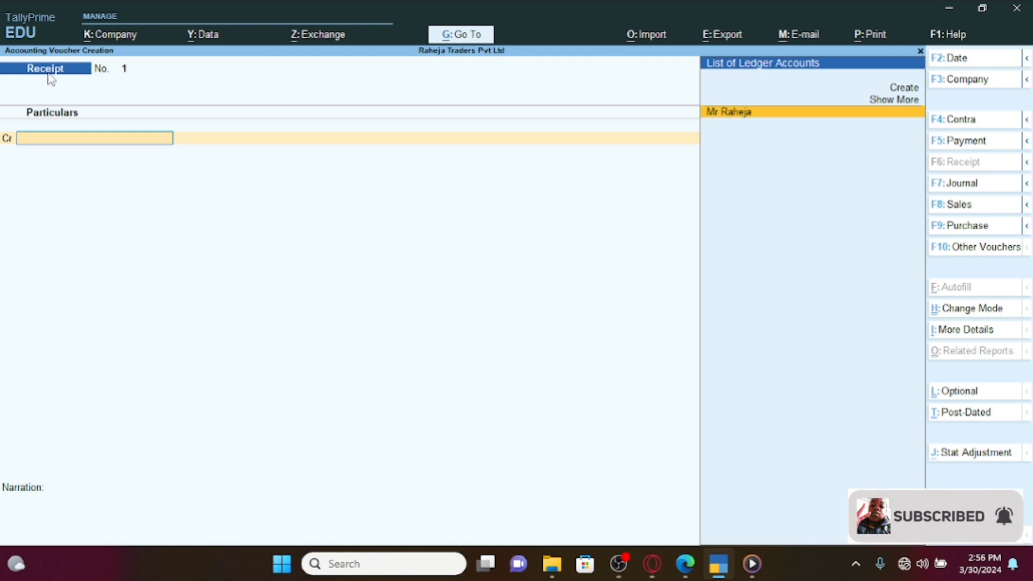
key(Return)
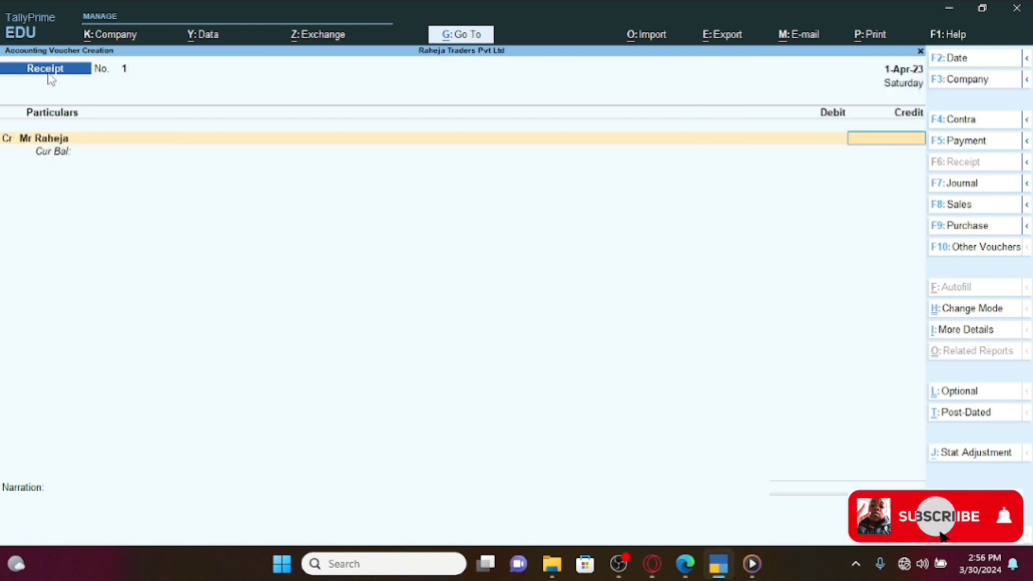
text(1600000)
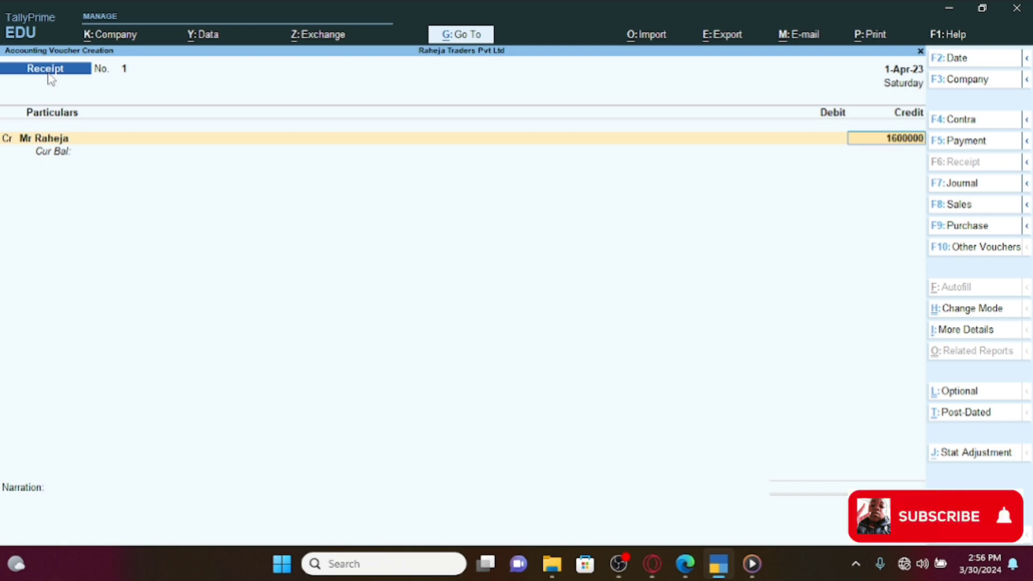
key(Return)
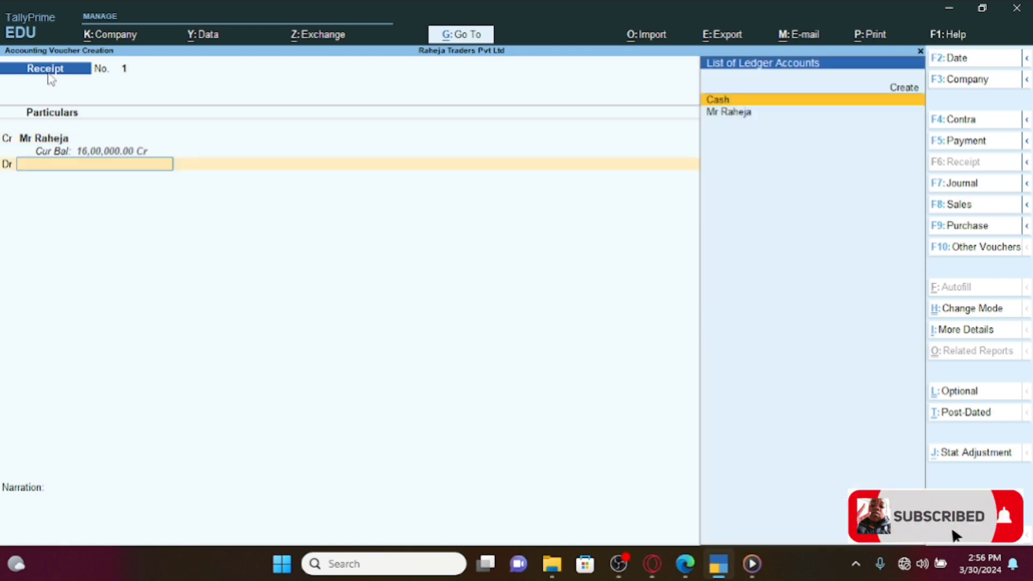
key(Return)
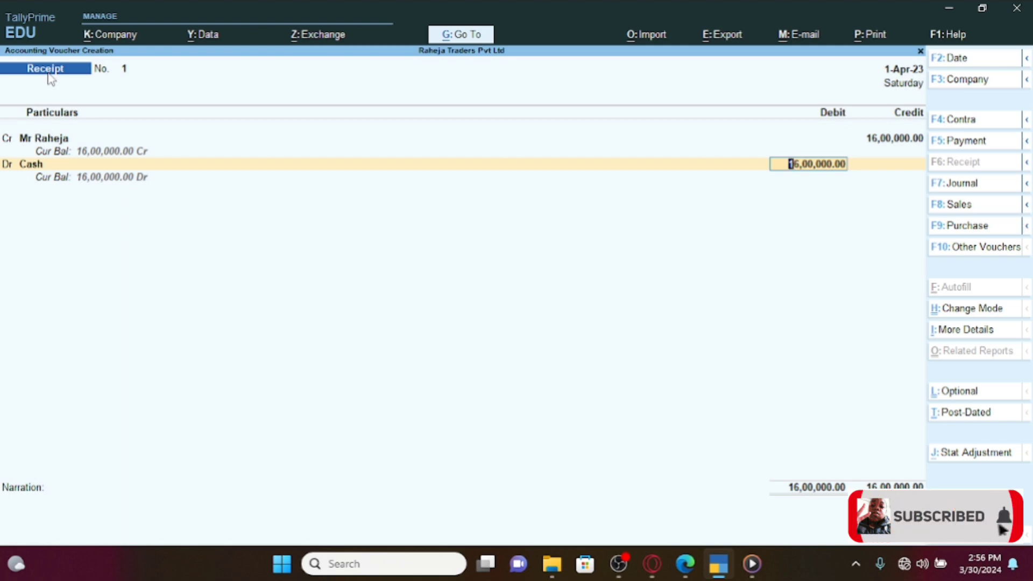
key(Return)
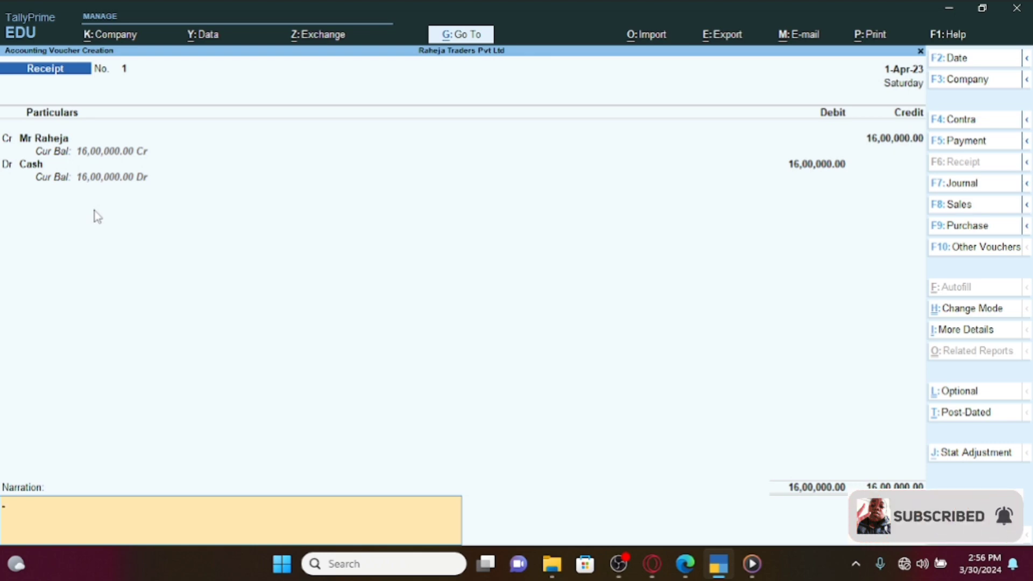
key(Return)
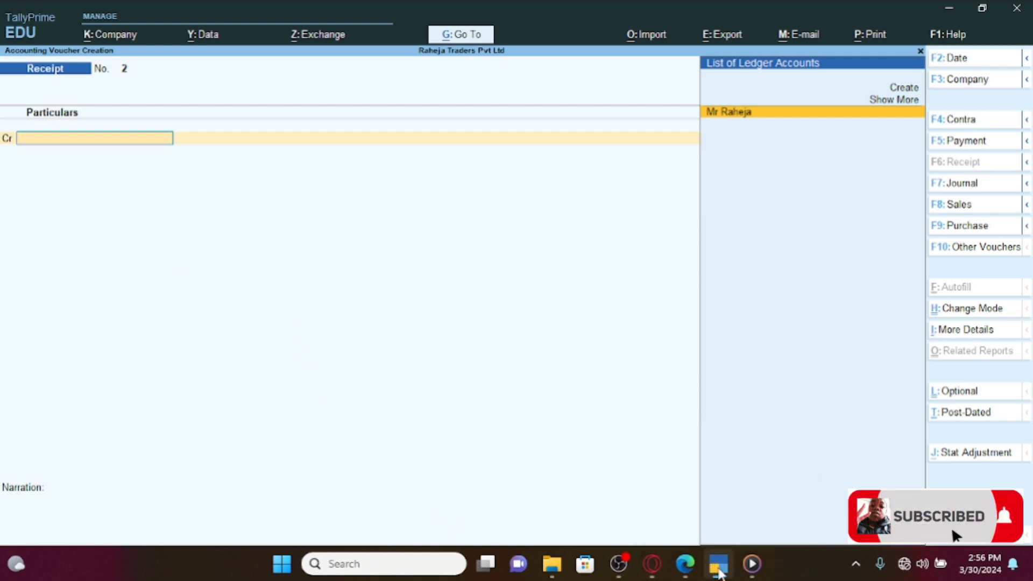
Switch to the assignment PDF in Edge and erase the orange underline beneath transaction 1
click(711, 565)
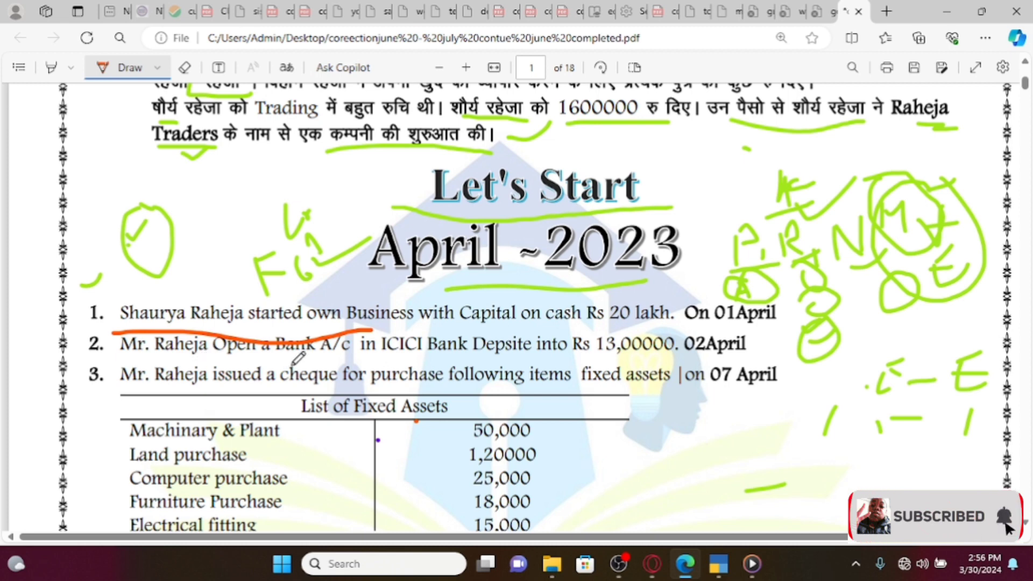
click(184, 68)
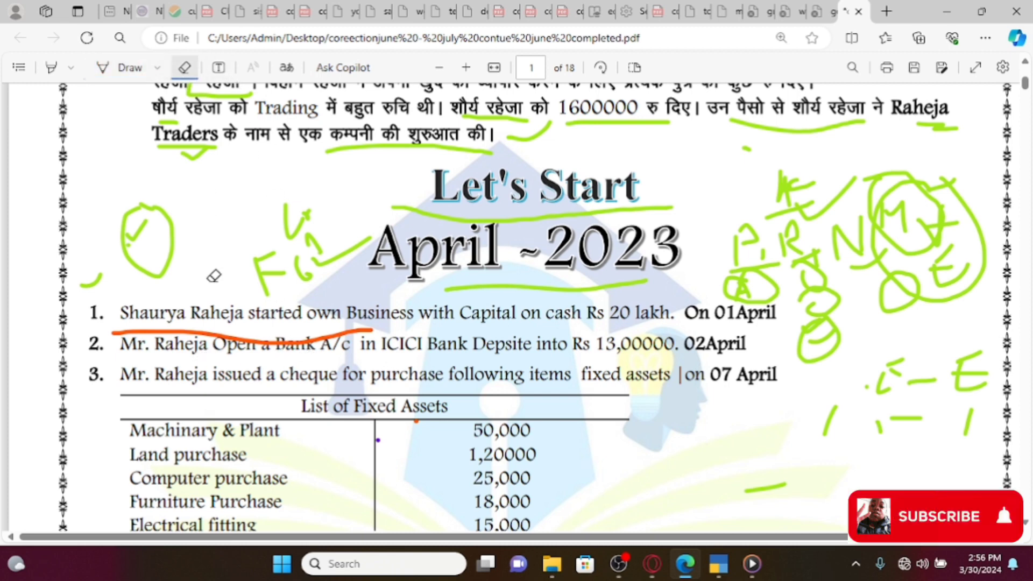
click(214, 342)
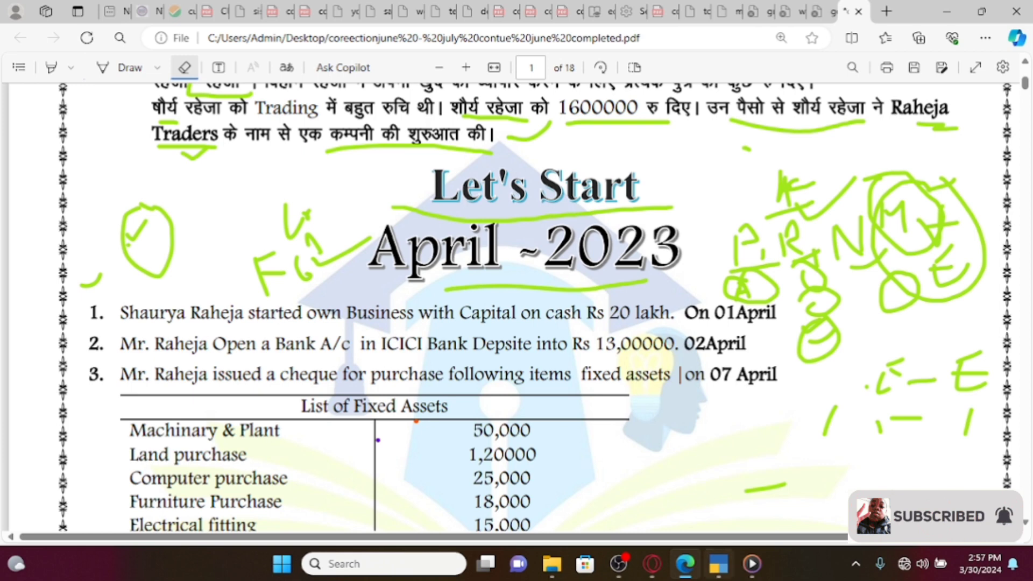
Switch to TallyPrime, start a Contra voucher and credit Cash with 13,00,000
click(725, 568)
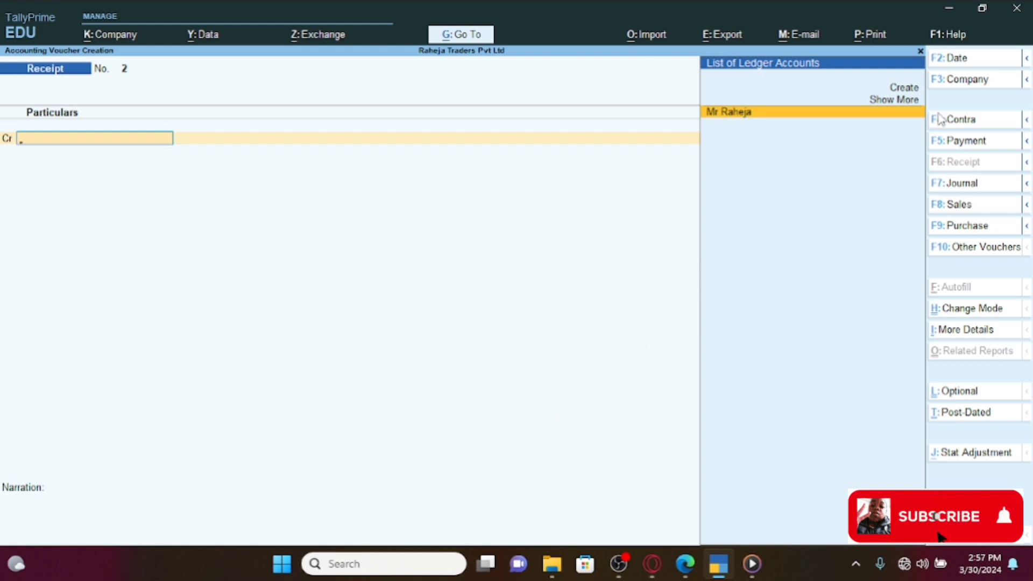
click(973, 128)
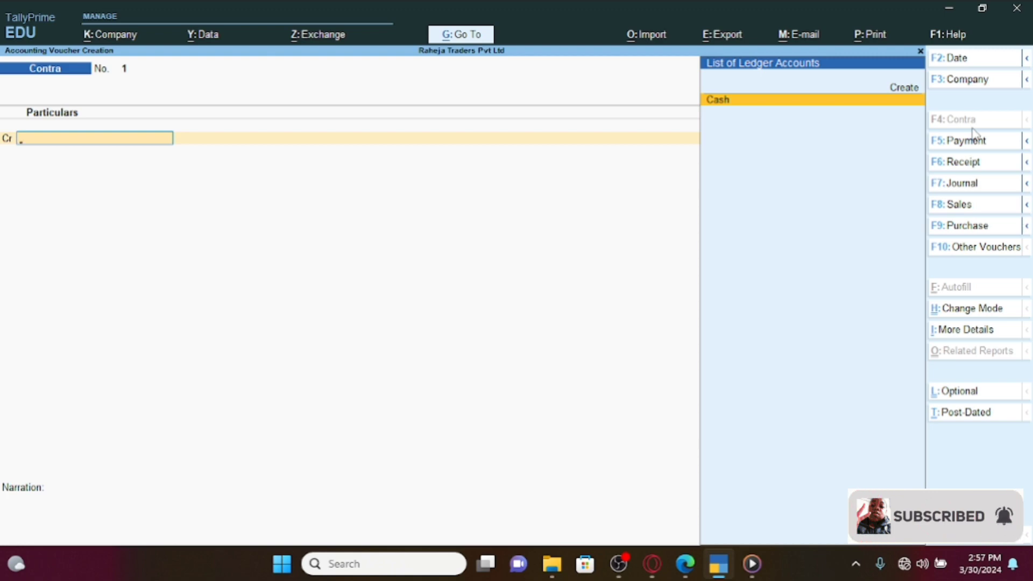
key(Return)
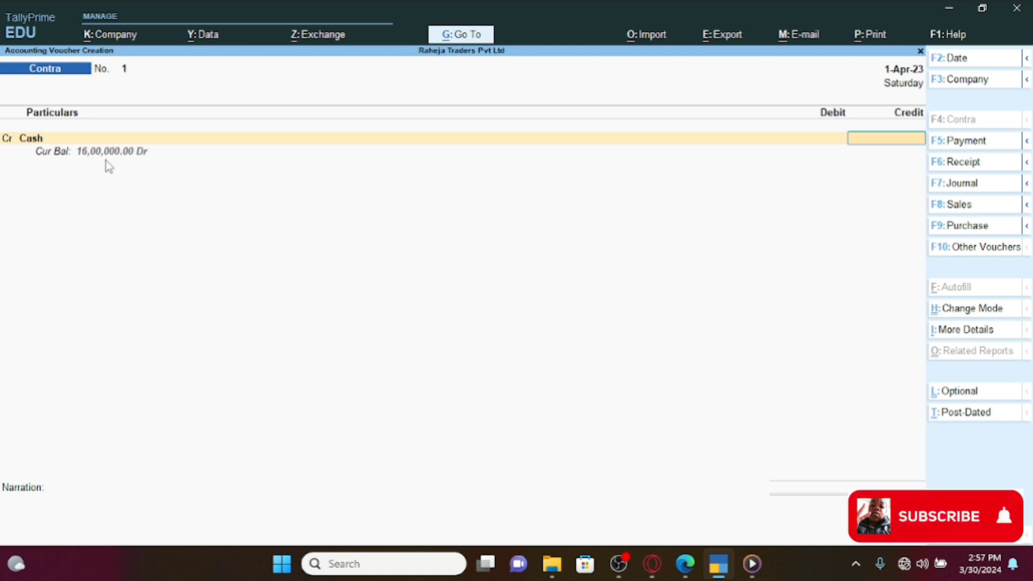
text(13000)
key(Return)
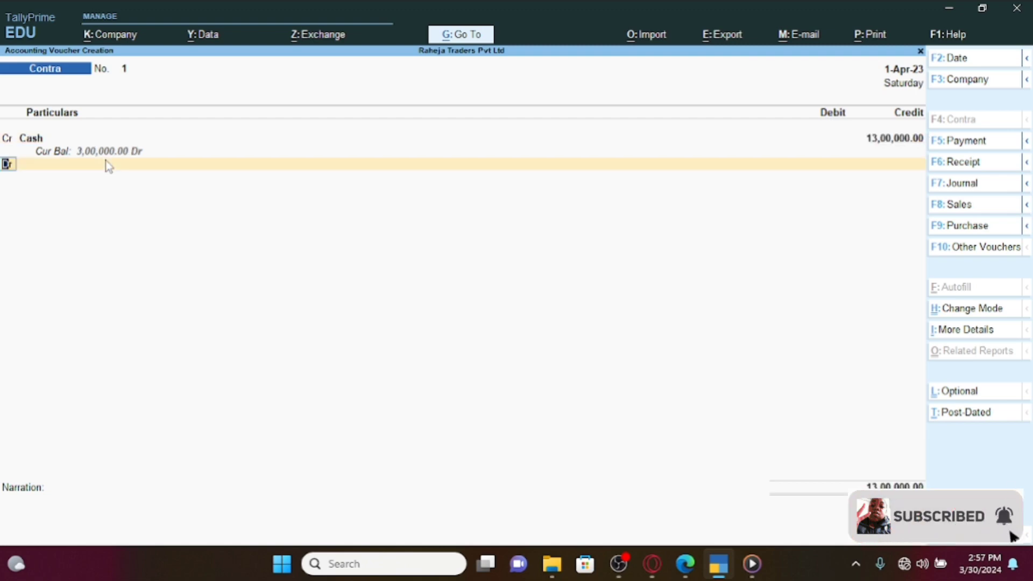
Create a new ledger named ICICI Bank for the voucher's debit line and place it under Bank Accounts
key(Return)
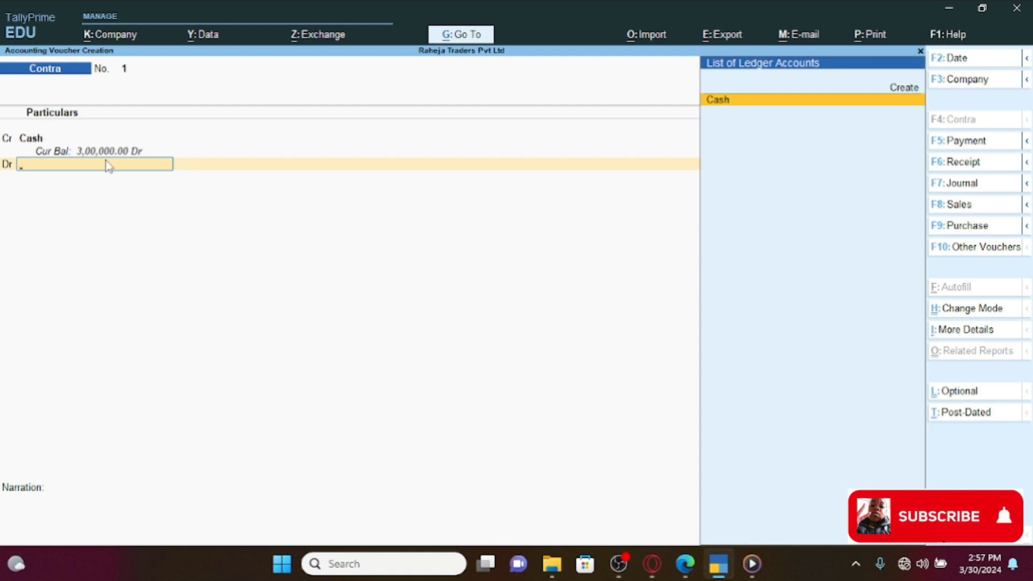
key(Up)
key(Return)
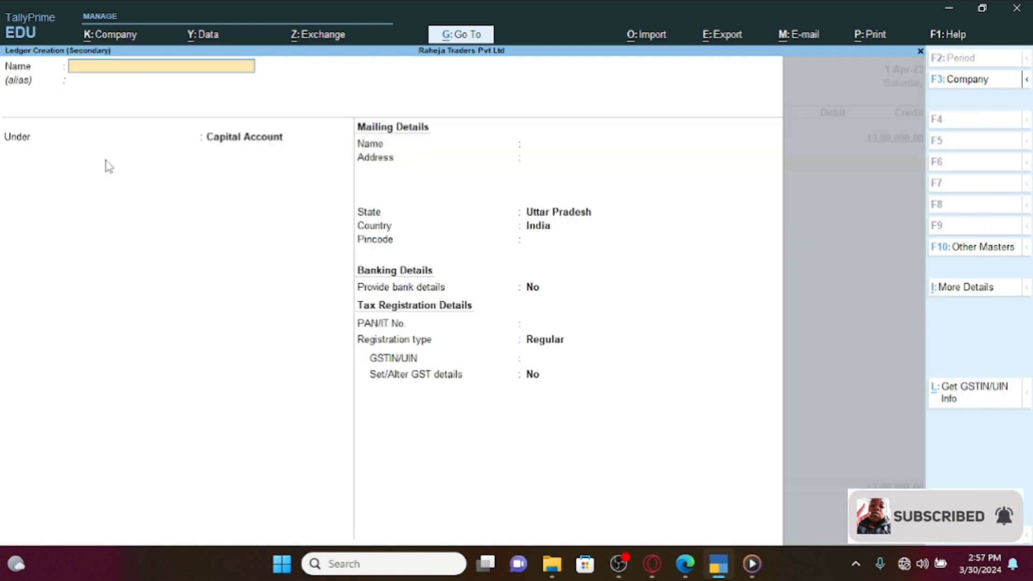
text(ICICI Bank)
key(Return)
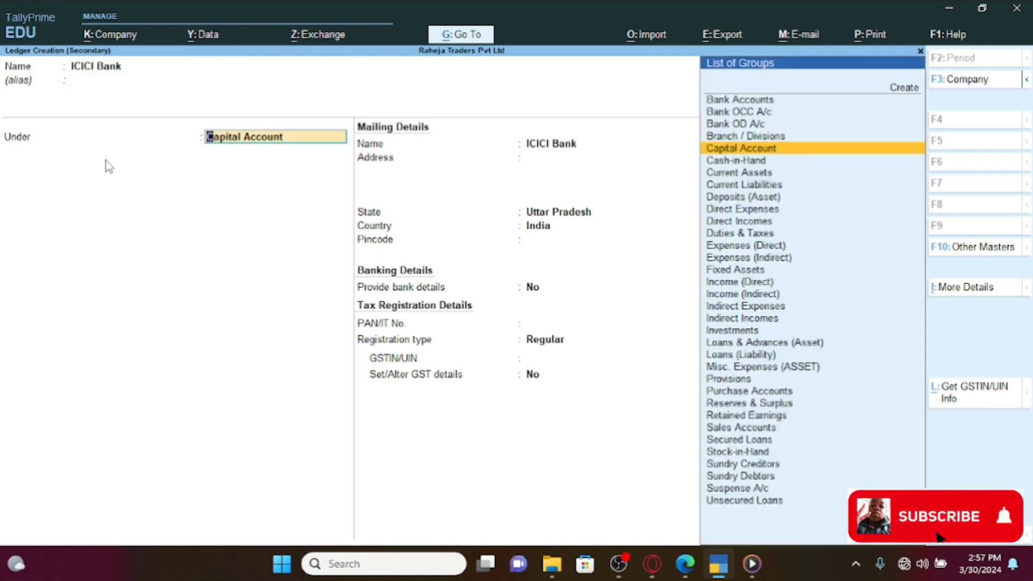
text(Bank)
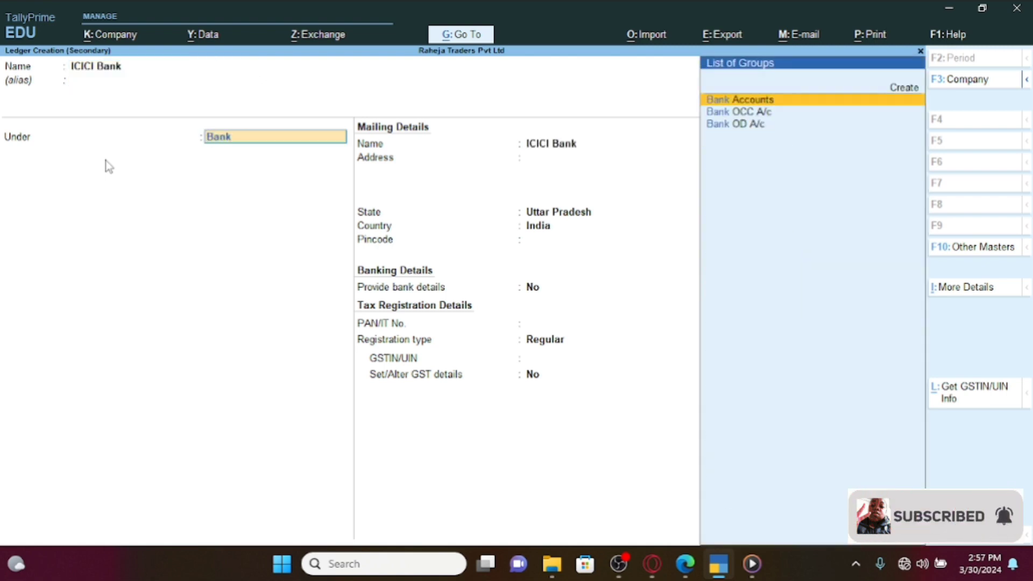
key(Return)
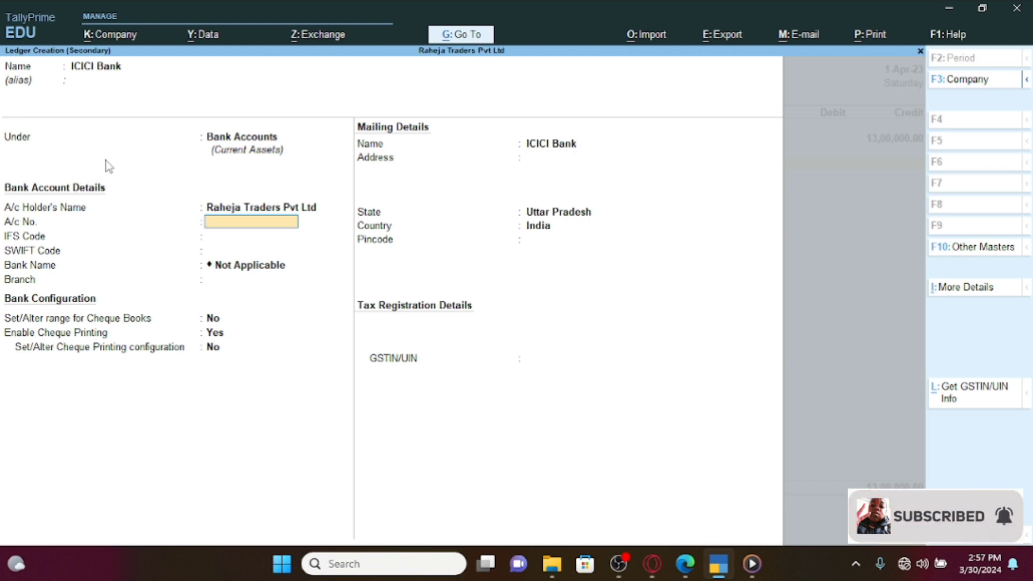
Leave the account number, IFS code, SWIFT code and bank name at their defaults and set the branch to Rawatpur Kanpur
key(Return)
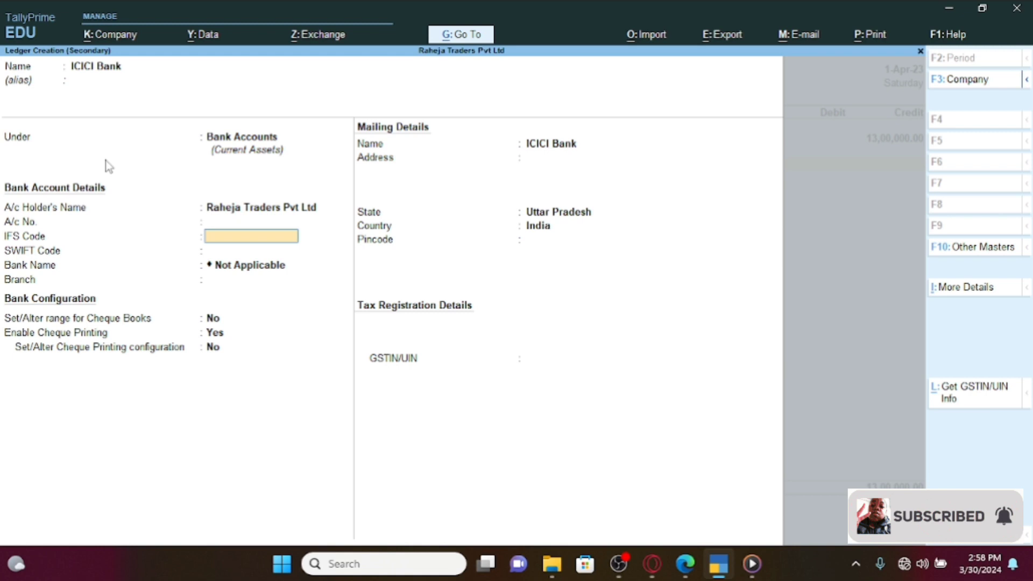
key(Return)
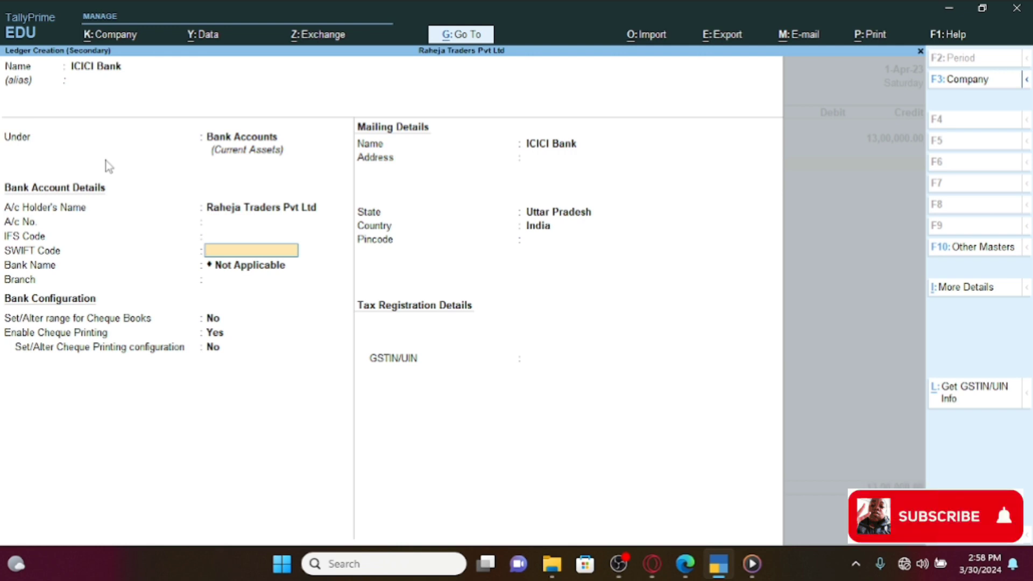
key(Return)
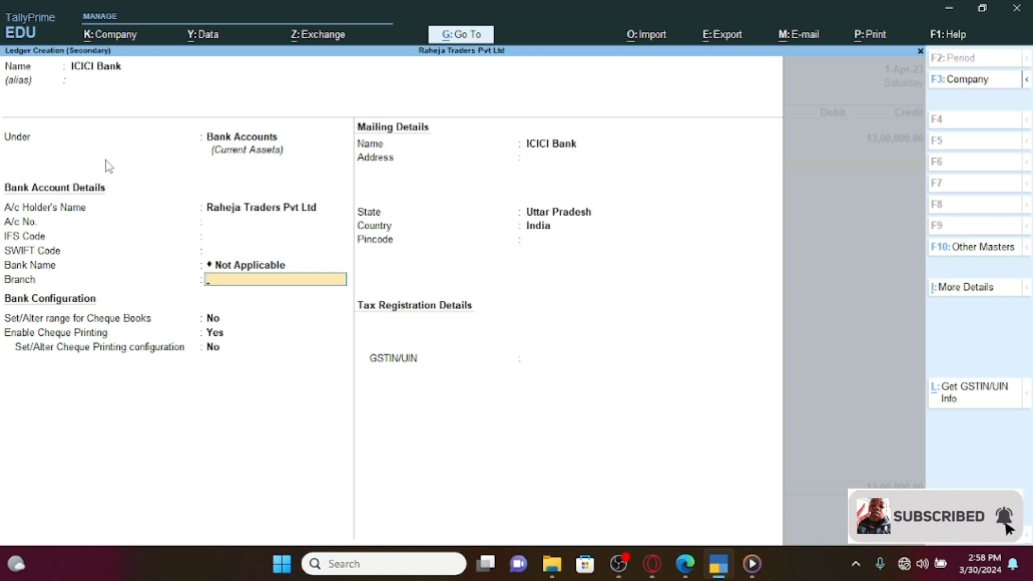
text(Rawatpur)
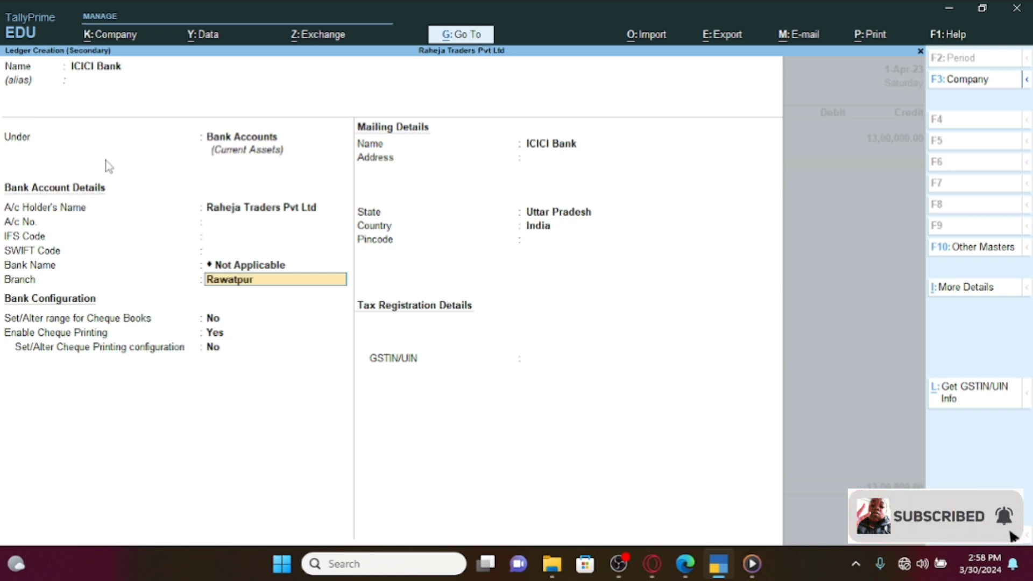
text( Kanpu)
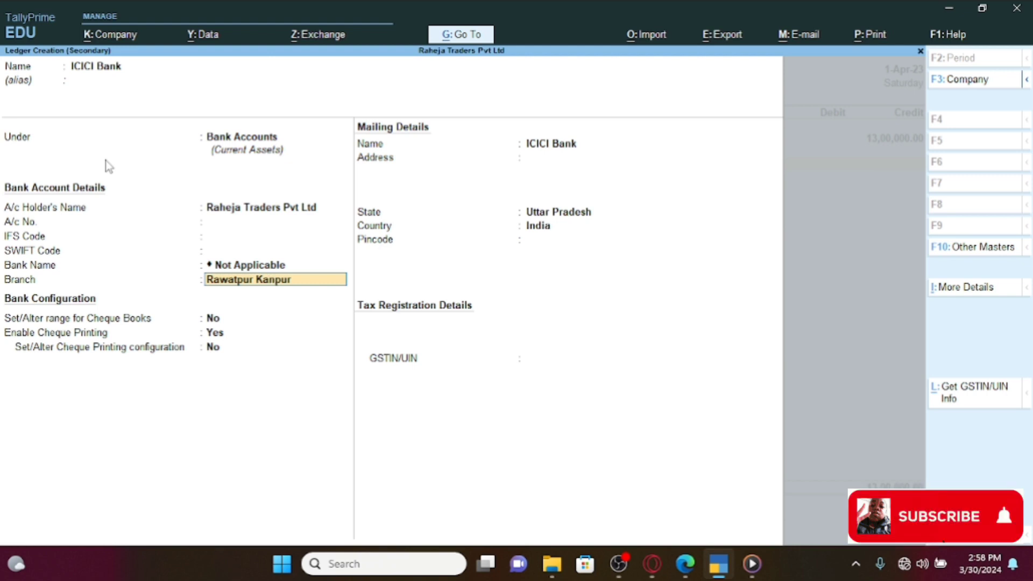
text(r)
key(Return)
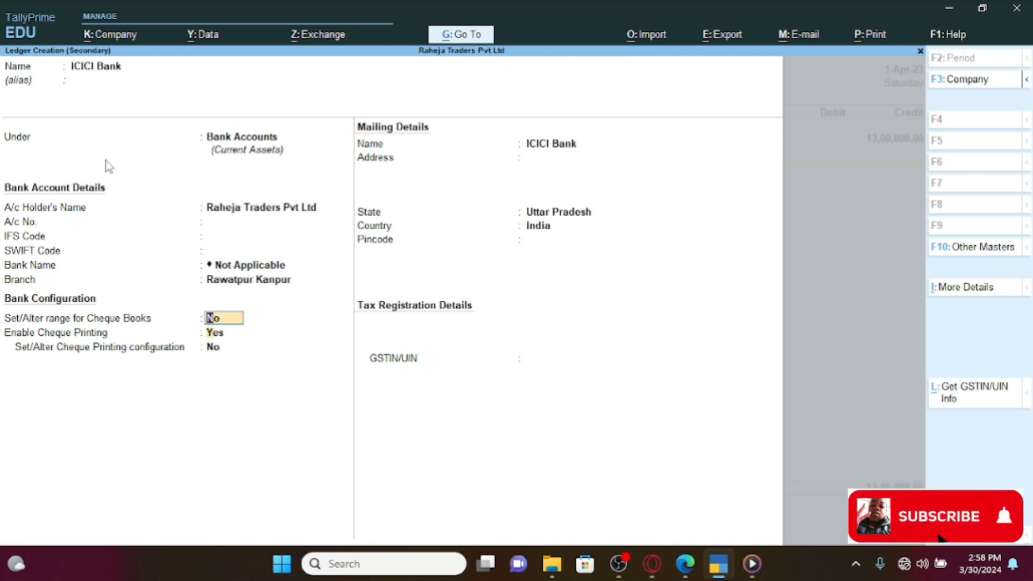
Keep the default cheque settings, enter the branch locality as the mailing address, and save the ledger into the voucher's debit line
key(Return)
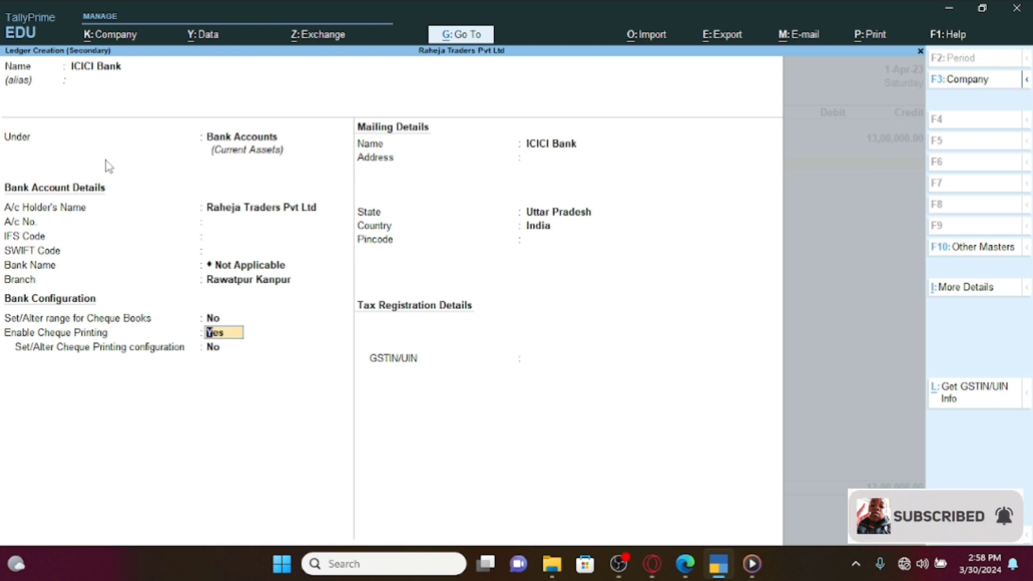
key(Return)
key(Return)
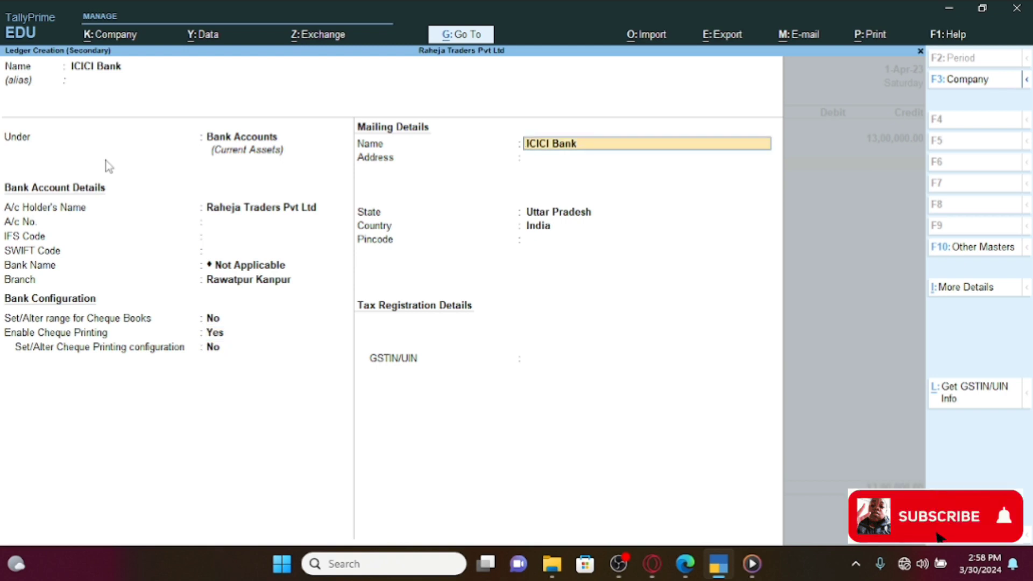
key(Return)
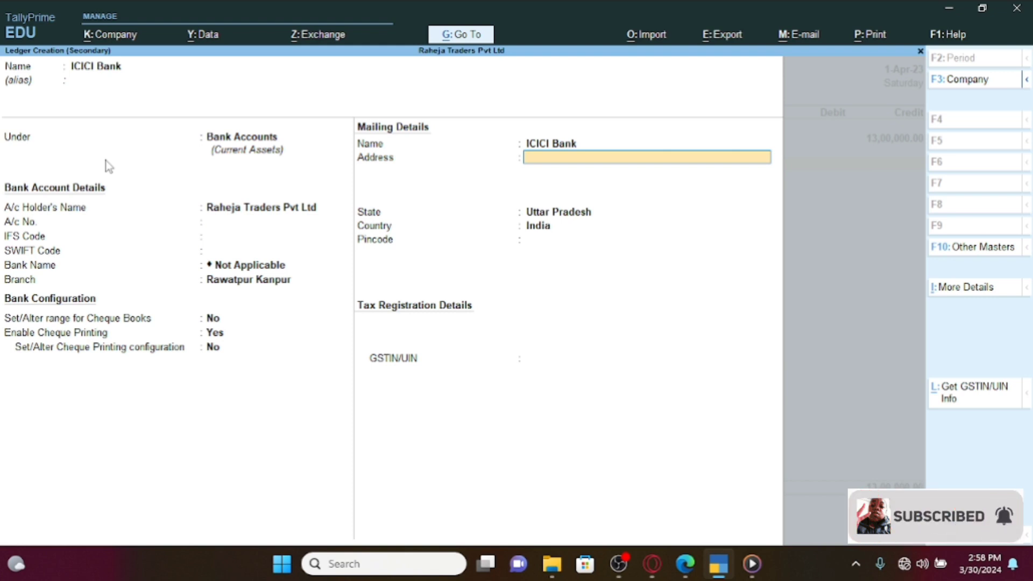
text(Ra)
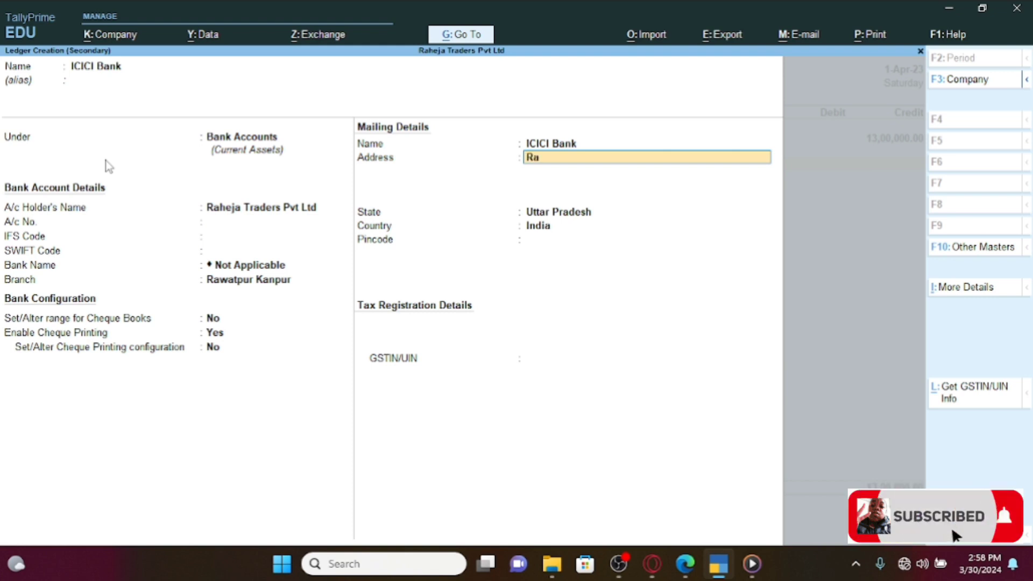
text(wat)
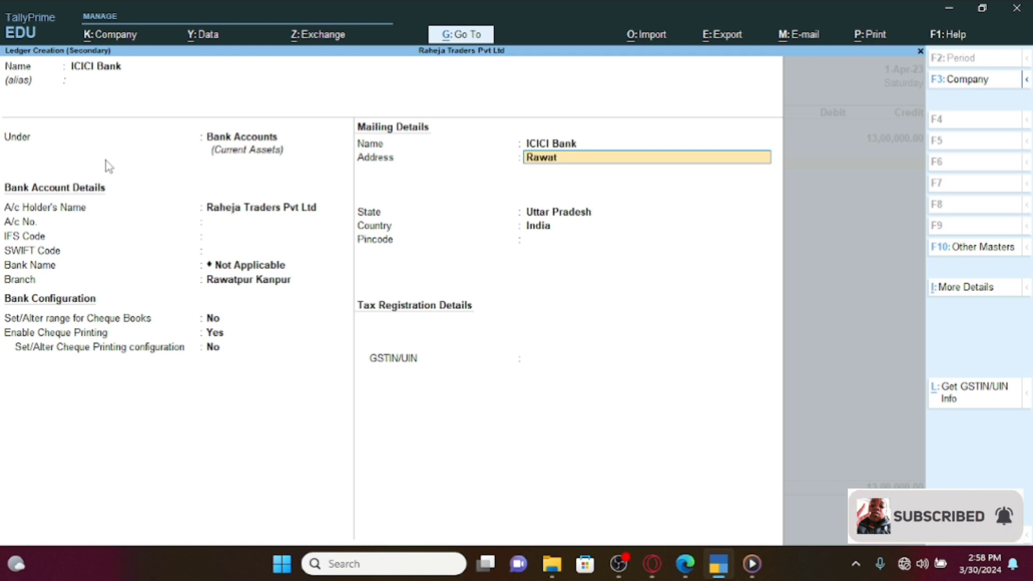
text( Our Pur)
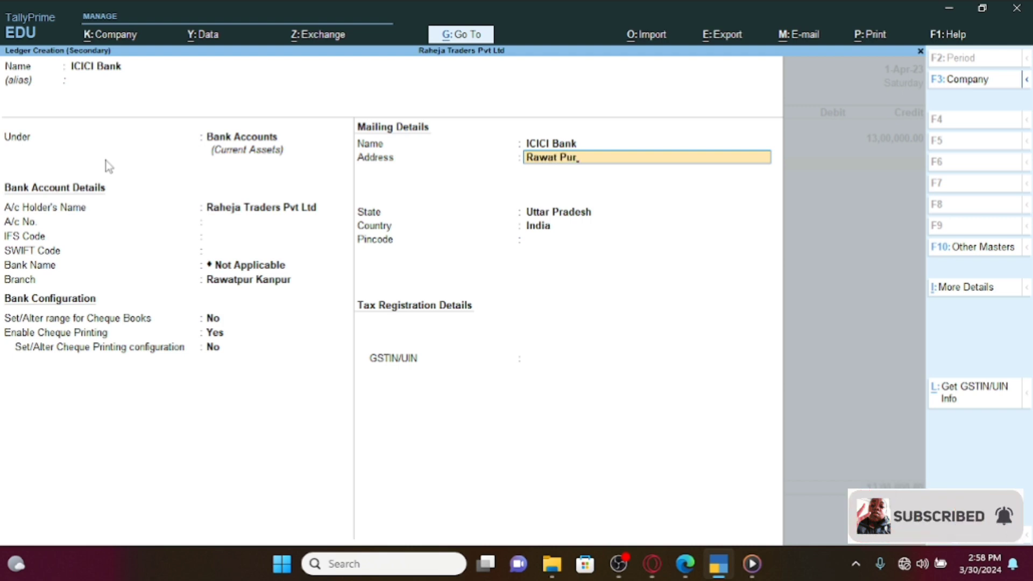
key(Return)
key(Return)
key(Return)
key(Return)
key(Return)
key(Return)
key(Return)
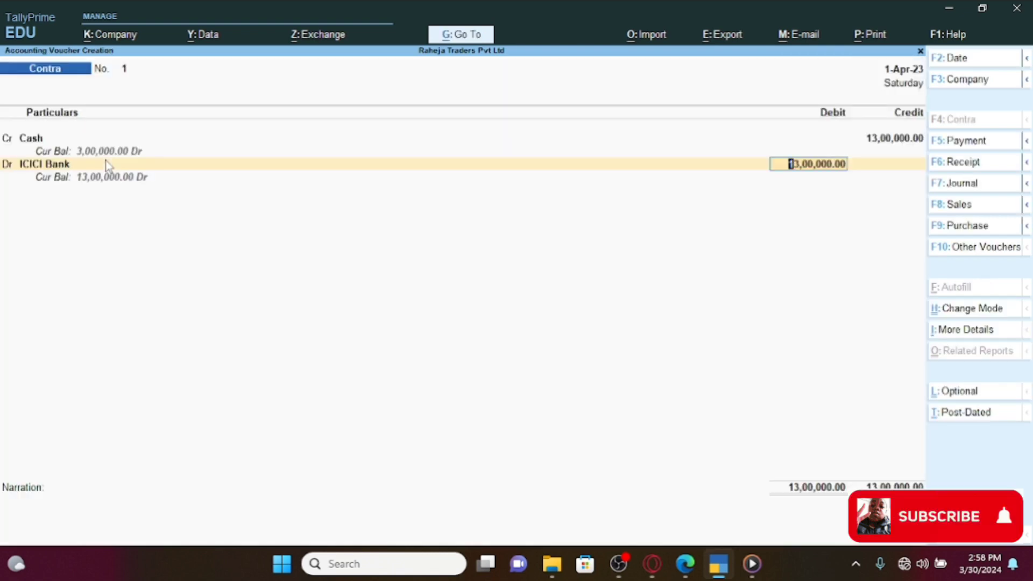
Debit ICICI Bank with 13,00,000, keeping Cash as the bank allocation's transaction type and leaving all denominations blank
key(Return)
key(Return)
key(Return)
key(Return)
key(Return)
key(Return)
key(Return)
key(Return)
key(Return)
key(Return)
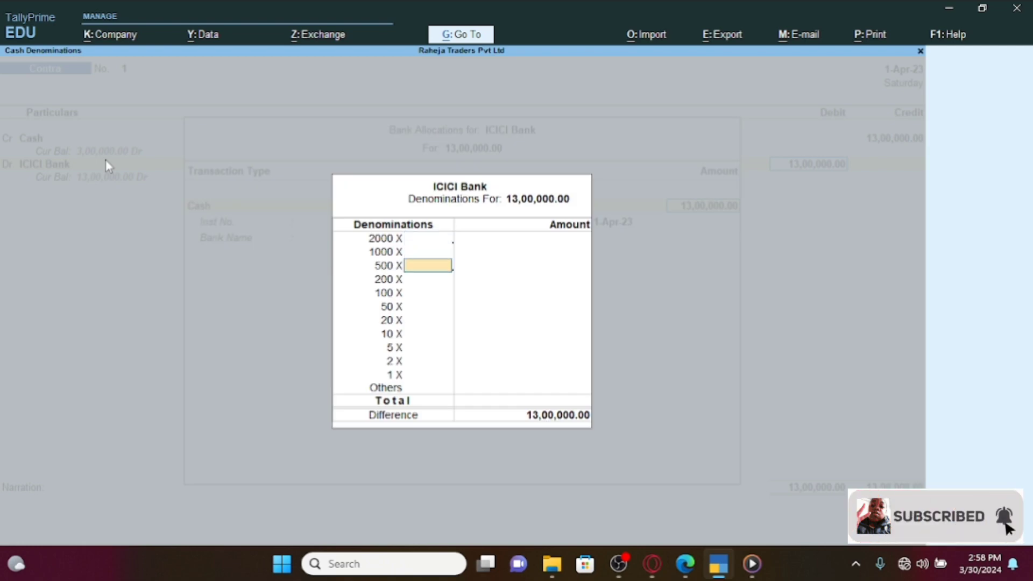
key(Return)
key(Return)
key(Return)
key(Return)
key(Return)
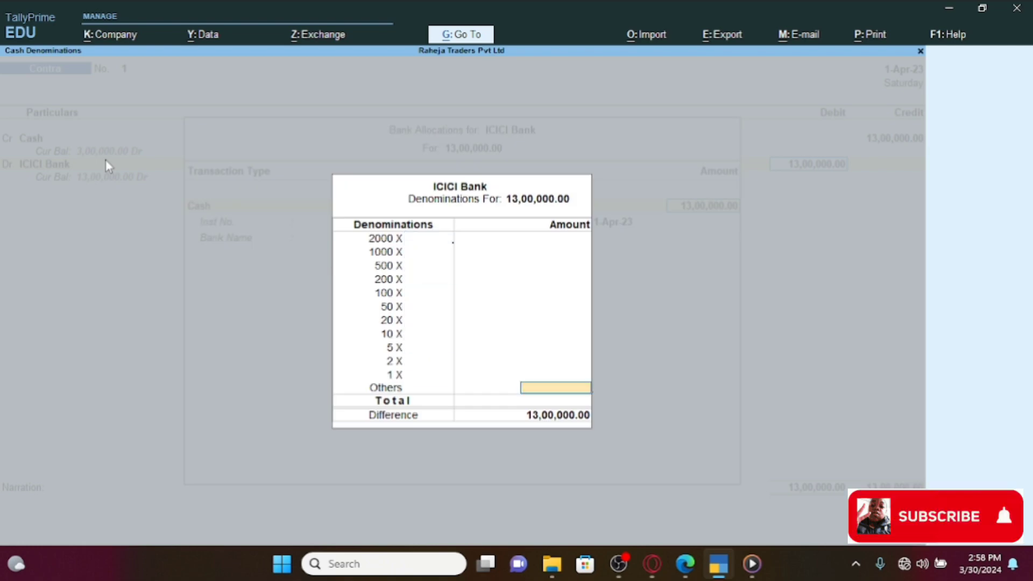
key(Return)
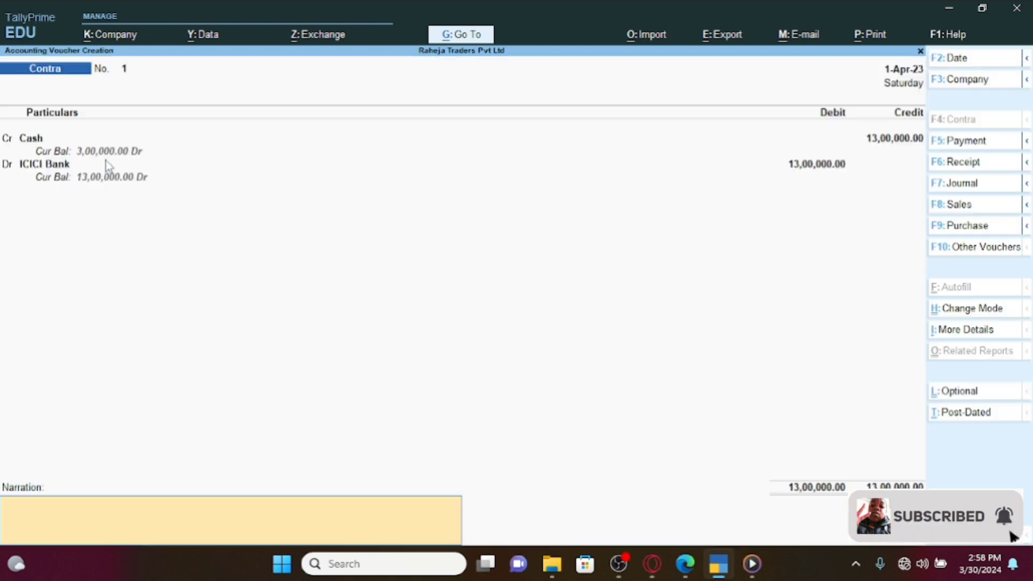
Enter the narration "deposite inot Rs 50000 to ICICI bank" and save the Contra voucher
text(deposuit)
key(BackSpace)
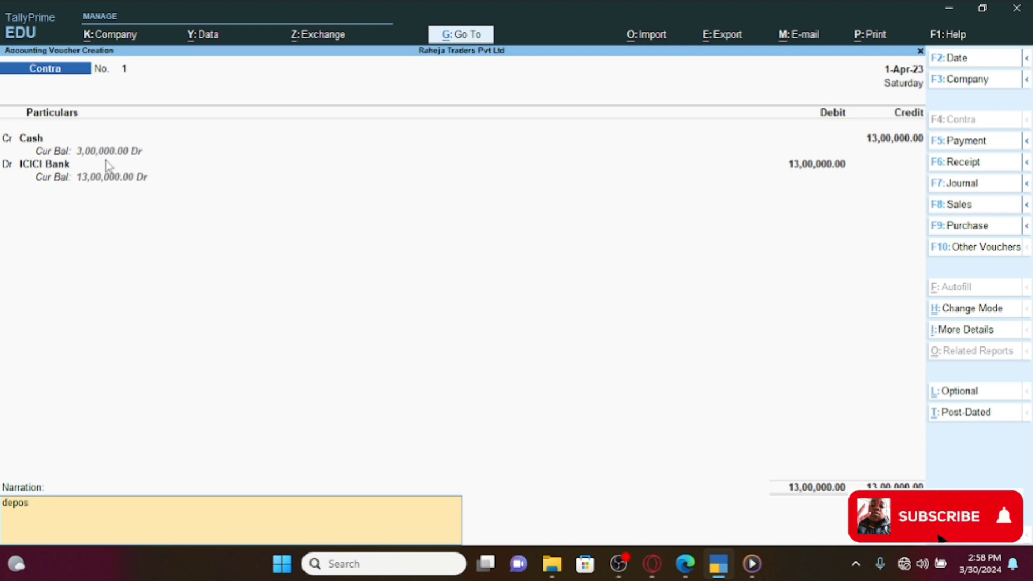
text(ite inot)
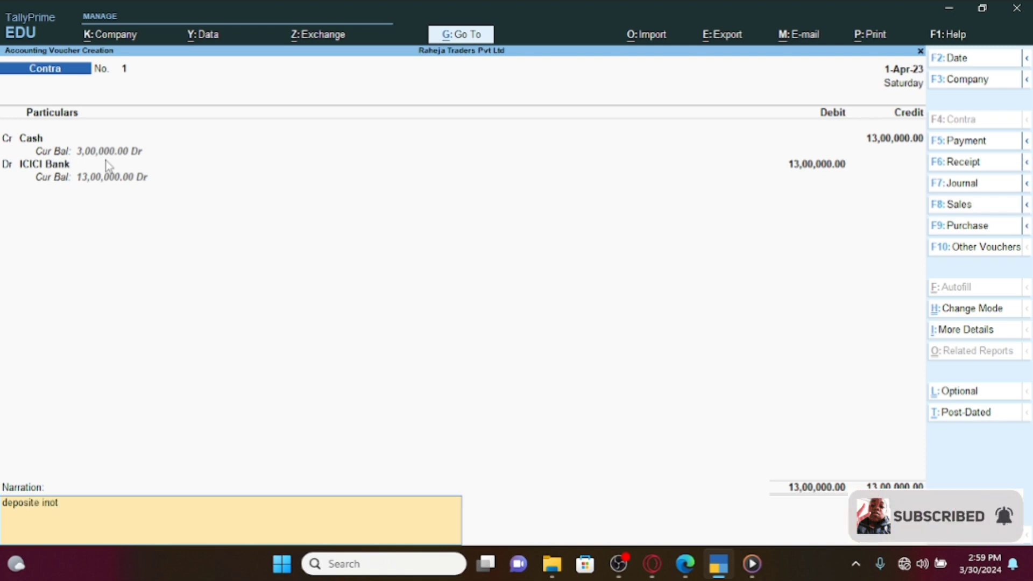
text( Rs)
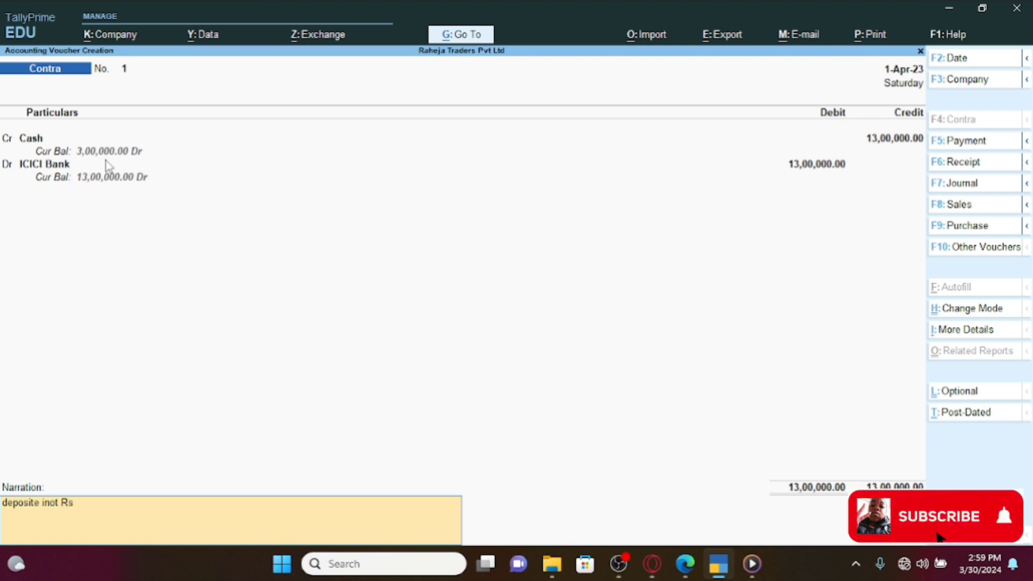
text( 2)
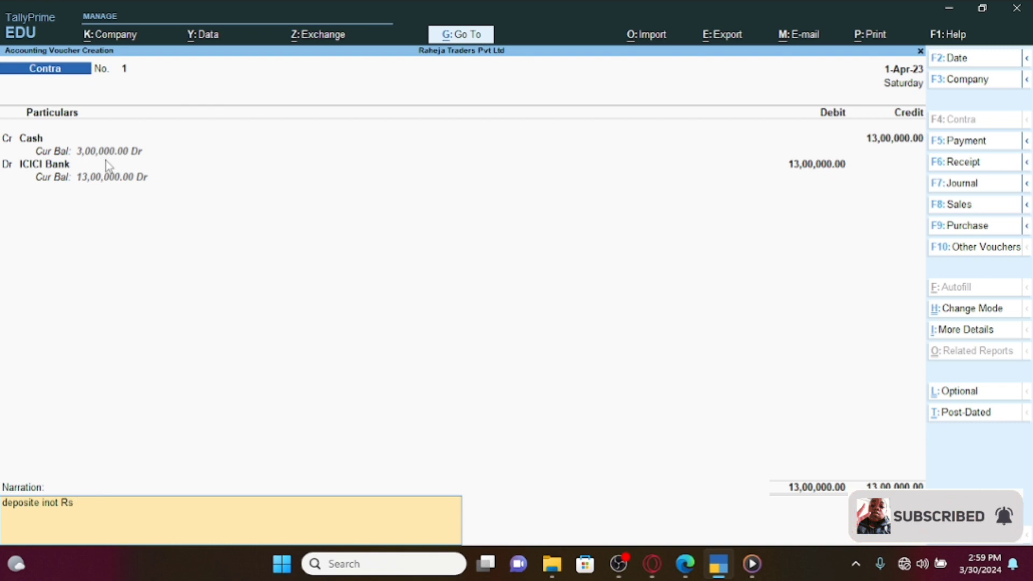
text(000)
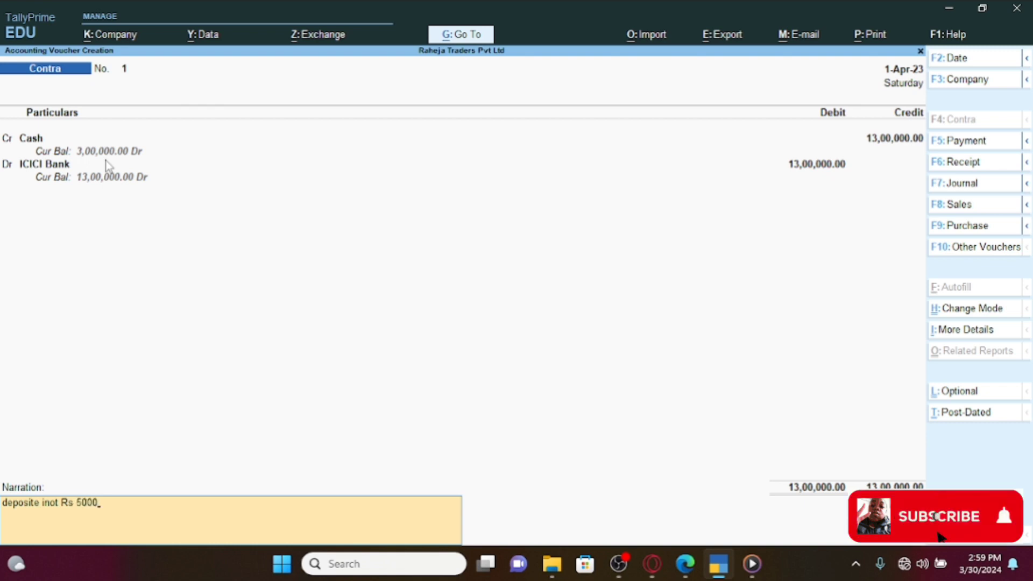
text(0)
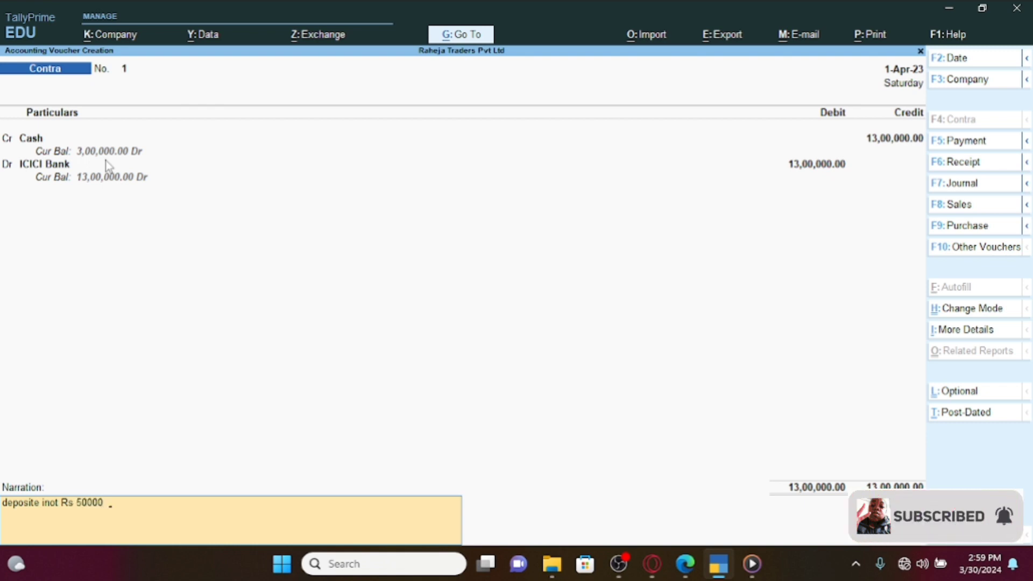
text(  to ICICIC)
text(b)
text( bank)
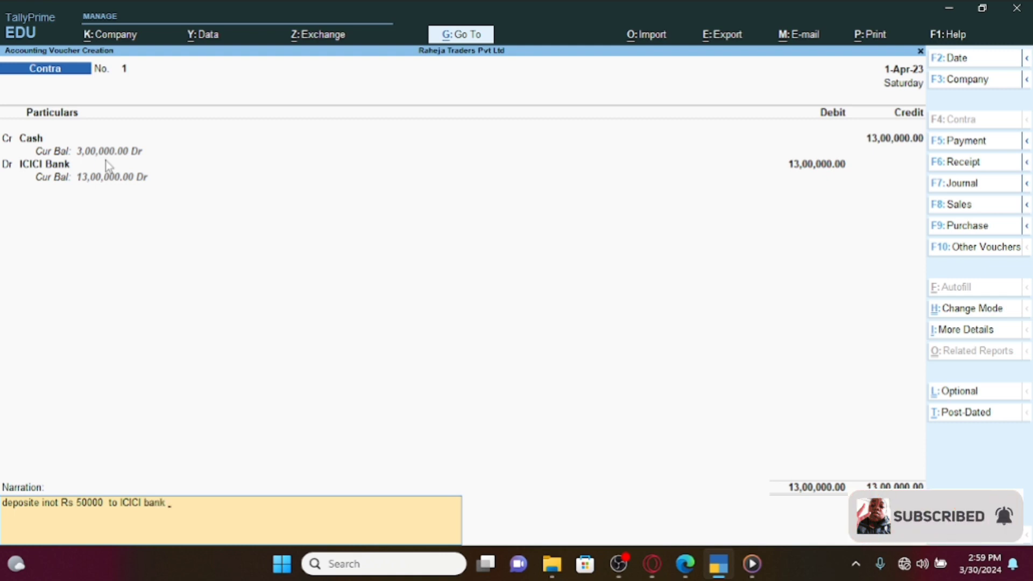
key(Return)
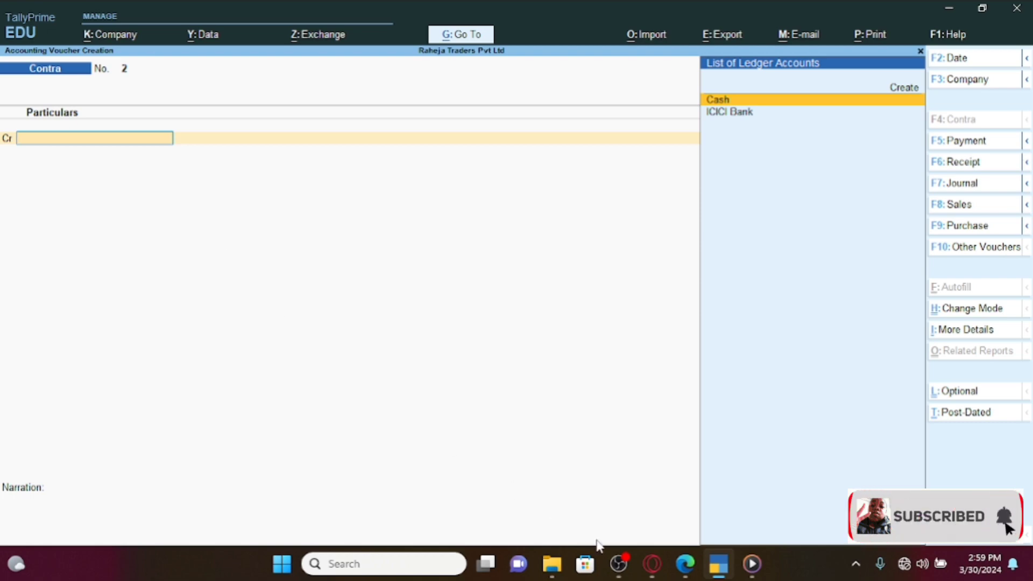
Compare the saved Contra voucher in TallyPrime with the transaction list in the assignment PDF in Edge, ending on the PDF
click(722, 577)
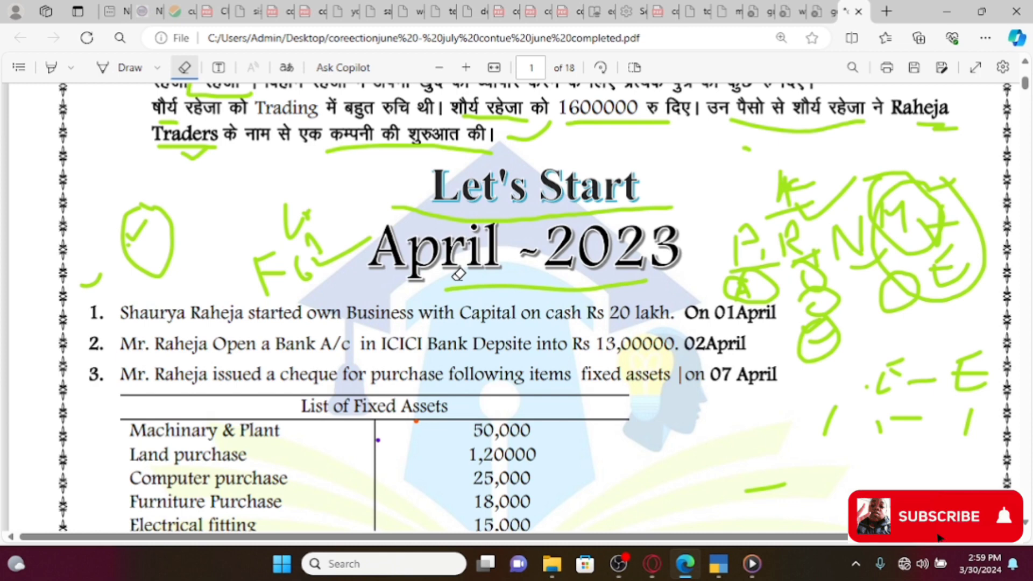
click(719, 564)
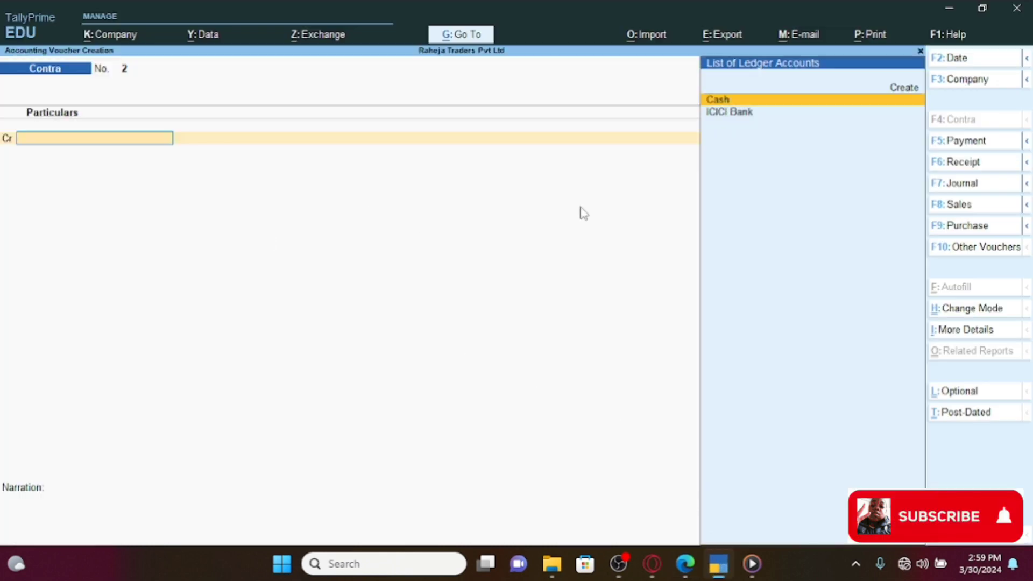
key(Page_Up)
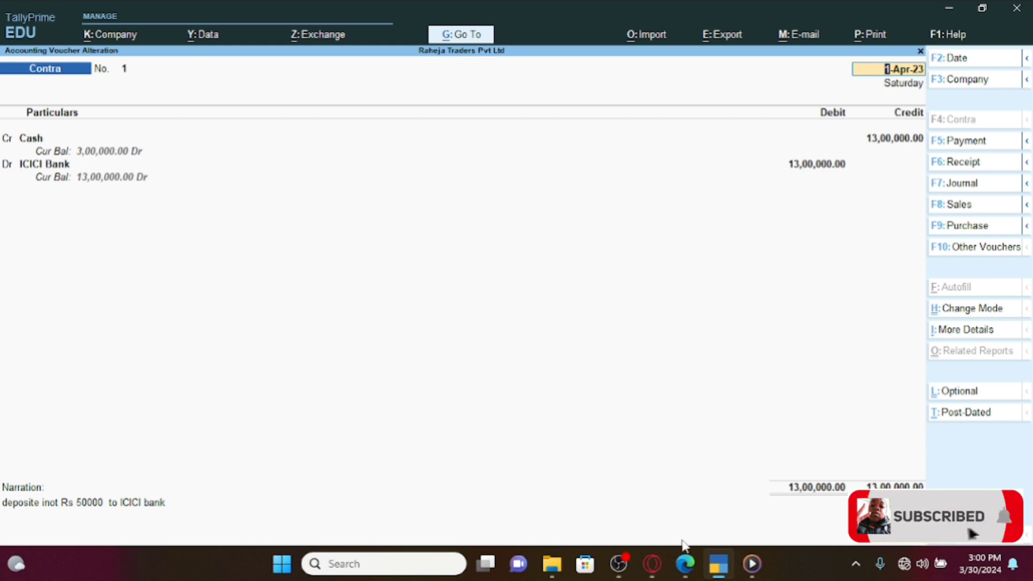
mouse_move(723, 573)
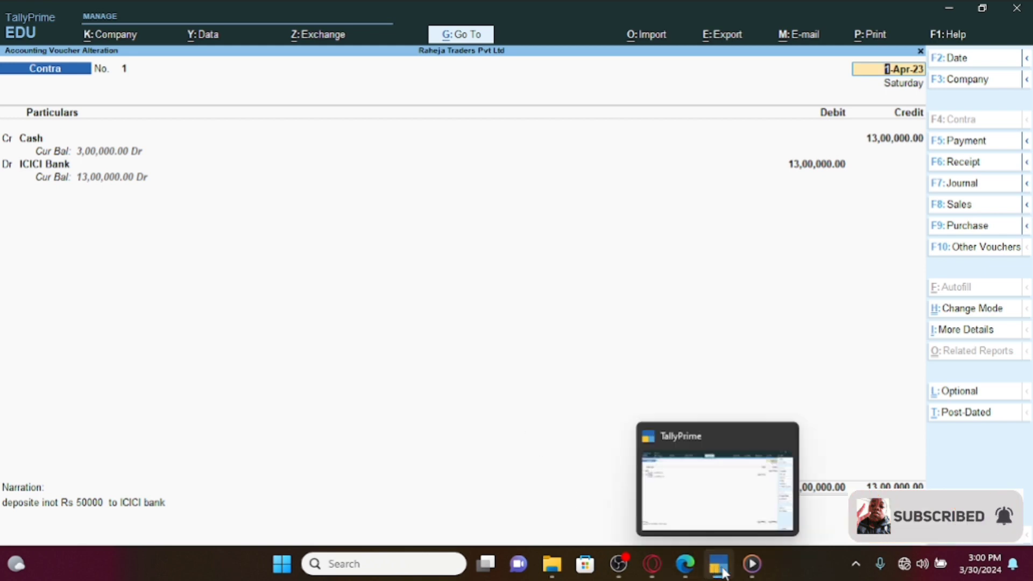
click(677, 432)
key(Page_Down)
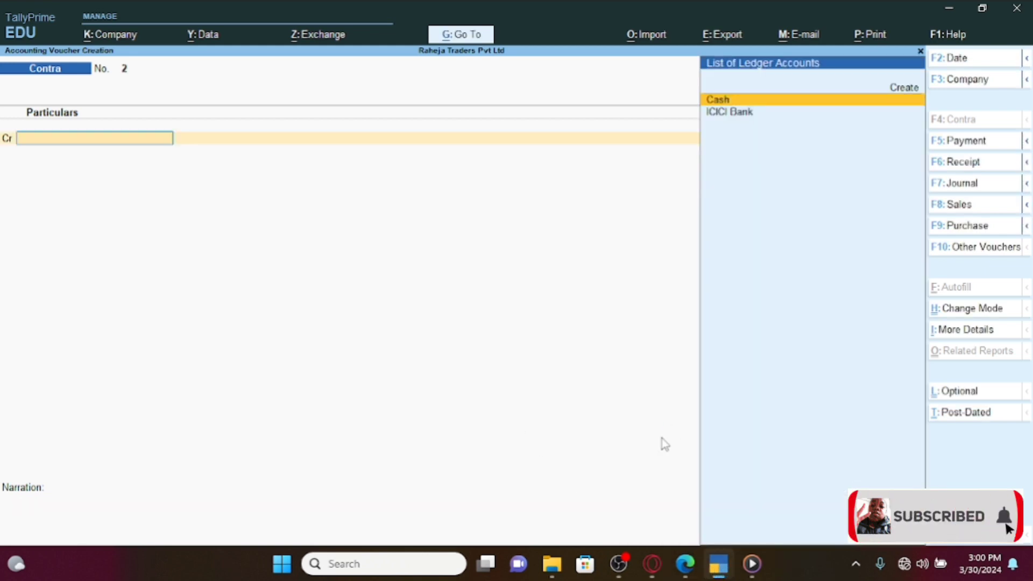
click(720, 569)
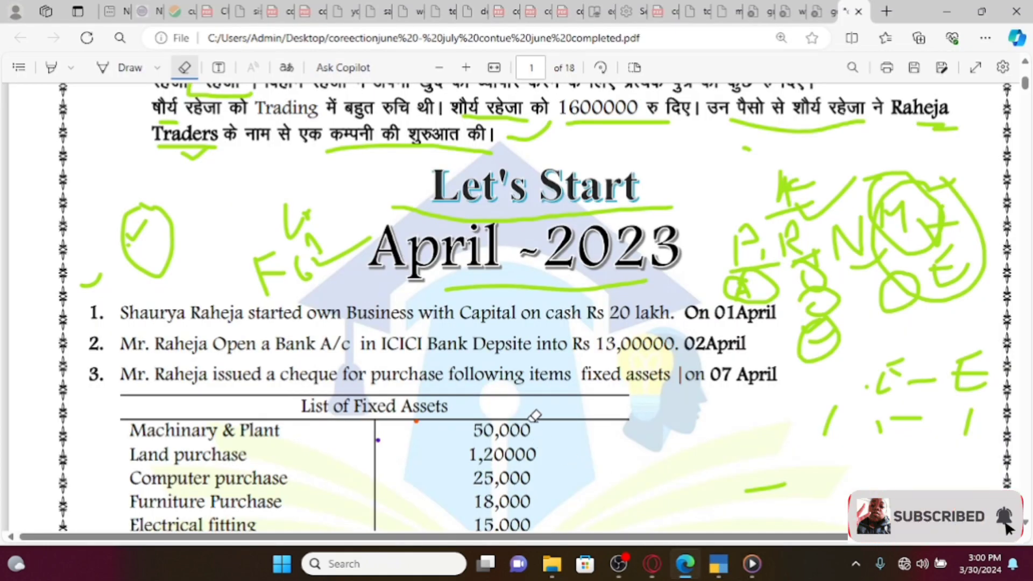
Underline transaction 3, the fixed asset purchase by cheque on 07 April, in the assignment PDF with the light-green Draw pen
scroll(534, 416, down, 1)
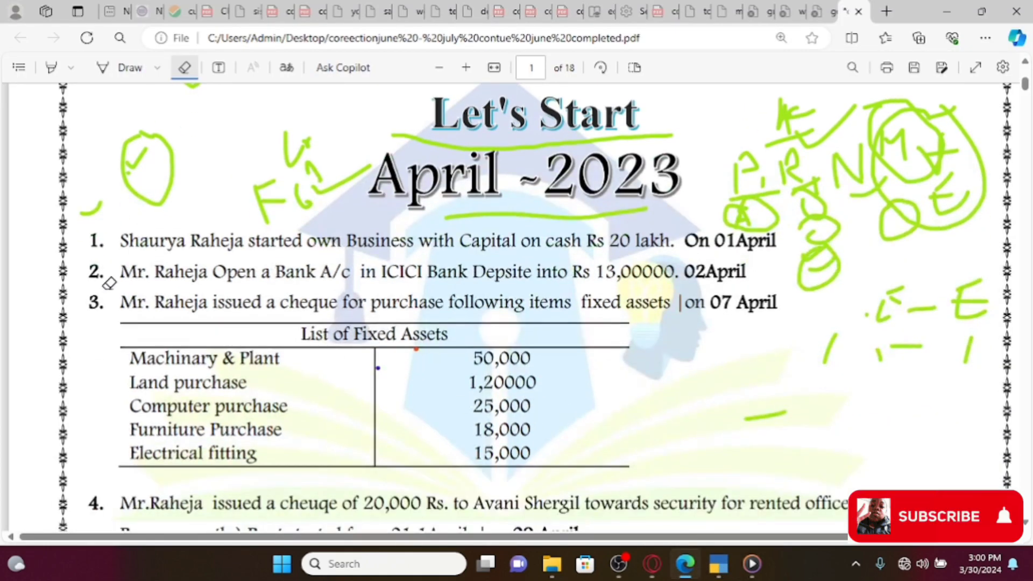
click(157, 67)
click(177, 192)
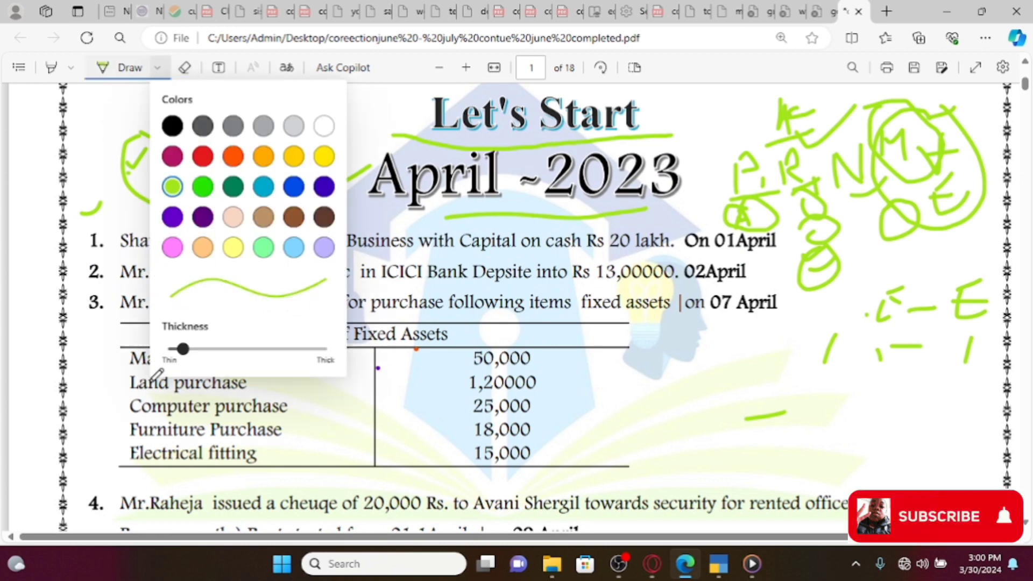
click(100, 328)
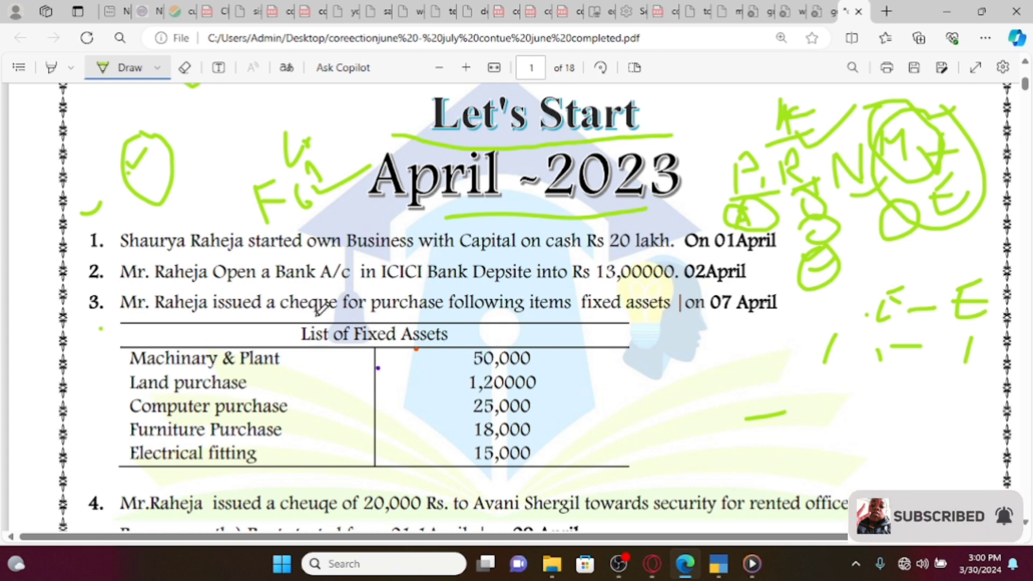
drag(246, 317, 659, 319)
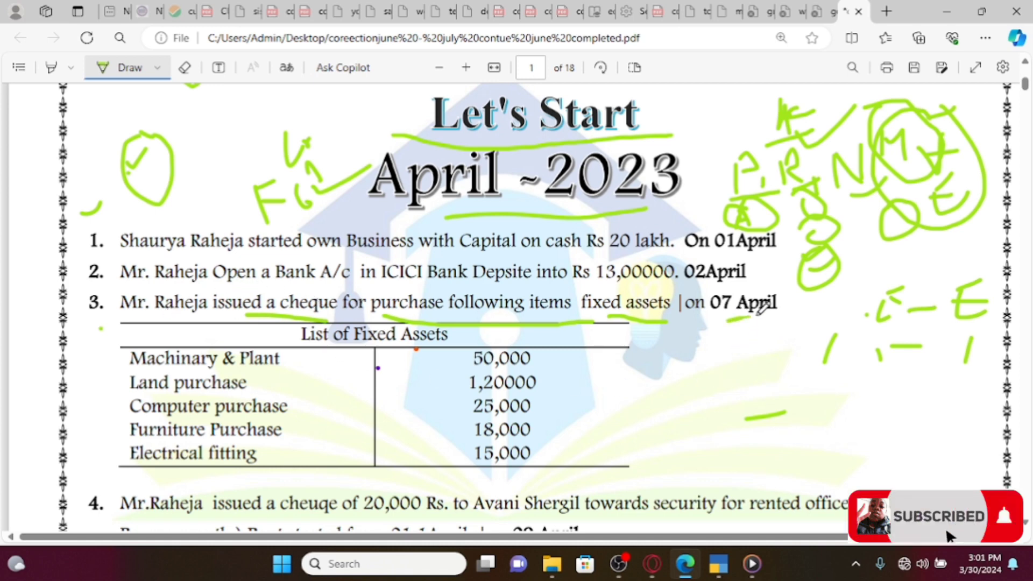
drag(727, 322, 771, 313)
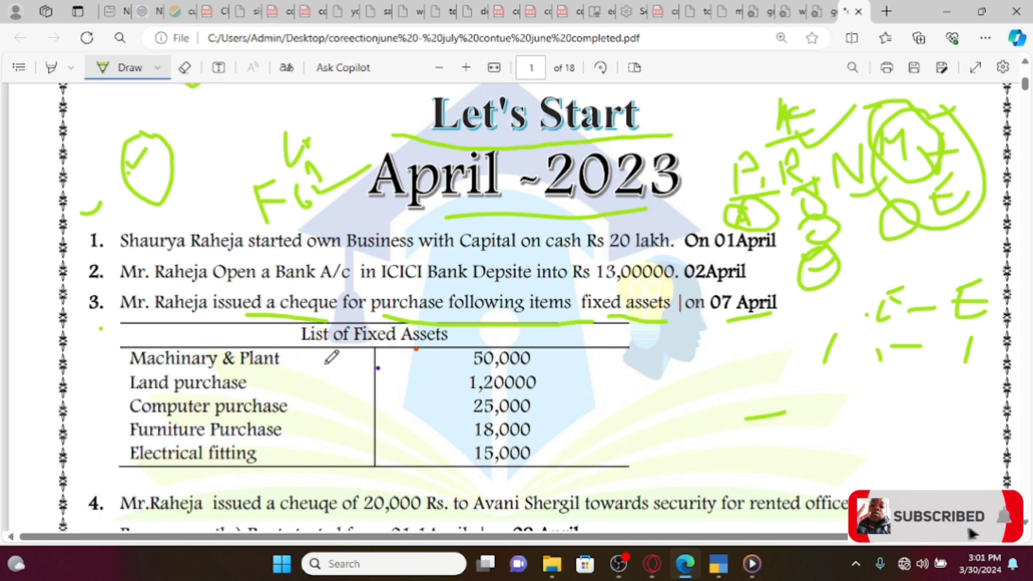
Mark the five List of Fixed Assets entries, from Machinary & Plant to Electrical fitting, with green tick strokes
drag(293, 369, 379, 343)
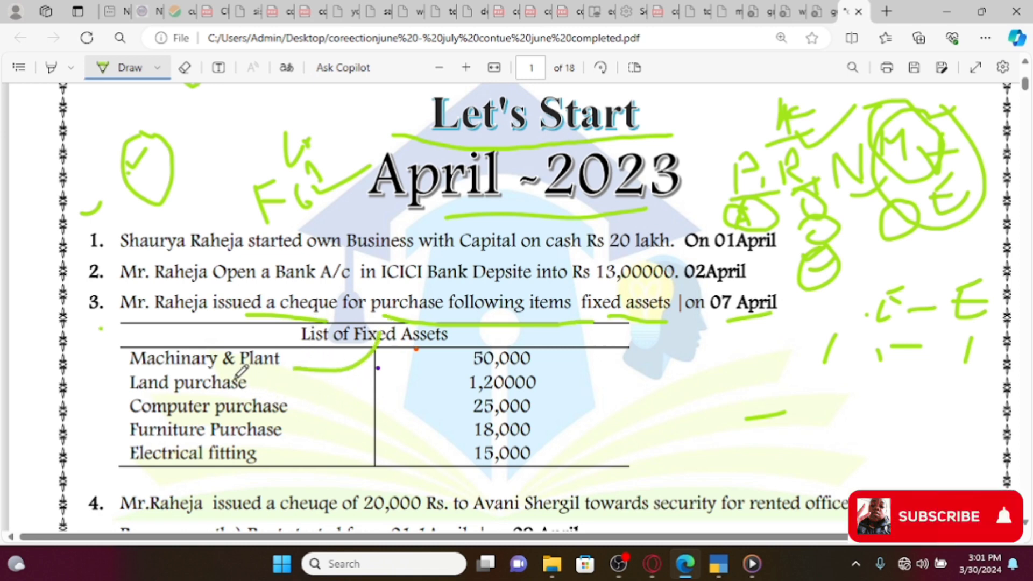
drag(259, 387, 309, 368)
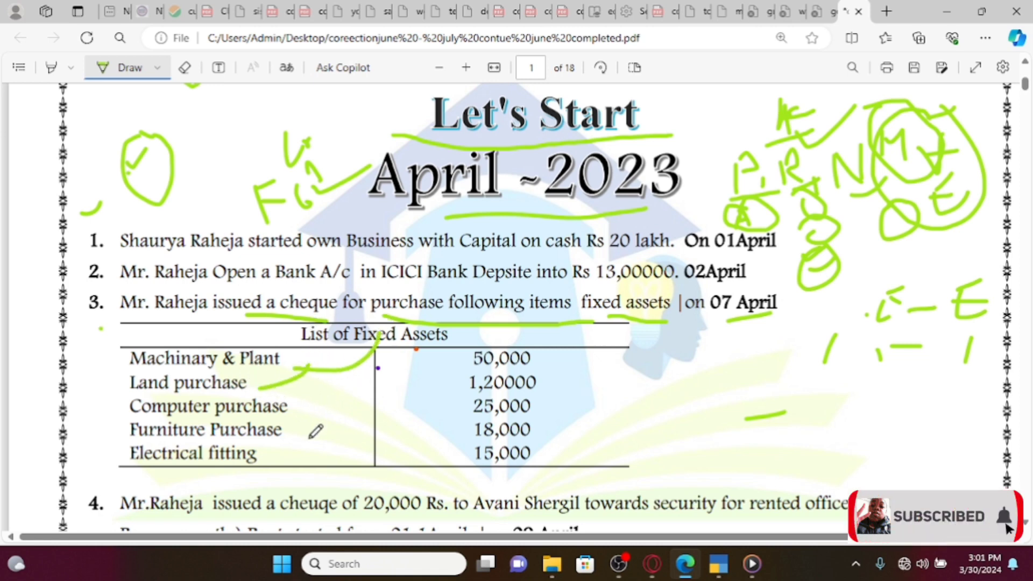
drag(305, 410, 341, 378)
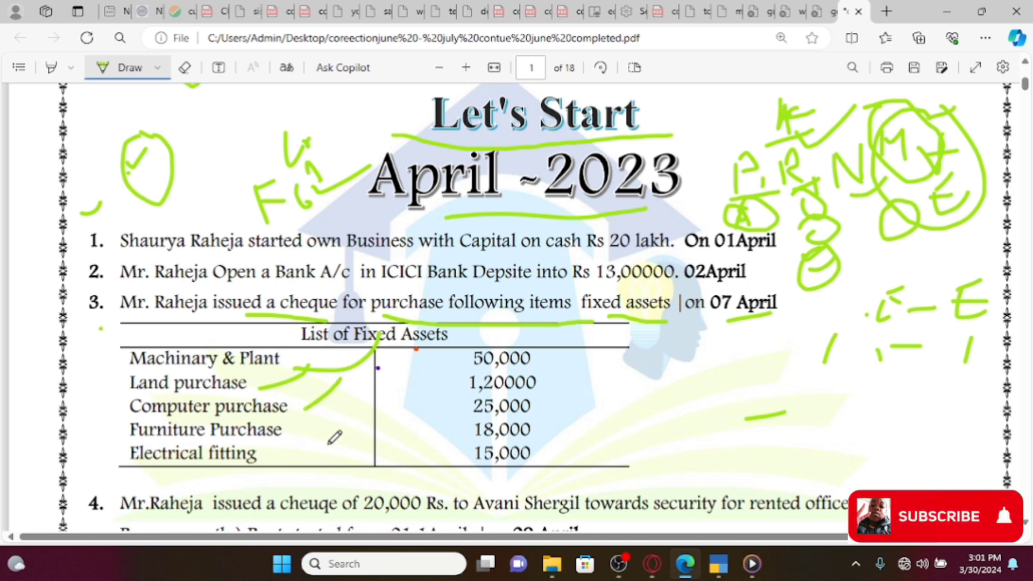
drag(296, 435, 354, 409)
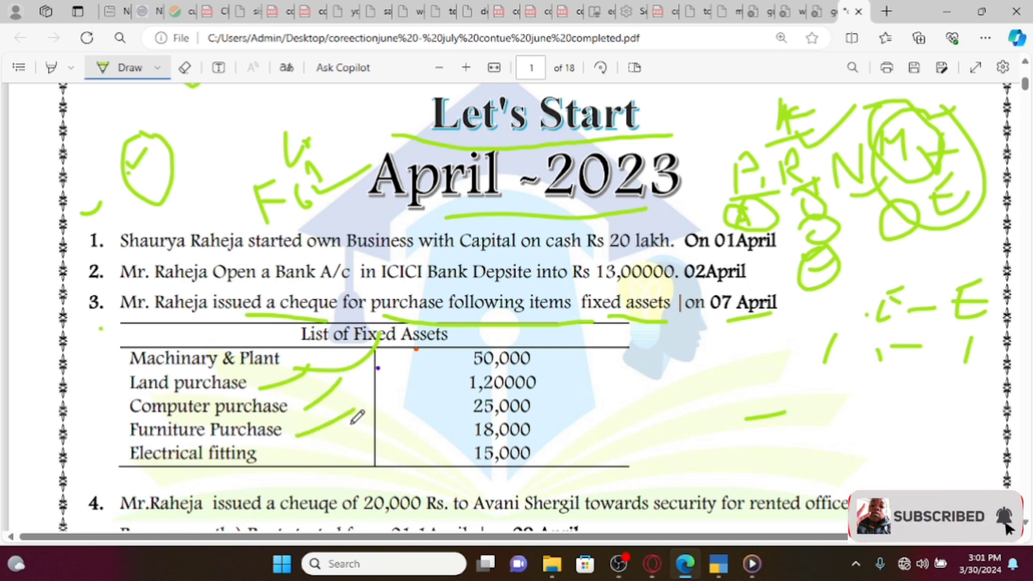
drag(275, 460, 339, 432)
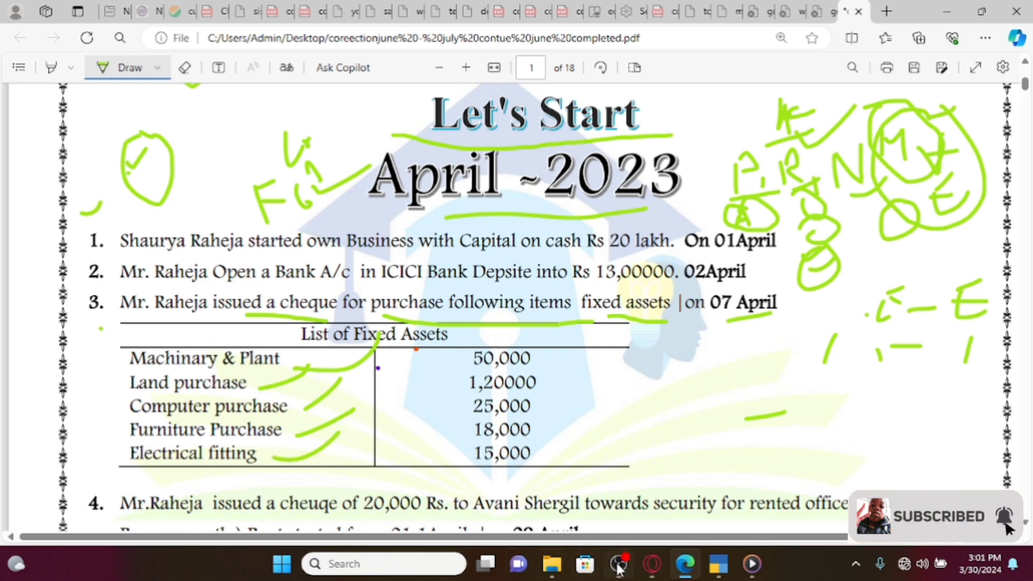
Switch to TallyPrime, change the voucher type to Payment and open a new ledger for its first debit line
click(719, 565)
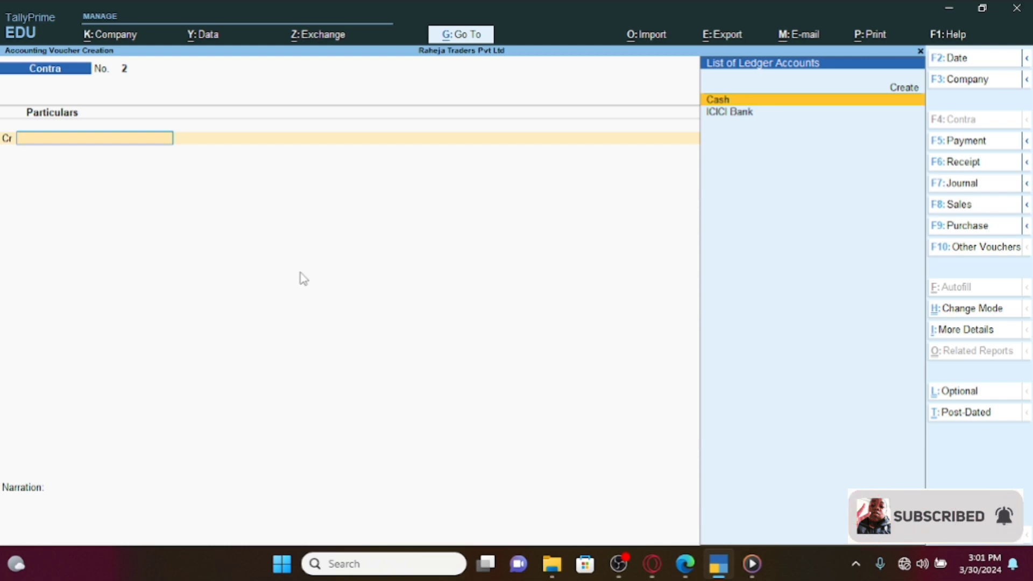
key(F5)
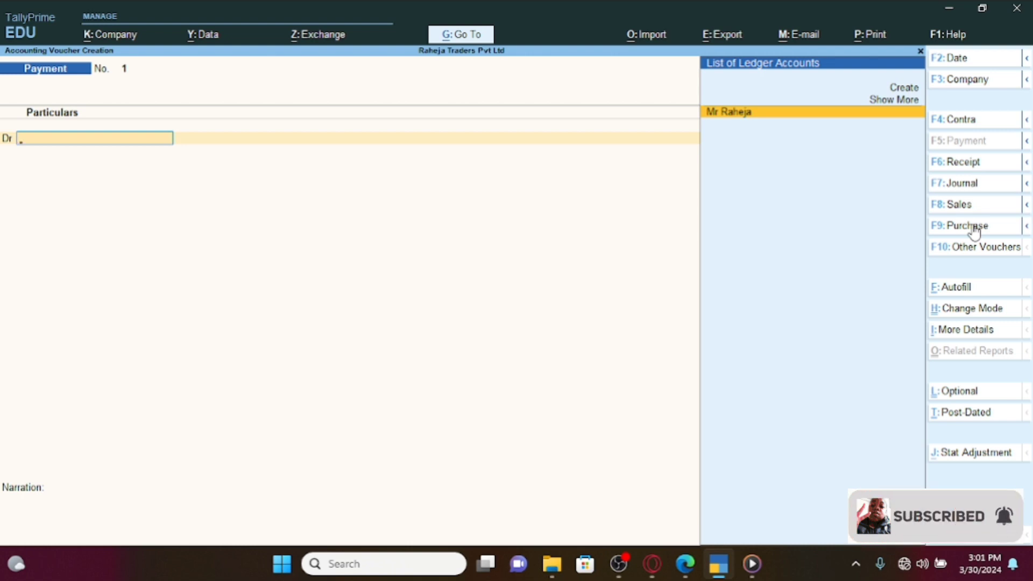
key(Up)
key(Up)
key(Return)
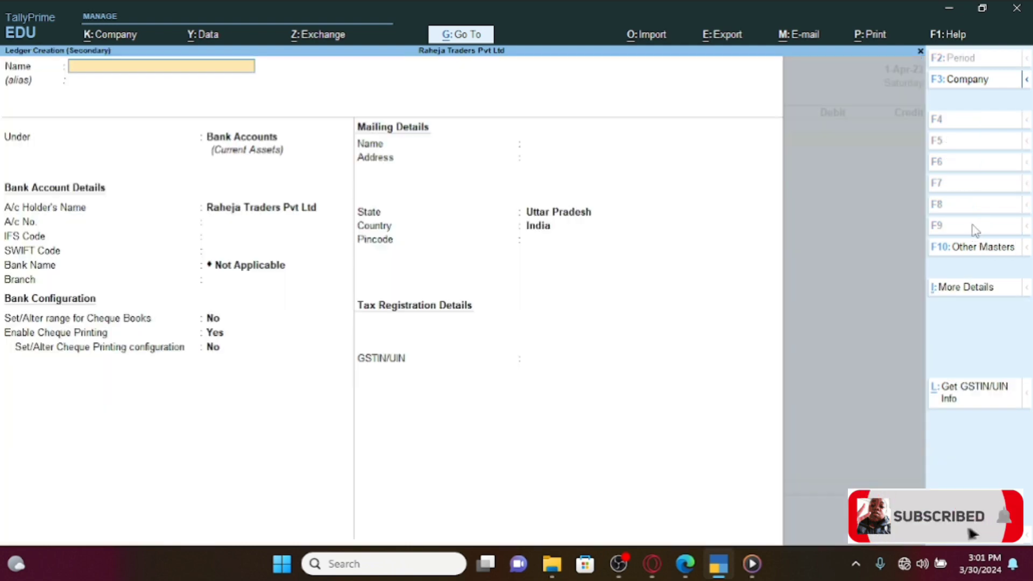
Name the new ledger Plant & Machinary and group it under Fixed Assets
text(Plant)
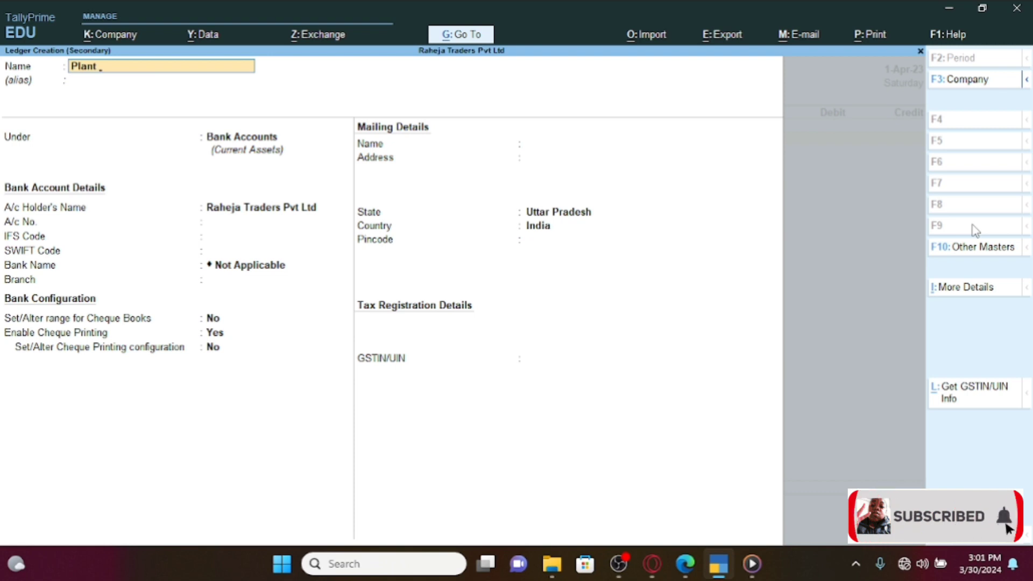
text( & Machinary)
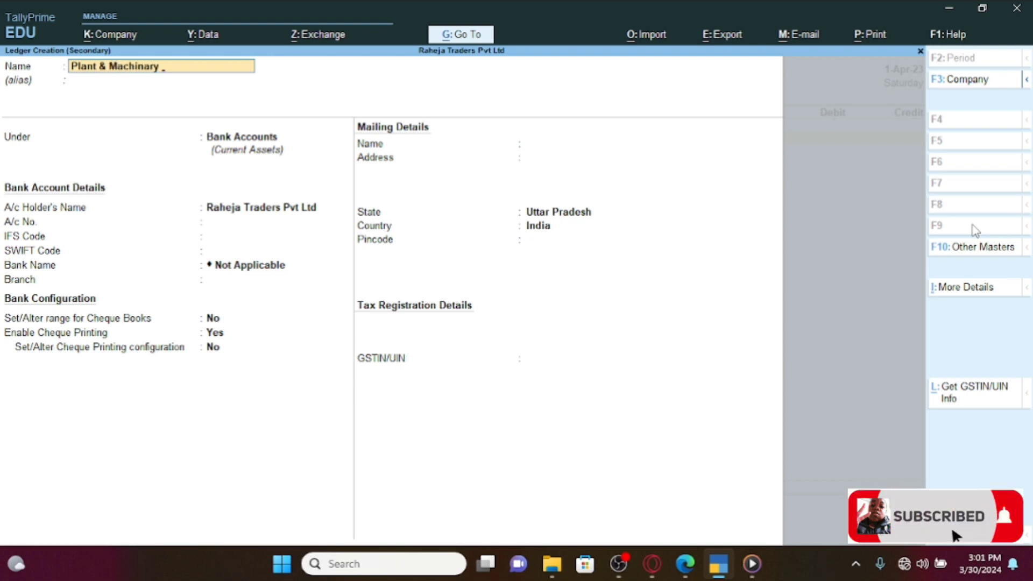
key(Return)
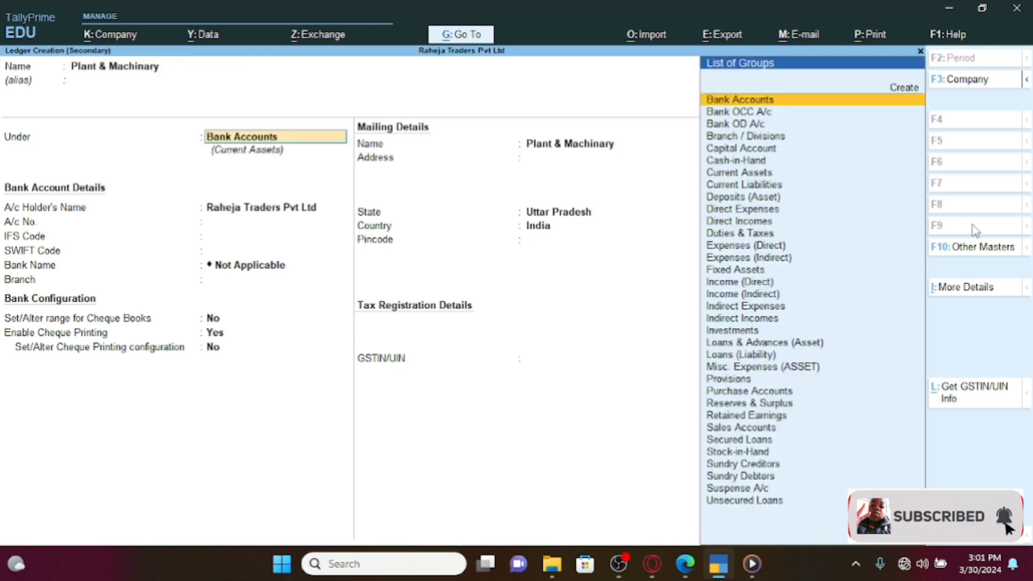
text(F)
key(Return)
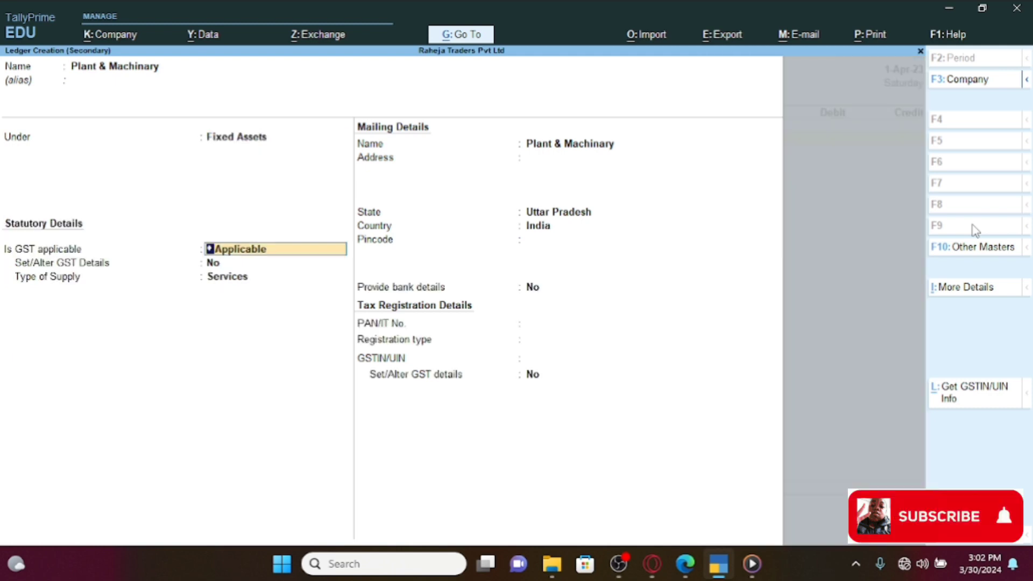
Set GST applicability to Not Applicable for the Plant & Machinary ledger
key(Return)
key(Return)
key(Up)
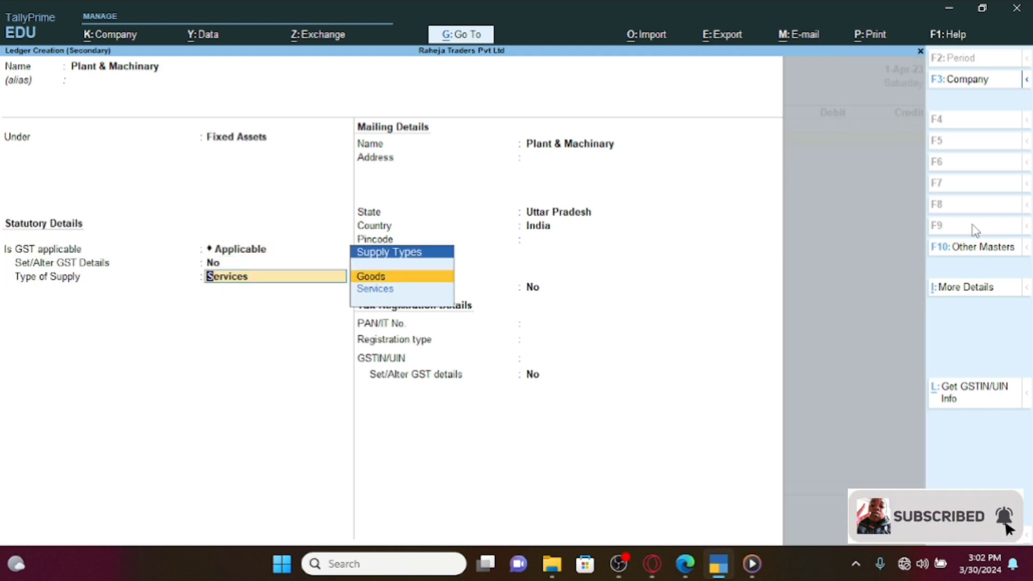
key(BackSpace)
key(BackSpace)
key(Down)
key(Return)
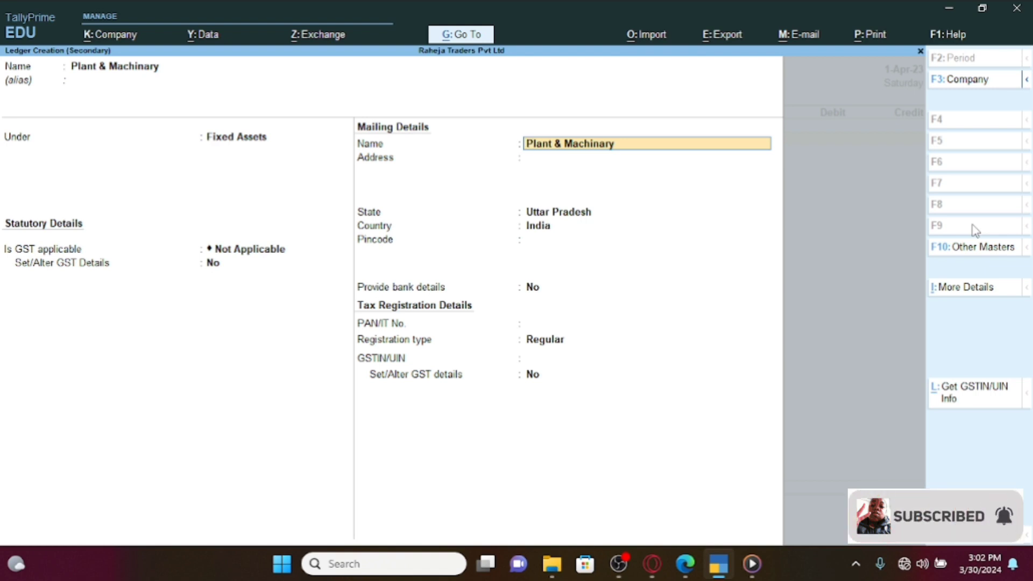
Keep the default mailing, bank and Regular tax registration details, and save the Plant & Machinary ledger into the voucher's debit line
key(Return)
key(Return)
key(Return)
key(Return)
key(Return)
key(Return)
key(Return)
key(Return)
key(Return)
key(Return)
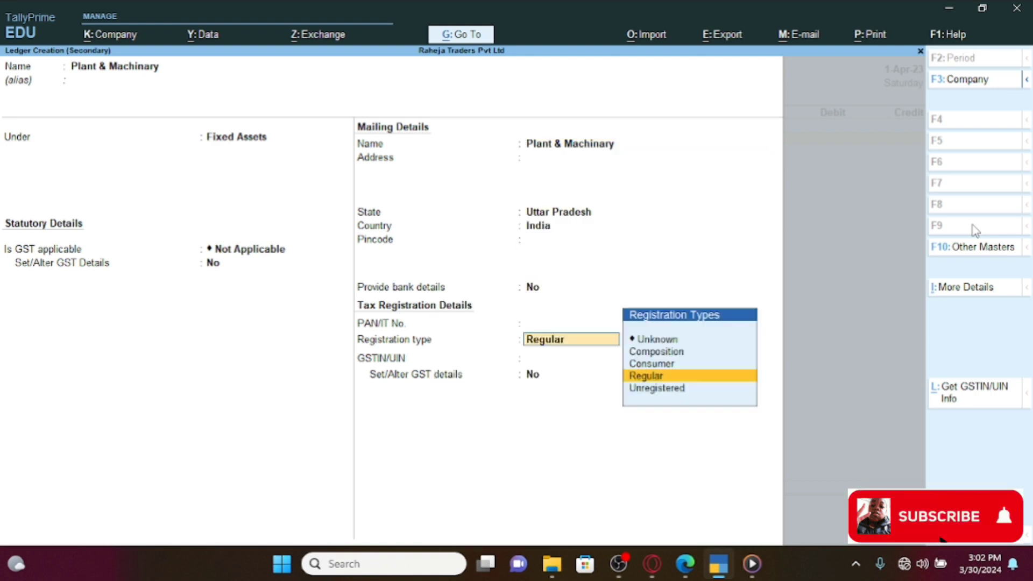
key(Return)
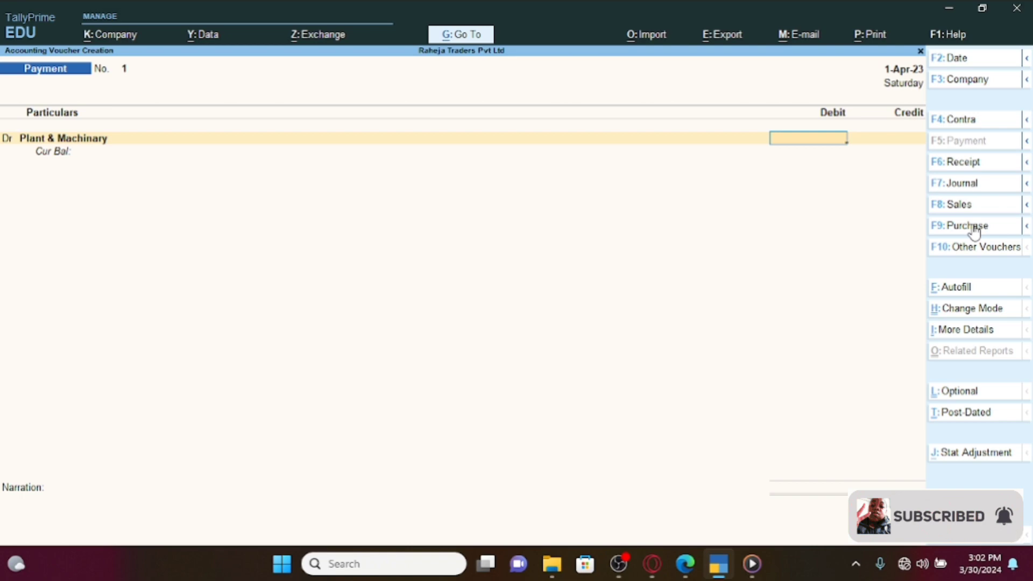
Debit Plant & Machinary with 50,000 and begin a second debit line in the Payment voucher
text(5)
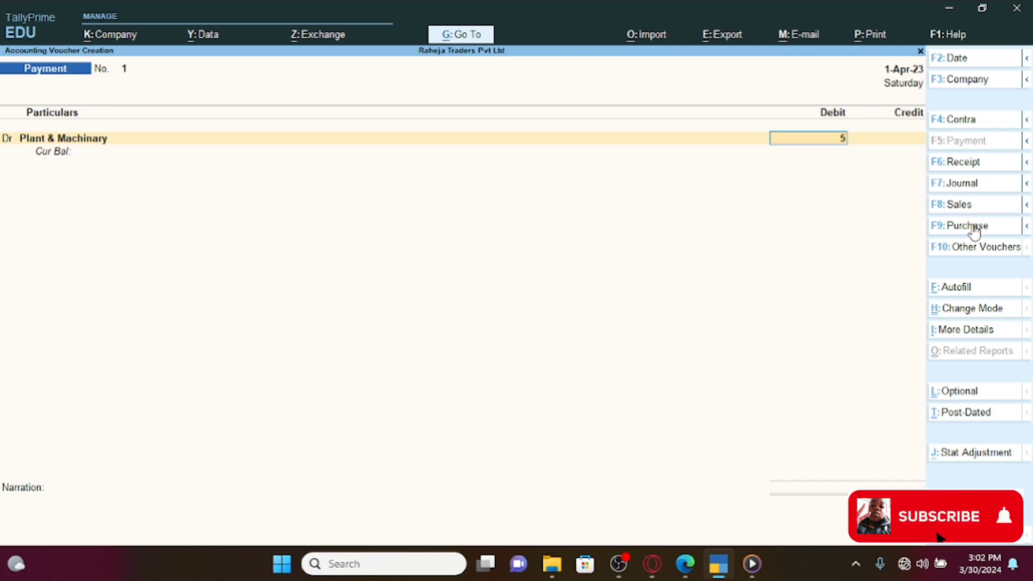
text(0000)
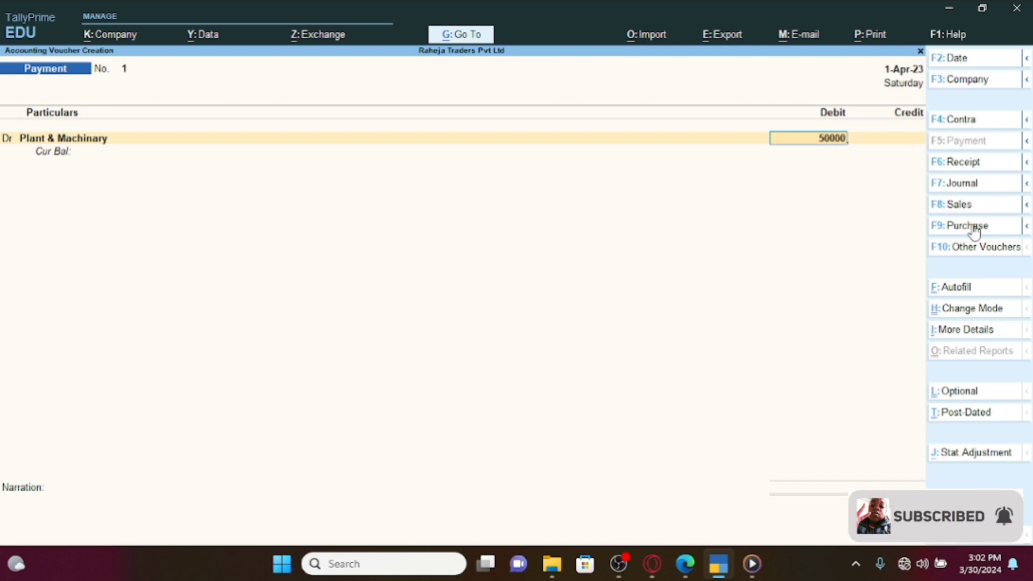
key(Return)
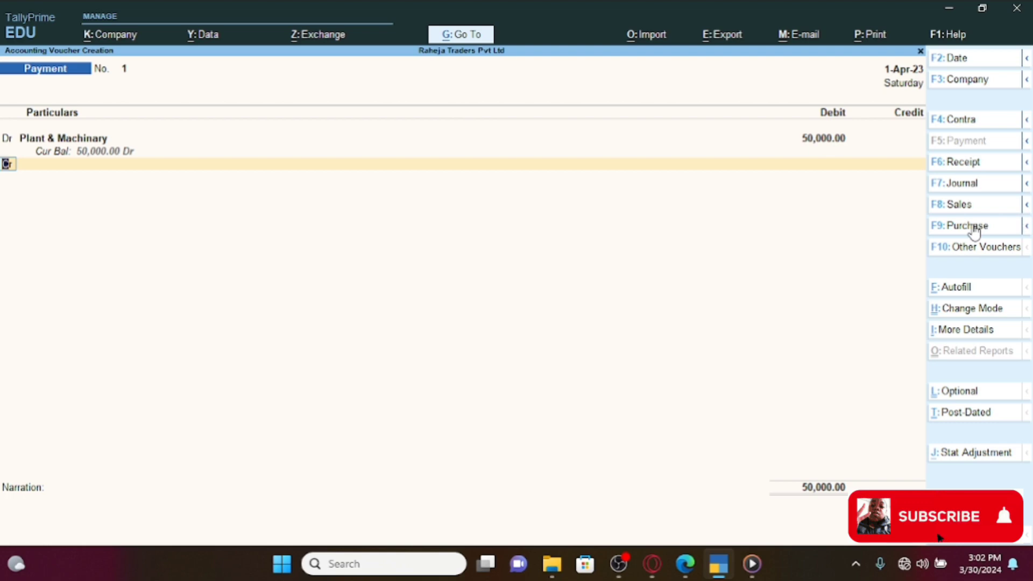
key(Return)
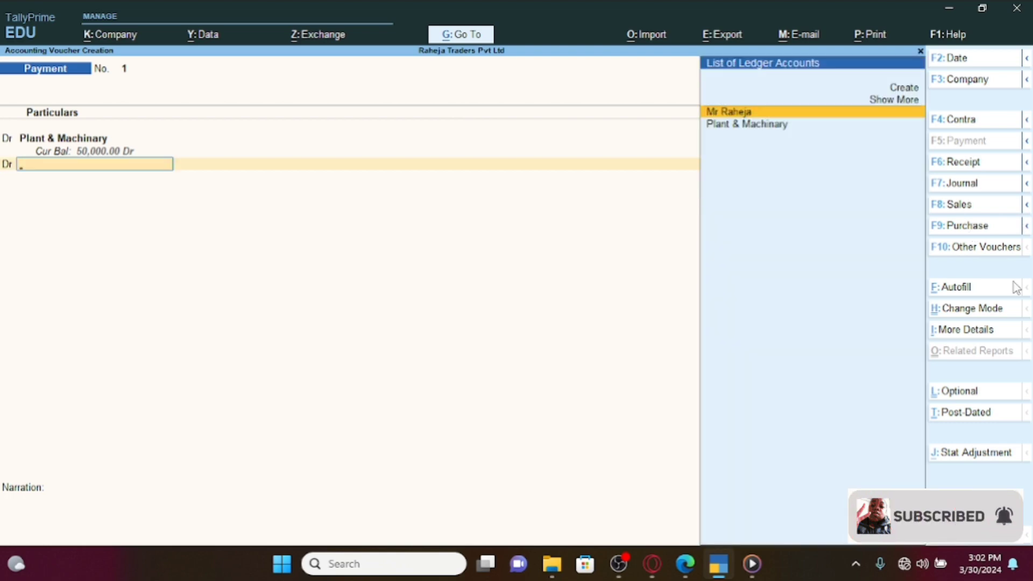
Check the next fixed asset in the assignment PDF, then create a Land Purchase ledger under Fixed Assets in TallyPrime
click(721, 565)
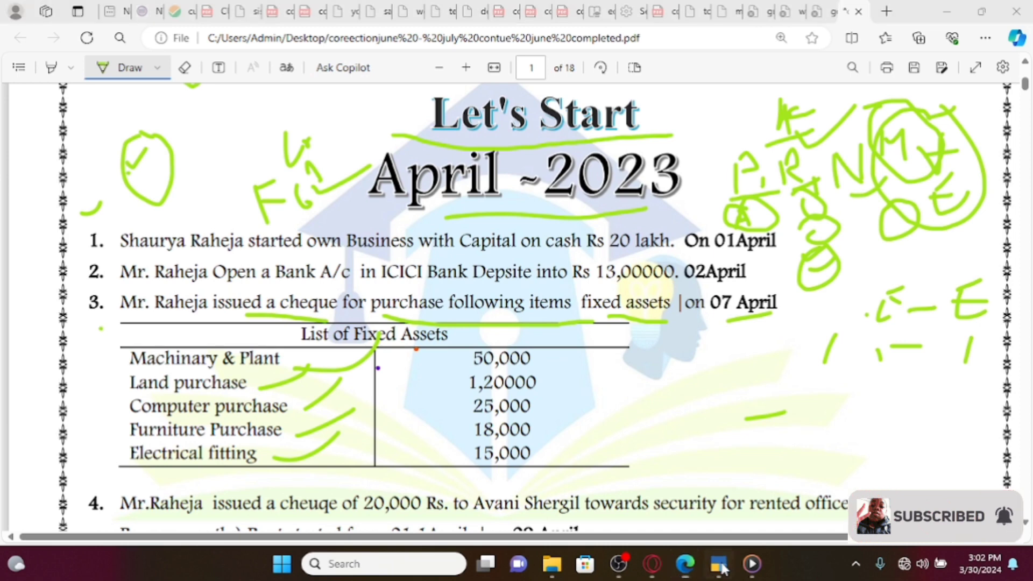
click(721, 565)
key(alt+c)
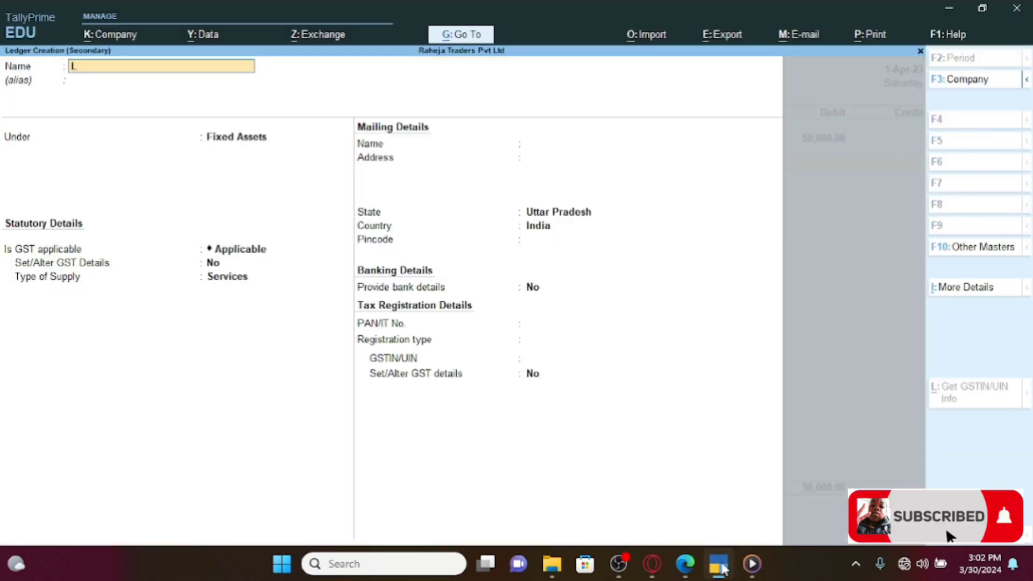
text(Land P[)
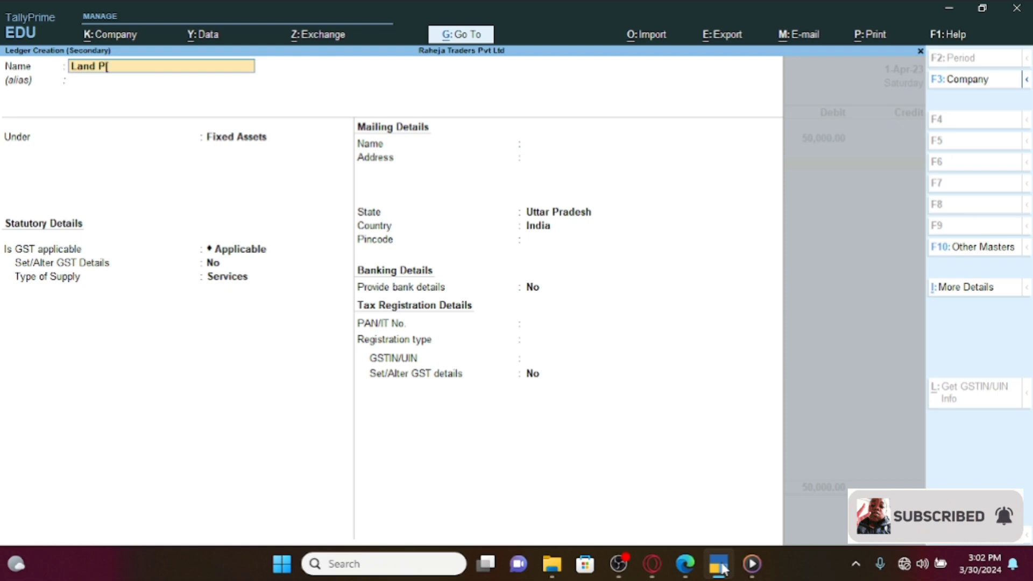
text(Urcf)
key(BackSpace)
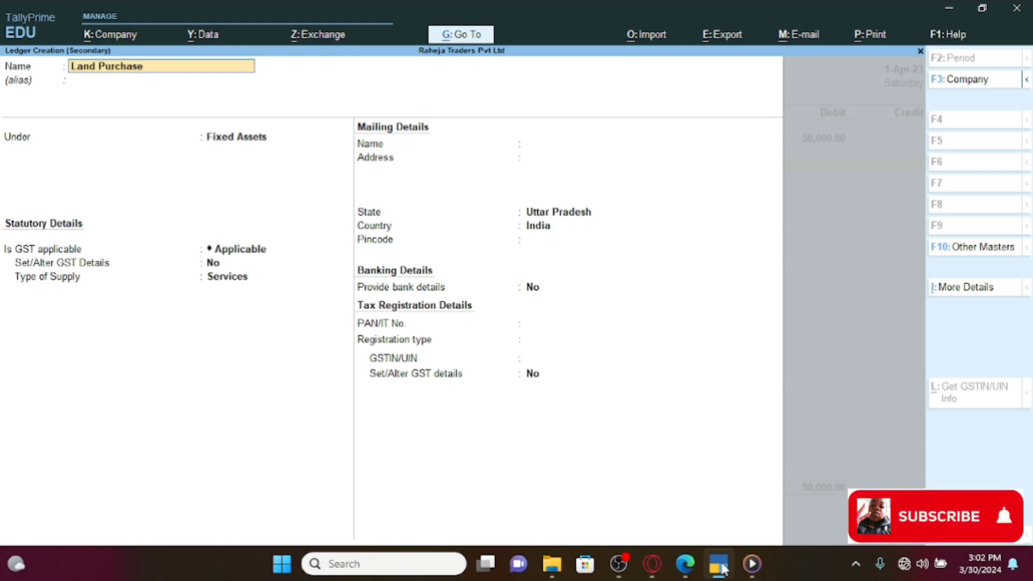
key(Return)
key(Return)
Set the Land Purchase ledger's GST applicability to Not Applicable and save it into the second debit line
key(Return)
key(Return)
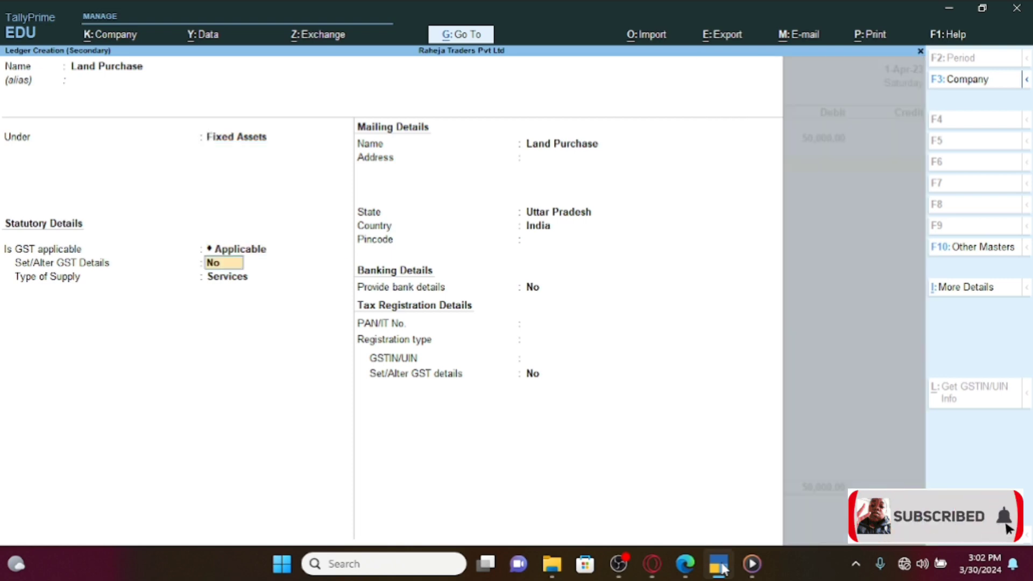
key(BackSpace)
key(Down)
key(Return)
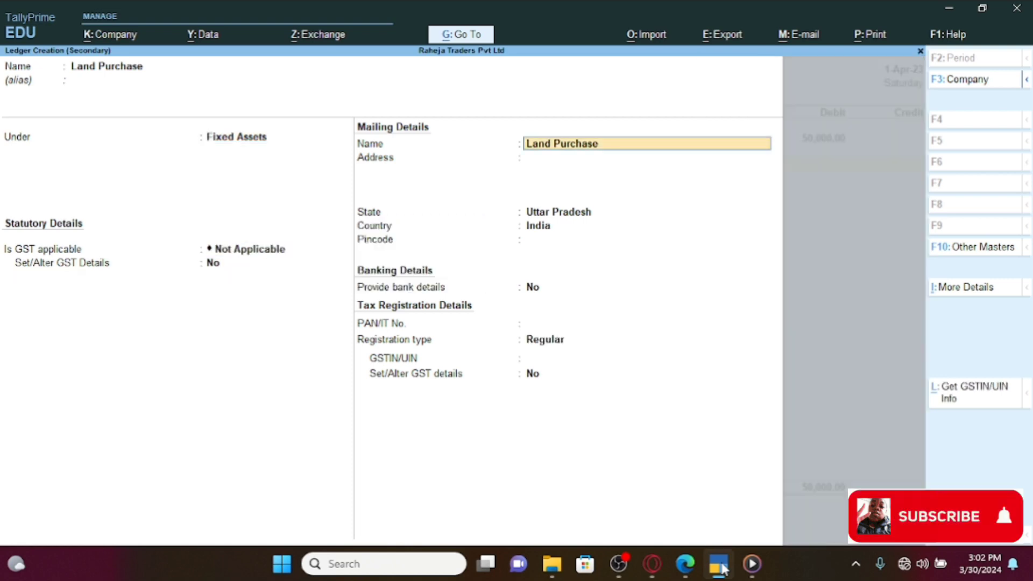
key(ctrl+a)
key(Return)
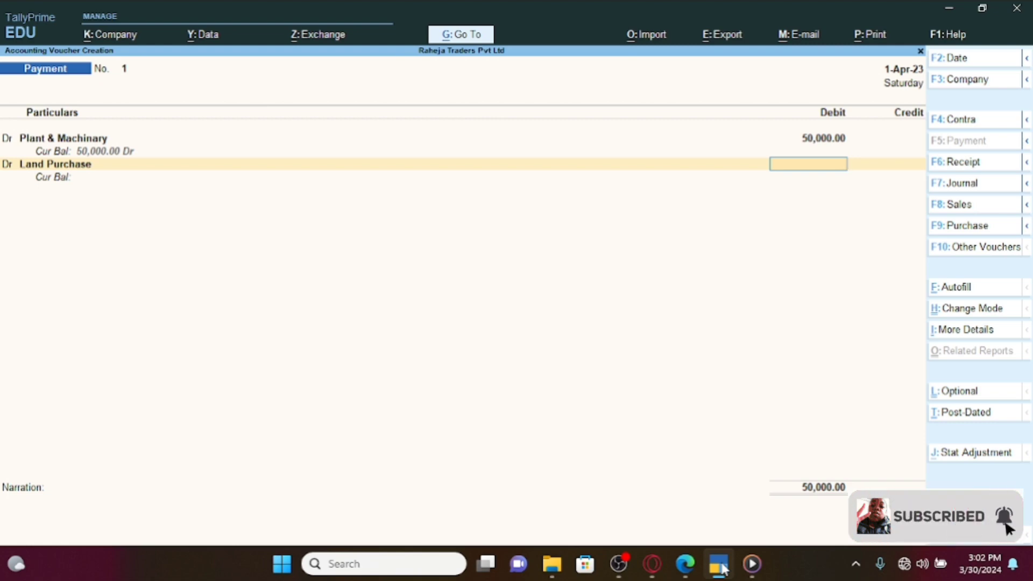
Look up the land purchase amount in the assignment PDF and enter 120000 as the Land Purchase debit in TallyPrime
click(721, 566)
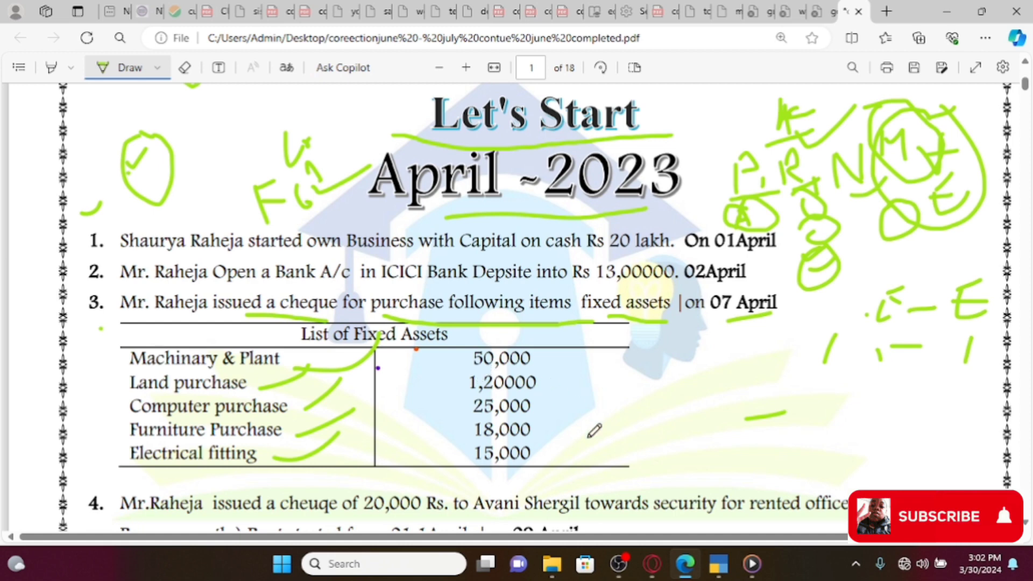
click(719, 564)
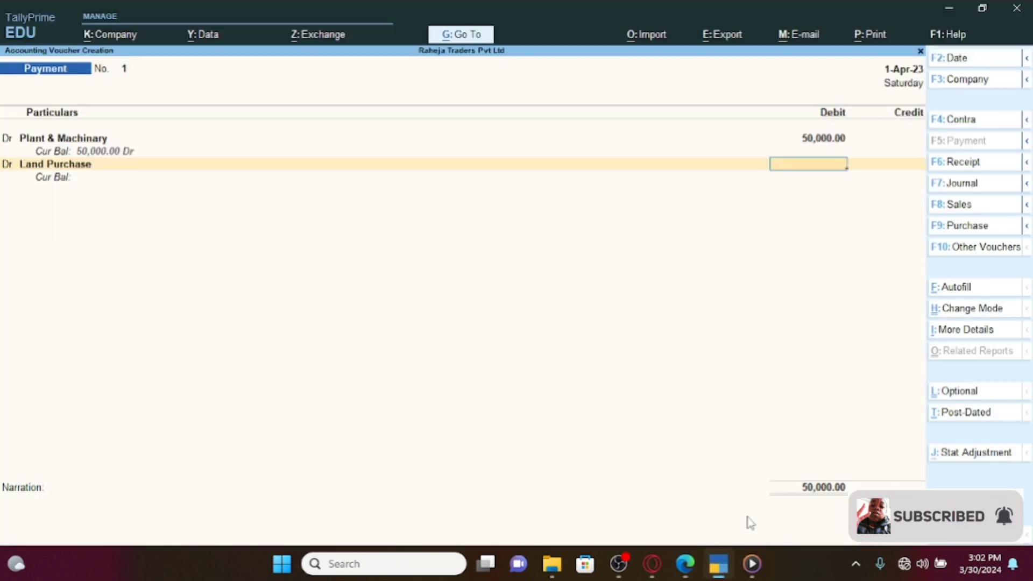
text(000)
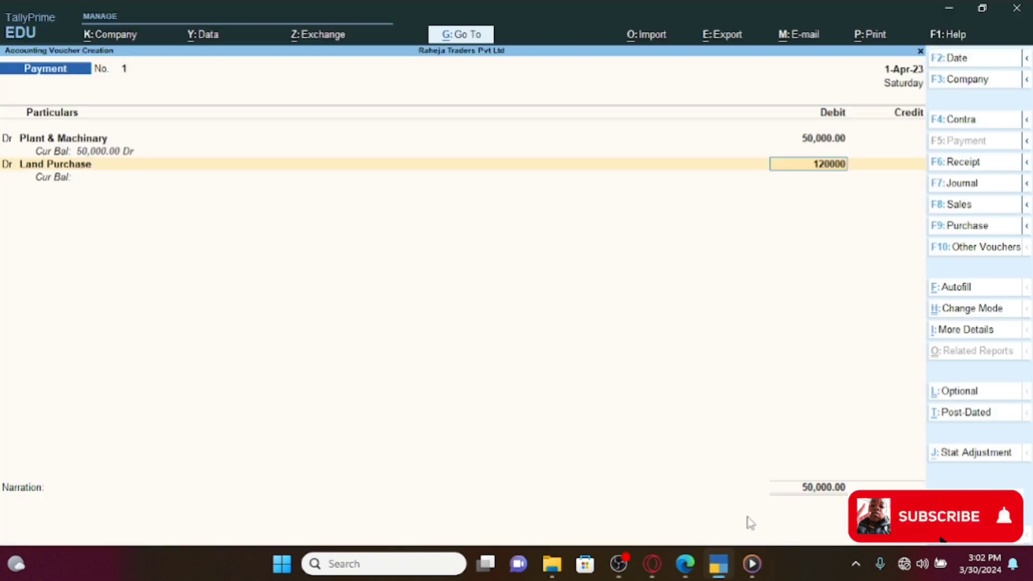
Confirm the Land Purchase debit of 120000, then check the next fixed asset and its amount in the assignment PDF
text(0)
key(Return)
key(Return)
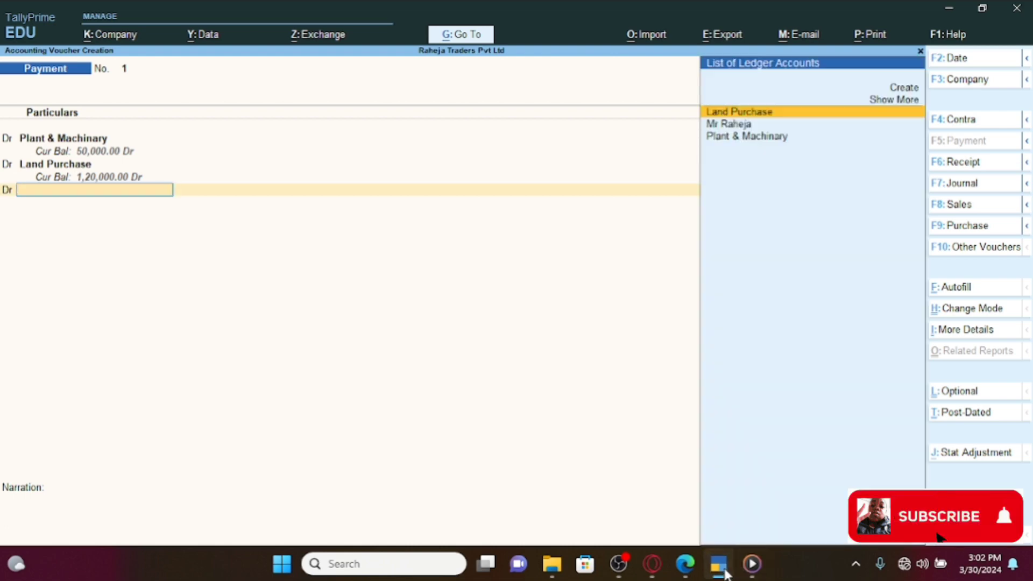
click(685, 564)
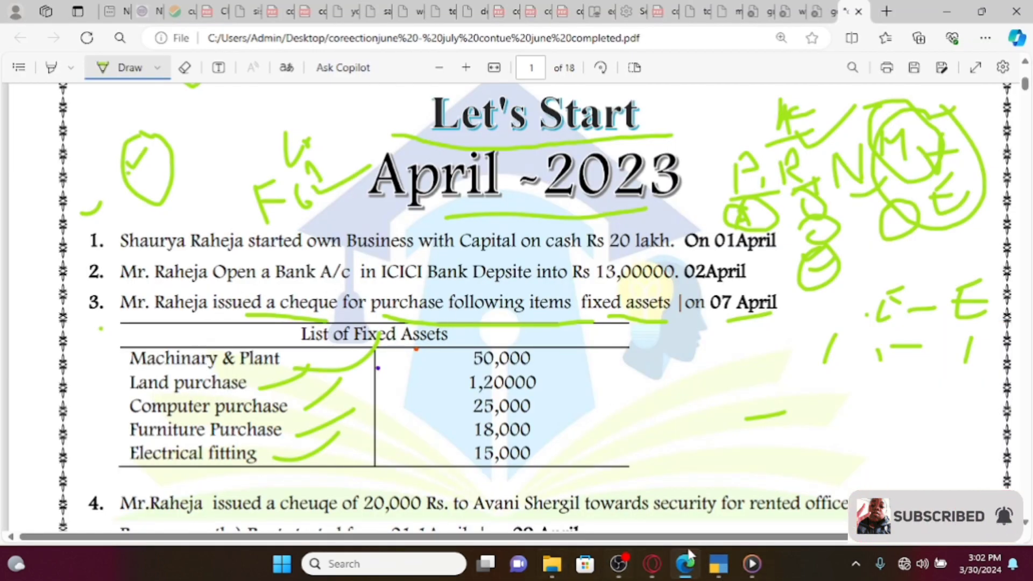
click(717, 564)
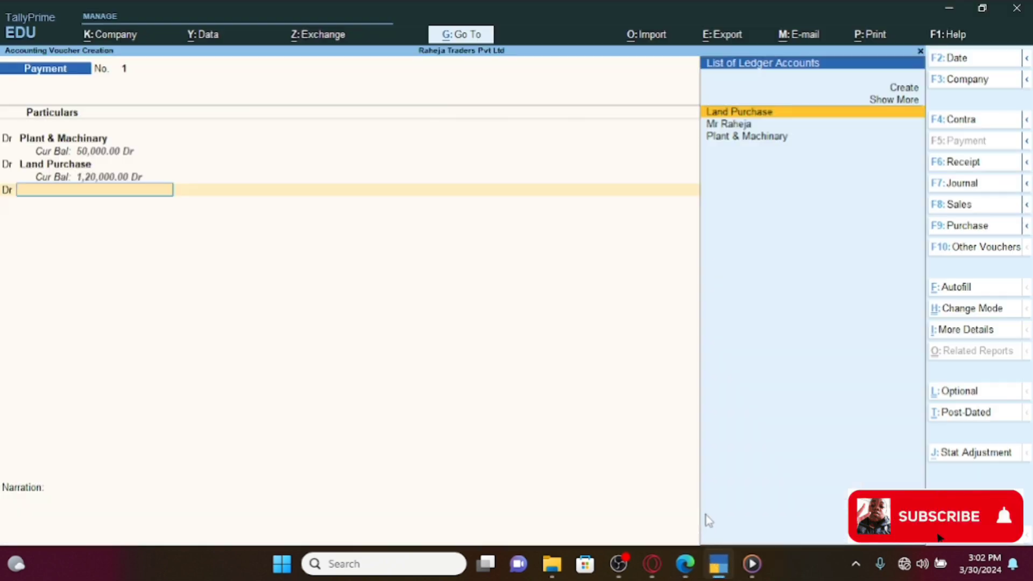
Create a Computer Purchase ledger under Fixed Assets from the third debit line of the Payment voucher
key(Up)
key(Up)
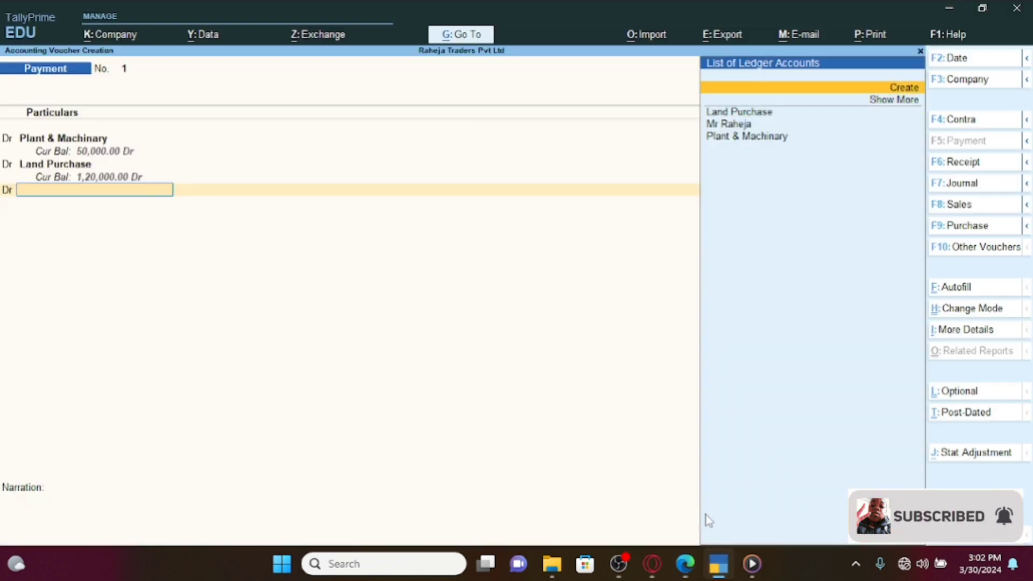
key(Return)
text(Compute)
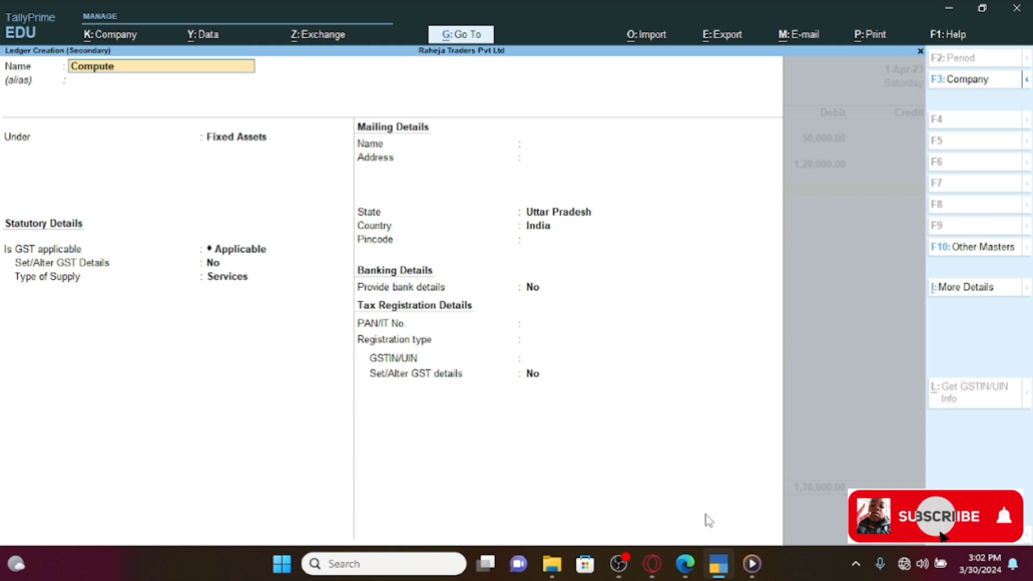
text(r Purc)
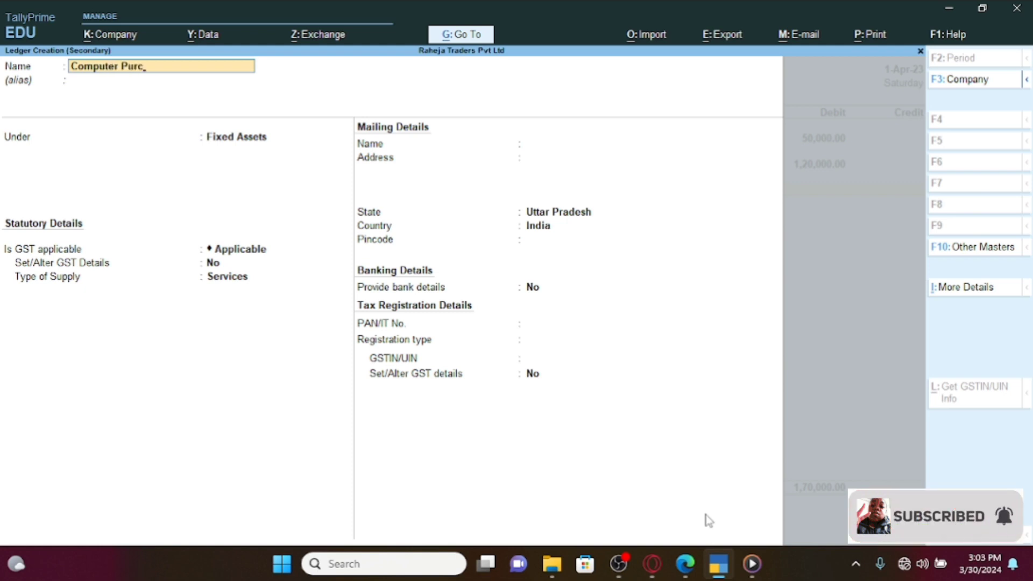
text(jhas)
key(BackSpace)
key(BackSpace)
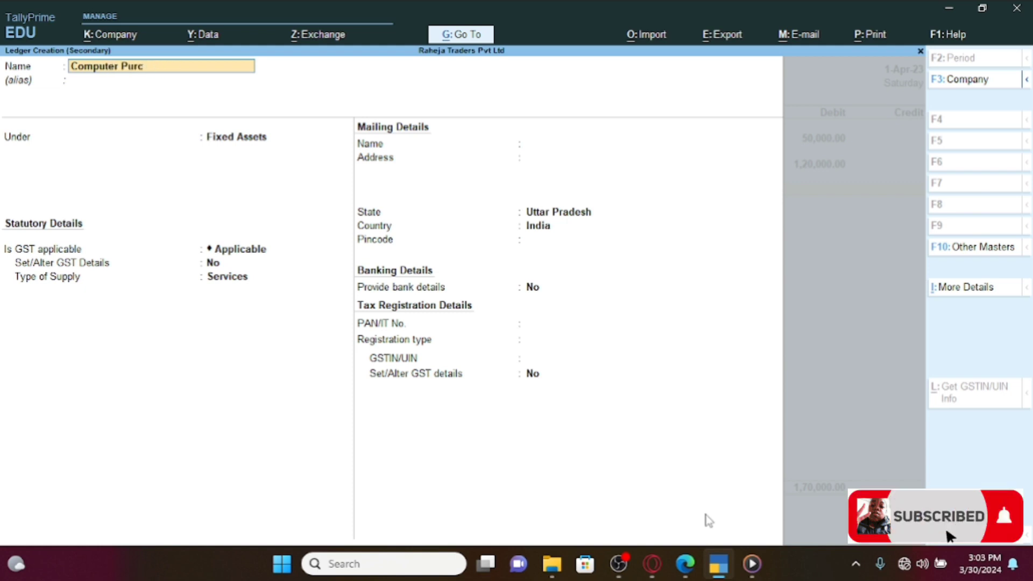
text(hase)
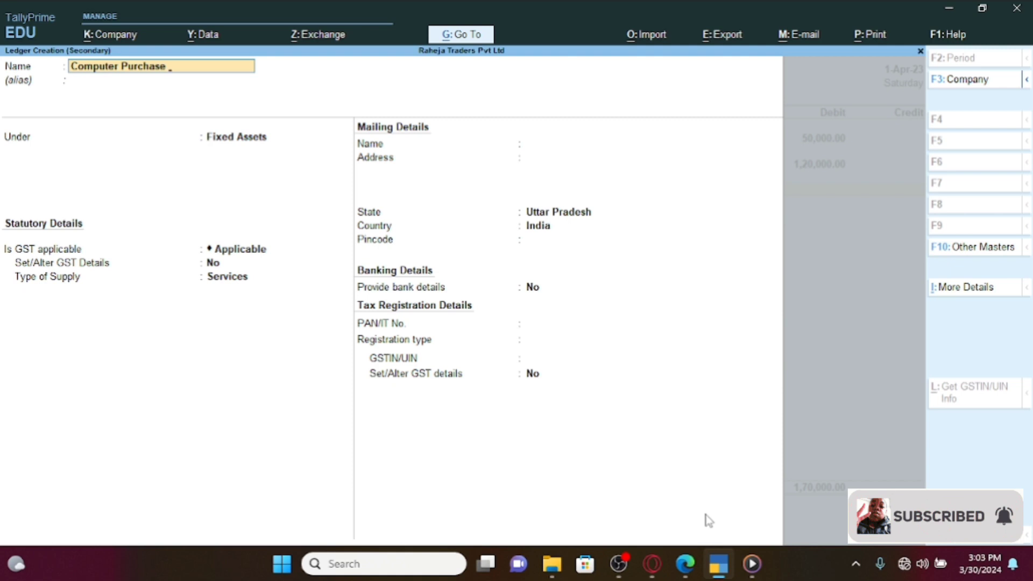
key(Return)
key(Return)
key(Return)
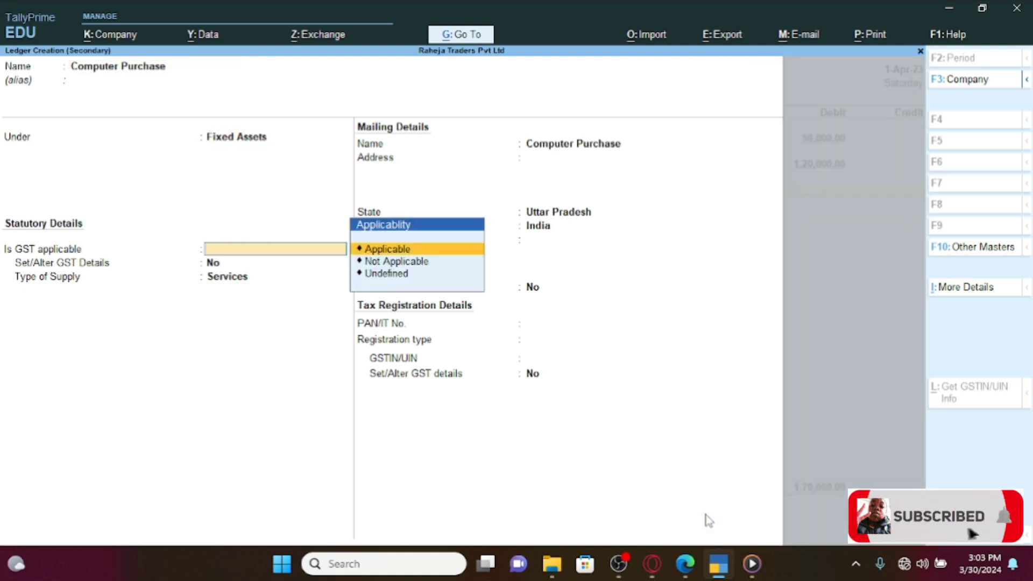
Set the Computer Purchase ledger's GST applicability to Not Applicable and save it into the third debit line
key(Down)
key(Return)
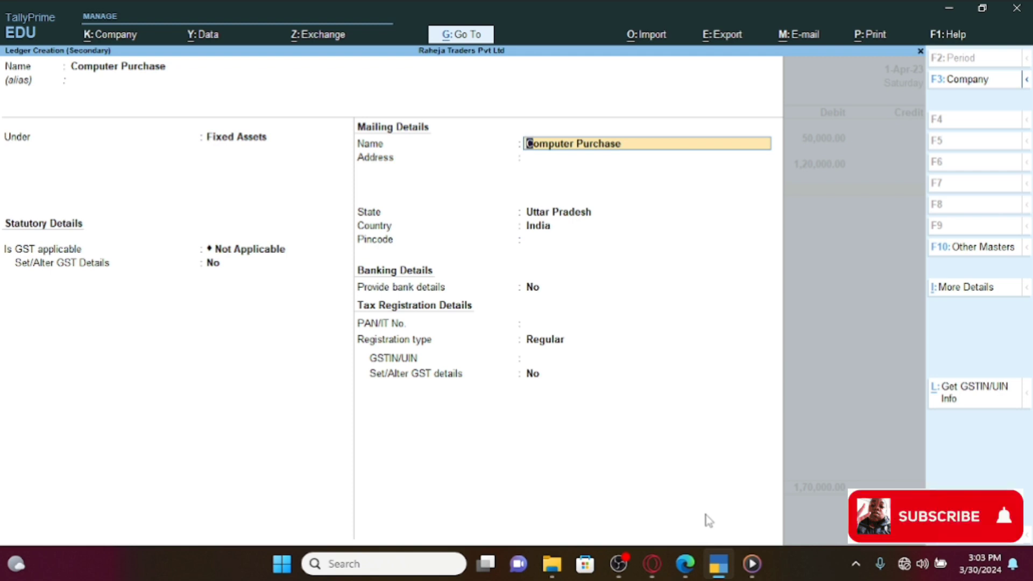
key(Return)
key(Return)
key(Return)
key(Return)
key(Return)
key(Return)
key(Return)
key(Return)
key(Return)
key(Return)
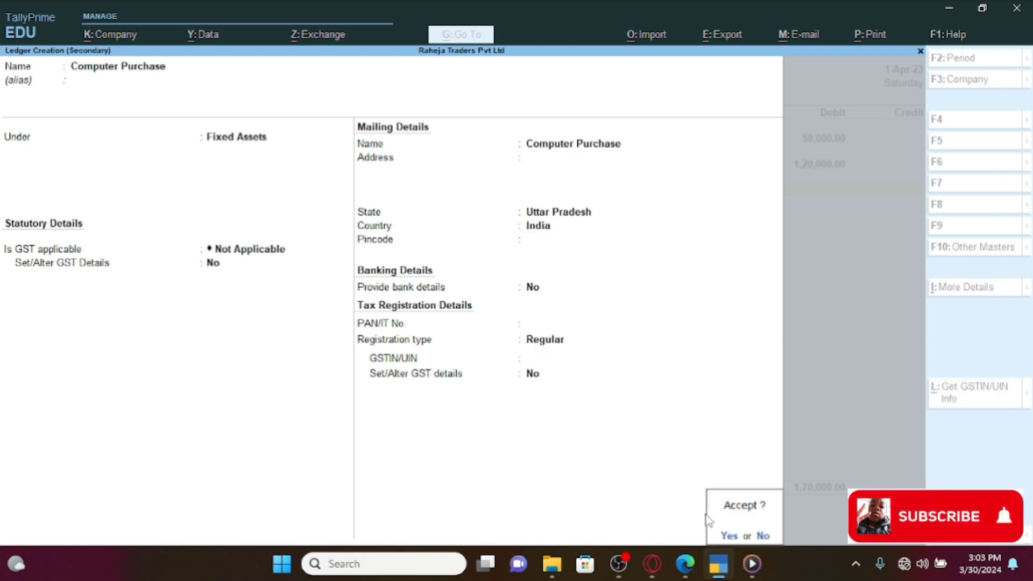
key(Return)
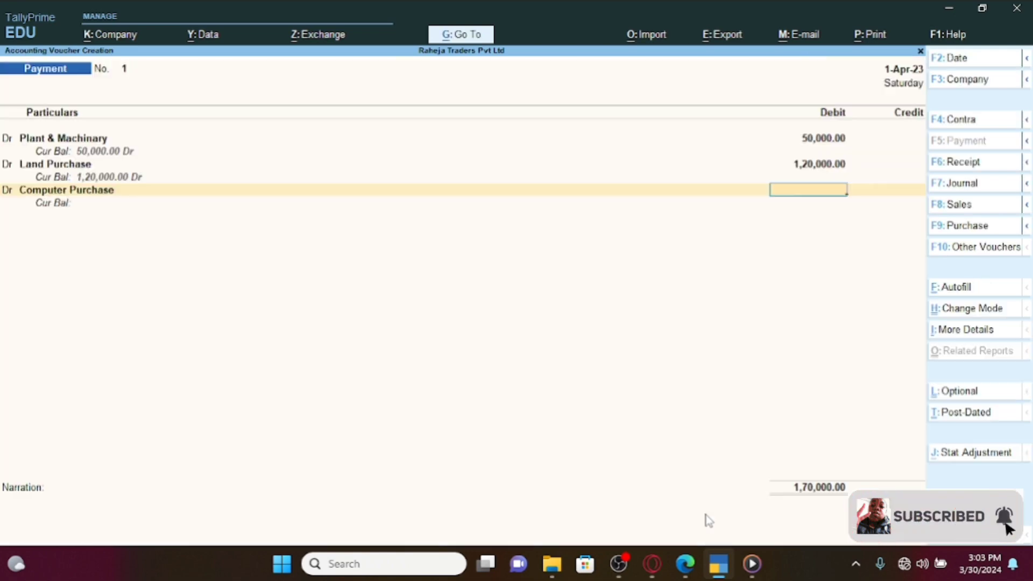
Debit Computer Purchase with 25,000 and begin a fourth debit line in the Payment voucher
text(25,00)
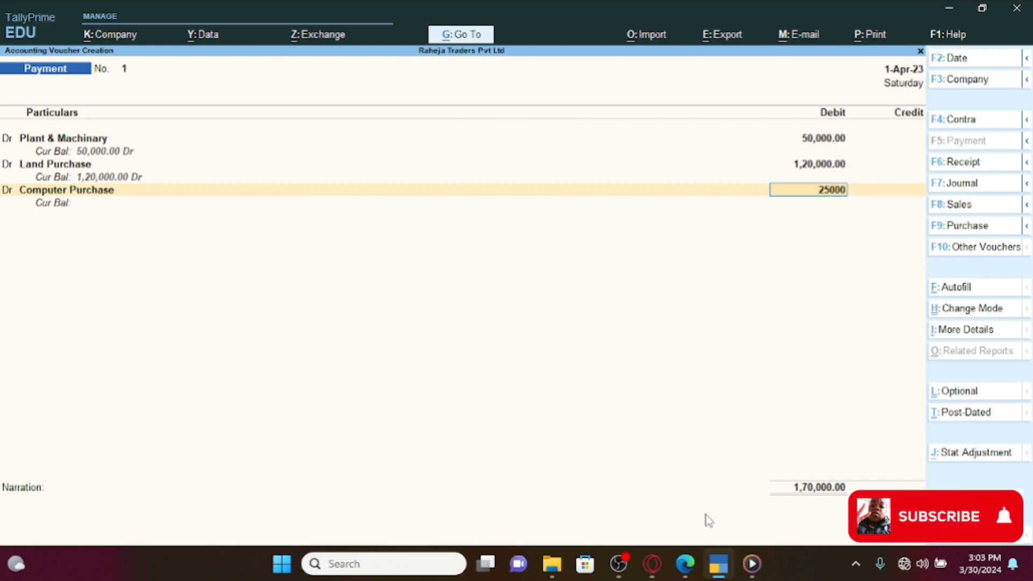
text(0)
key(Return)
key(Return)
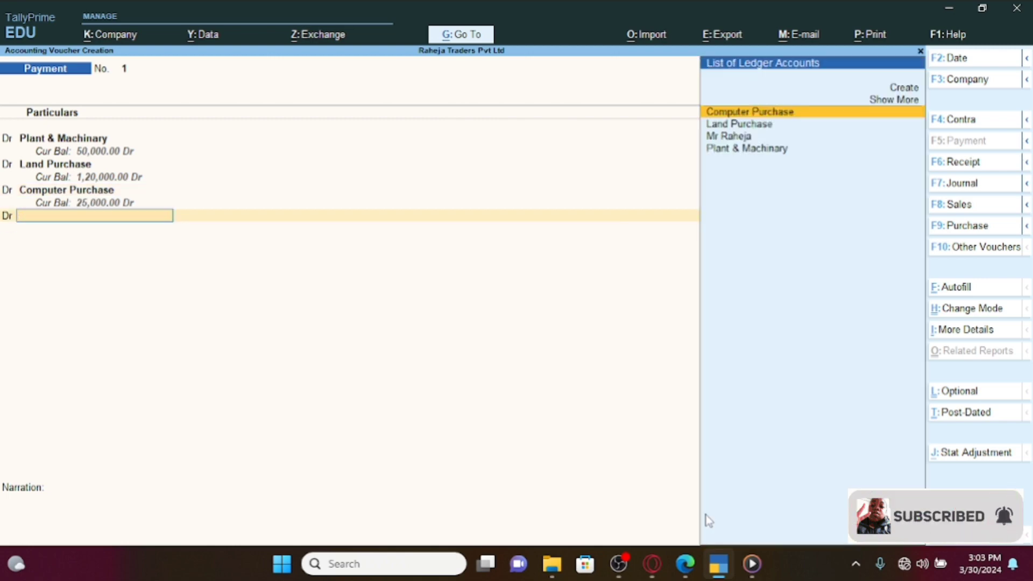
Create a Furniture Purchase ledger under Fixed Assets from the fourth debit line
key(alt+c)
text(Furniture Purchase3)
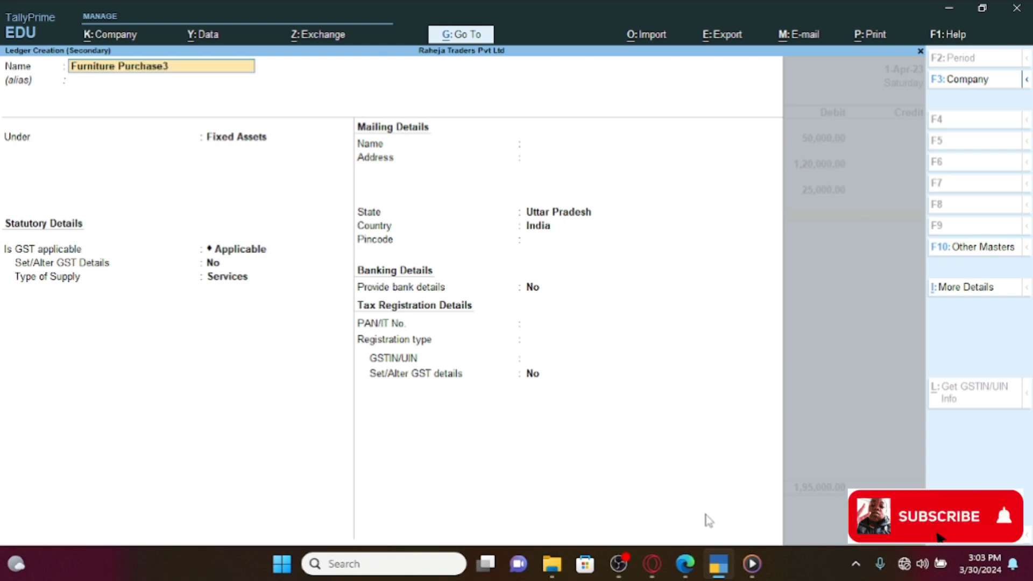
key(BackSpace)
key(Return)
key(Return)
key(Return)
key(Return)
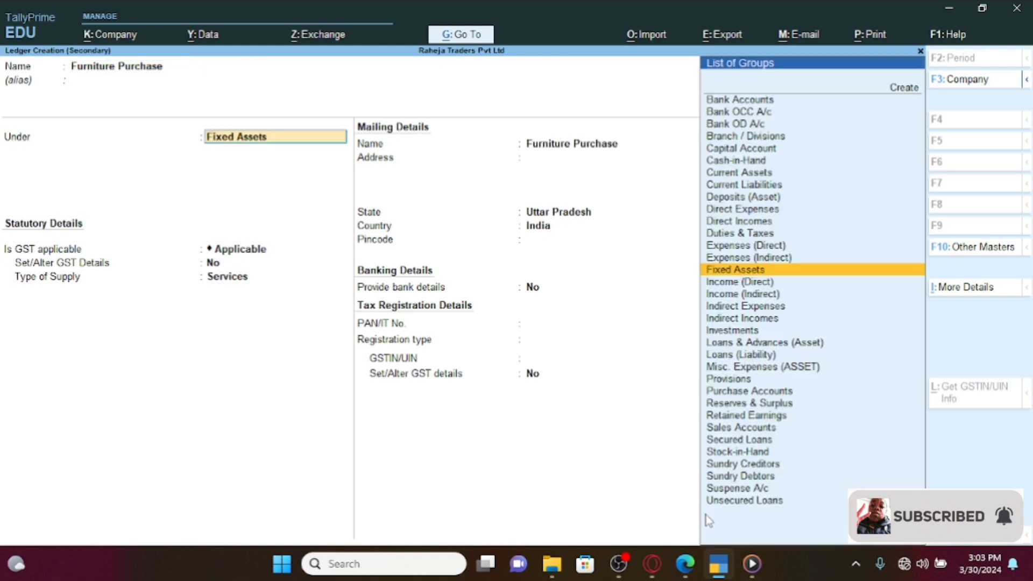
Set the Furniture Purchase ledger's GST applicability to Not Applicable and save it into the fourth debit line
key(BackSpace)
key(Down)
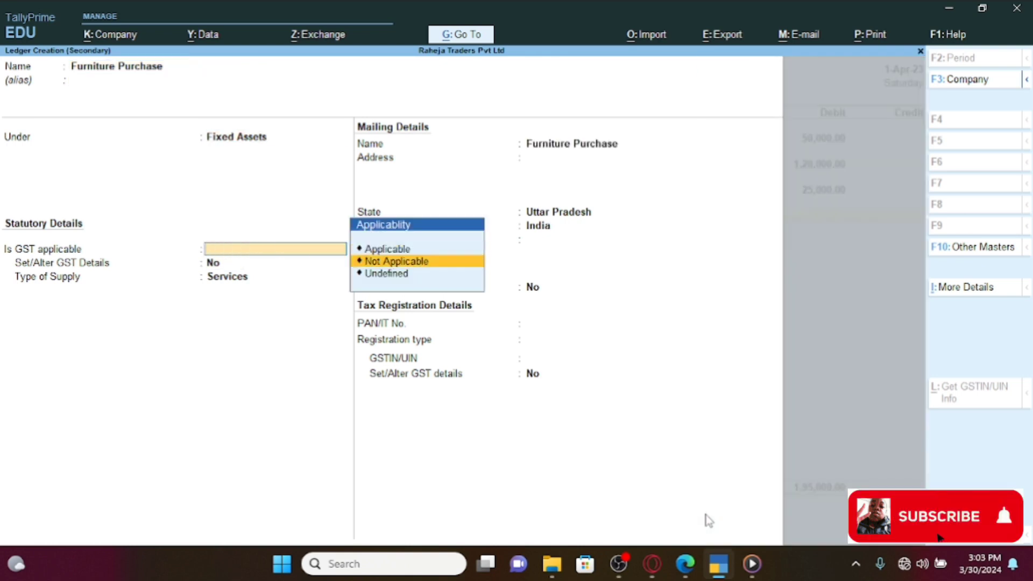
key(Return)
key(Return)
key(Return)
key(Return)
key(Return)
key(Return)
key(Return)
key(Return)
key(Return)
key(Return)
key(Return)
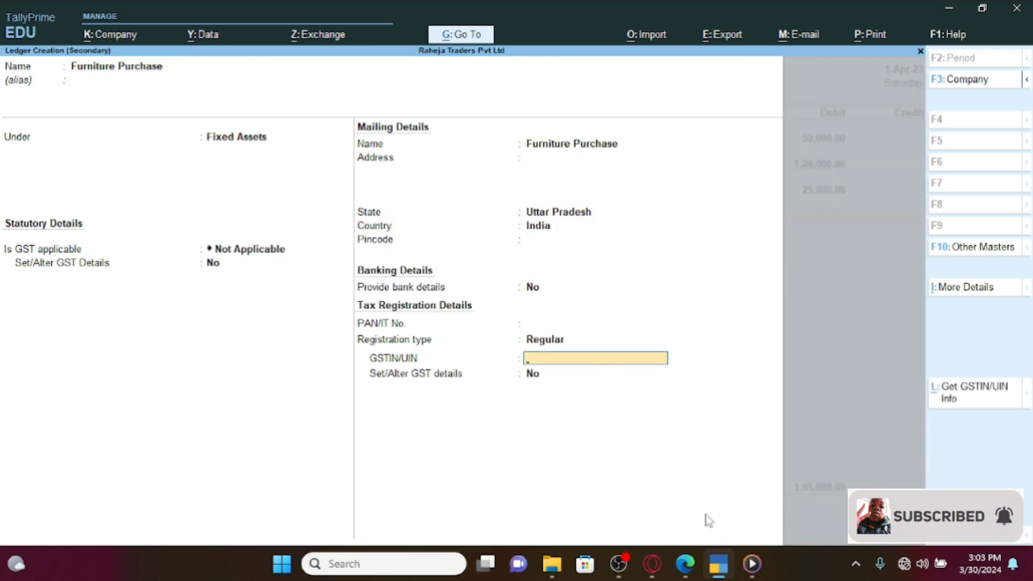
key(BackSpace)
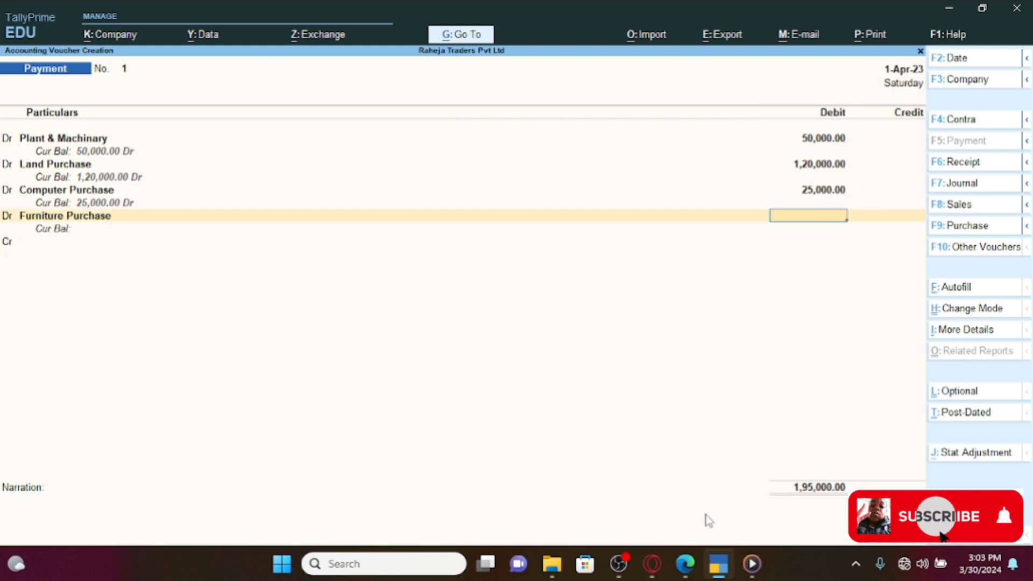
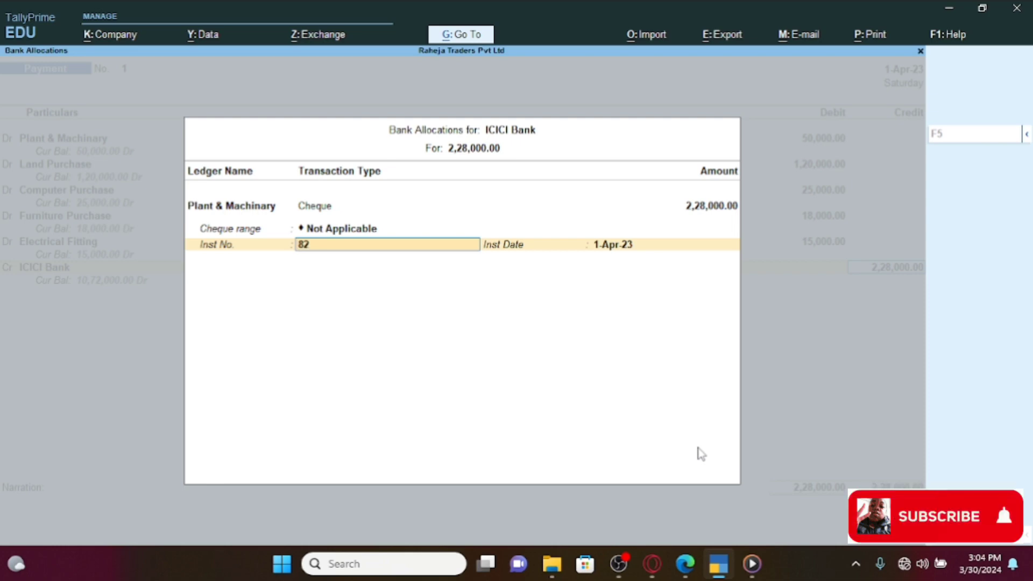
Complete the cheque's instrument number in the ICICI Bank allocation and save the Payment voucher with an empty narration
text(540)
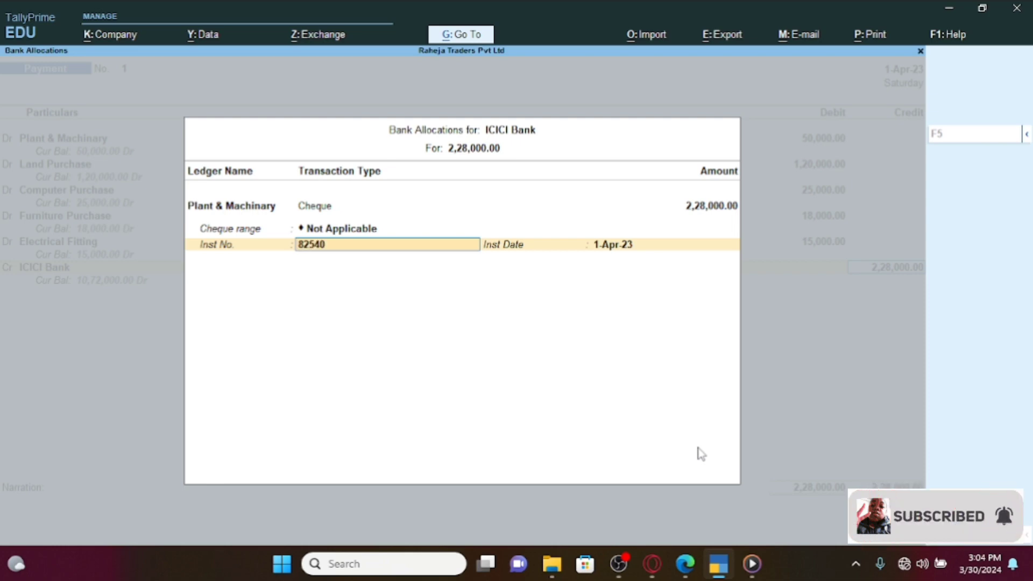
text(1)
key(Return)
key(Return)
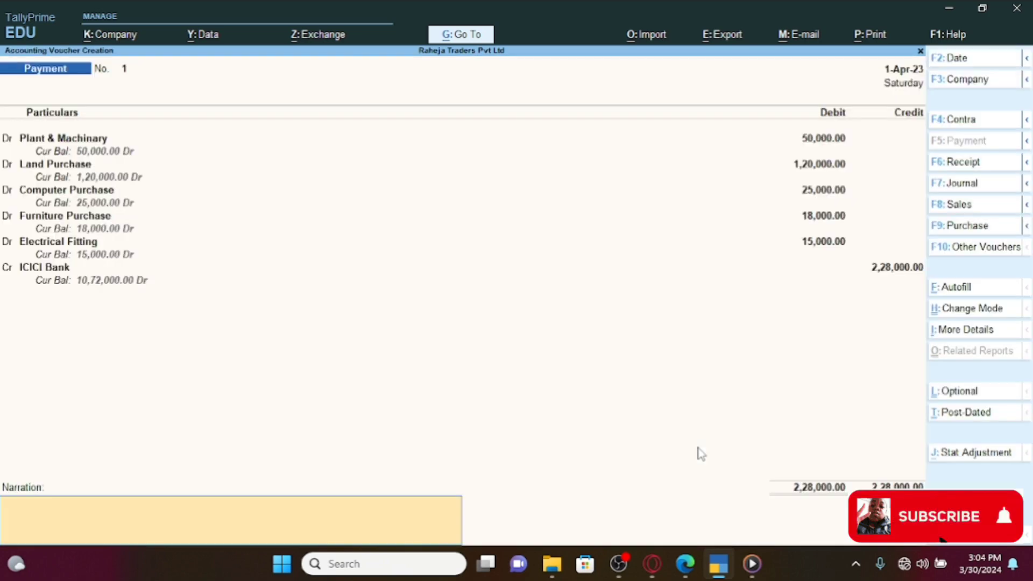
key(Return)
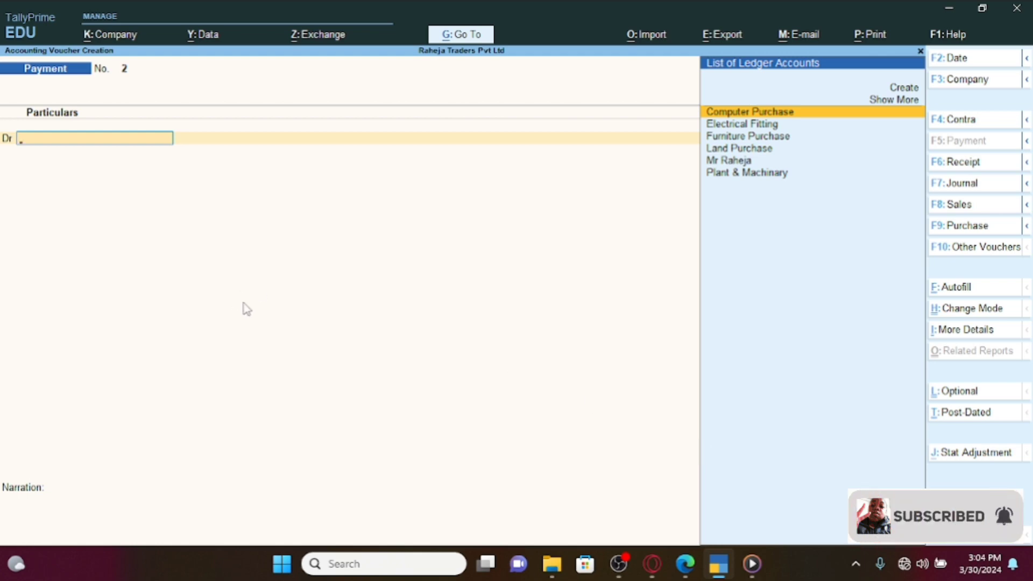
In the assignment PDF, bracket the fixed assets list of transaction 3, label it Dr and mark the word cheque above it
click(720, 566)
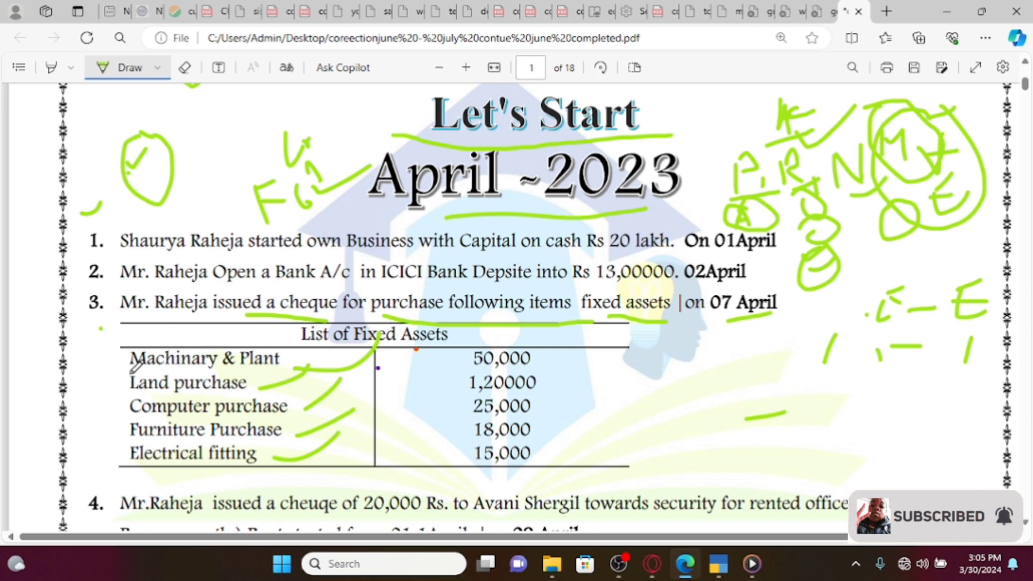
drag(122, 351, 115, 478)
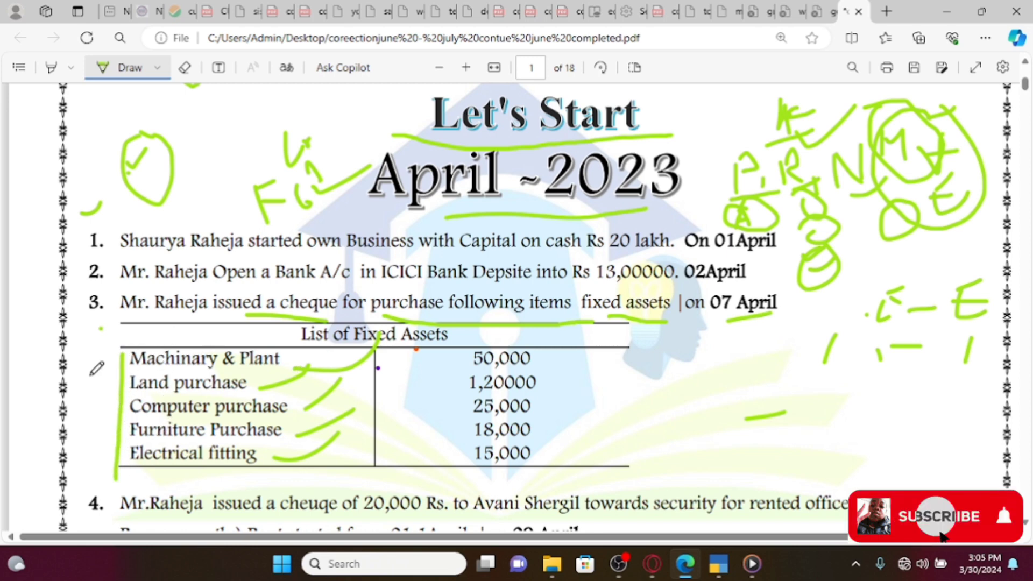
mouse_move(92, 377)
mouse_down()
mouse_move(90, 401)
mouse_move(110, 394)
mouse_up()
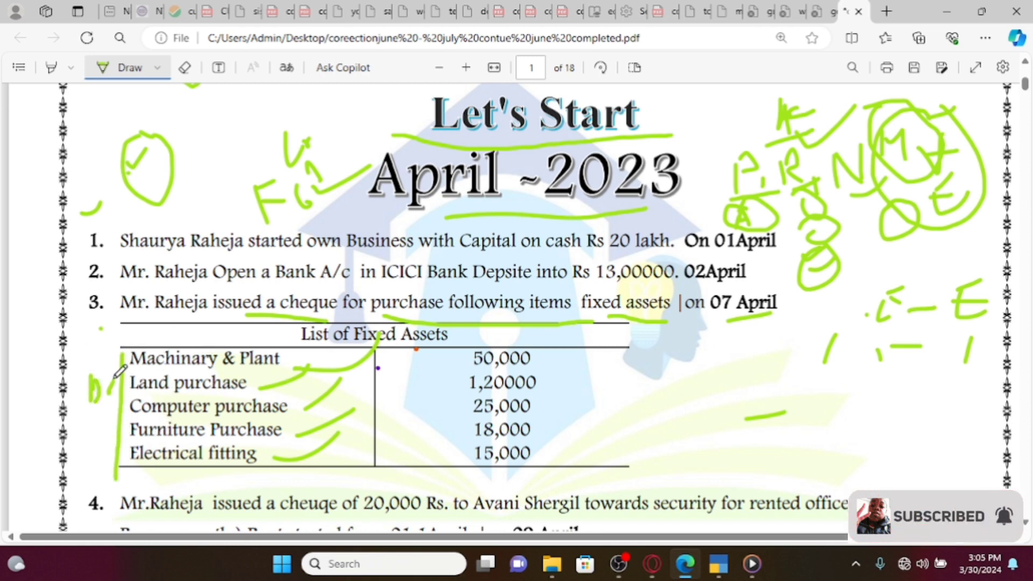
mouse_move(238, 317)
mouse_down()
mouse_move(251, 337)
mouse_move(271, 294)
mouse_up()
drag(269, 342, 244, 352)
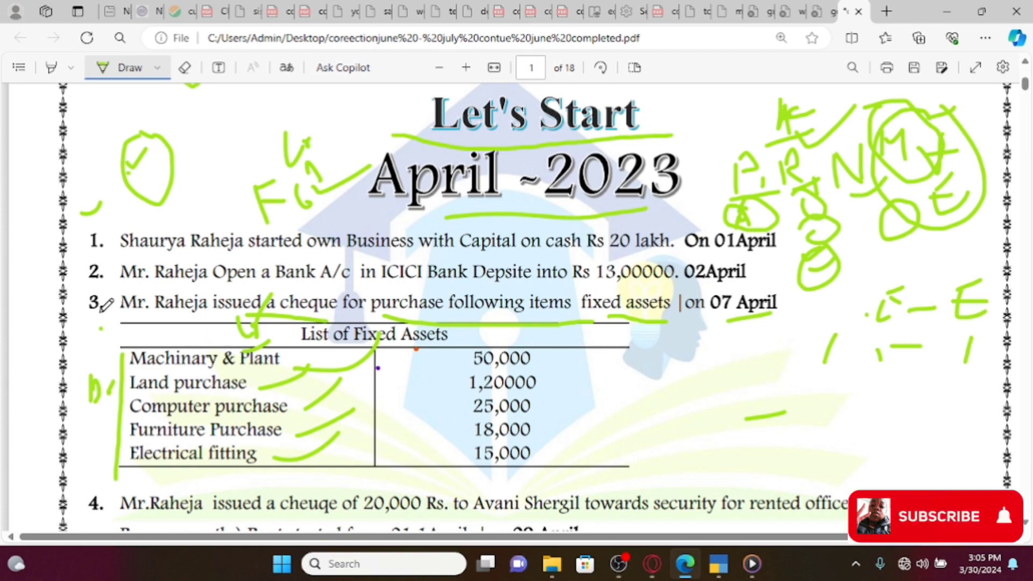
Tick transaction 4 in the PDF and underline the issued cheque, the 20,000 amount, the payee and the rented office security
scroll(106, 374, down, 3)
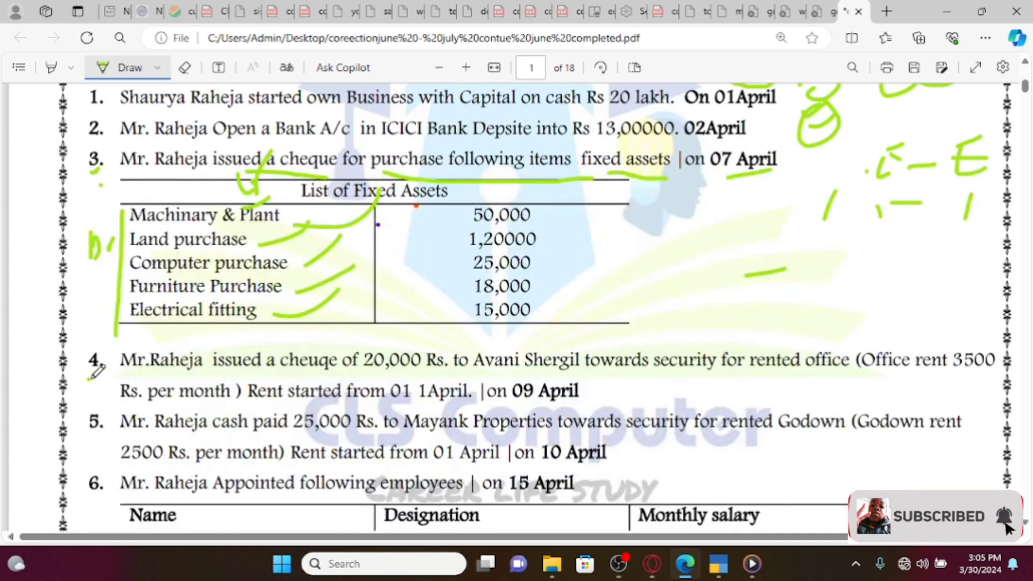
drag(87, 379, 105, 370)
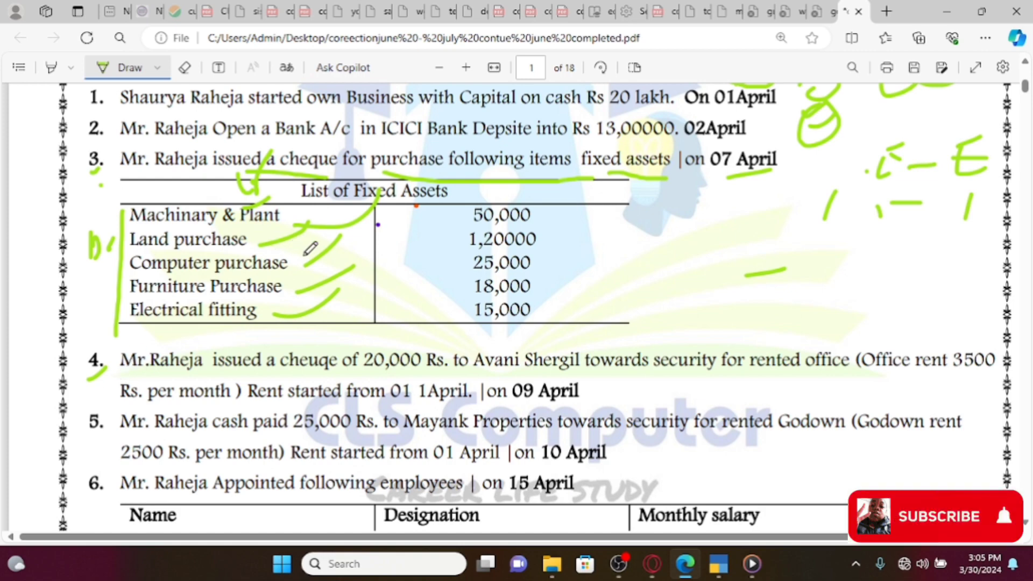
scroll(311, 249, down, 4)
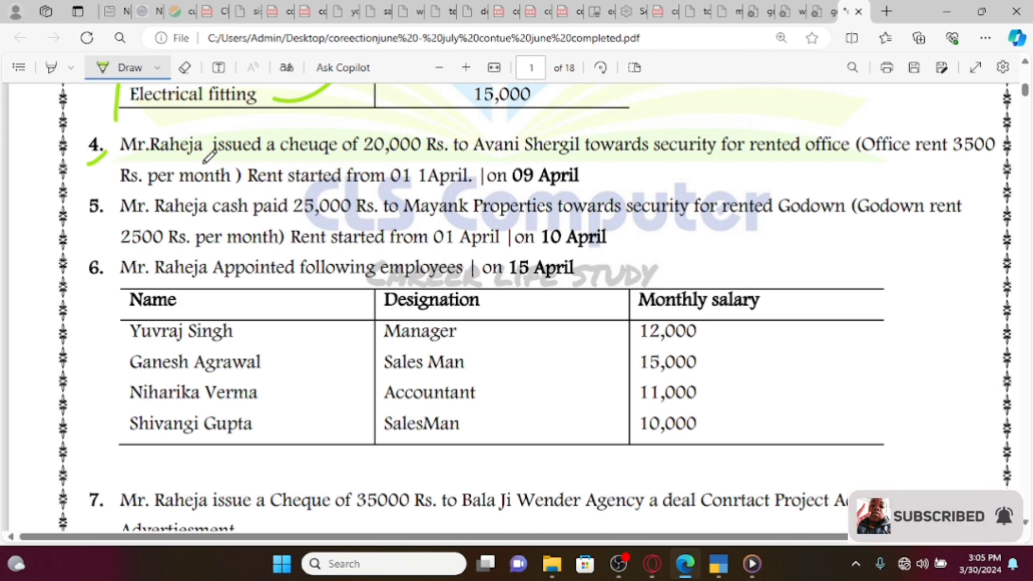
drag(207, 162, 579, 160)
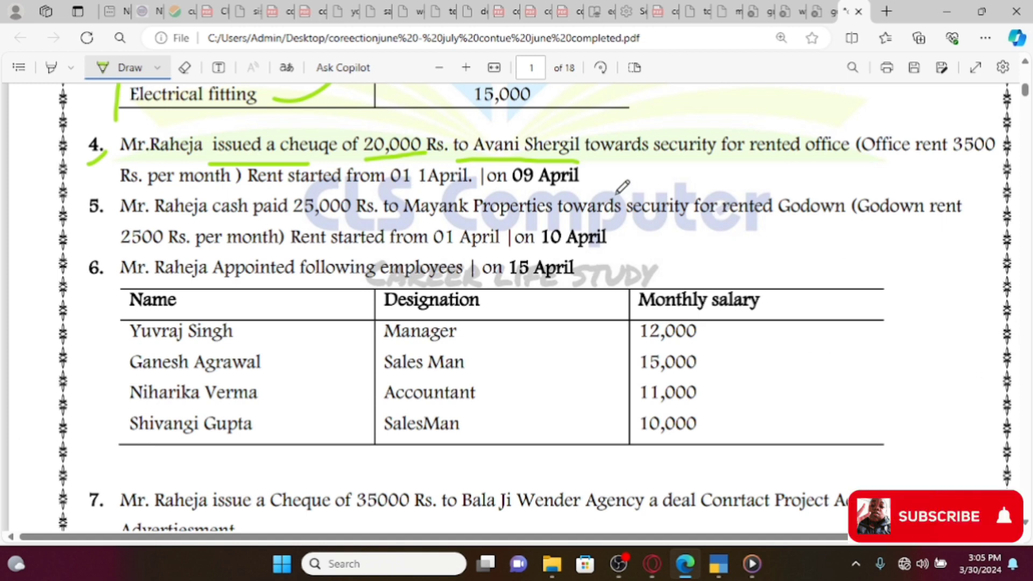
drag(604, 156, 833, 160)
click(745, 169)
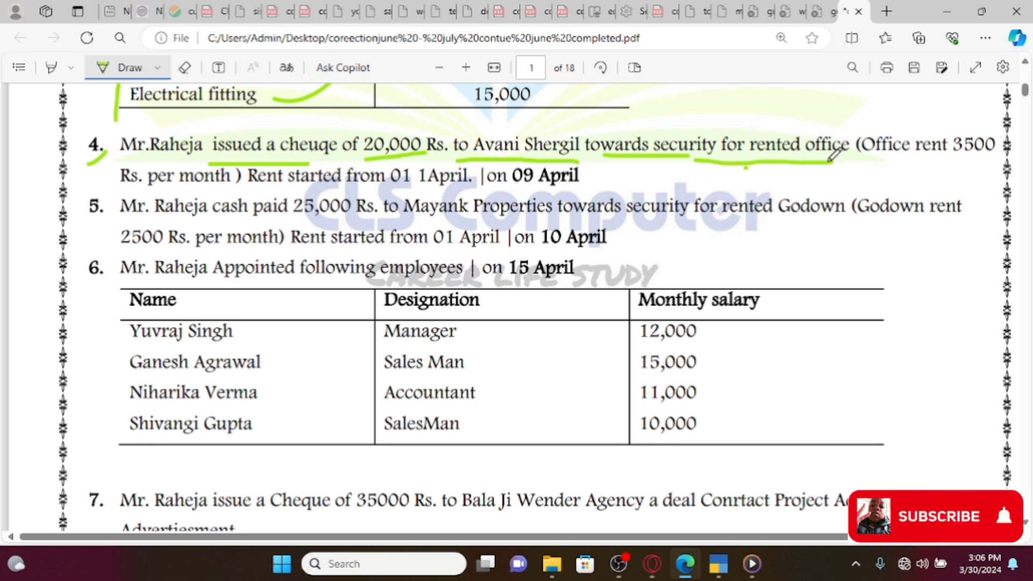
Mark the rented office wording, the office rent of 3500 and the rent start date in transaction 4
mouse_move(761, 158)
mouse_down()
mouse_move(797, 152)
mouse_move(809, 165)
mouse_up()
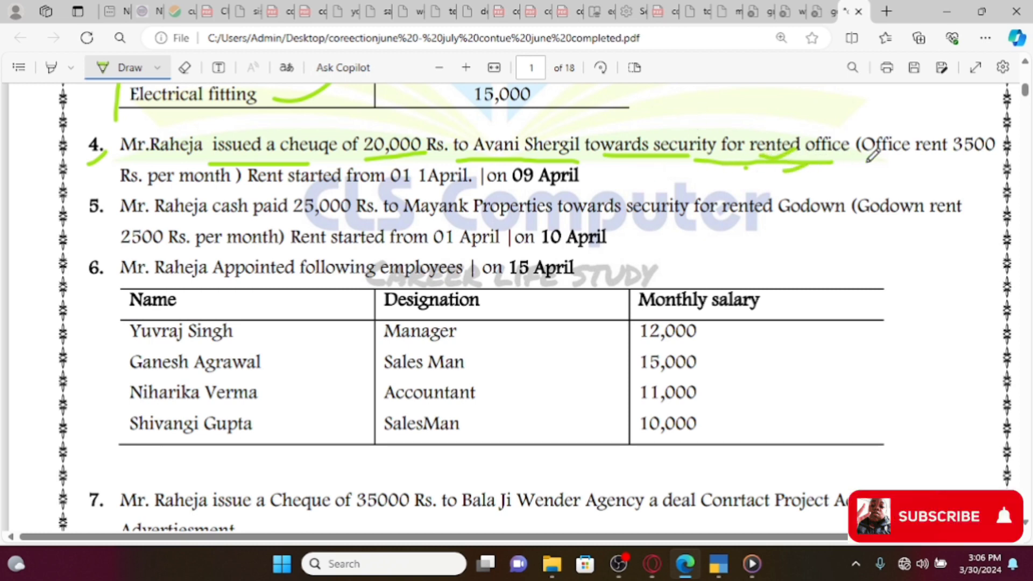
drag(897, 163, 986, 154)
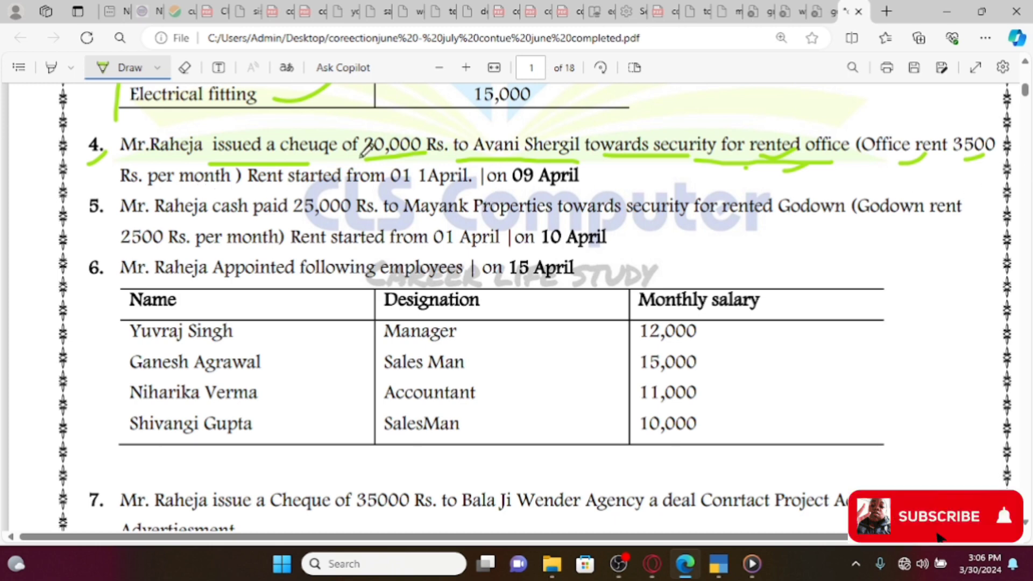
drag(403, 189, 422, 177)
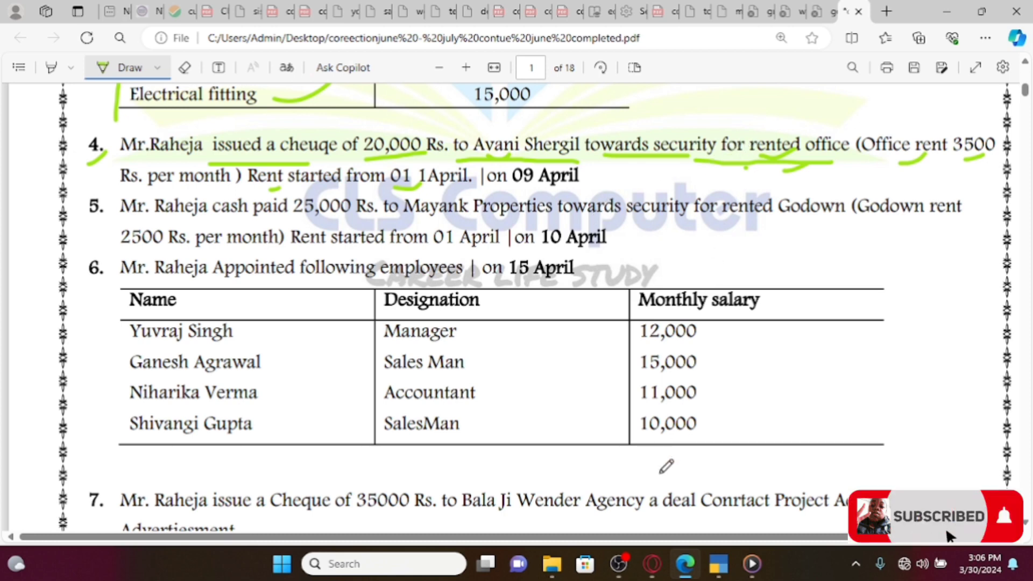
Switch to TallyPrime and start a new ledger named Secuiry Deposite Office Rent from the Payment voucher's debit line, without an alias
key(alt+Tab)
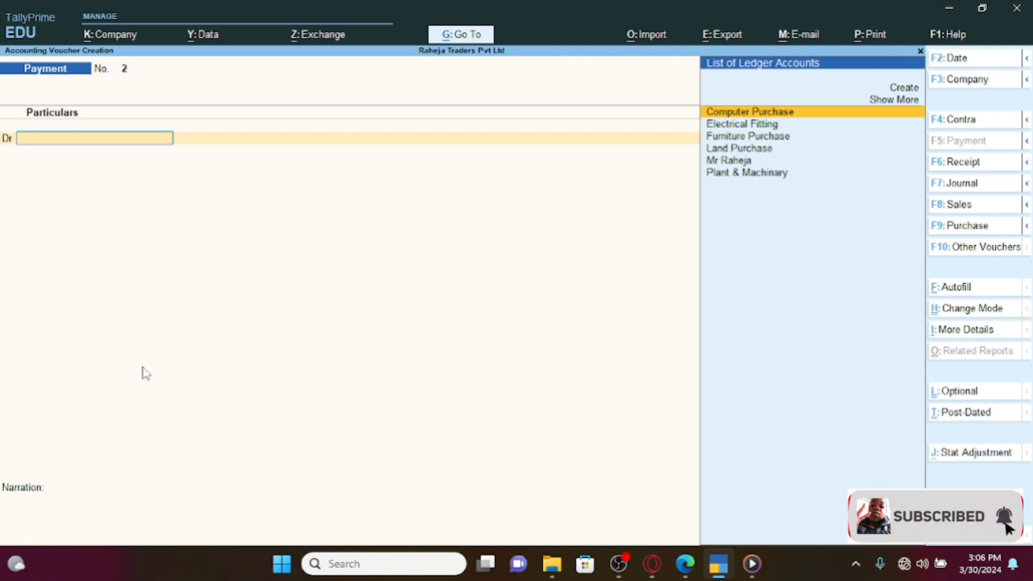
key(Up)
key(Up)
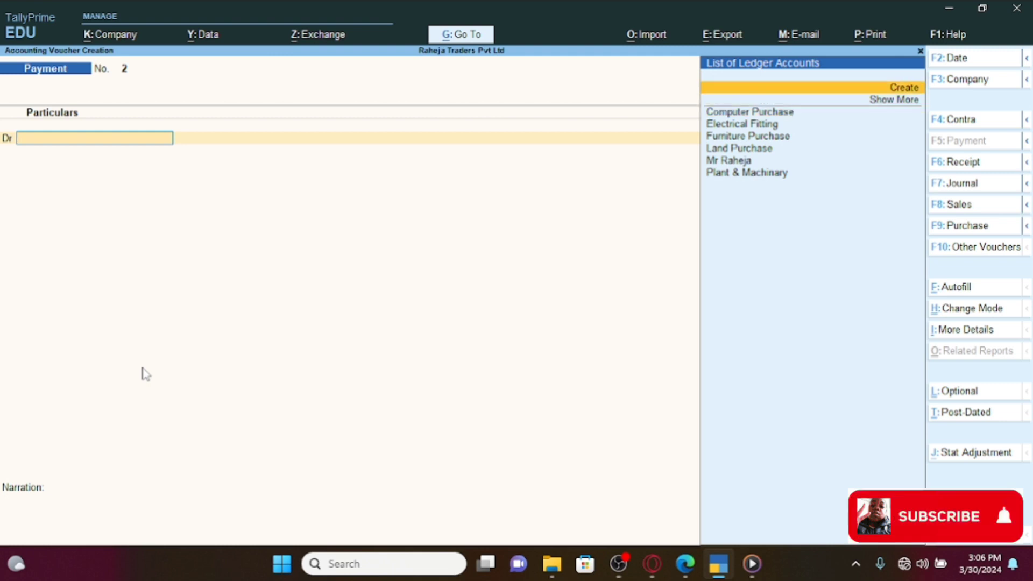
key(Return)
text(S)
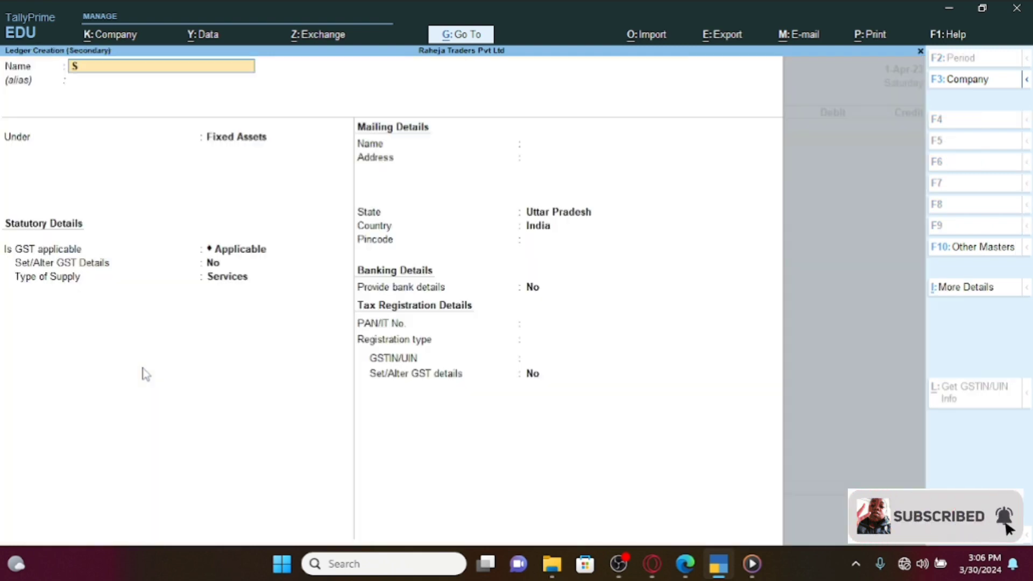
text(ecuir)
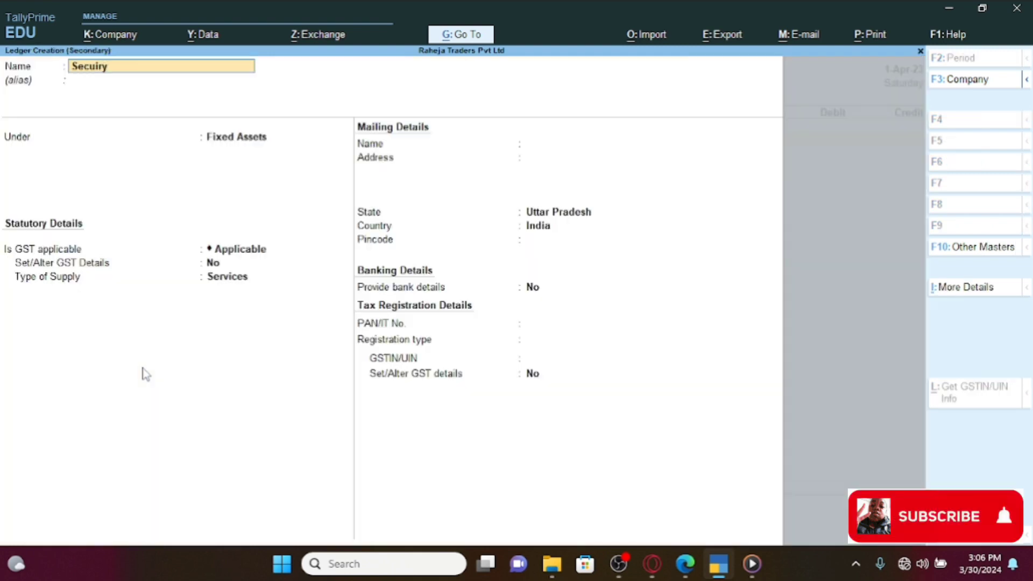
text(y)
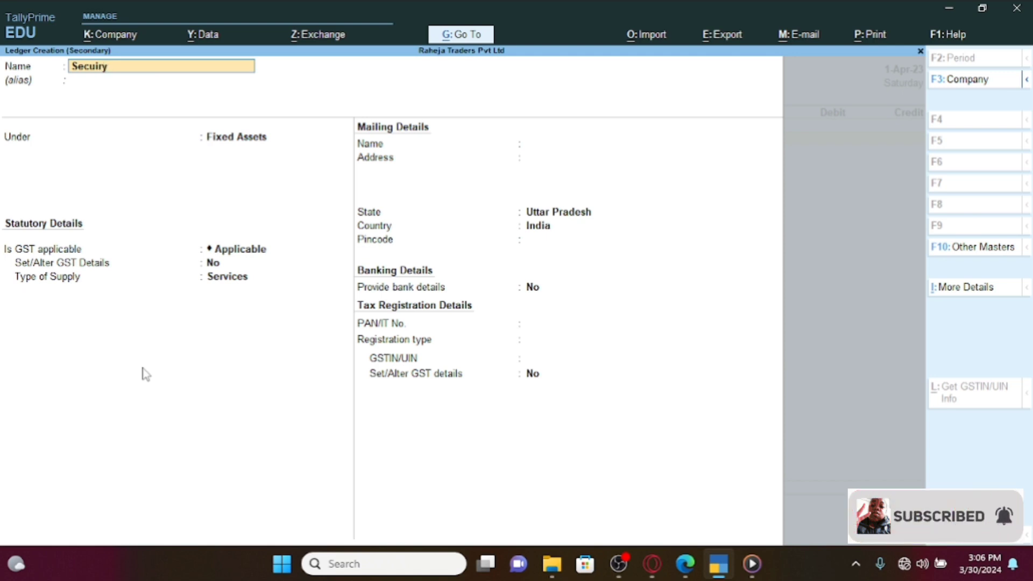
text( Dep)
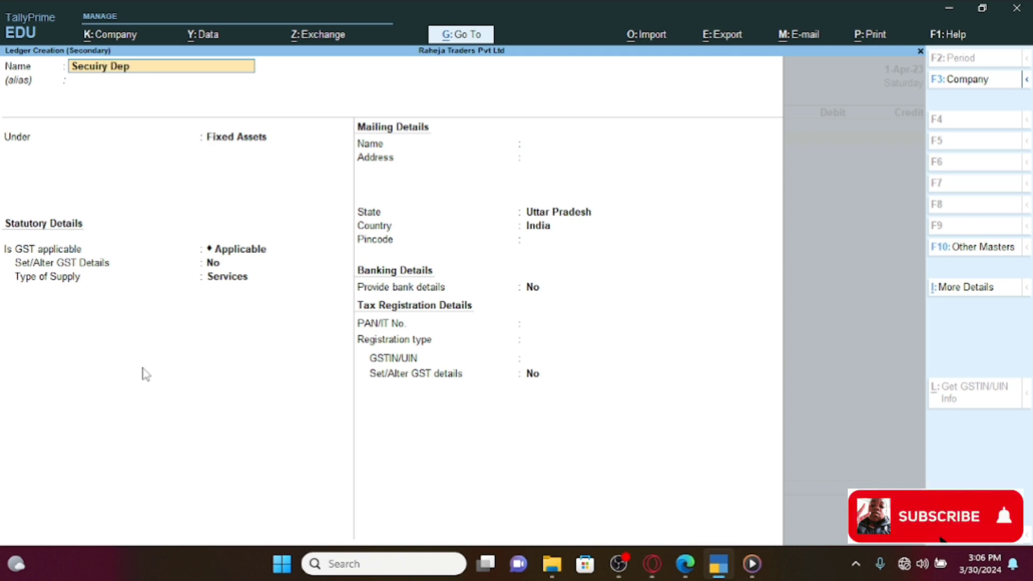
text(osite)
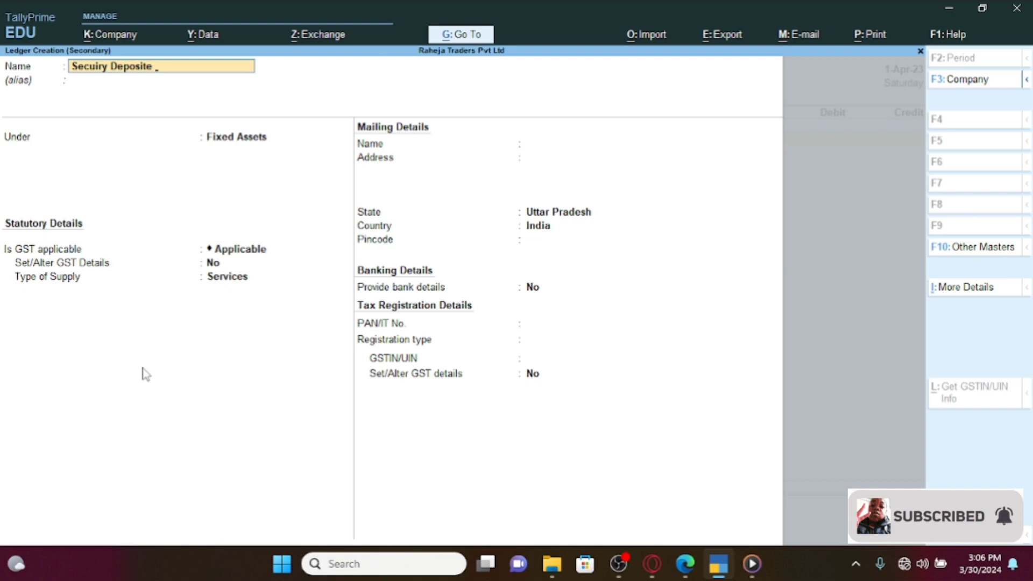
text( Office)
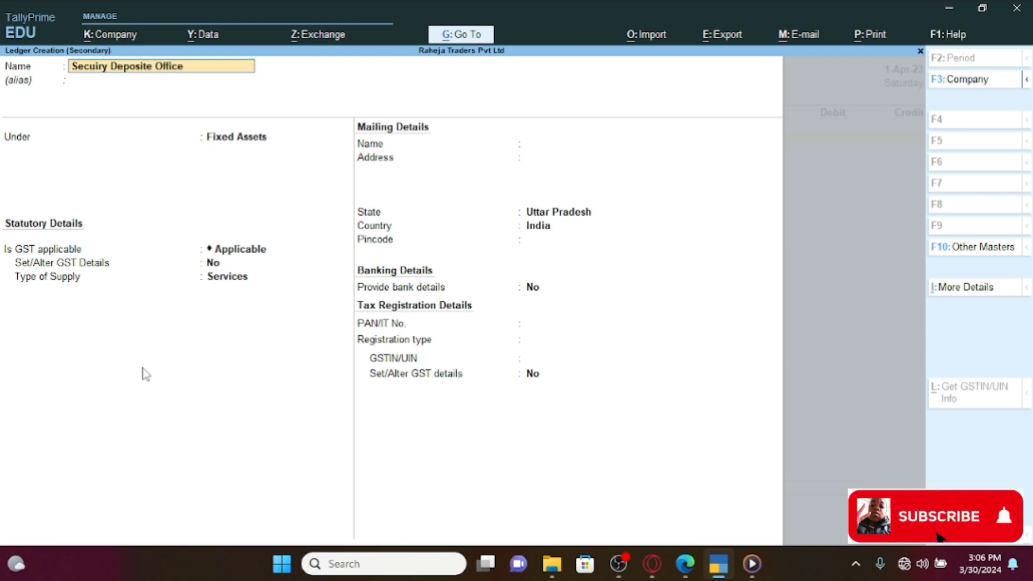
text( Rent)
key(Return)
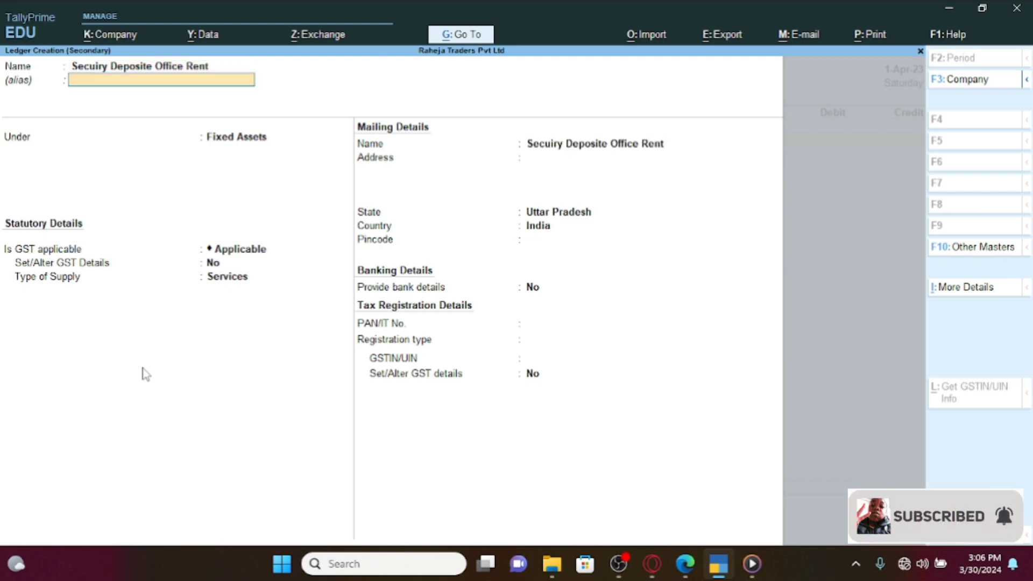
key(Return)
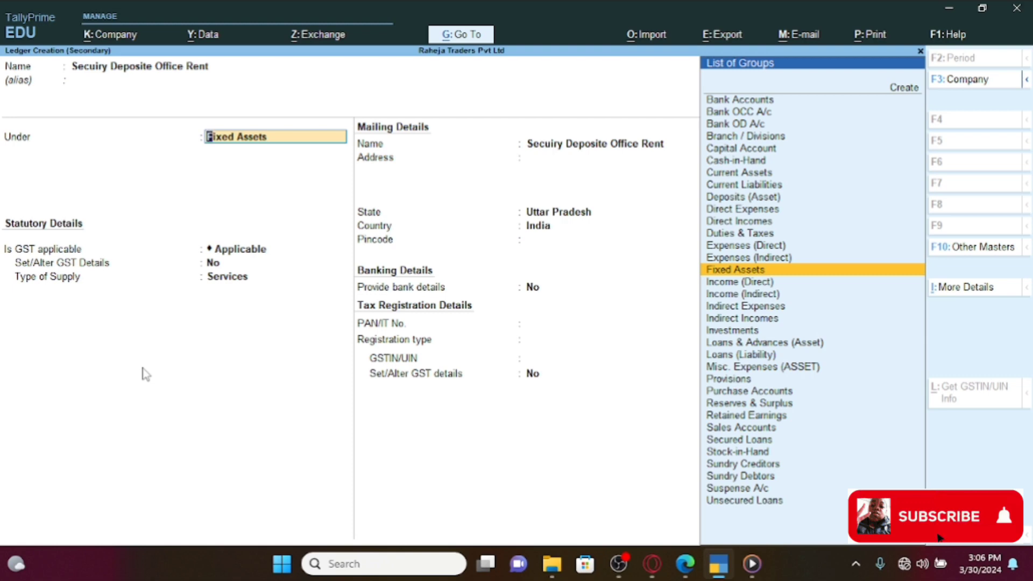
Put the office rent deposit ledger under Deposits (Asset), keep the default mailing, banking and tax details, and save it
text(dep)
key(Return)
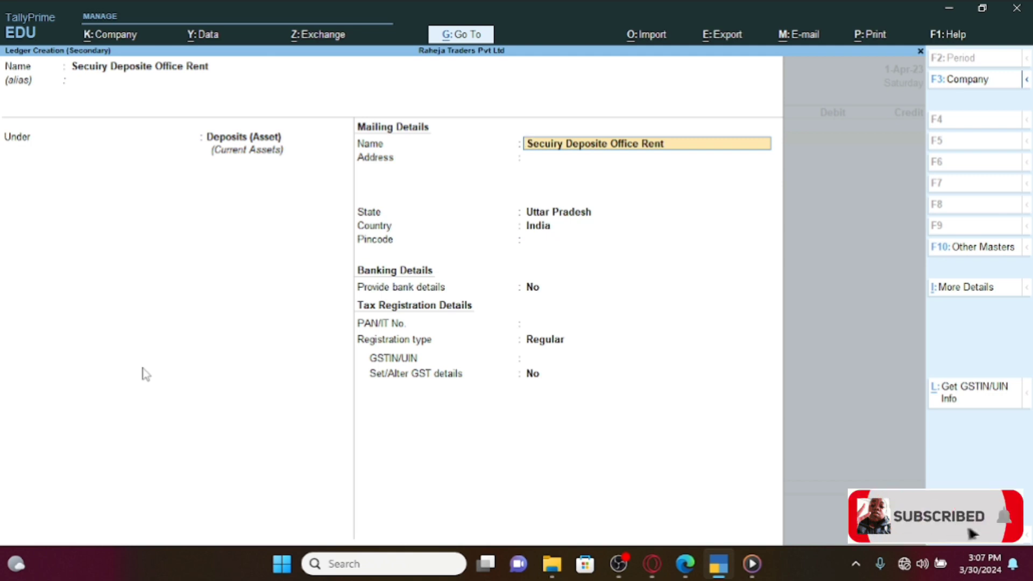
key(Return)
key(Return)
key(Return)
key(Return)
key(Return)
key(Return)
key(Return)
key(Return)
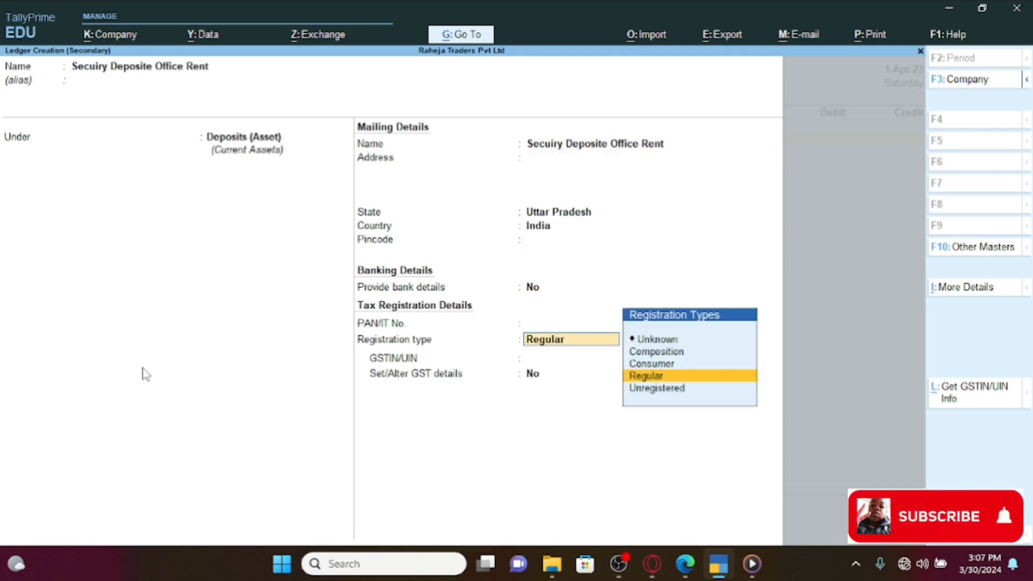
key(Return)
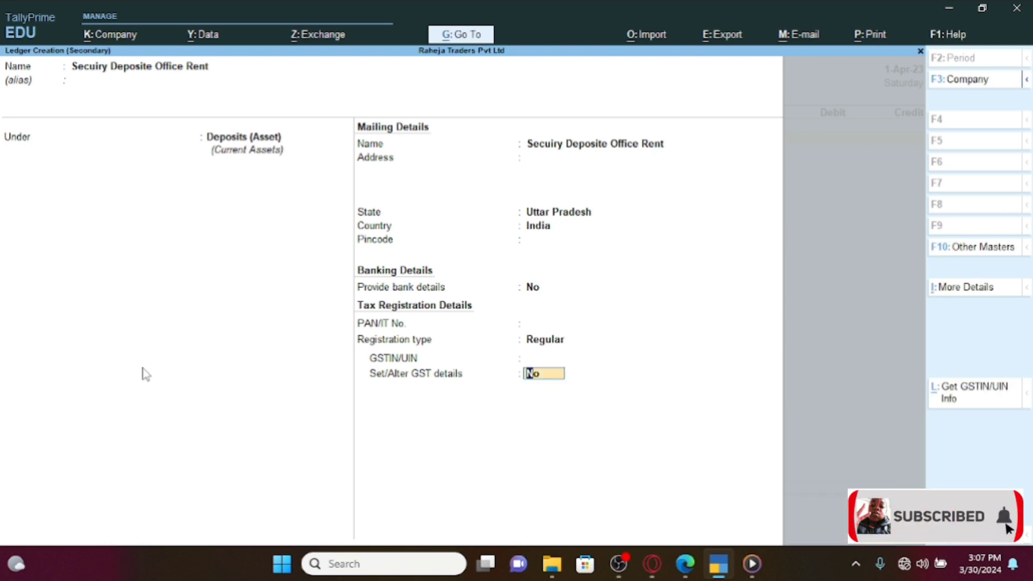
key(Return)
key(Return)
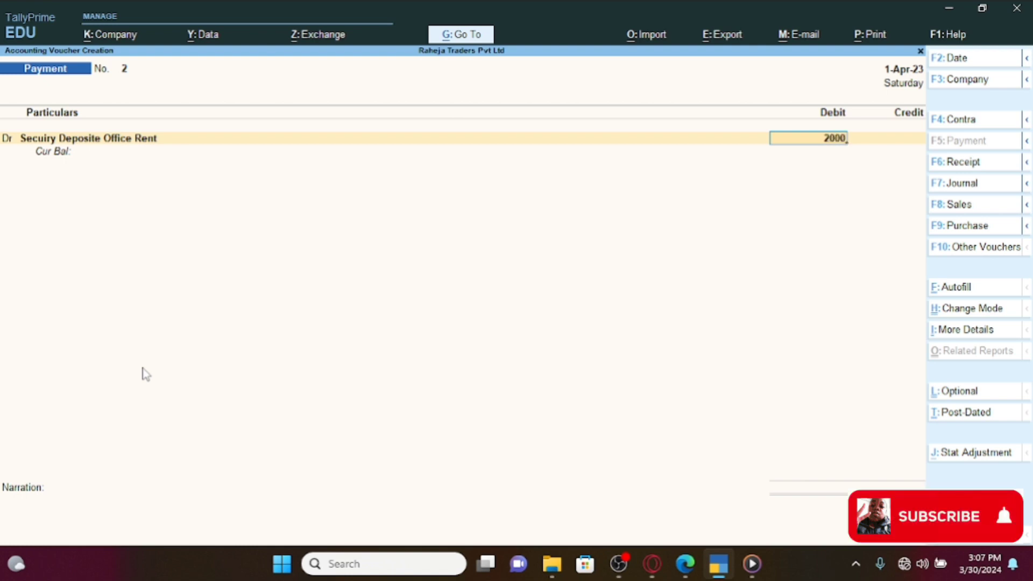
Debit the office rent security deposit with 20,000 and choose ICICI Bank as the credit ledger
text(0)
key(Return)
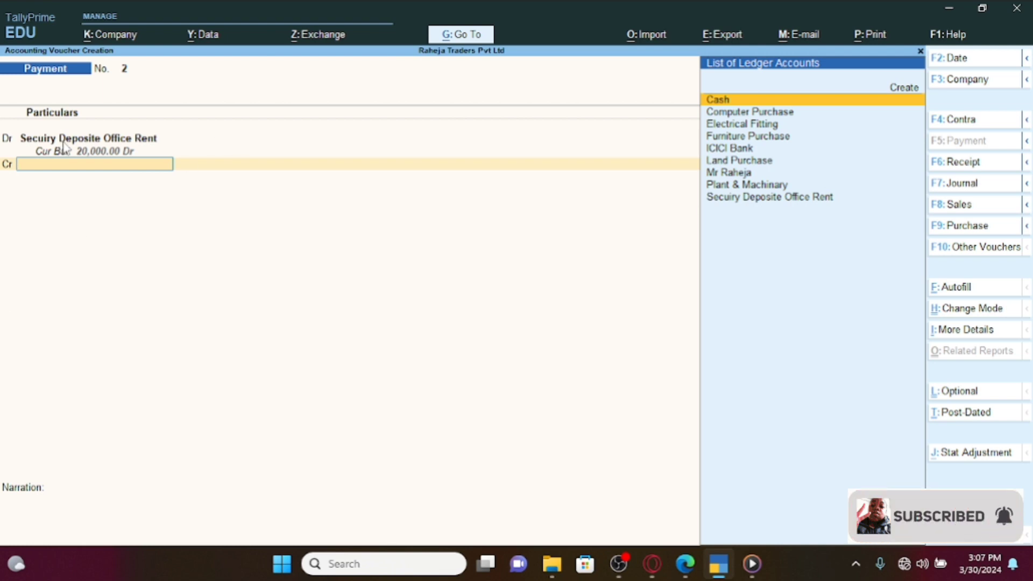
text(ic)
key(Return)
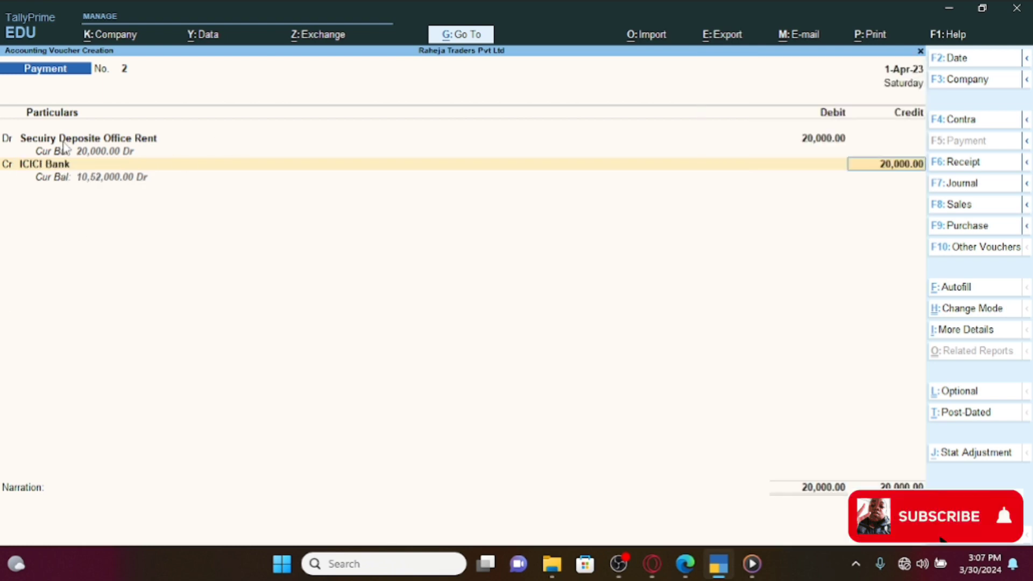
Allocate the 20,000 ICICI Bank credit to a cheque, enter its instrument number and save the Payment voucher with an empty narration
key(Return)
key(Return)
key(Return)
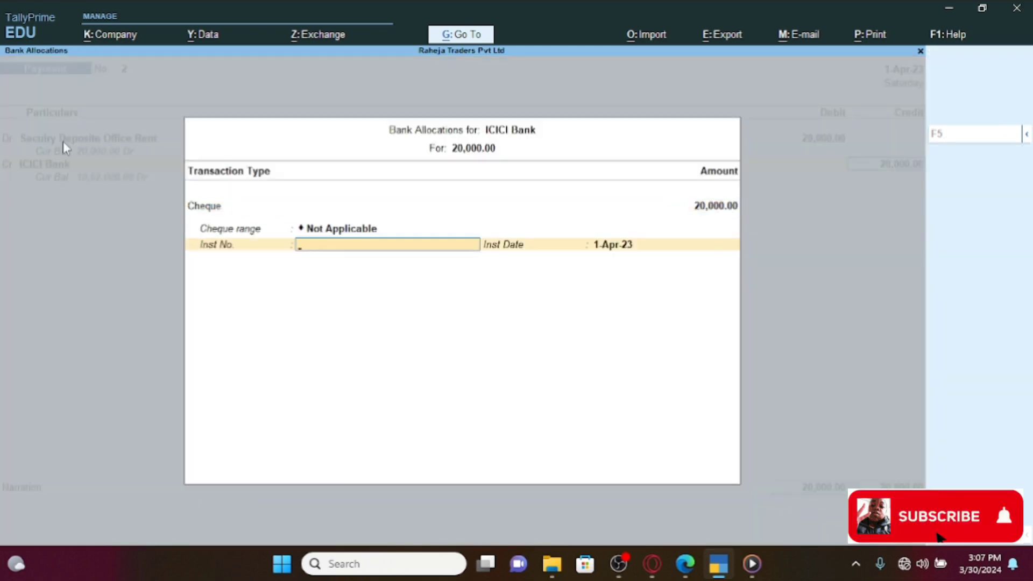
text(102551)
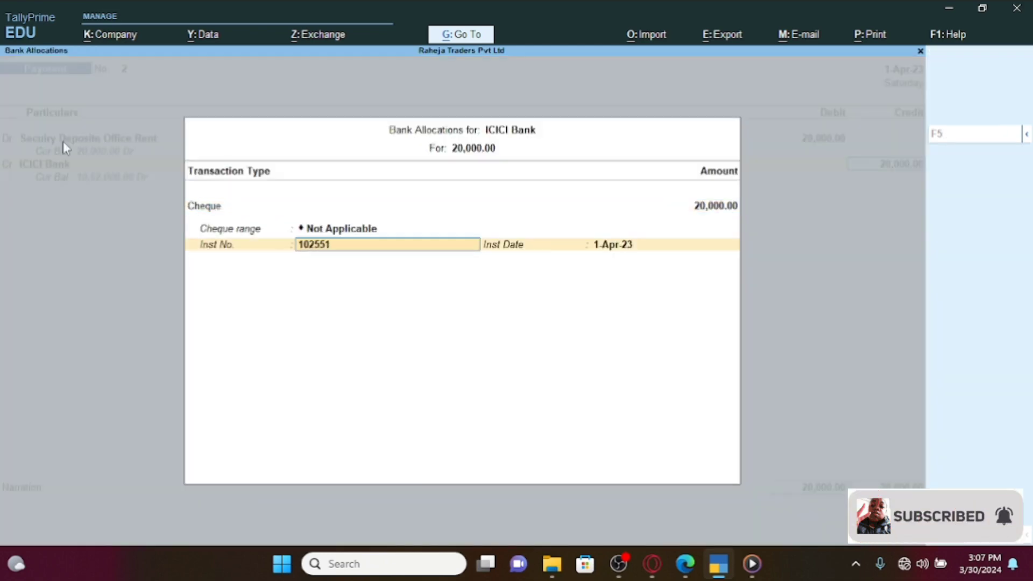
key(Return)
key(Return)
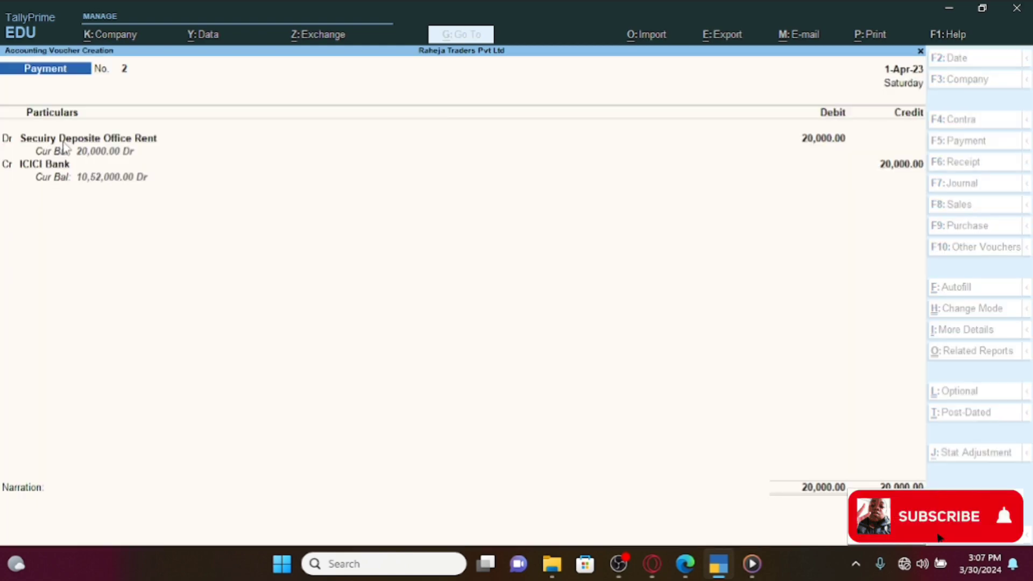
key(Return)
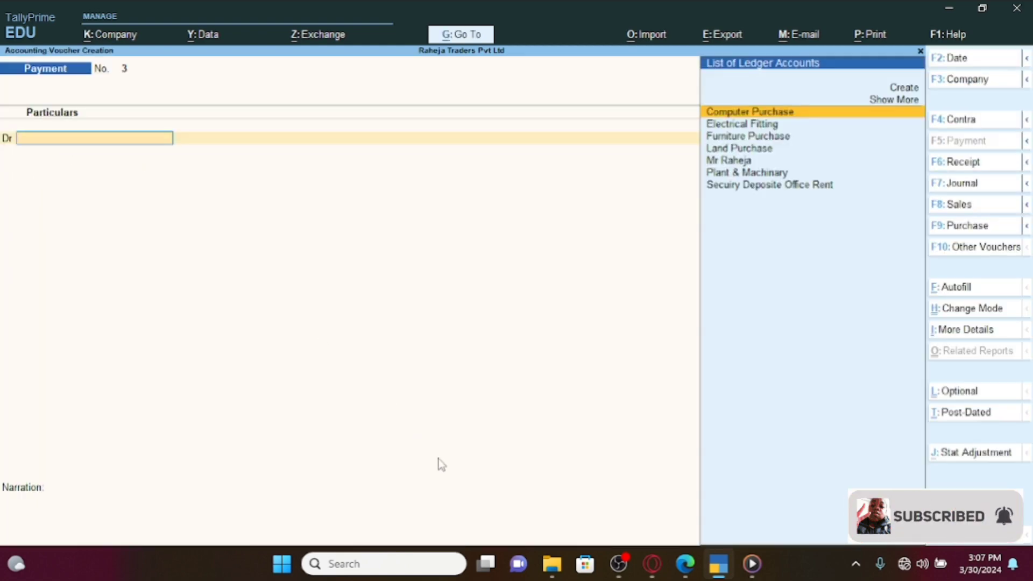
Switch to the assignment PDF and underline the cash paid 25,000 wording and the 2500 godown rent in transaction 5
click(719, 575)
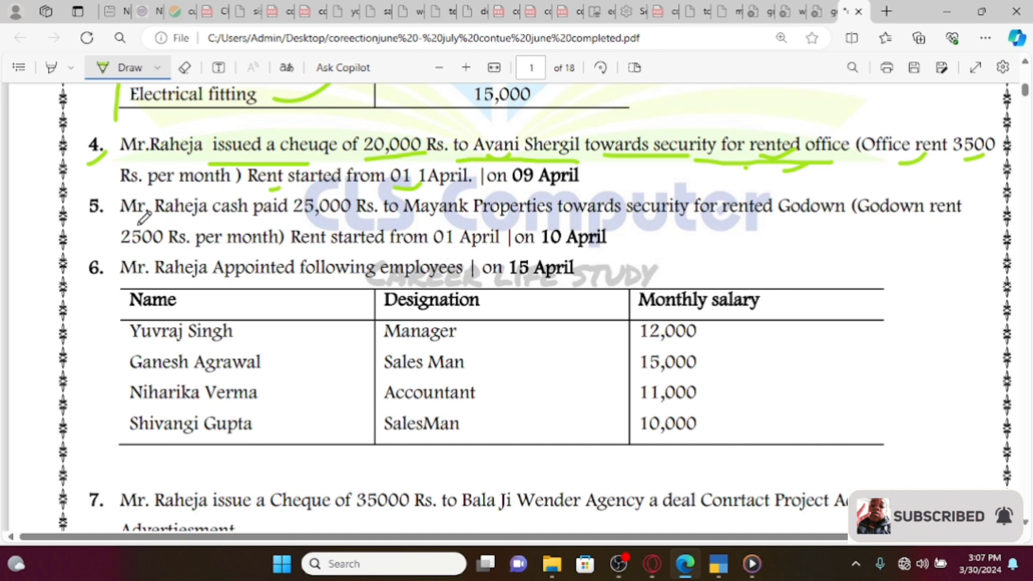
drag(125, 225, 349, 224)
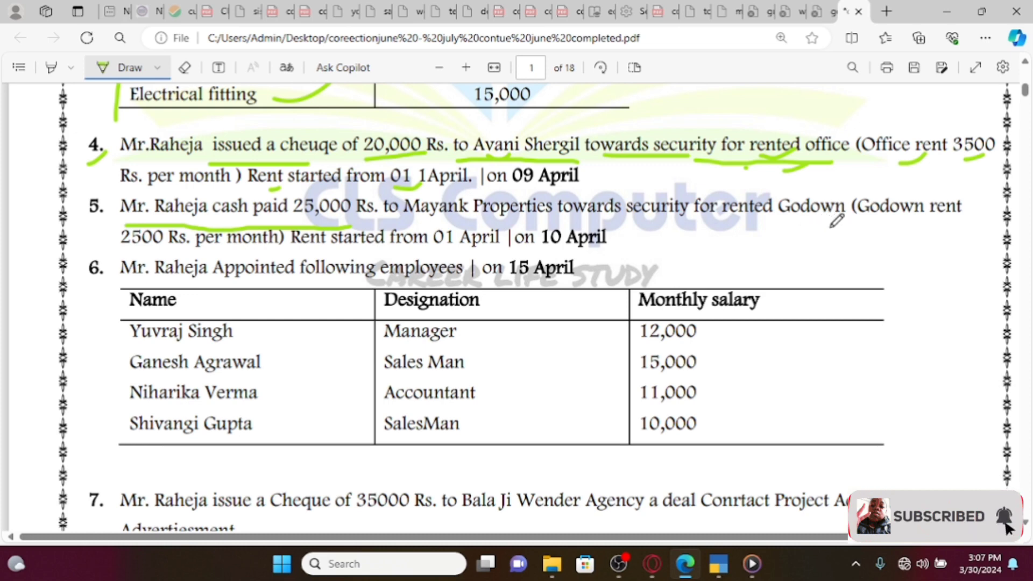
drag(121, 249, 193, 248)
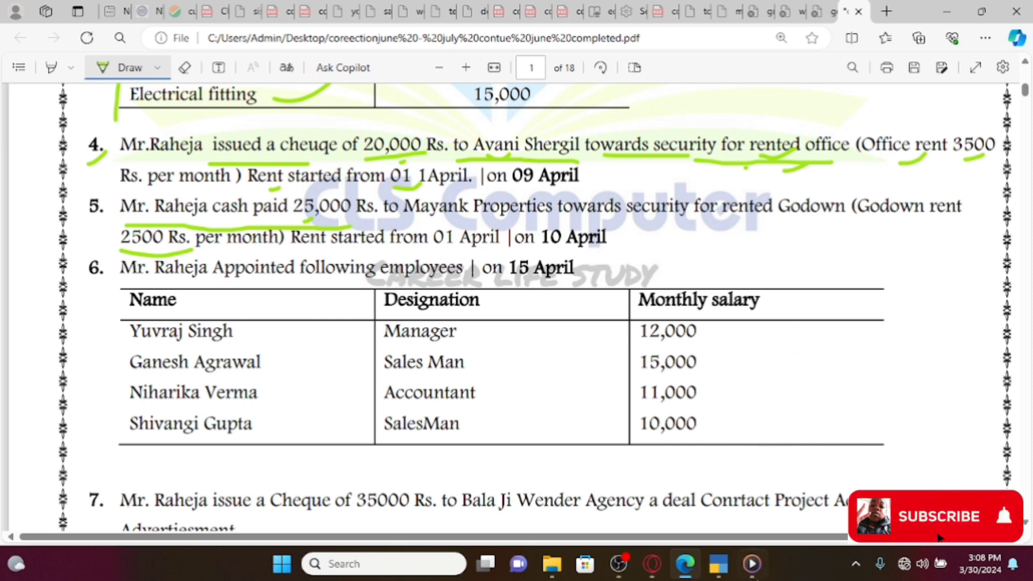
Switch to TallyPrime and start a new ledger named Security Deposite Godown Rent from the Payment voucher's debit line
click(727, 570)
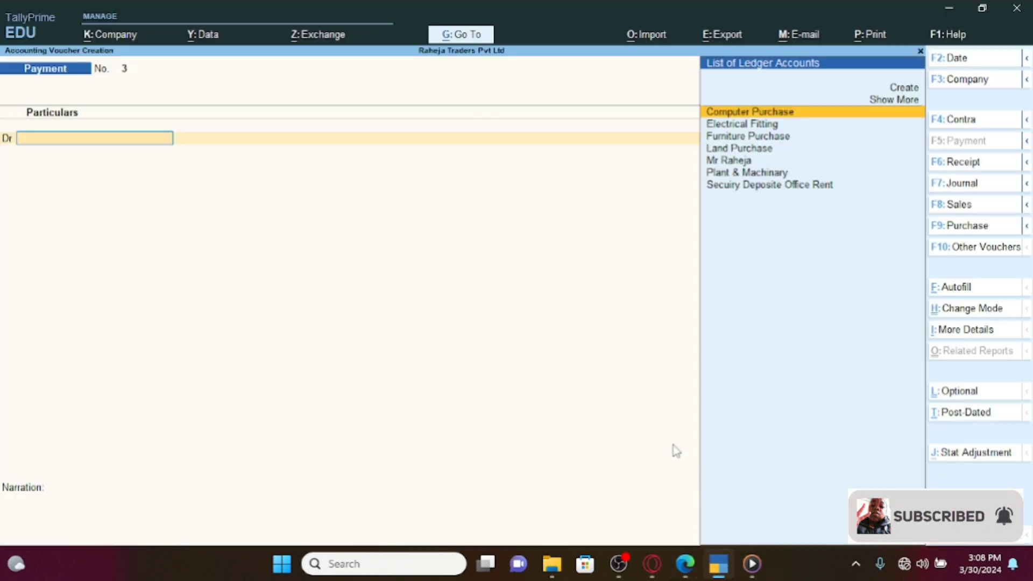
key(Up)
key(Up)
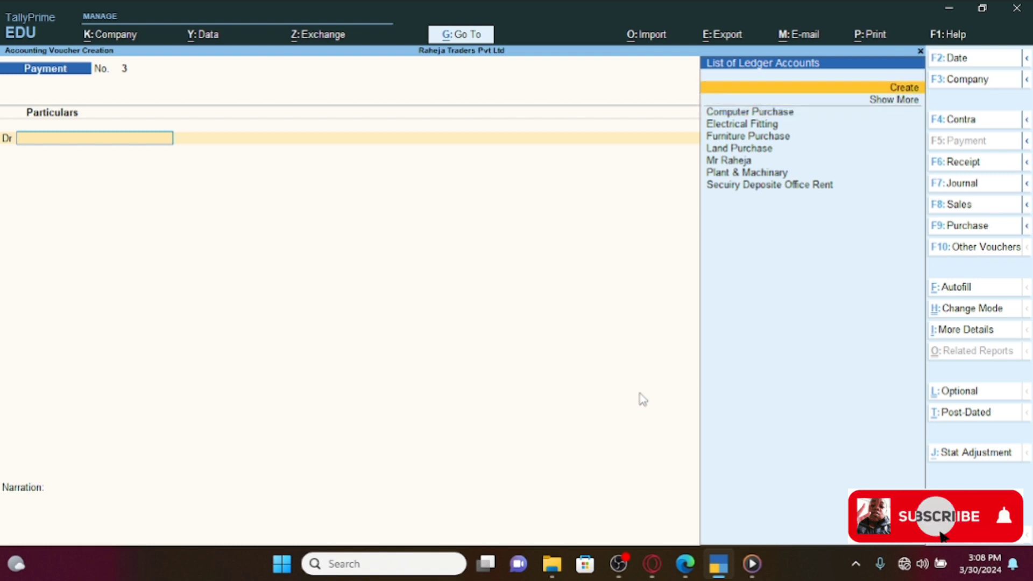
key(Return)
text(Sec)
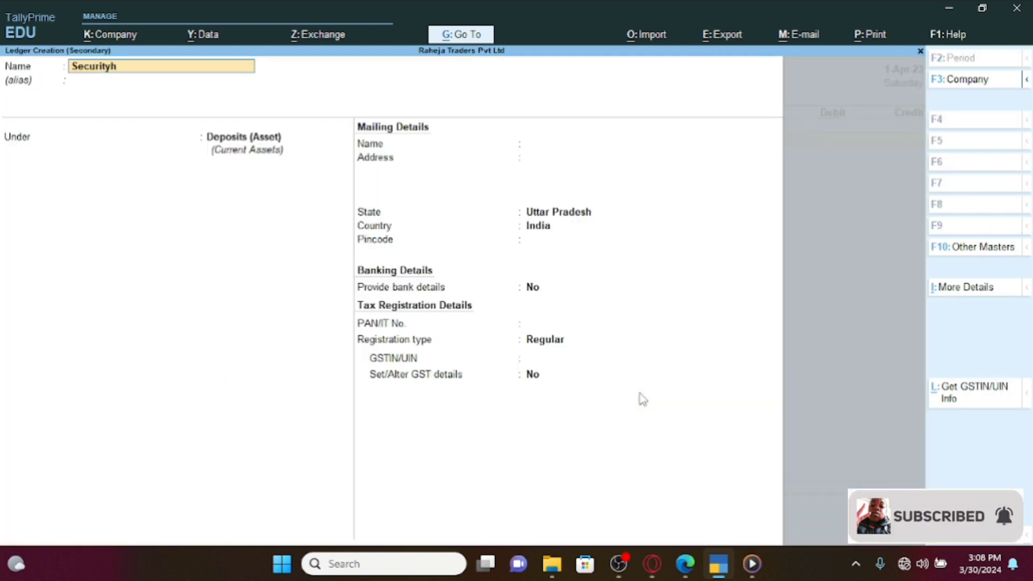
text(uri)
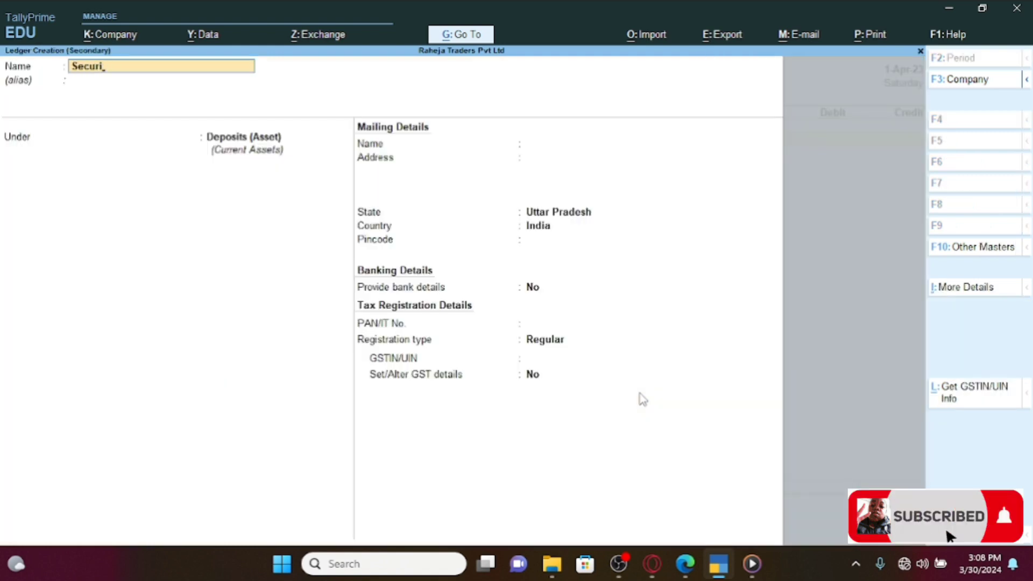
text(ty Depo)
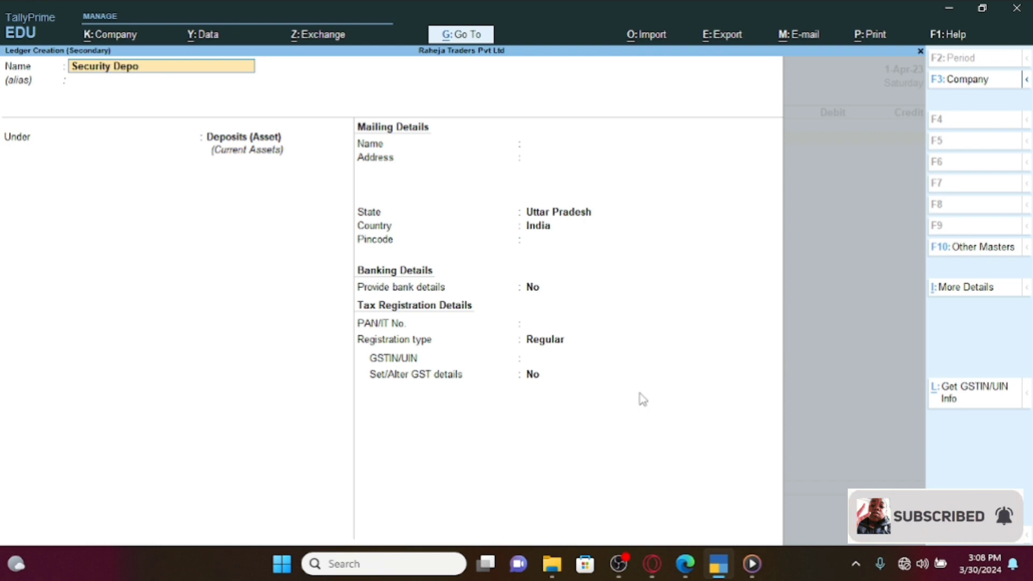
key(BackSpace)
text(osite)
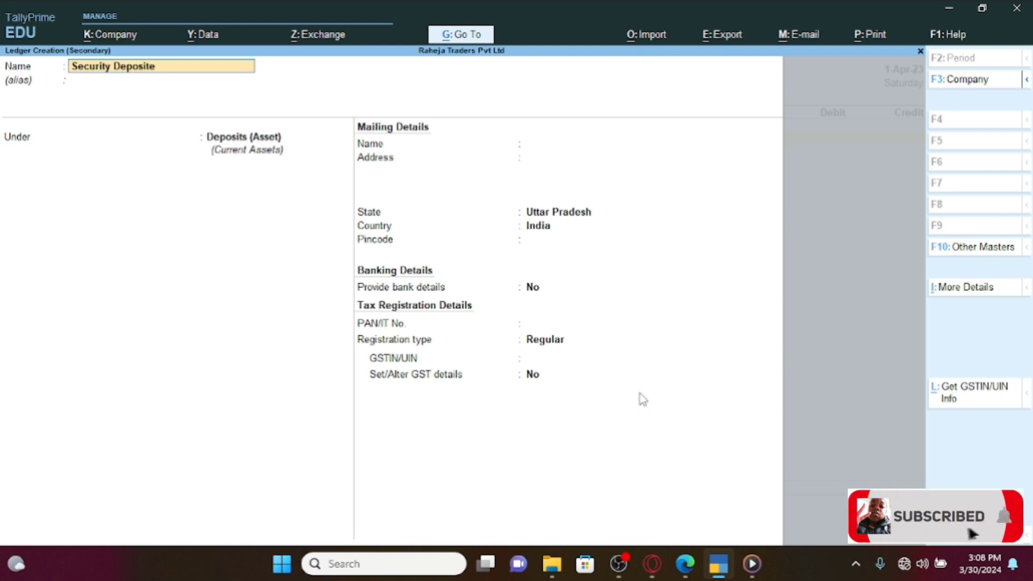
text( Godown)
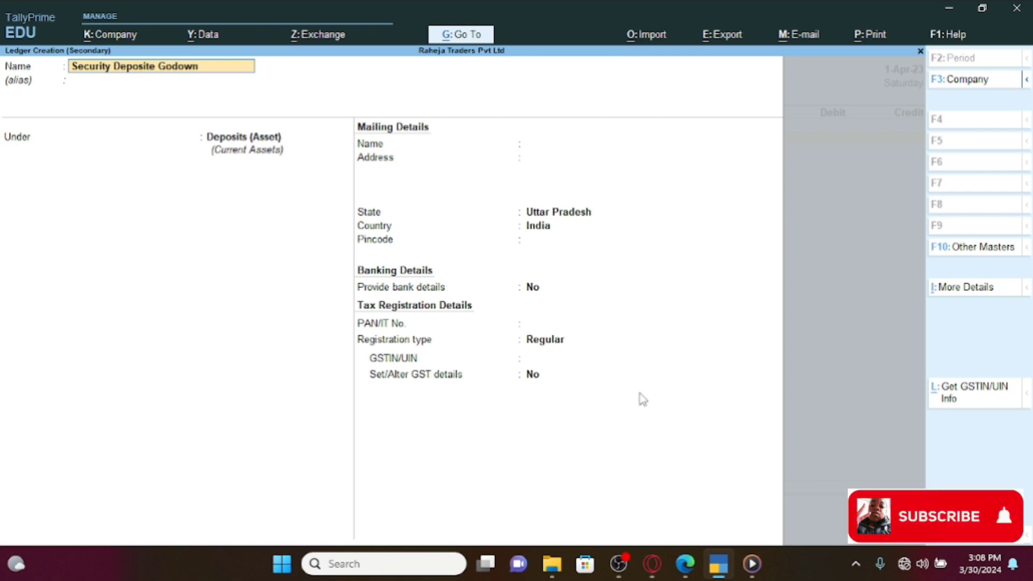
text( Rent)
key(Return)
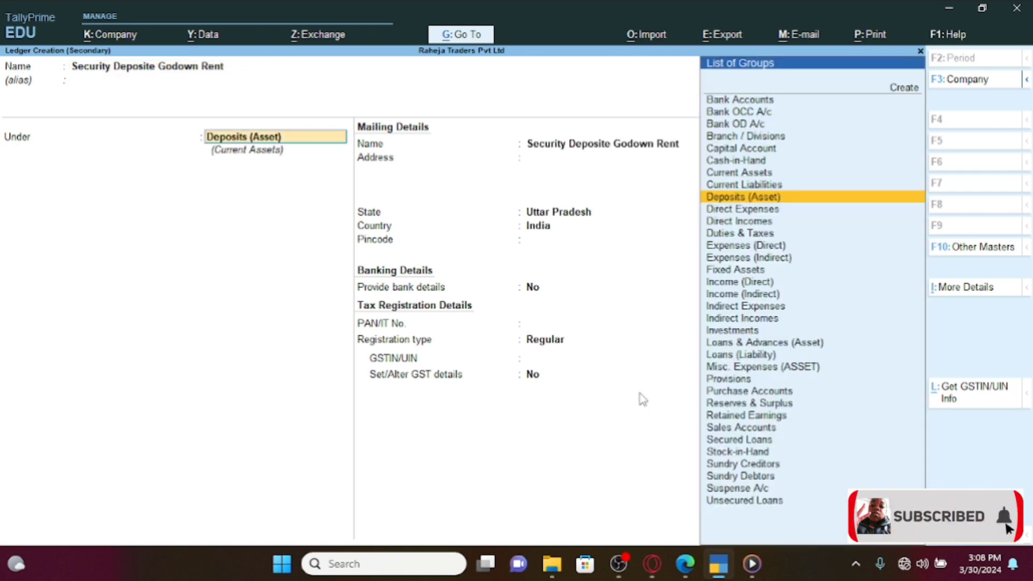
Keep the godown deposit ledger under Deposits (Asset) with the default mailing, banking and tax details, and save it
key(Return)
key(Return)
key(Return)
key(Return)
key(Return)
key(Return)
key(Return)
key(Return)
key(Return)
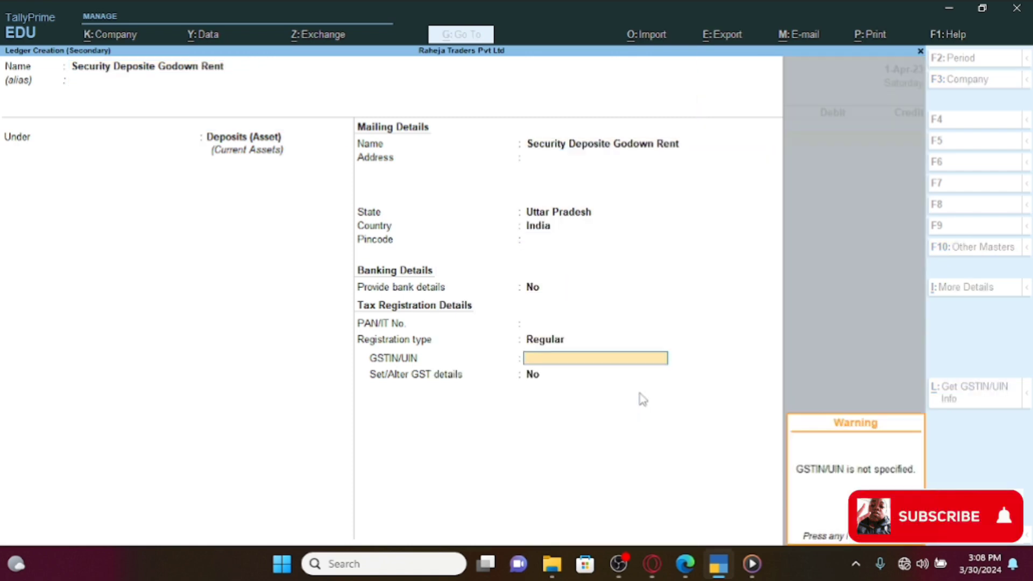
key(Return)
key(Return)
key(Return)
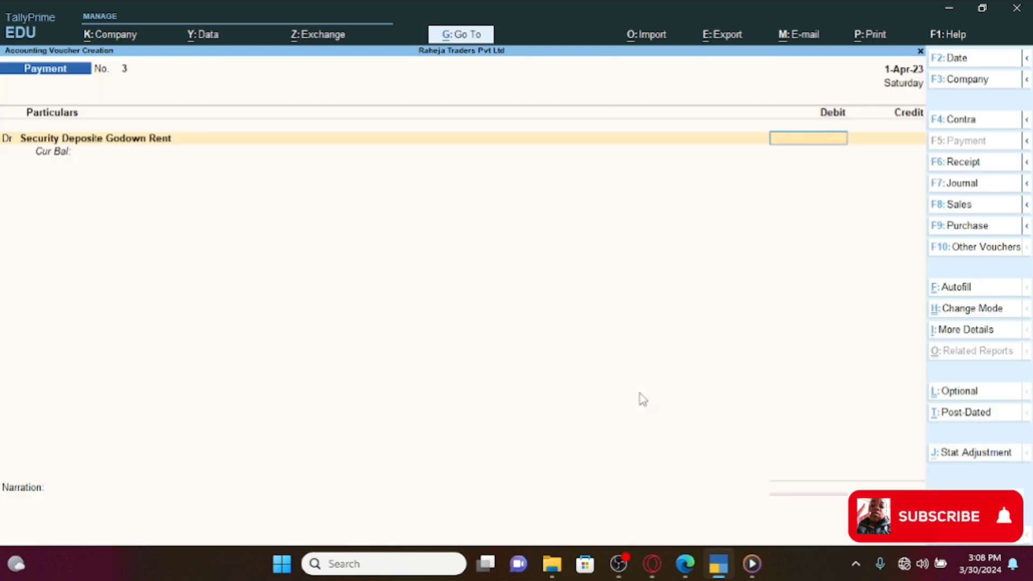
Set the godown rent security deposit's debit amount to 25000, checking the figure against transaction 5 in the PDF
text(25000)
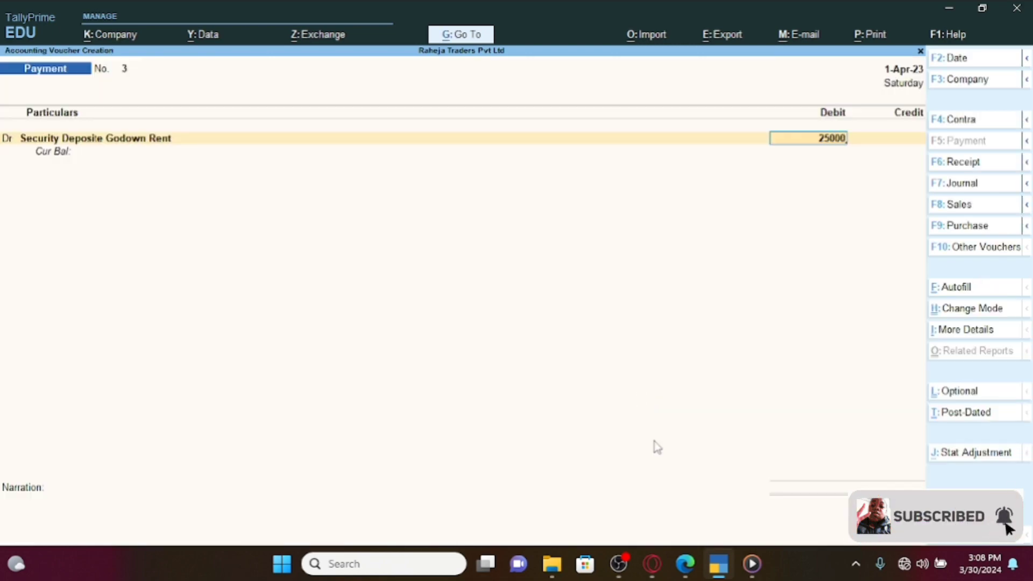
click(723, 559)
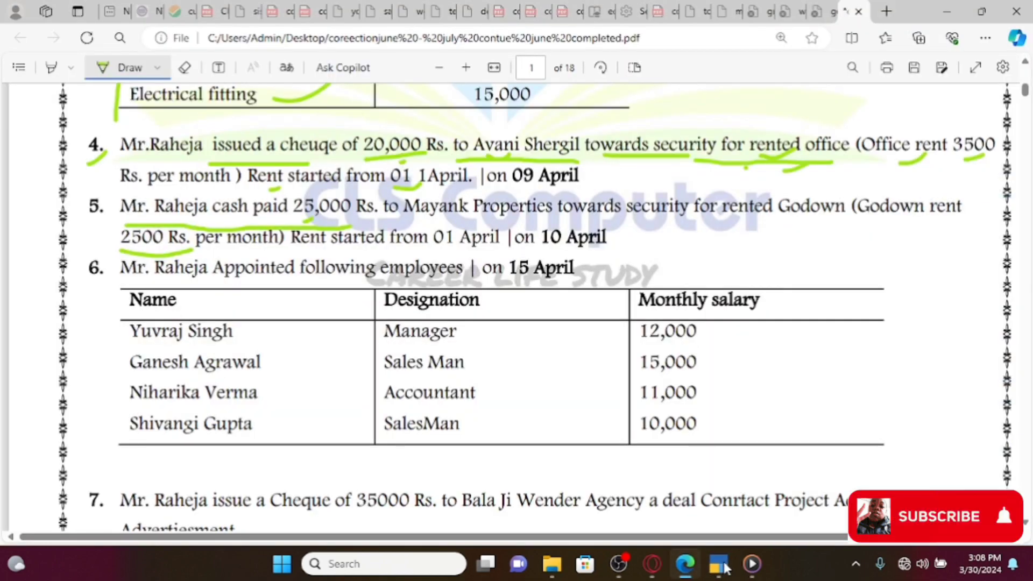
click(723, 565)
text(000)
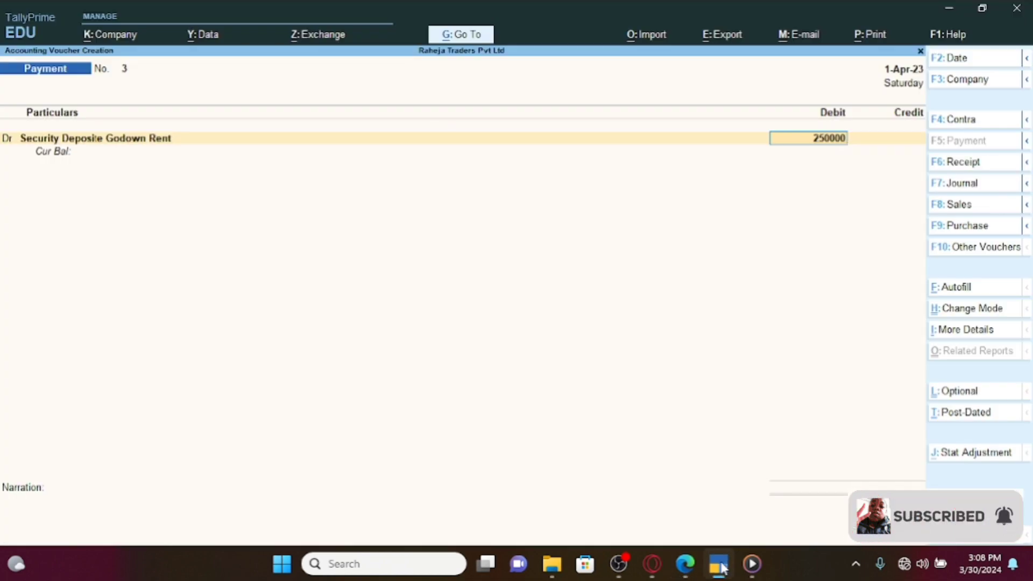
key(Return)
key(Return)
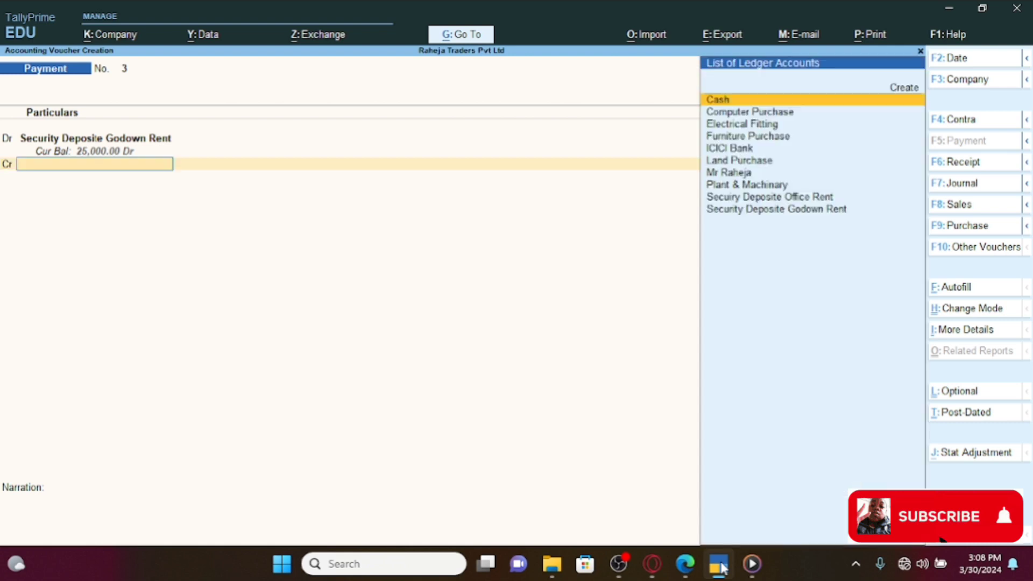
key(BackSpace)
key(BackSpace)
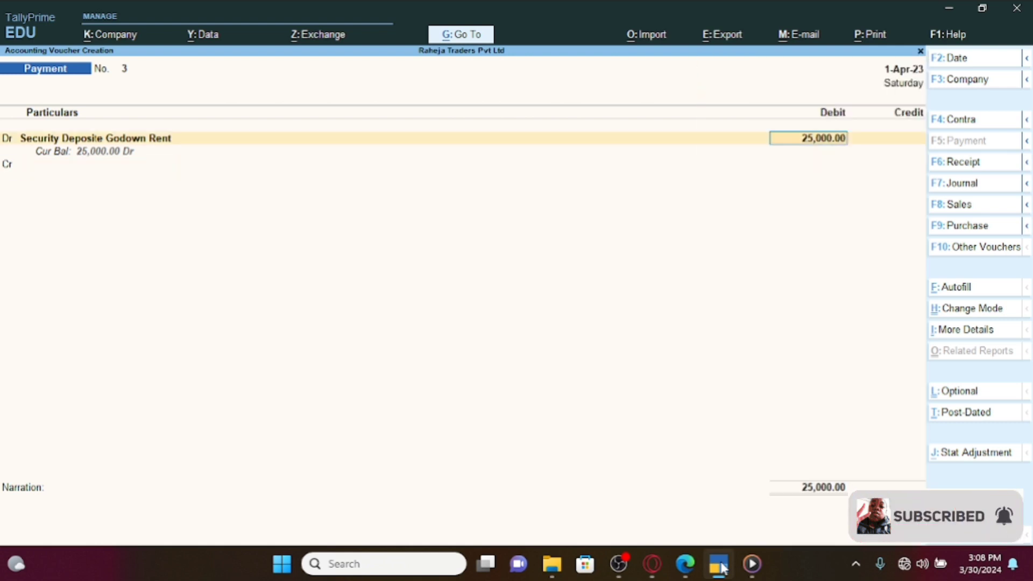
text(25)
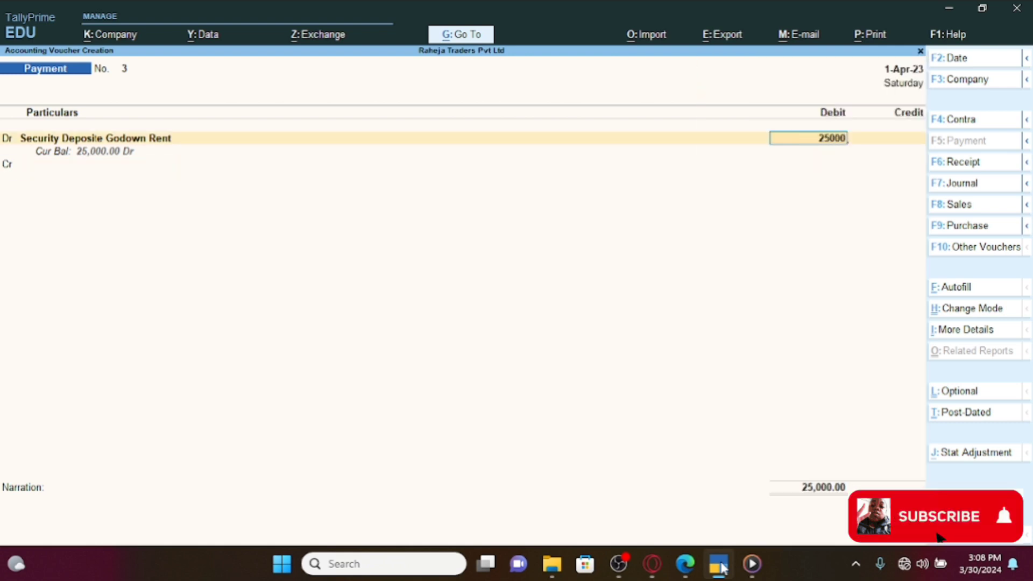
Complete the 25,000 Security Deposite Godown Rent payment by crediting Cash, save it without a narration and leave voucher entry
key(Return)
key(Return)
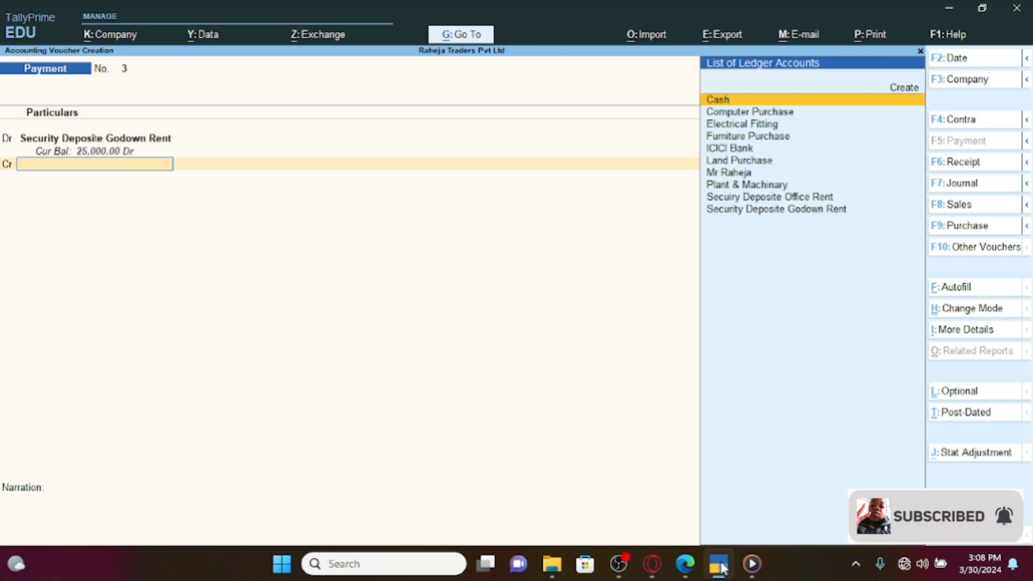
key(Return)
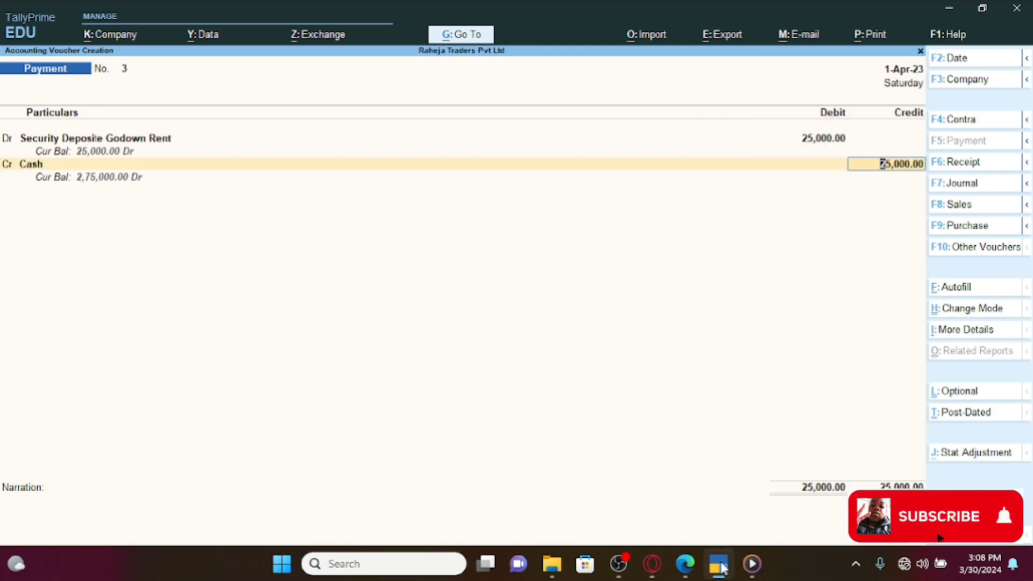
key(Return)
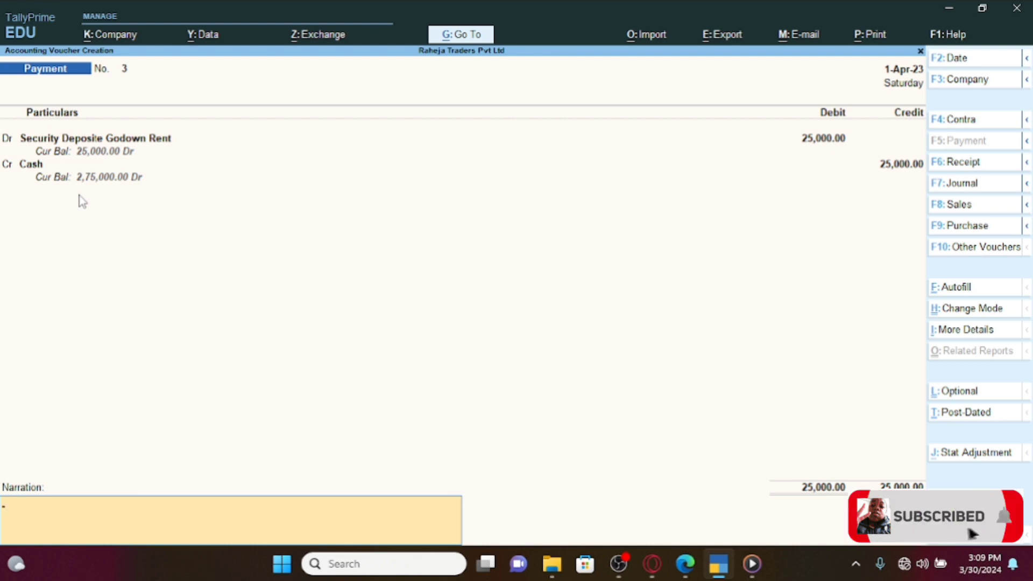
key(Return)
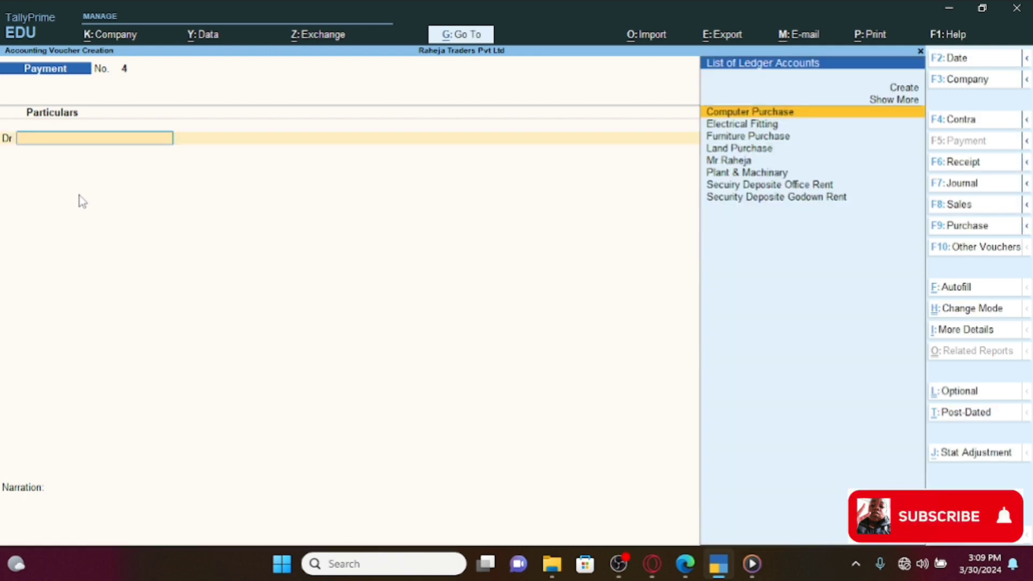
key(Escape)
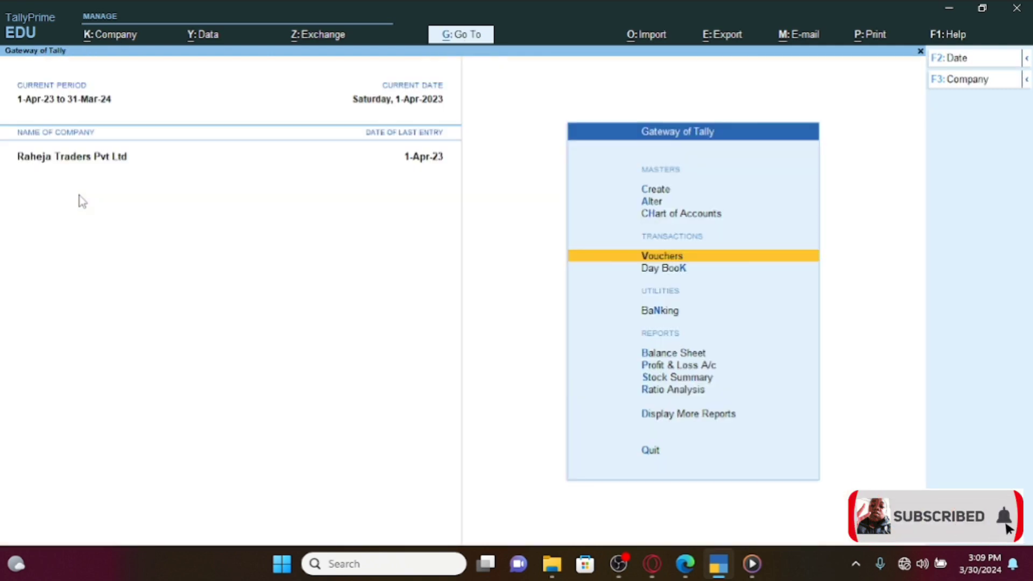
Open the Day Book for 1-Apr-23 and bring up the capital receipt voucher for alteration
key(Up)
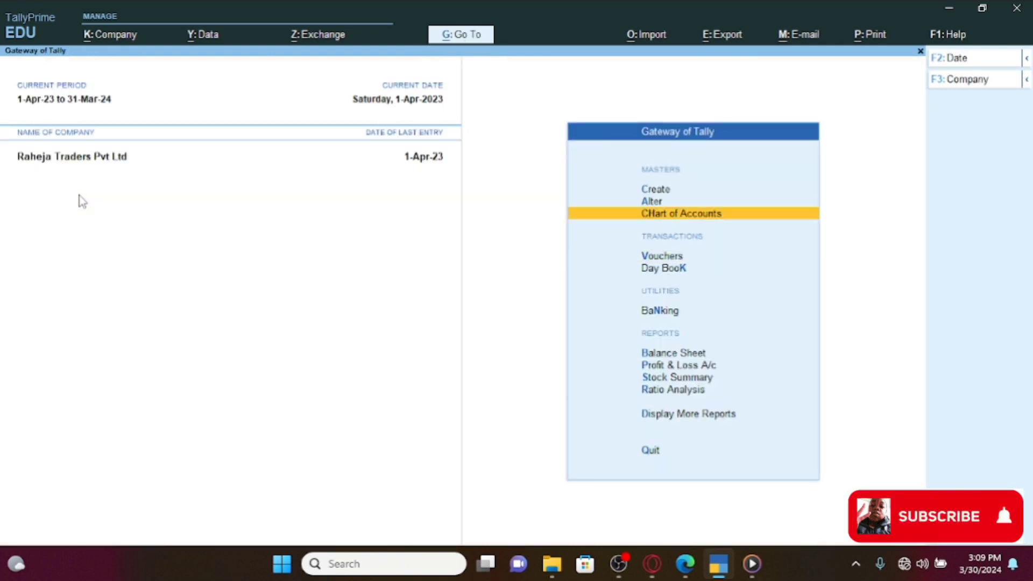
key(Up)
key(Down)
key(Down)
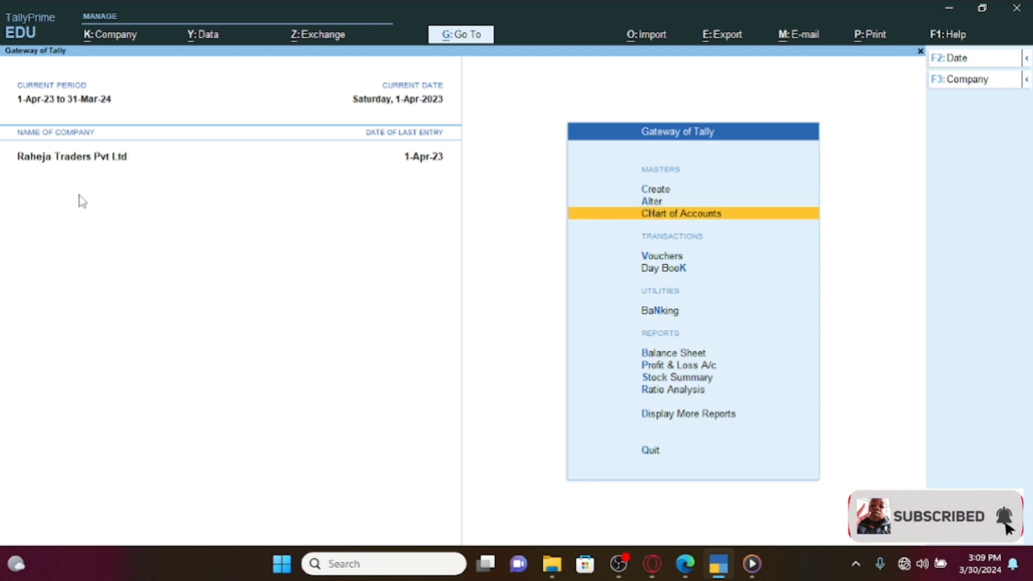
key(Down)
key(Return)
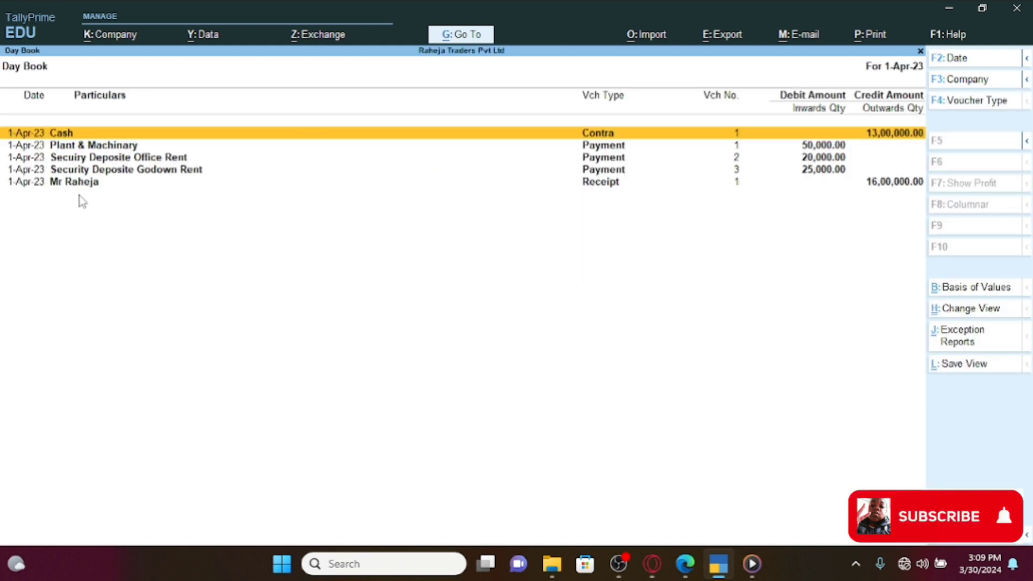
key(Down)
key(Down)
key(Down)
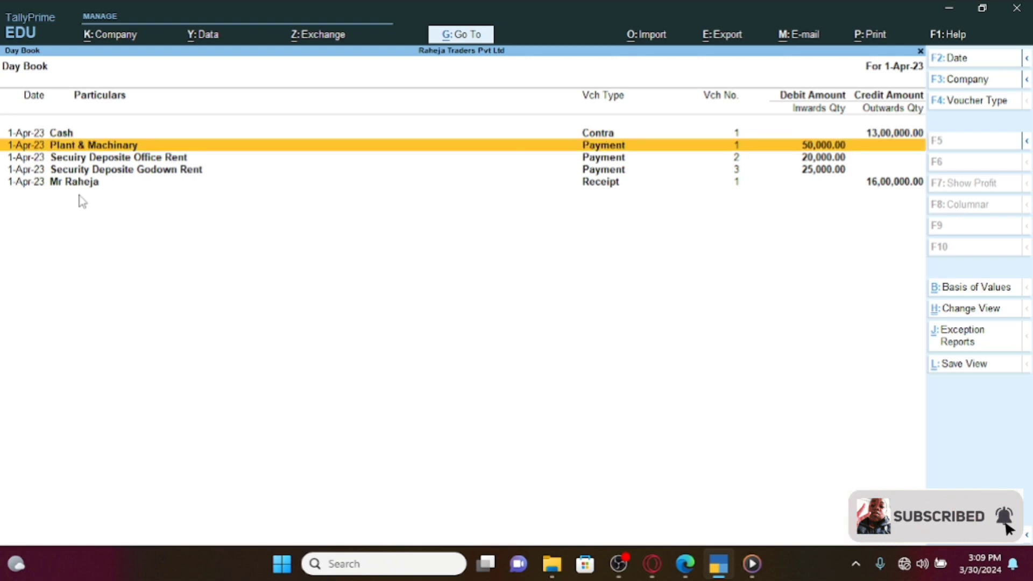
key(Down)
key(Return)
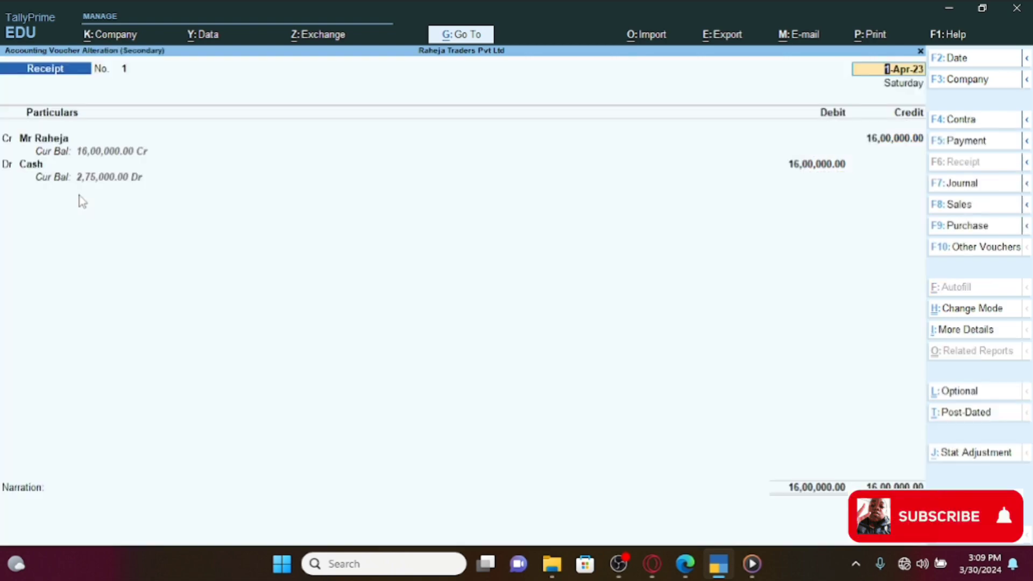
Switch to the exercise PDF in Edge and underline the 20 lakh cash capital in transaction 1
click(722, 563)
scroll(717, 385, up, 5)
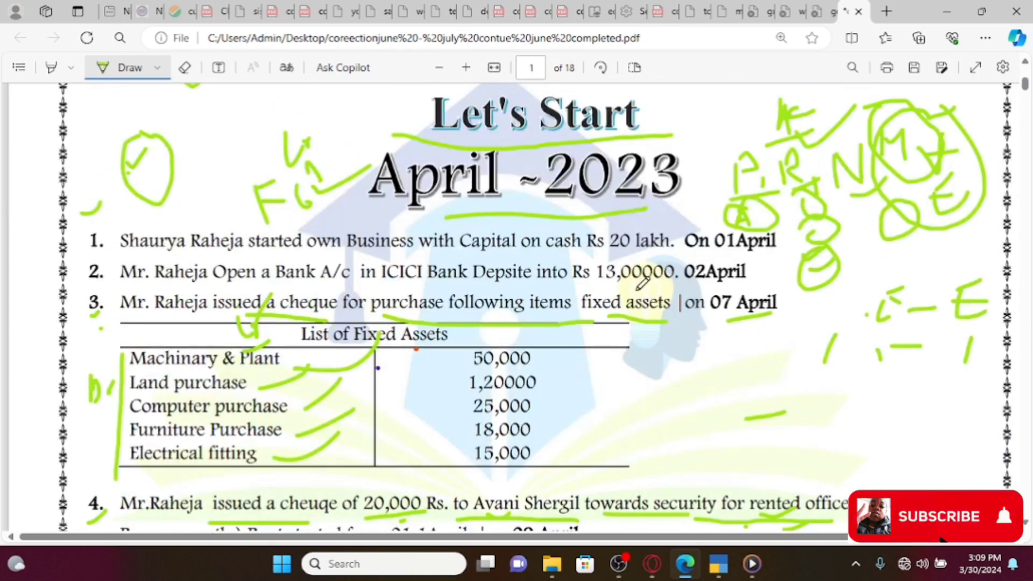
drag(609, 249, 672, 246)
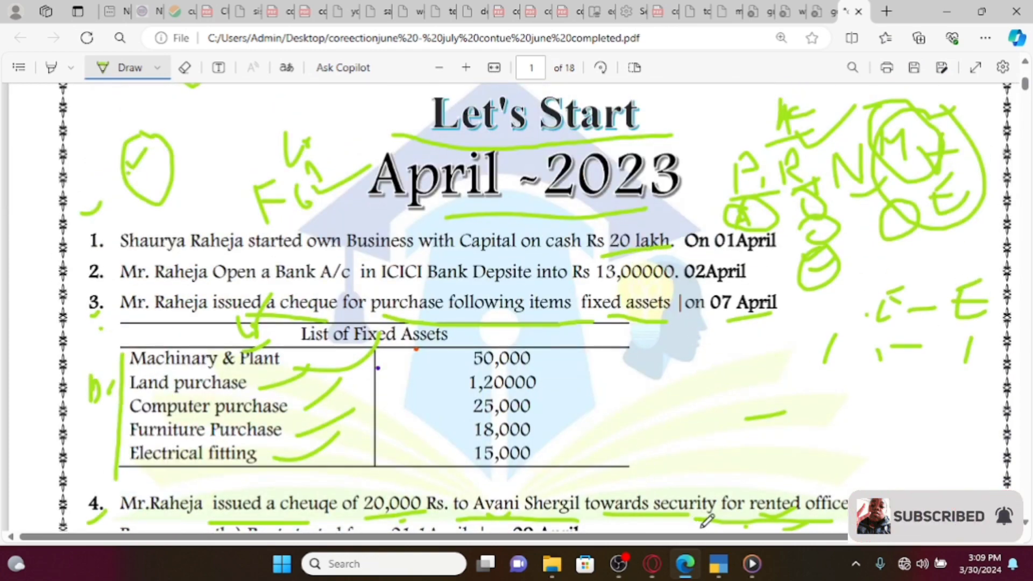
Back in TallyPrime, set the owner's capital credit in the receipt voucher to 20,00,000 and save it with Cash debited
click(718, 563)
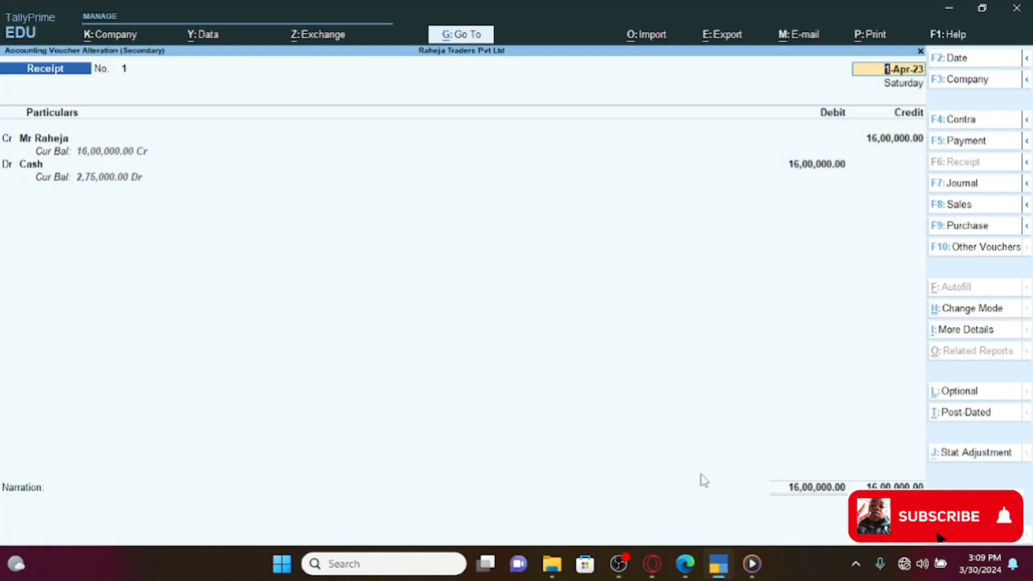
key(Return)
key(Return)
key(Return)
text(200000)
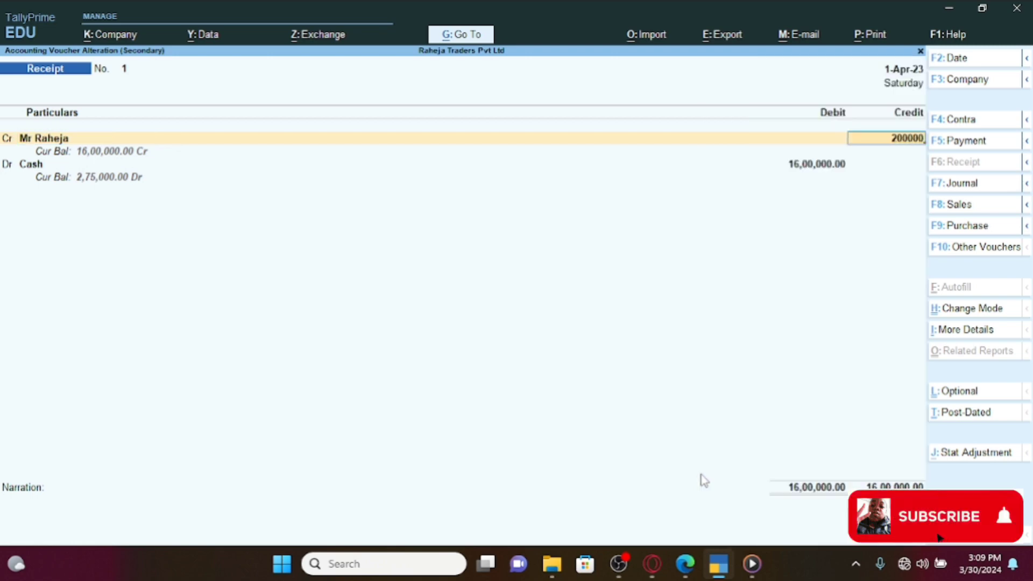
text(,00,00)
key(Return)
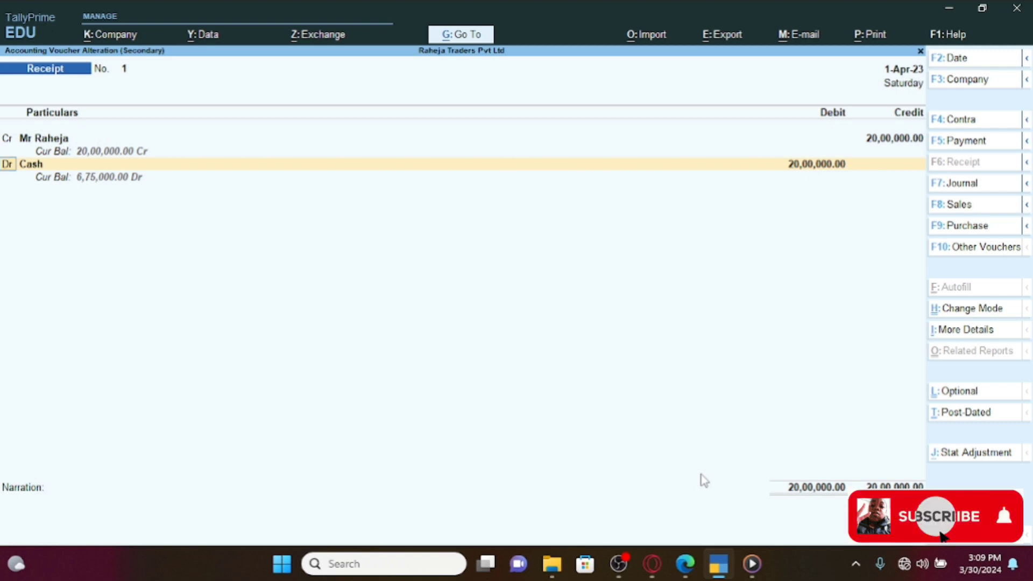
key(Return)
key(Return)
key(Return)
key(Return)
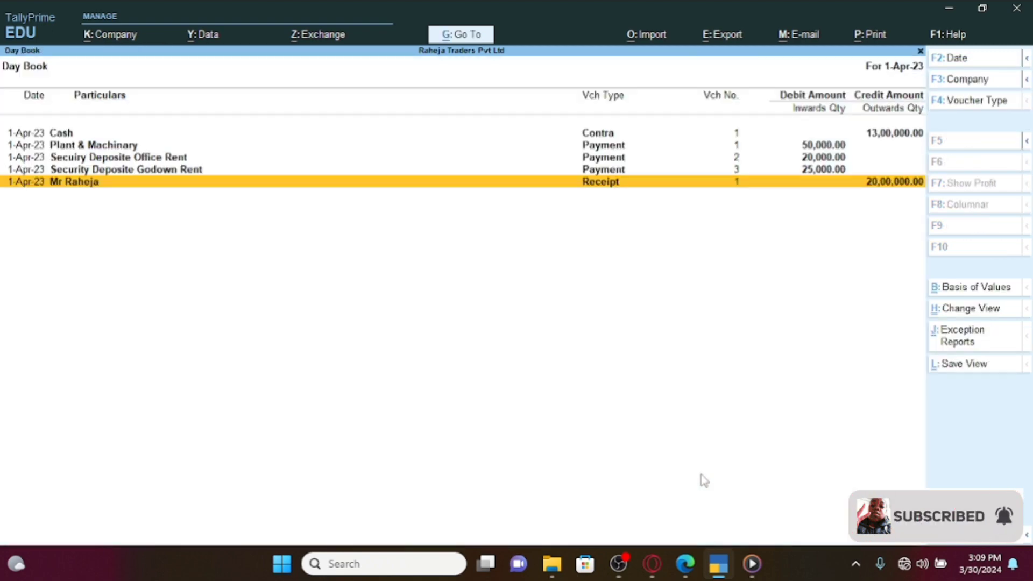
Reopen the Day Book and review the contra, payment and receipt entries for 1-Apr-23, then return to the Gateway of Tally
key(Escape)
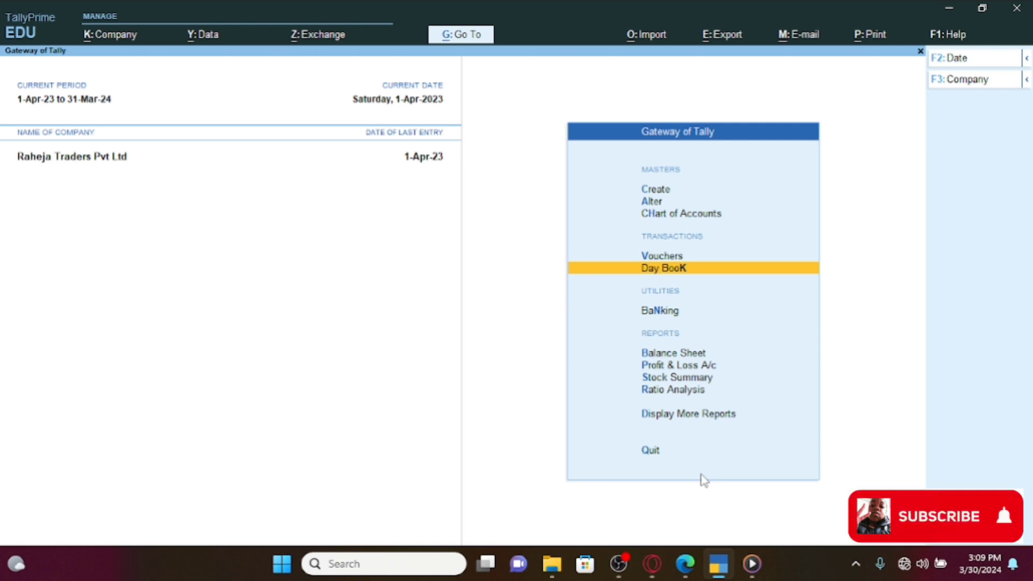
key(Up)
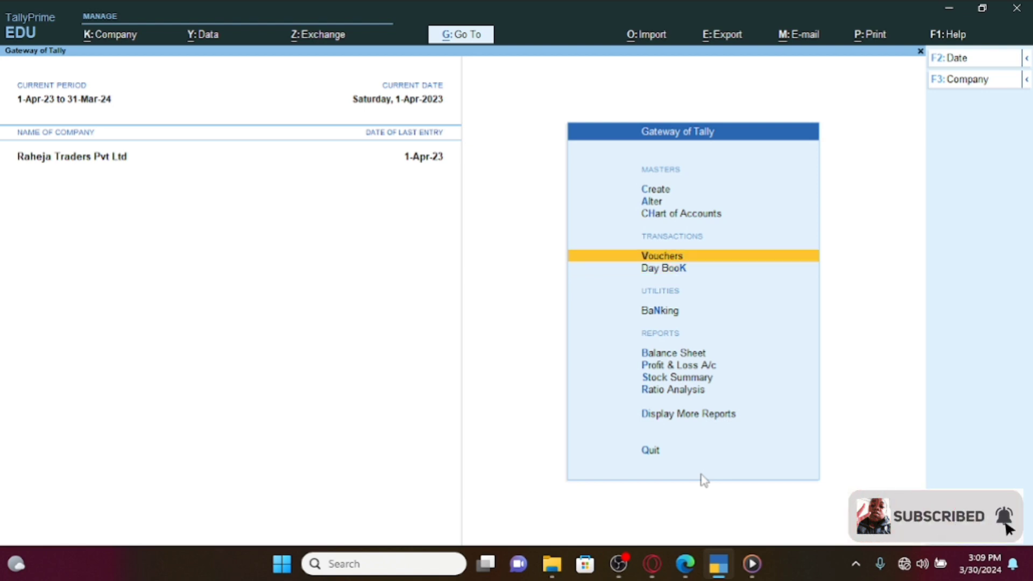
key(Down)
key(Return)
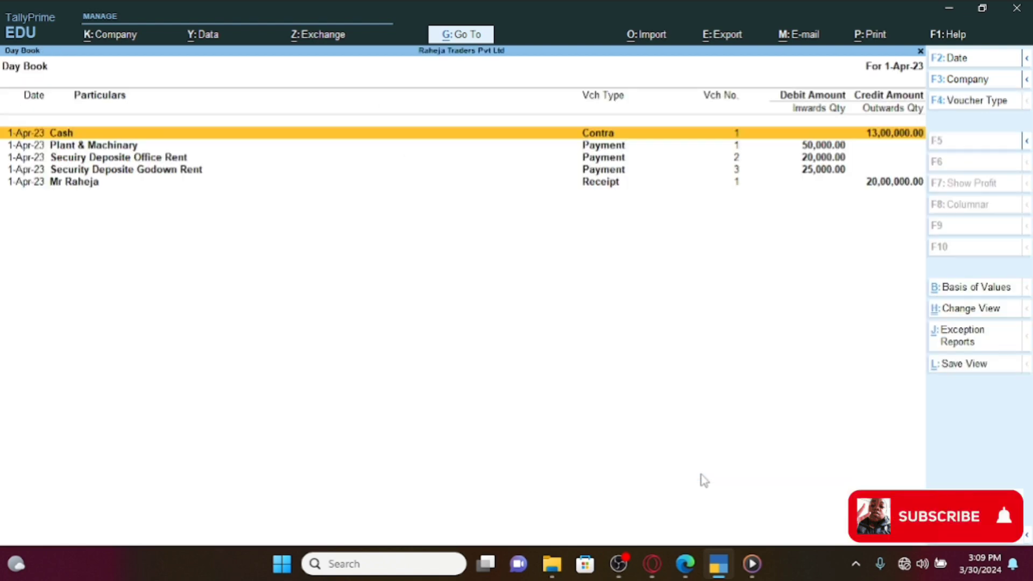
key(Down)
key(Down)
key(Down)
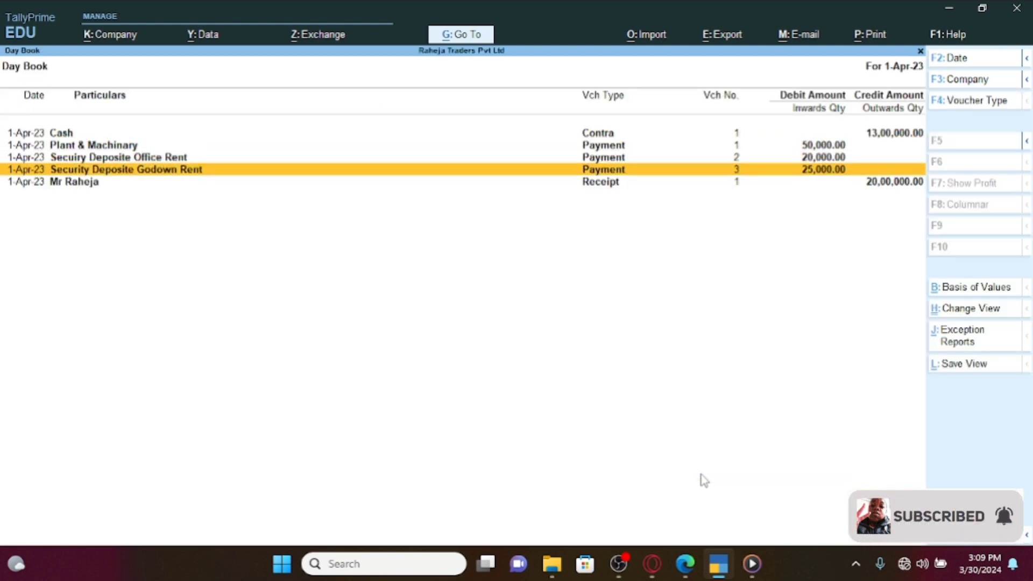
key(Up)
key(Up)
key(Up)
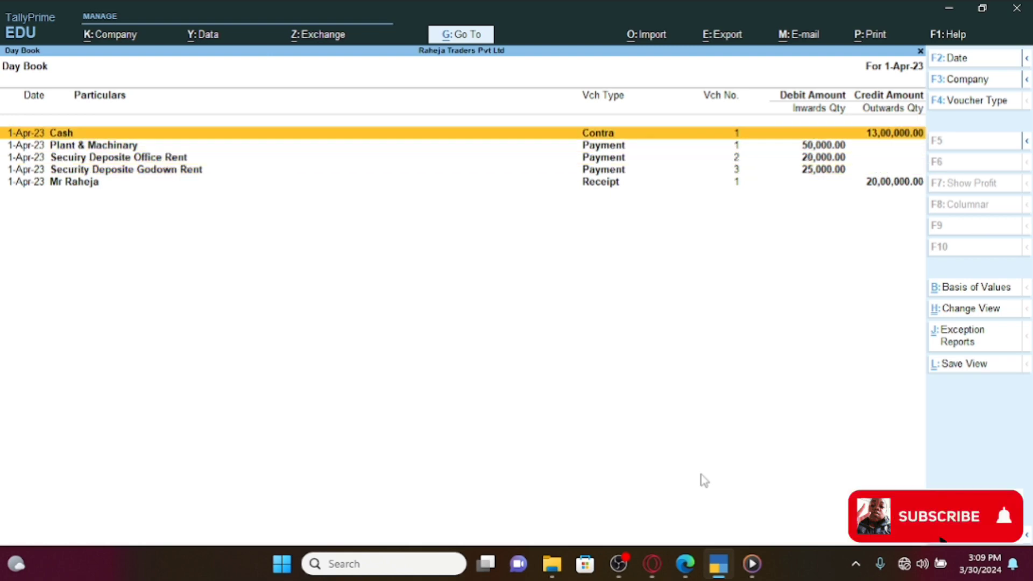
key(Down)
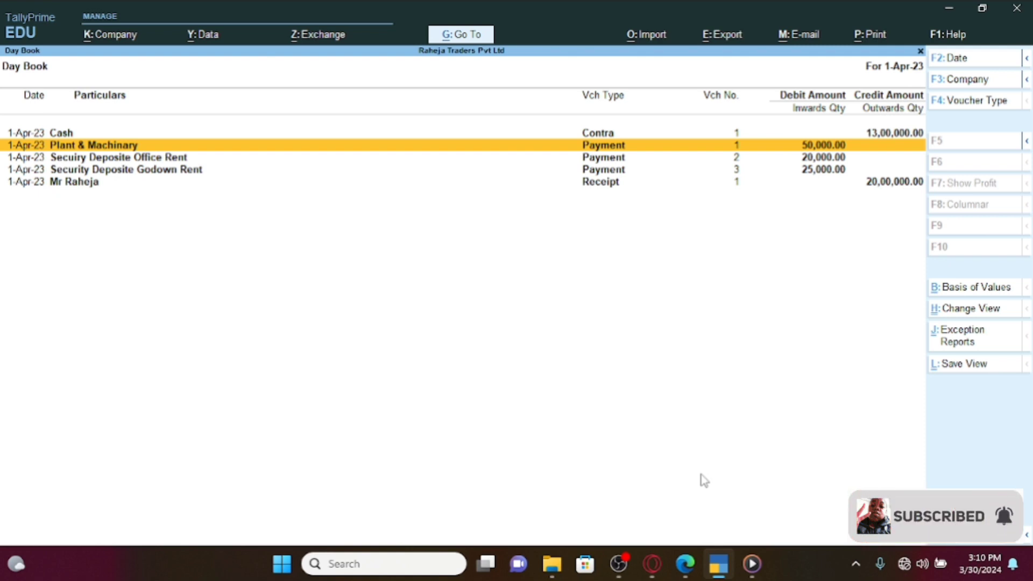
key(Escape)
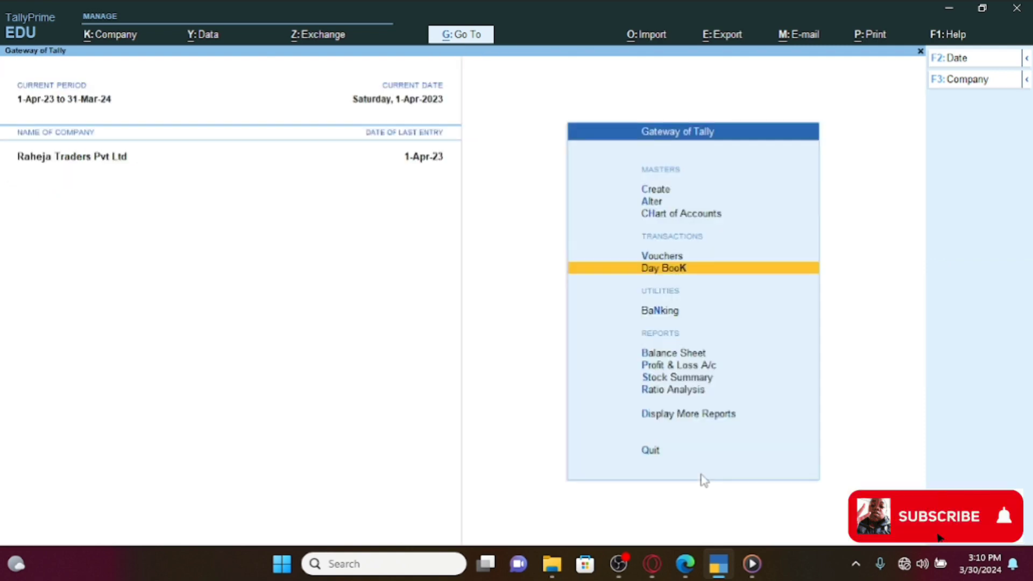
Switch to the exercise PDF in Edge and mark the number of transaction 5, the godown security payment
key(alt+Tab)
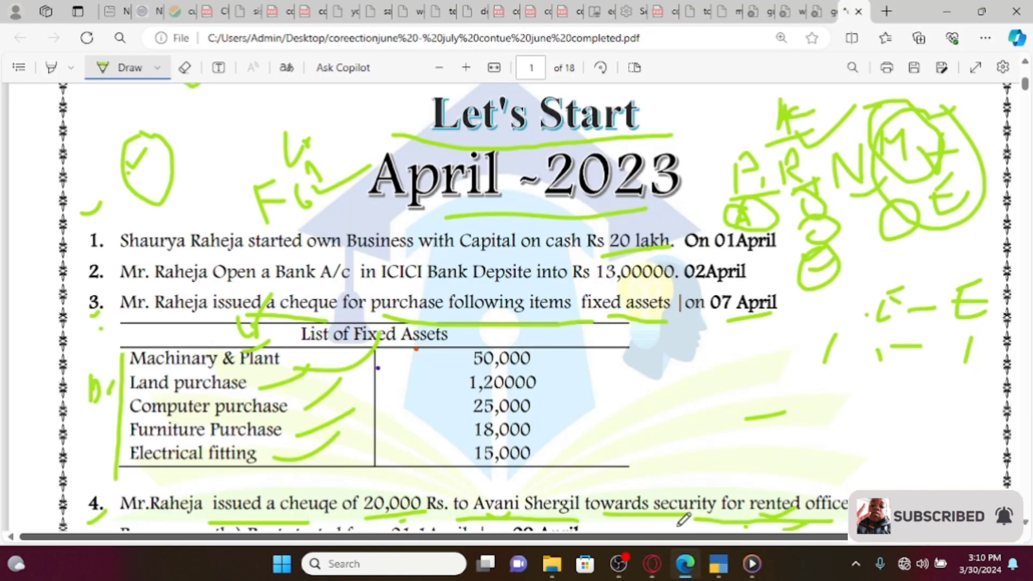
scroll(638, 472, down, 3)
scroll(528, 394, down, 3)
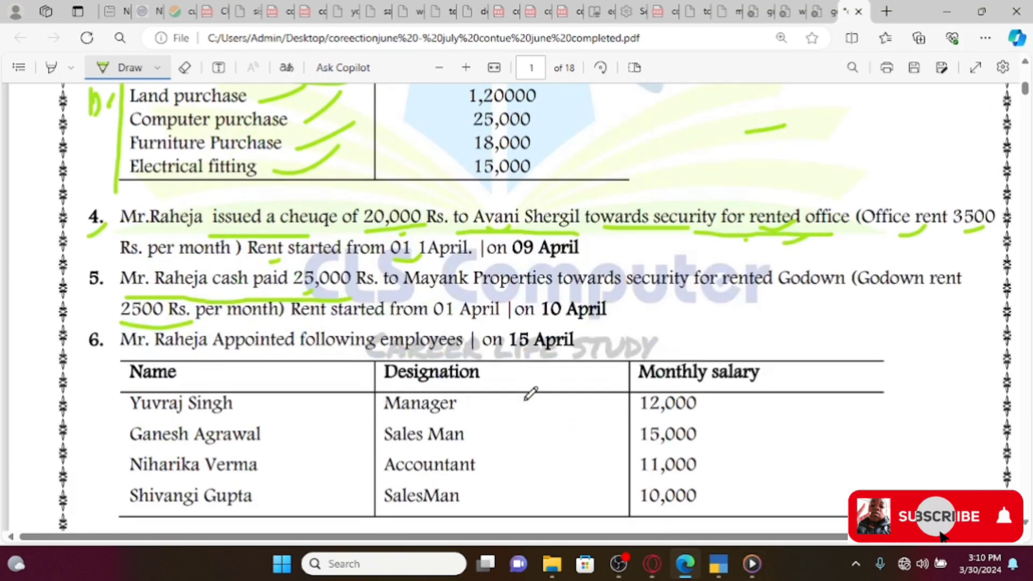
drag(82, 294, 116, 289)
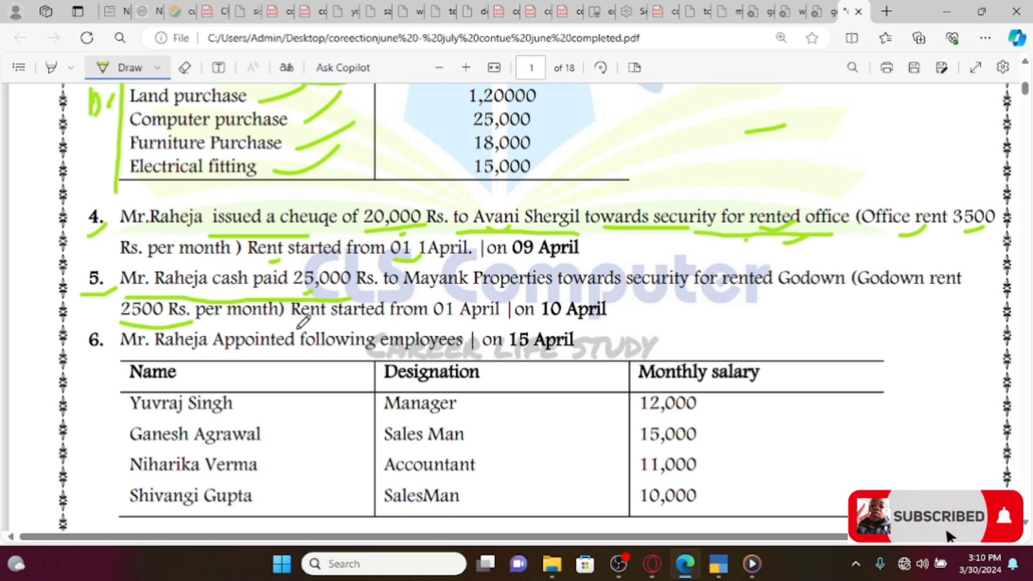
Mark transaction 6 in the PDF at its number, the word Appointed and the date 15 April
scroll(303, 321, down, 2)
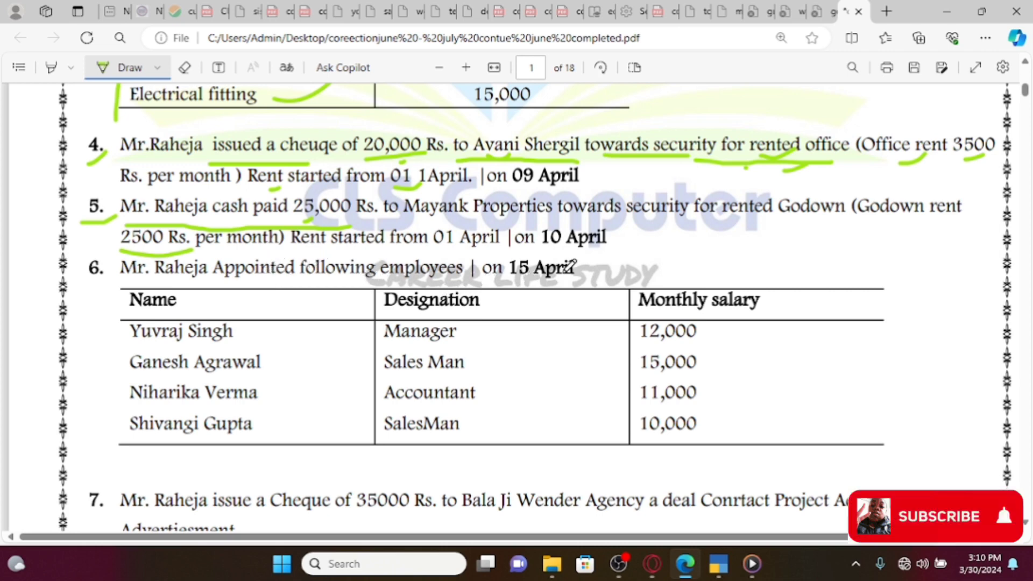
drag(585, 273, 624, 259)
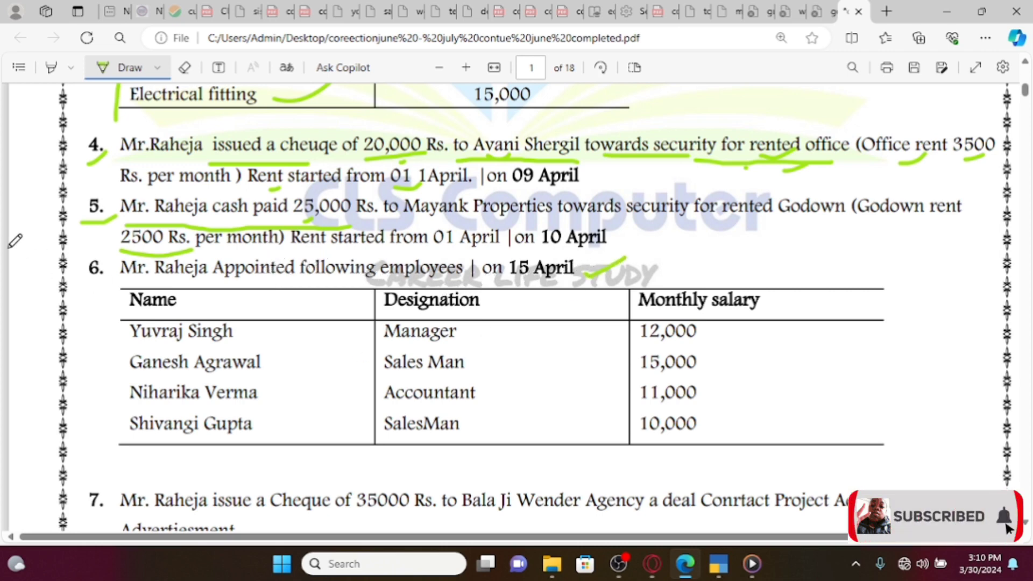
drag(86, 281, 129, 278)
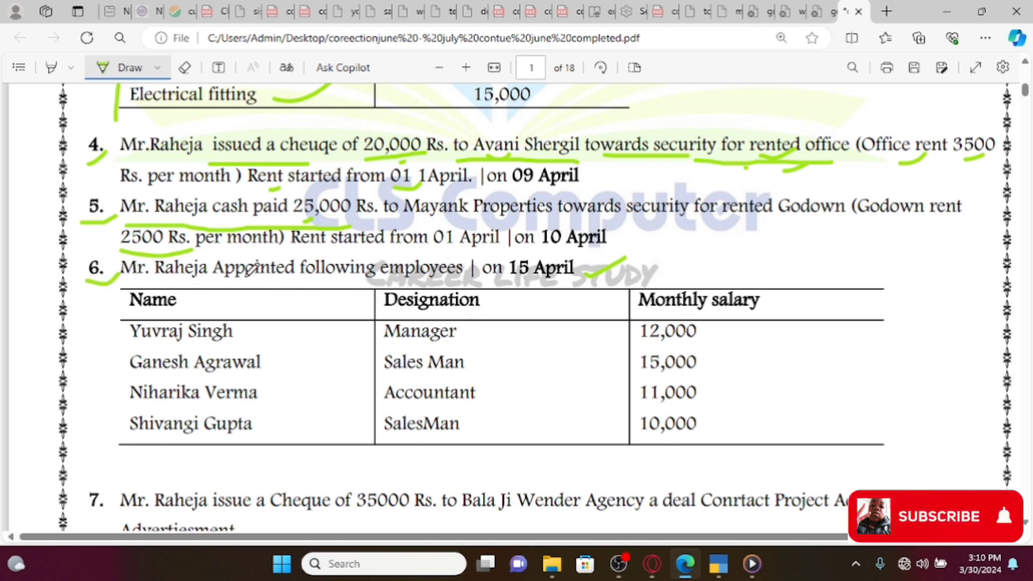
scroll(259, 310, down, 1)
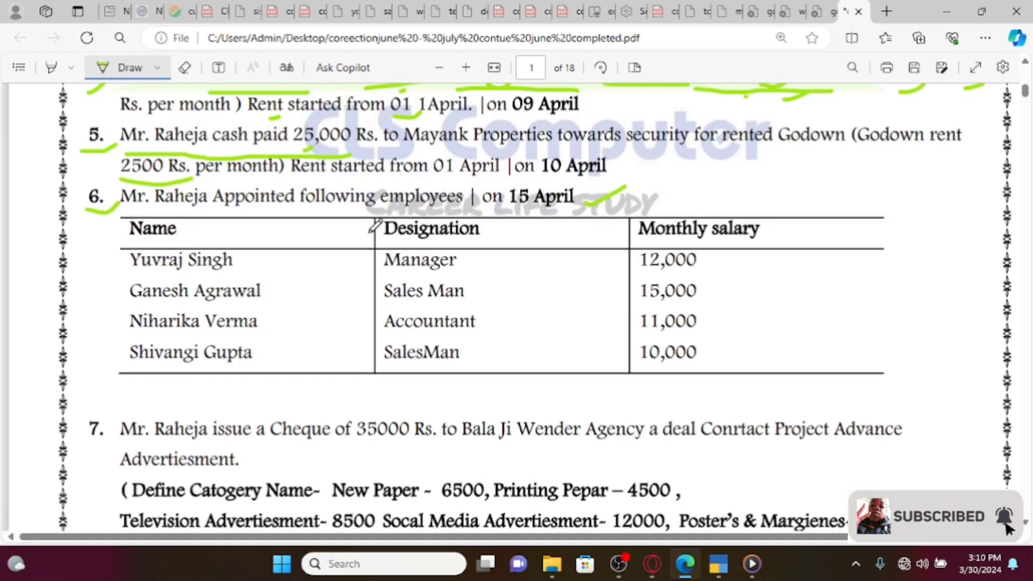
drag(281, 203, 316, 195)
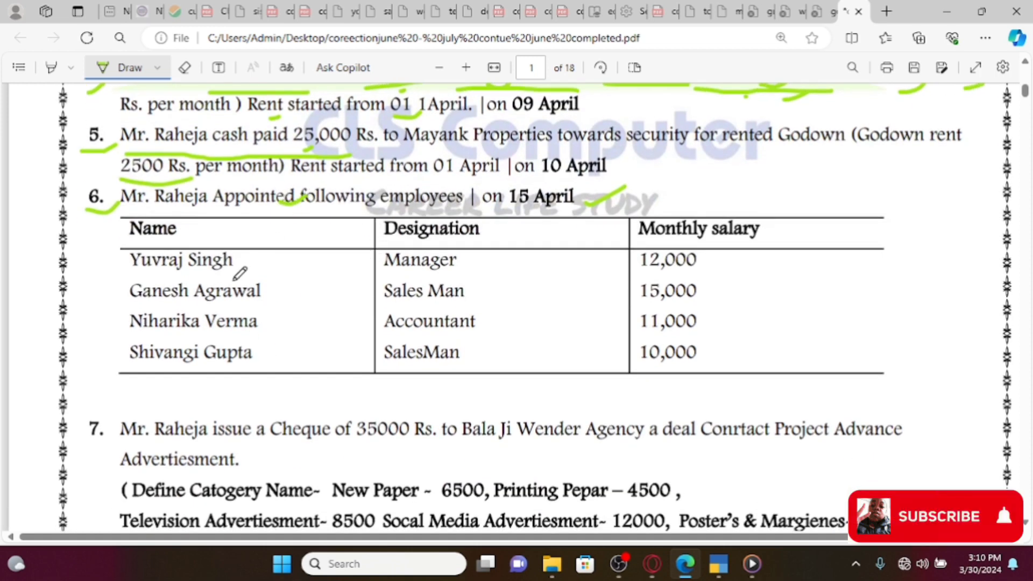
Tick each of the four employee names in the transaction 6 salary table
drag(248, 265, 329, 240)
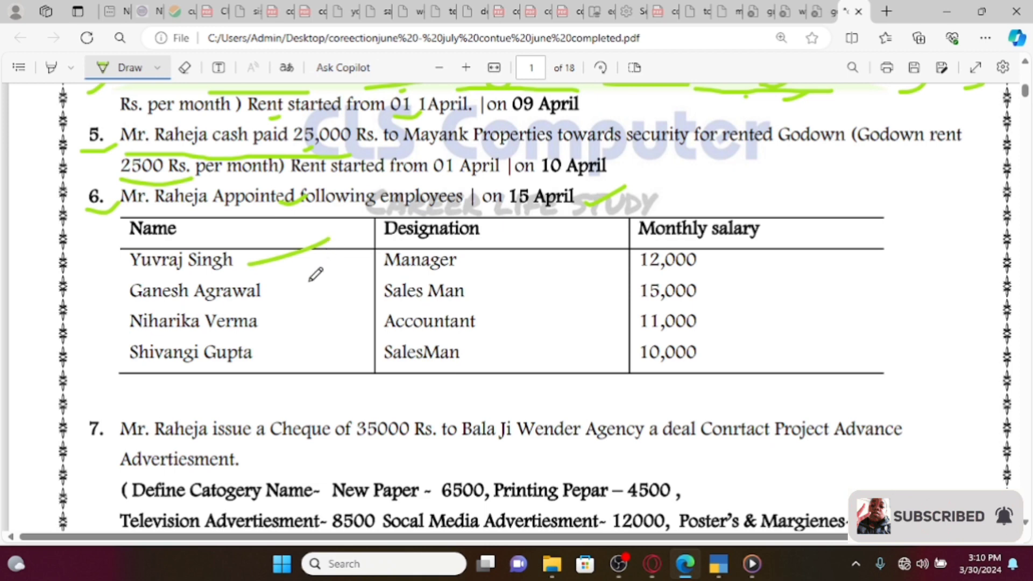
drag(286, 295, 316, 273)
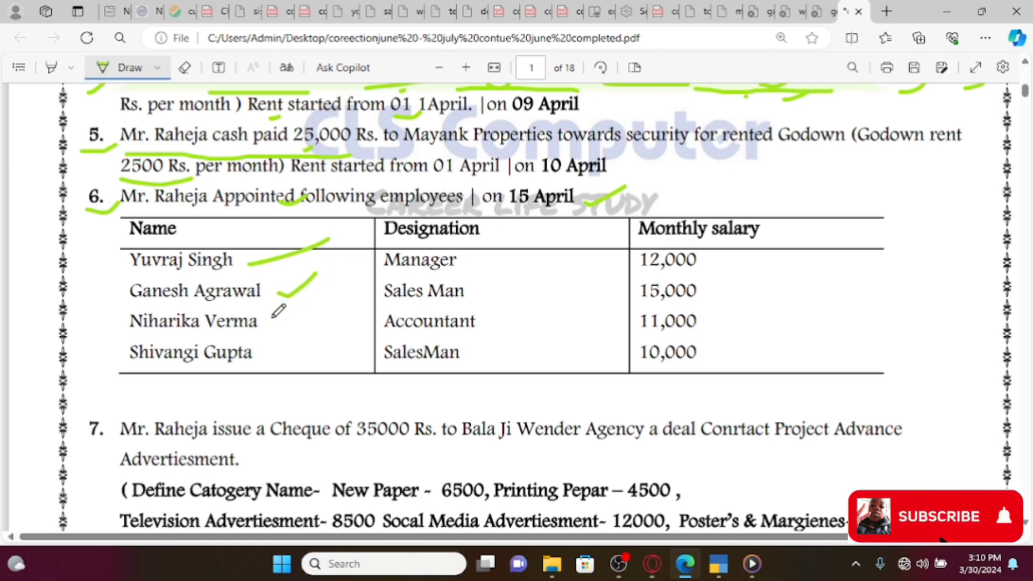
drag(273, 321, 315, 307)
drag(277, 353, 318, 350)
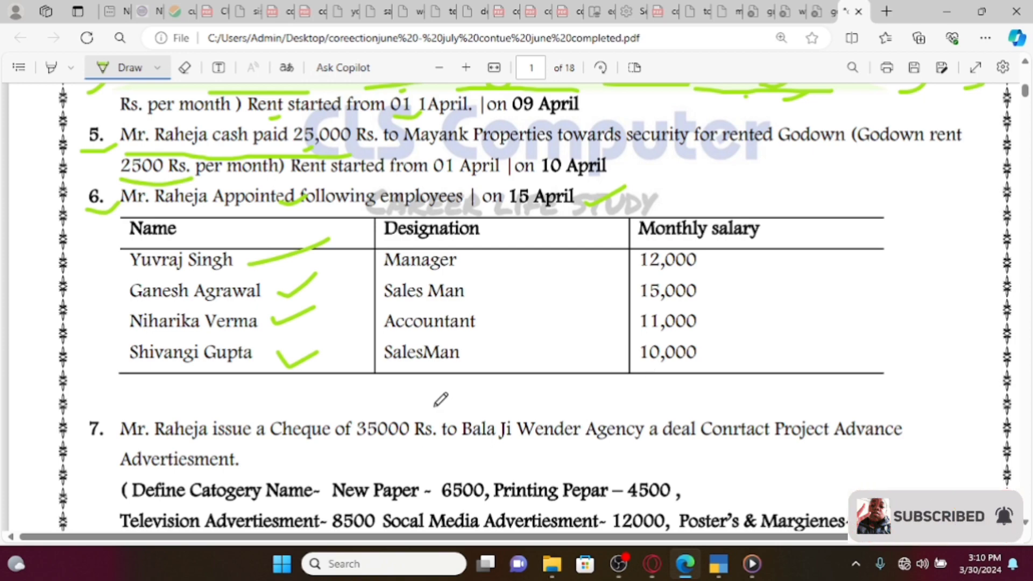
scroll(440, 400, down, 1)
scroll(438, 397, up, 3)
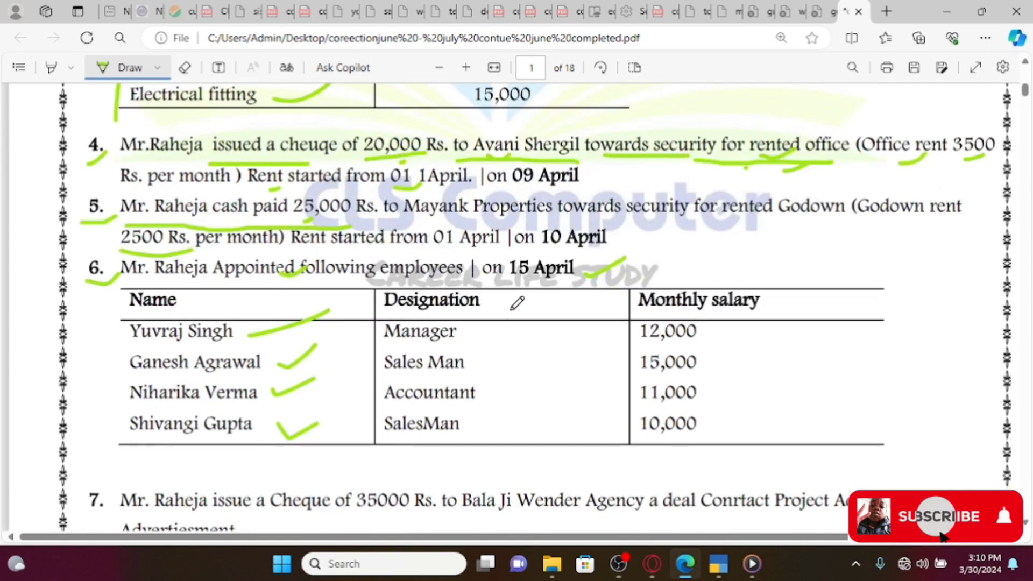
Underline 15 April in transaction 6, circle the blank area beside the Name heading and add a stroke in the margin
drag(516, 278, 557, 264)
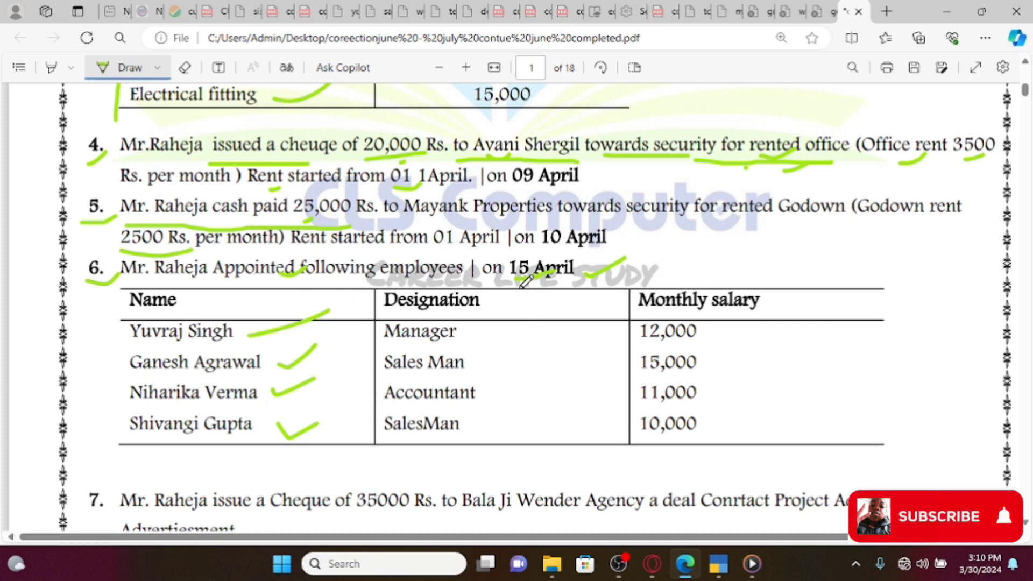
drag(191, 295, 272, 311)
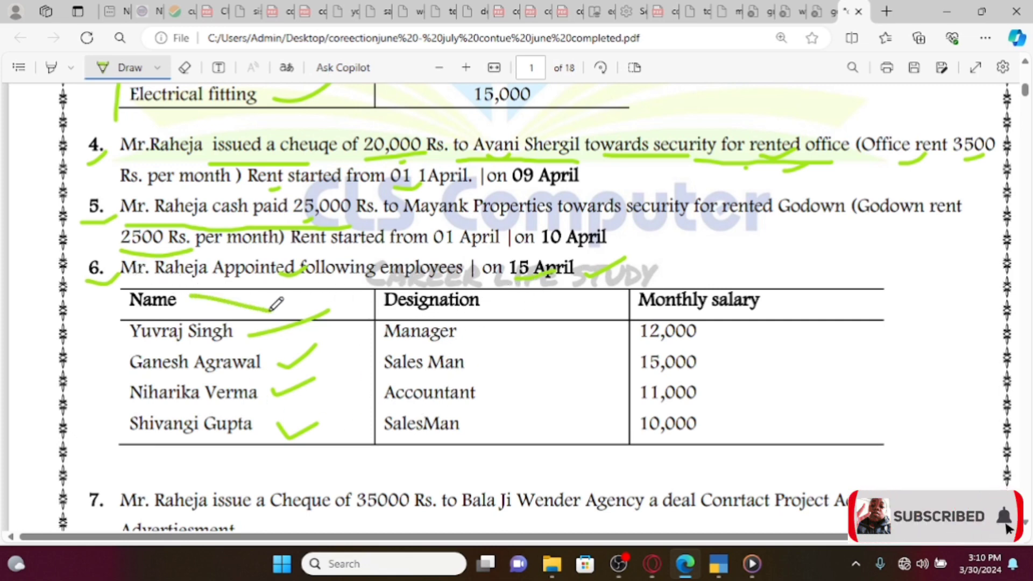
mouse_move(276, 276)
mouse_down()
mouse_move(197, 283)
mouse_move(254, 323)
mouse_move(298, 291)
mouse_move(279, 276)
mouse_up()
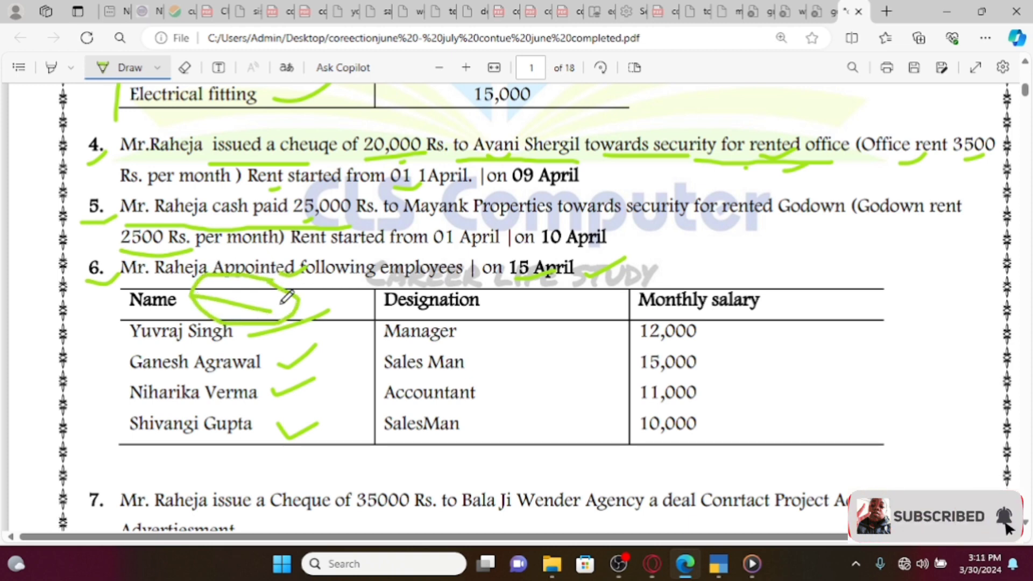
scroll(305, 324, down, 3)
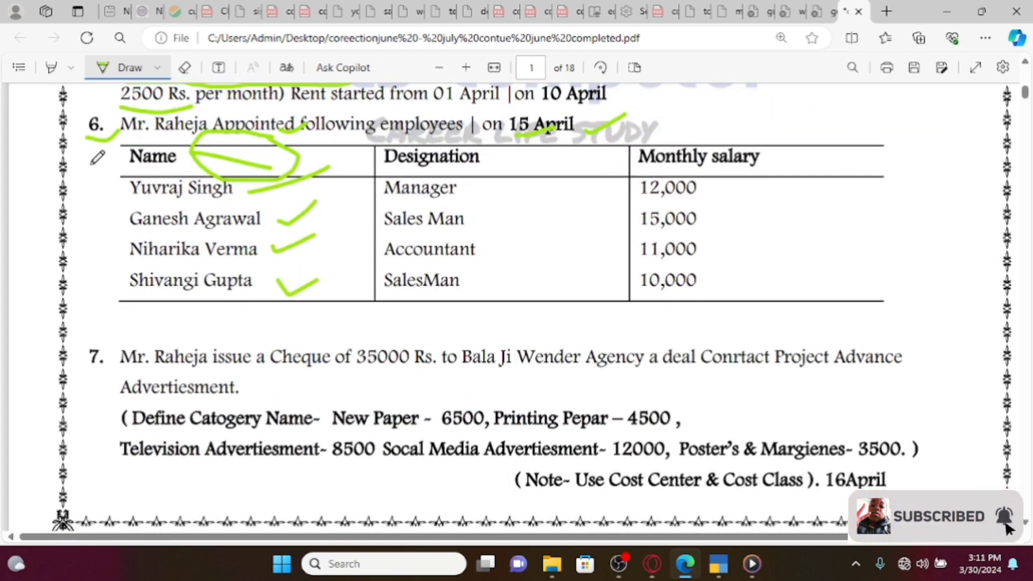
drag(73, 165, 97, 151)
Underline the 35000 cheque amount, the five category amounts and the Cost Center & Cost Class note in transaction 7
scroll(142, 185, down, 2)
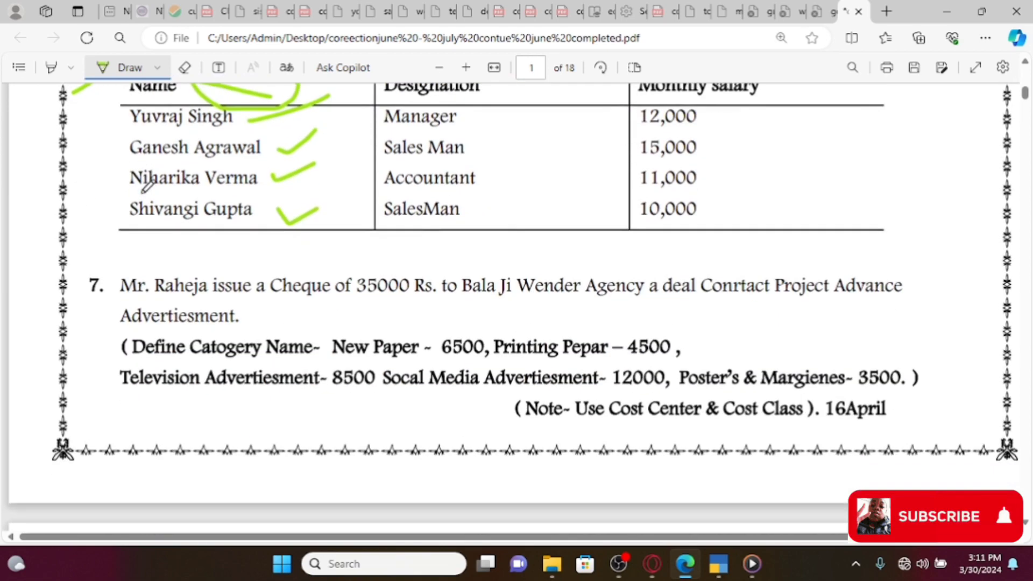
scroll(165, 308, down, 1)
scroll(165, 307, down, 2)
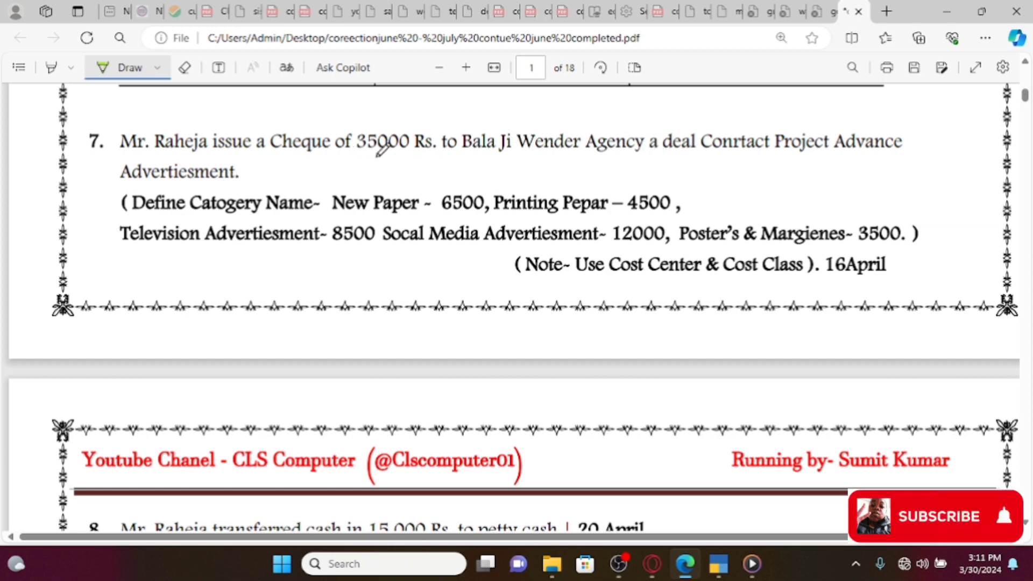
drag(356, 157, 408, 157)
drag(443, 214, 493, 215)
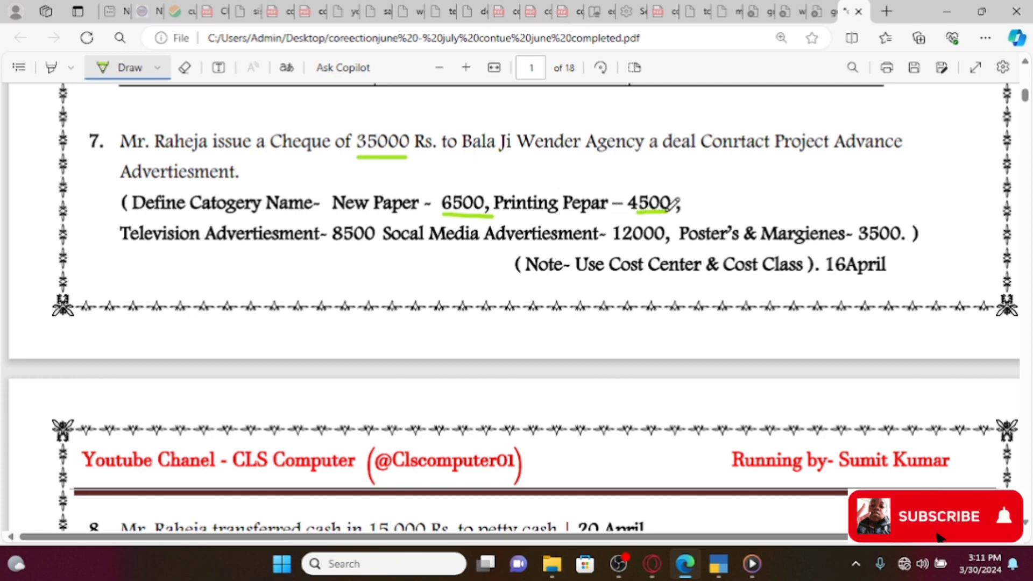
drag(668, 213, 637, 214)
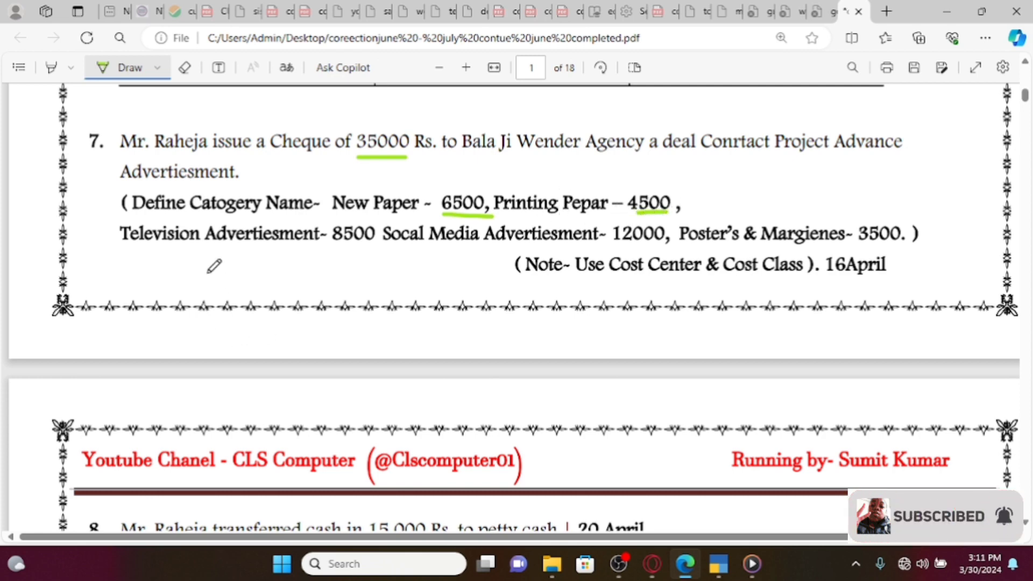
drag(335, 252, 375, 244)
drag(629, 249, 660, 244)
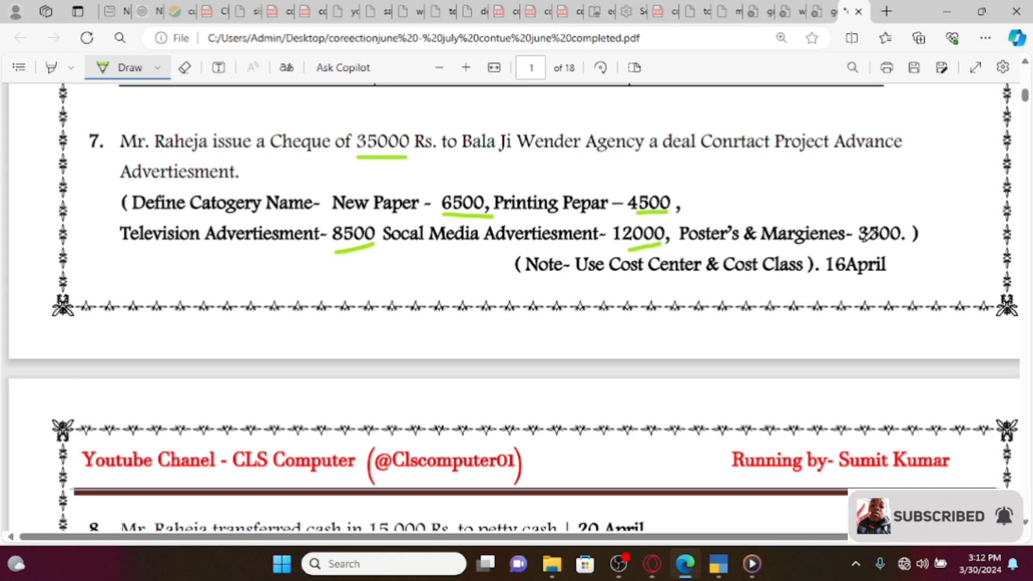
drag(861, 245, 897, 243)
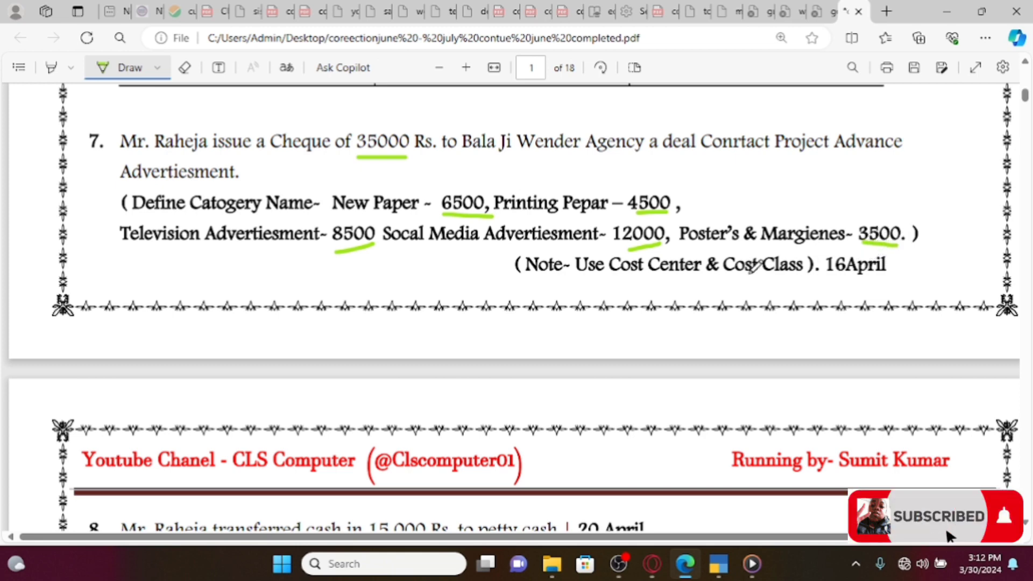
drag(575, 277, 834, 284)
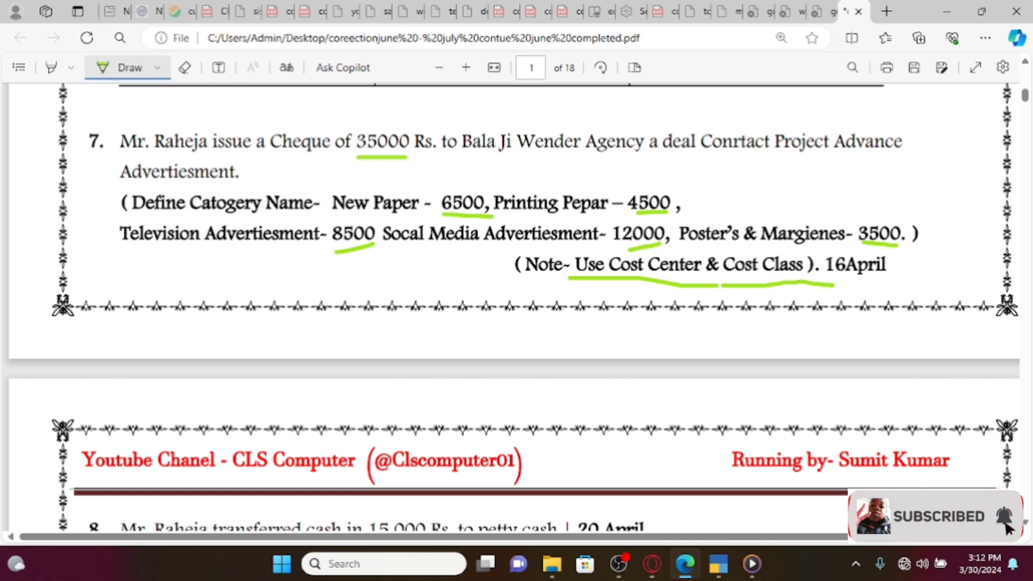
Switch to TallyPrime and enable cost centres in the company features of Raheja Traders Pvt Ltd
click(669, 507)
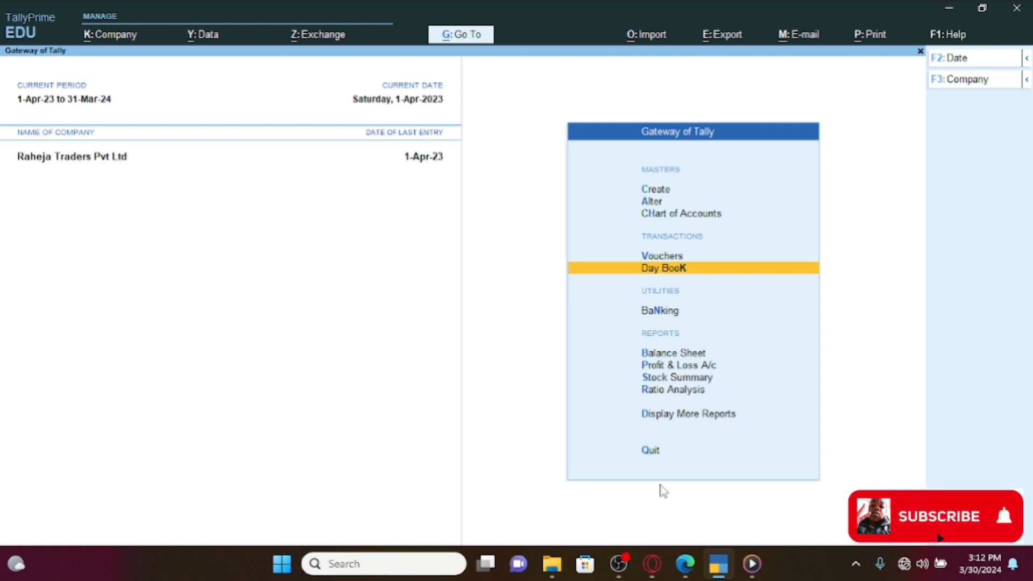
key(Up)
key(Up)
key(Up)
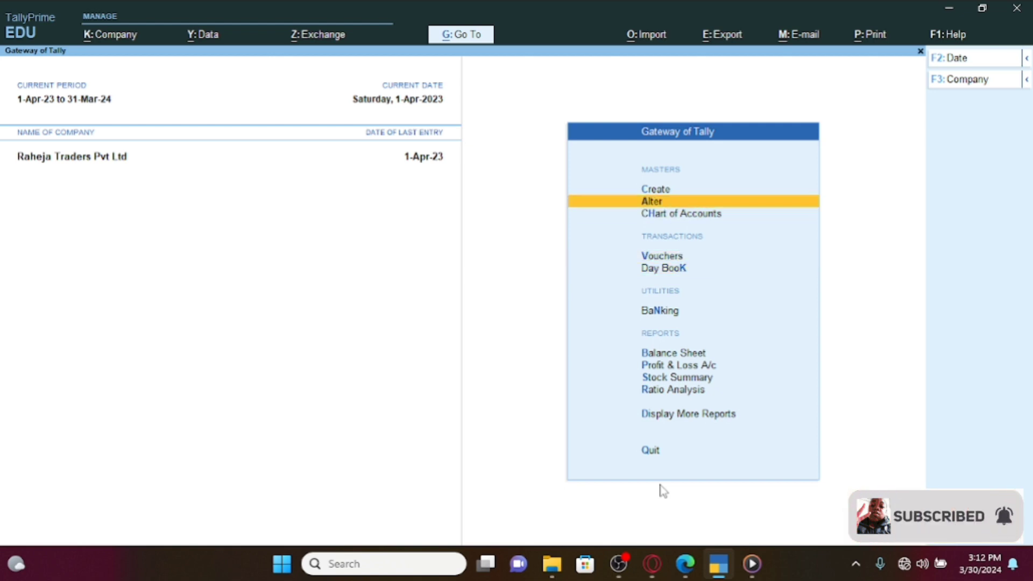
key(Up)
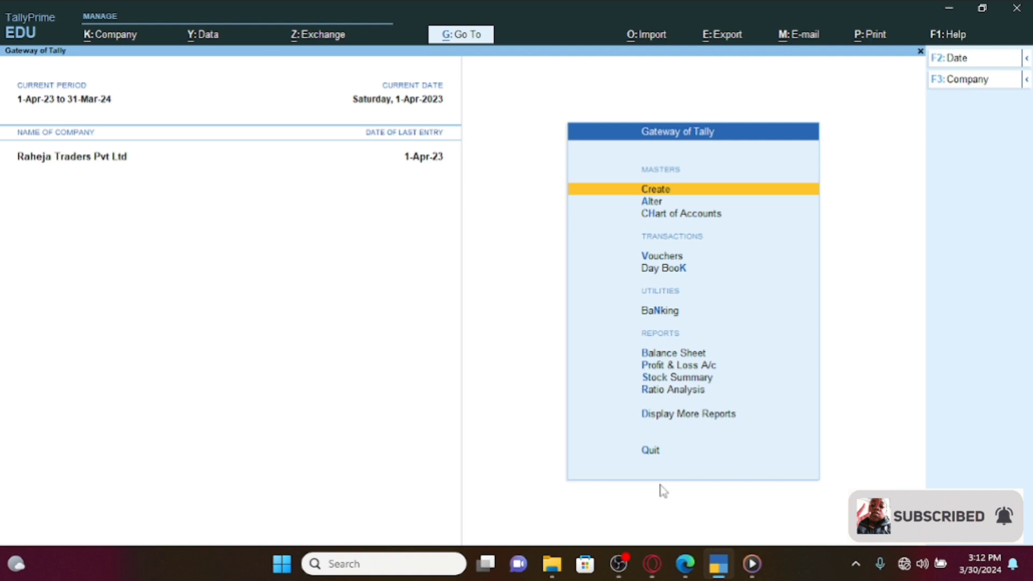
key(F11)
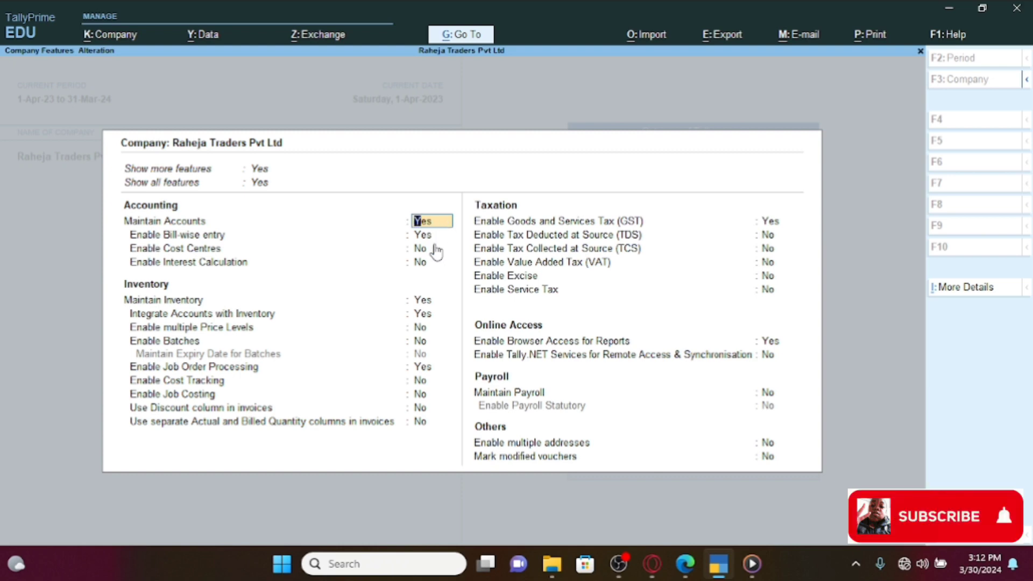
key(Return)
key(Return)
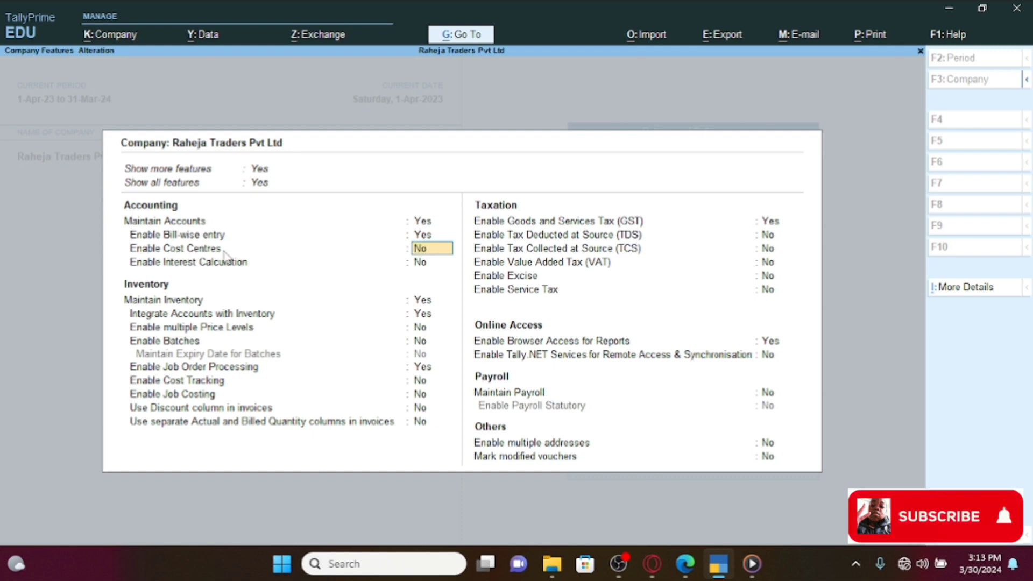
key(Return)
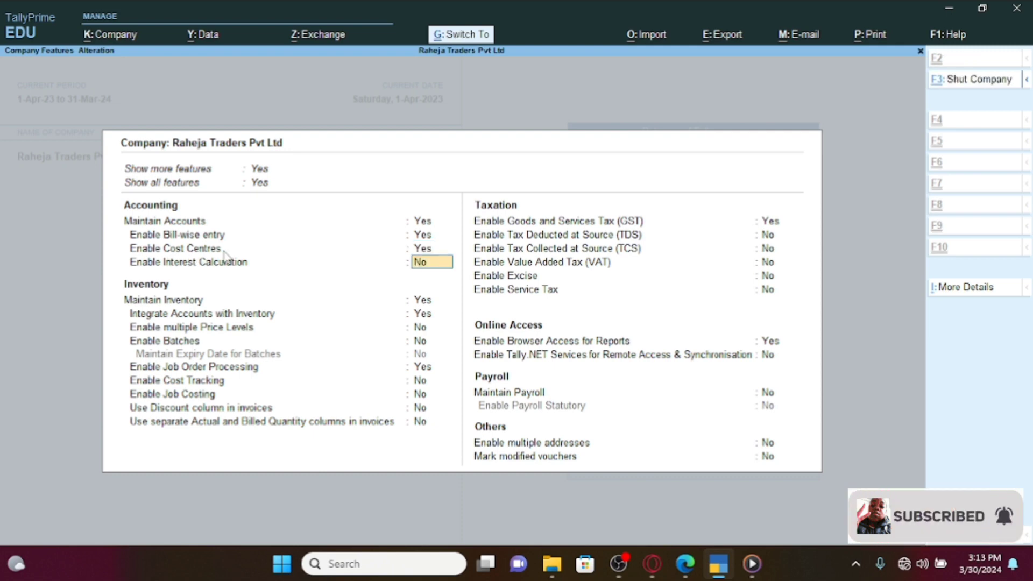
key(ctrl+a)
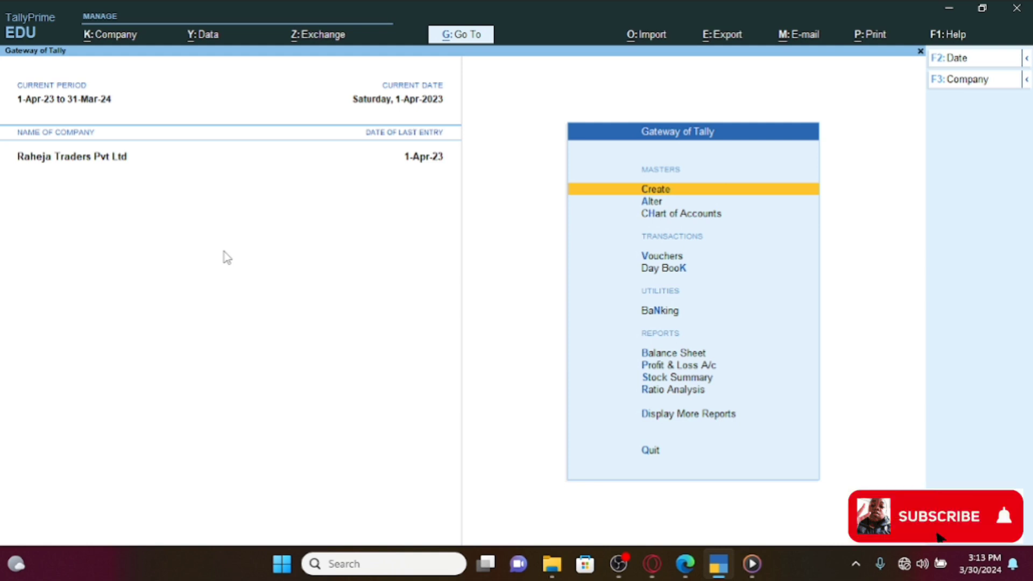
Show the full list of masters and create a cost category named Contact Deal with the default allocation settings
key(Return)
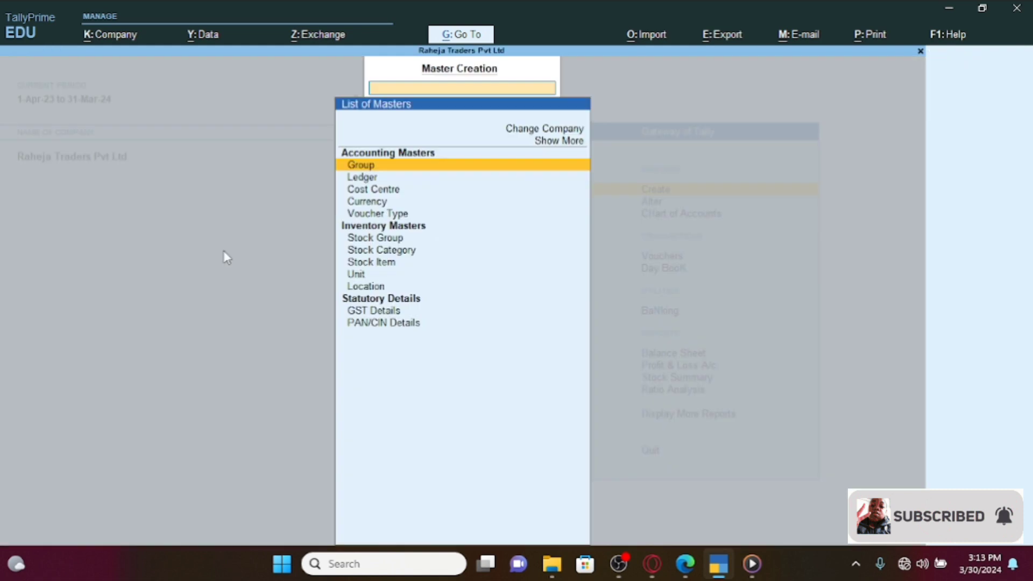
key(Up)
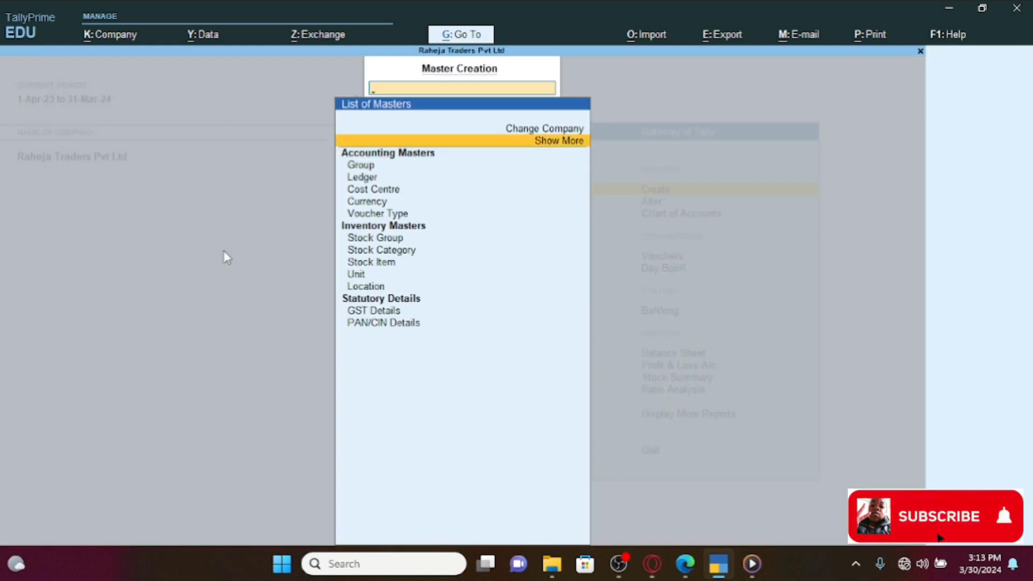
key(Return)
key(Down)
key(Down)
key(Down)
key(Down)
key(Down)
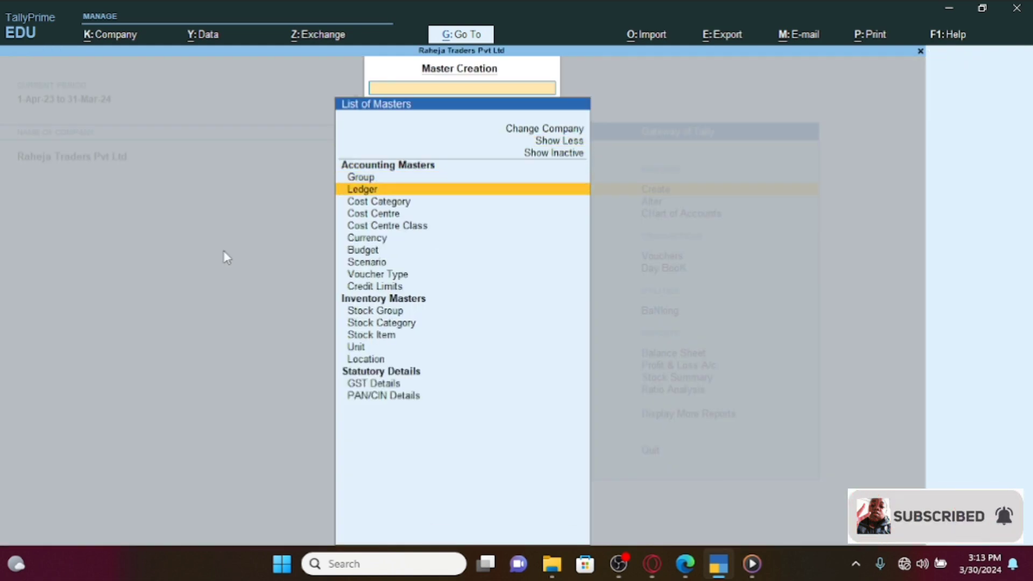
key(Return)
key(Return)
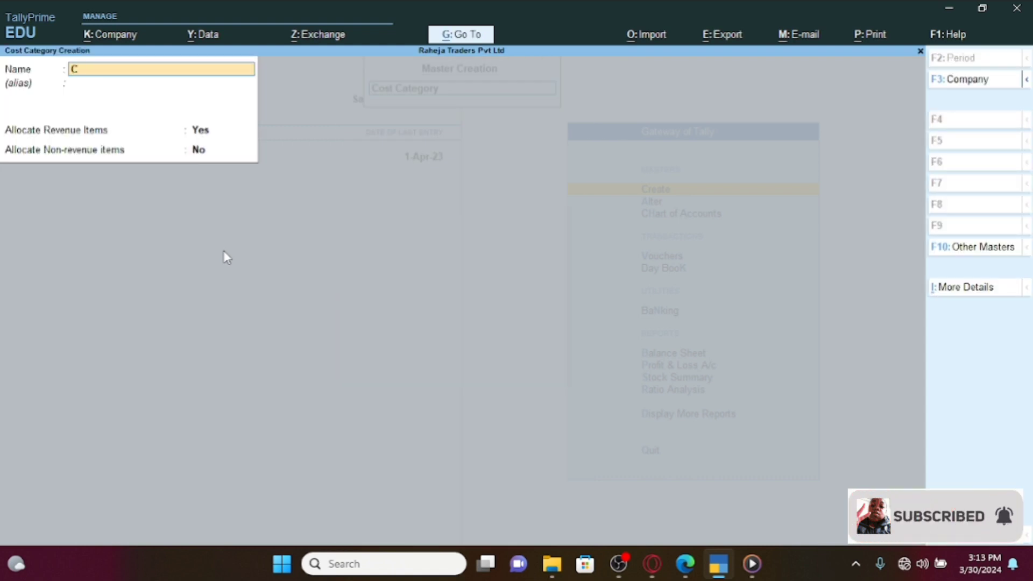
text(Contact Deal)
key(Return)
key(Return)
key(Return)
key(Return)
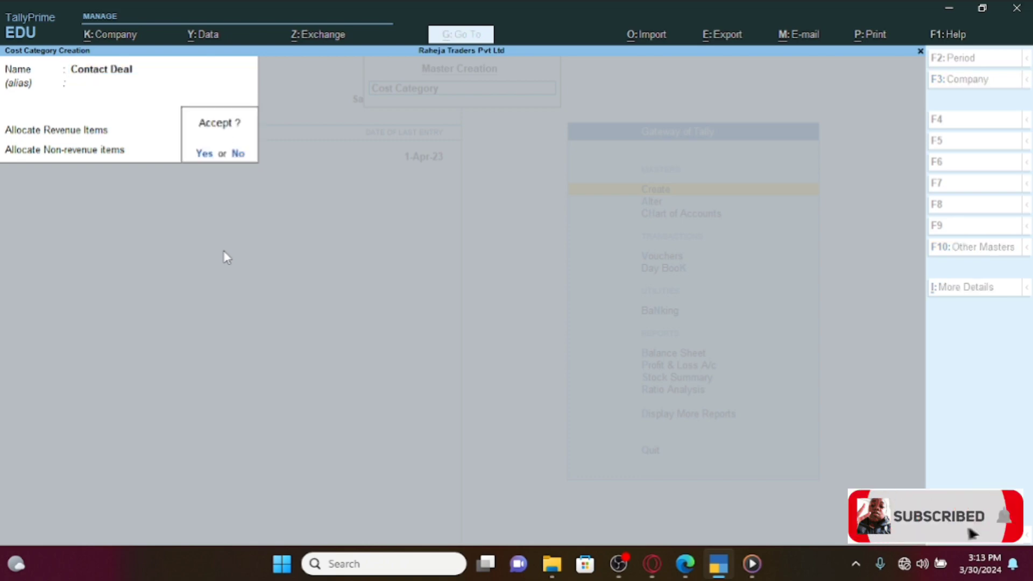
key(Return)
key(Escape)
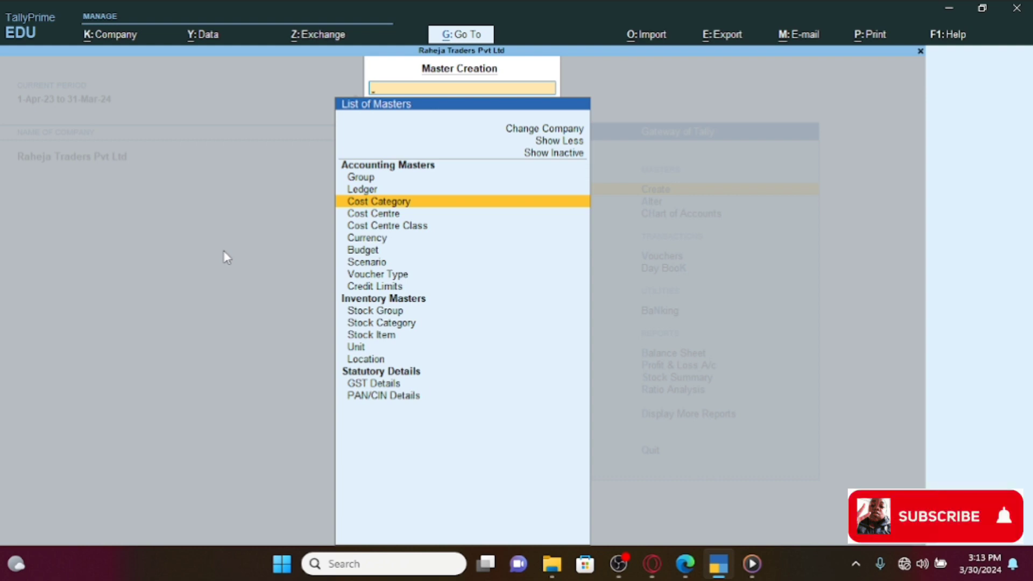
Create a cost centre named New Paper in the Contact Deal category under Primary
key(Down)
key(Return)
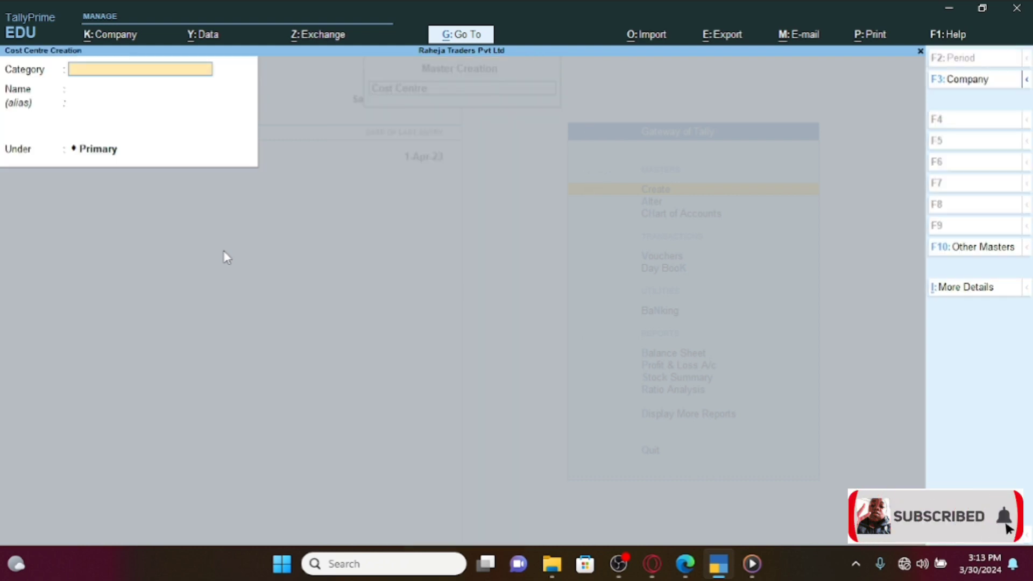
text(C)
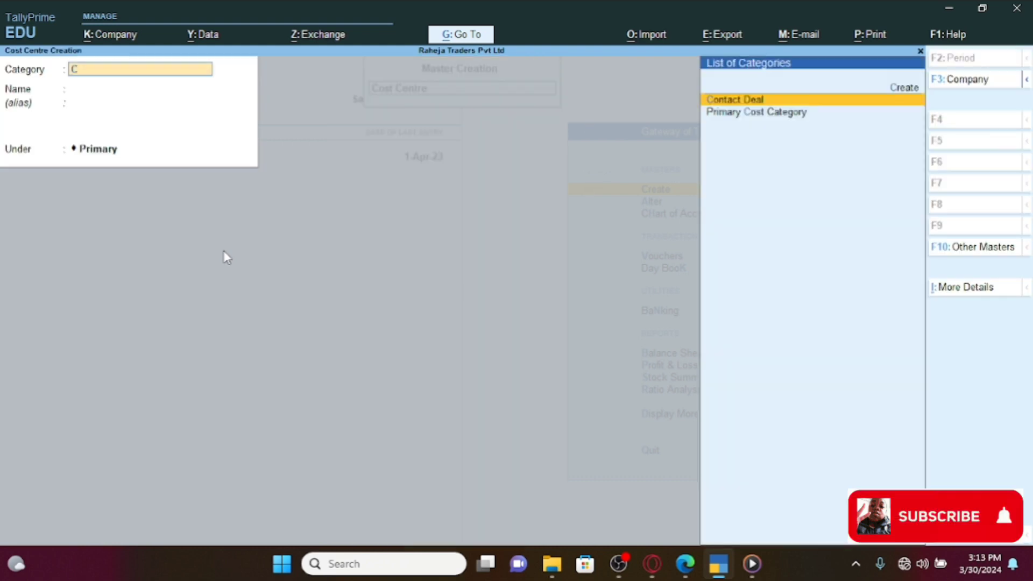
key(Return)
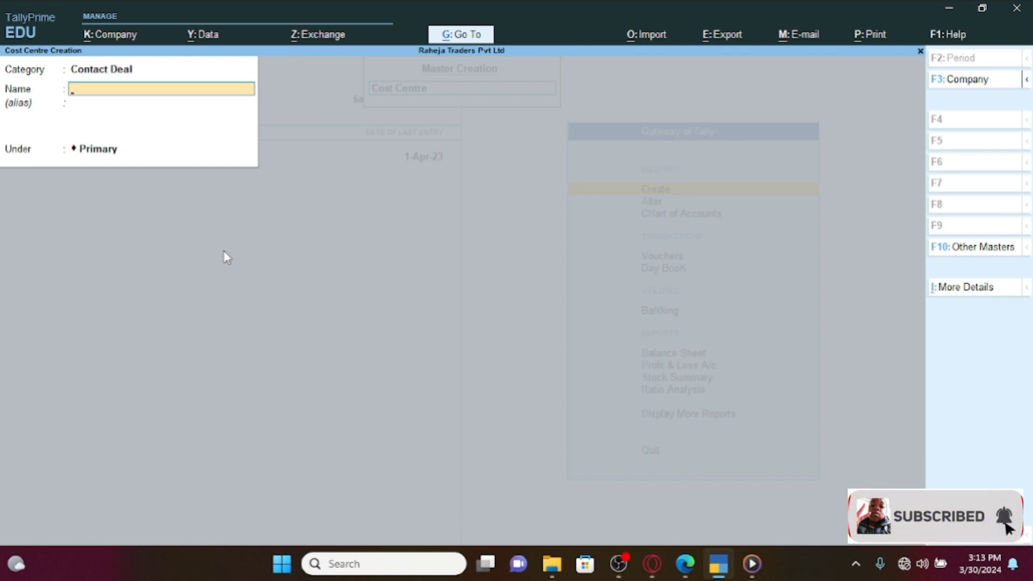
text(New Pap)
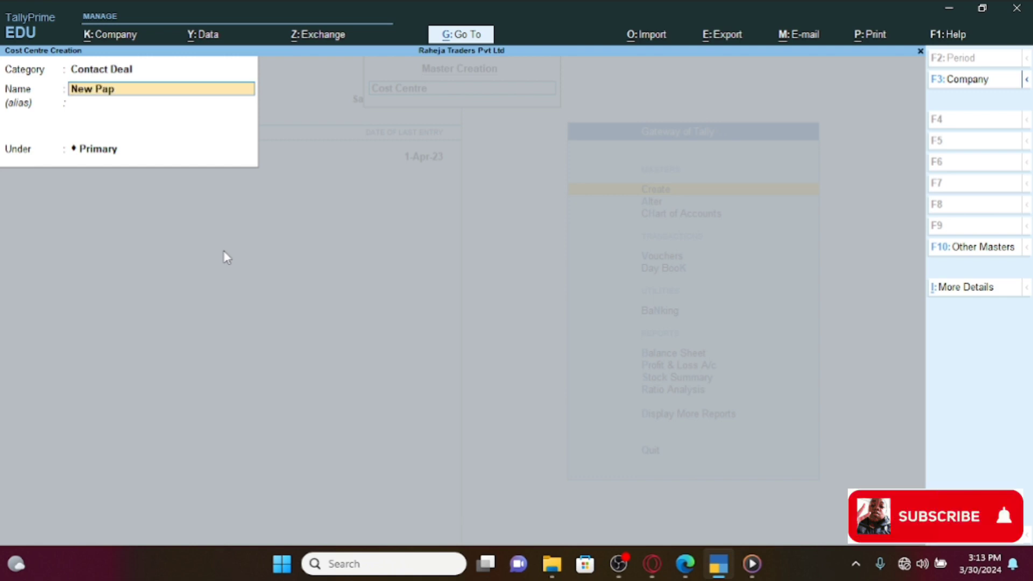
key(Return)
key(Return)
key(Return)
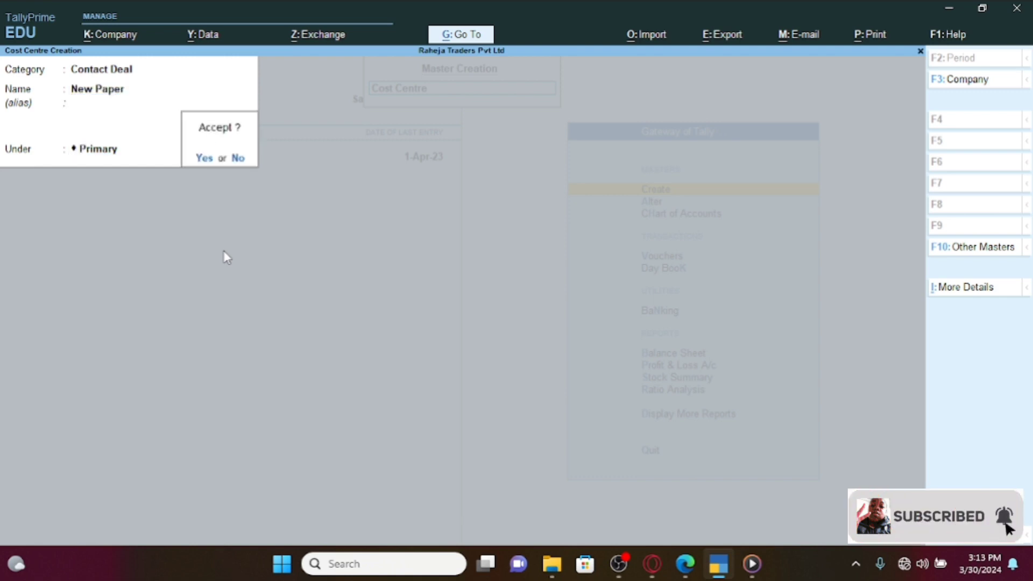
key(Return)
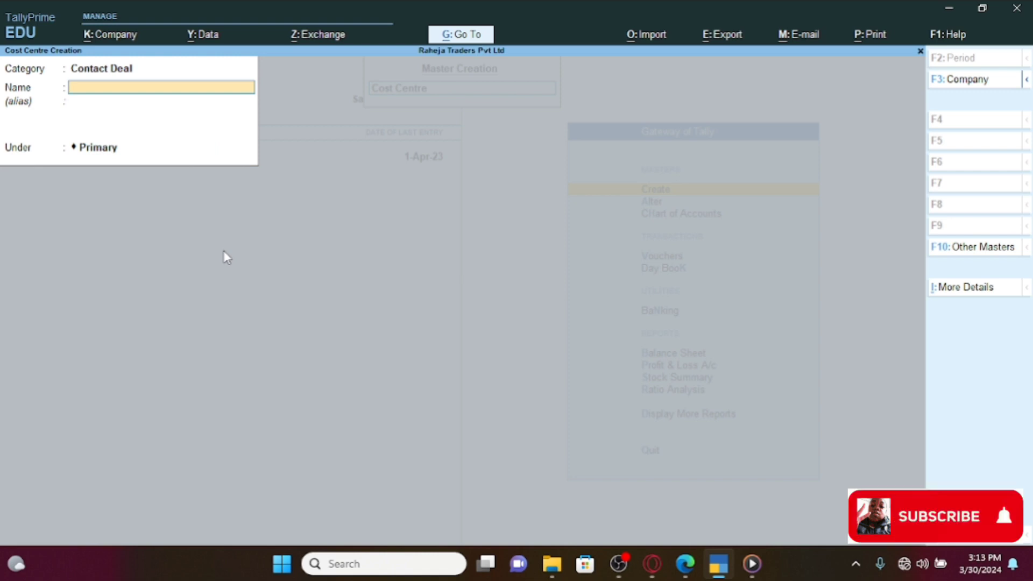
Create the printing cost centre in the Contact Deal category under Primary
text(Prinyin)
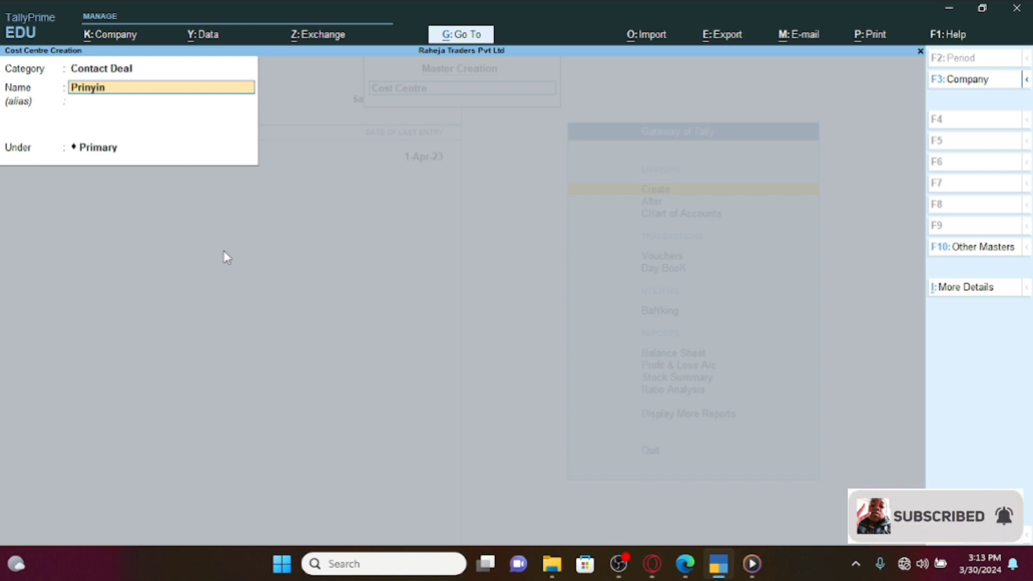
key(BackSpace)
key(Return)
key(Return)
text(A)
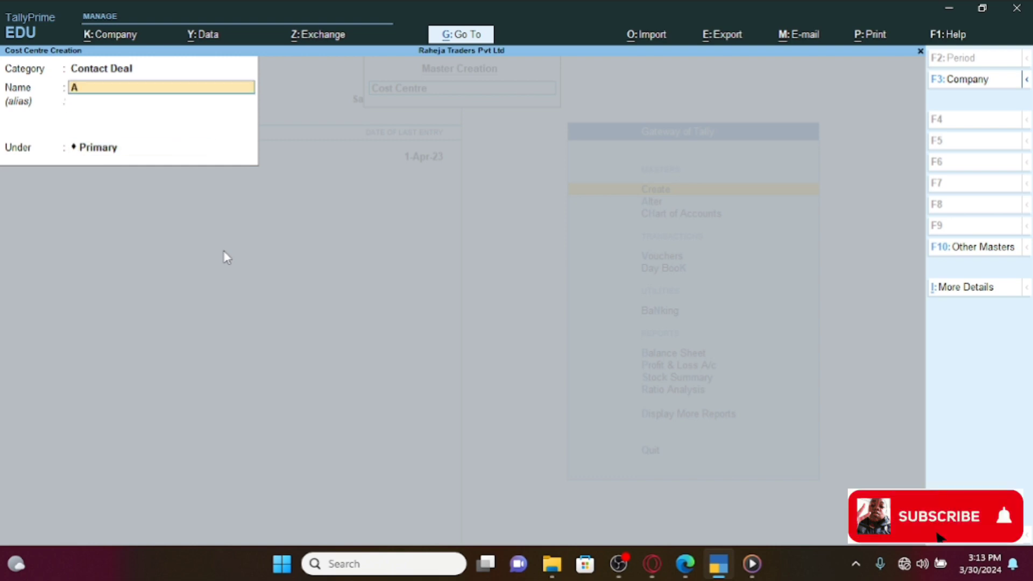
text(dvert)
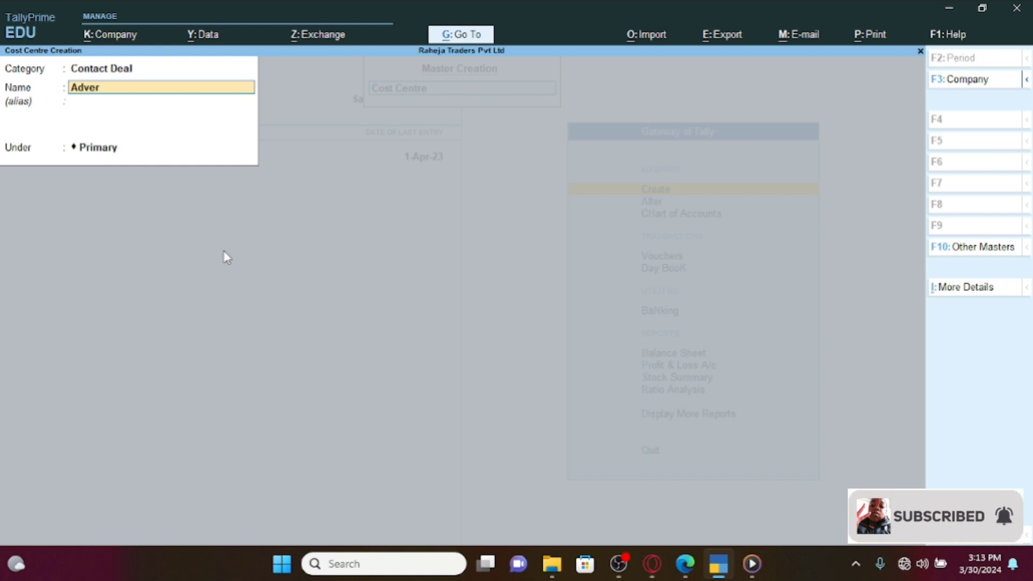
key(BackSpace)
key(BackSpace)
key(BackSpace)
key(BackSpace)
key(BackSpace)
key(BackSpace)
key(Return)
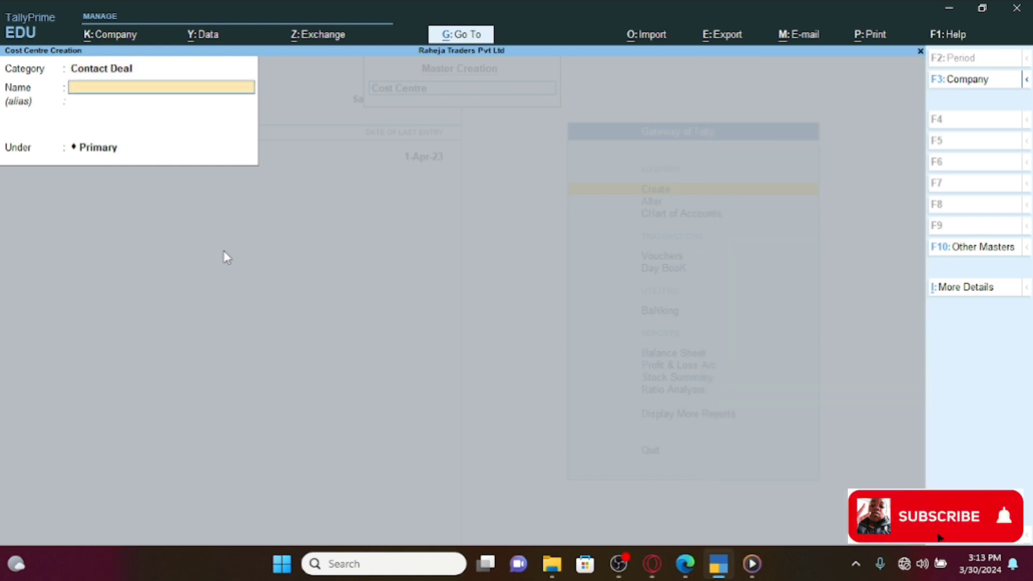
Create a cost centre named Socal Media Advertiesment in the Contact Deal category under Primary
text(Socal Mea)
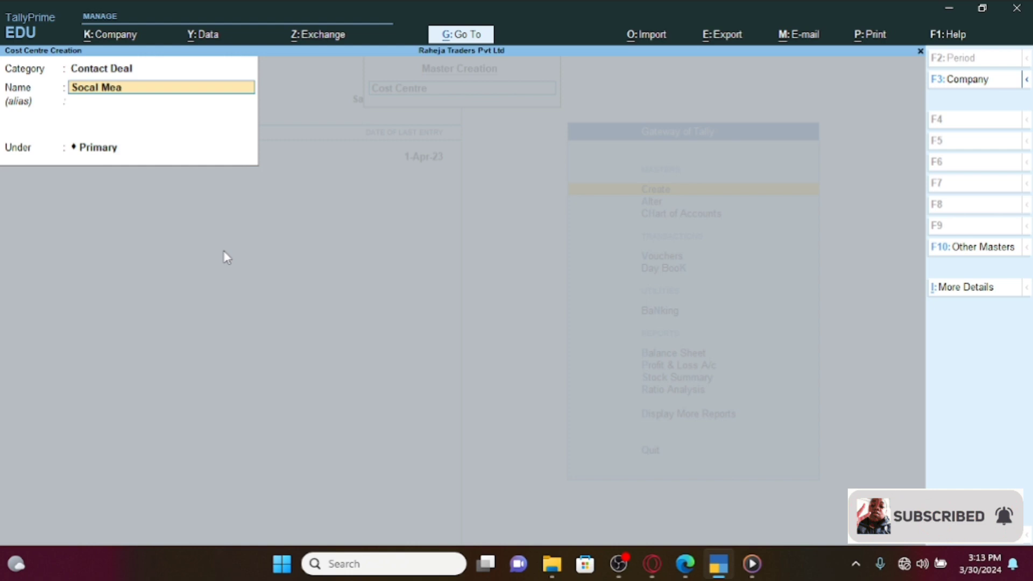
key(BackSpace)
text(dia)
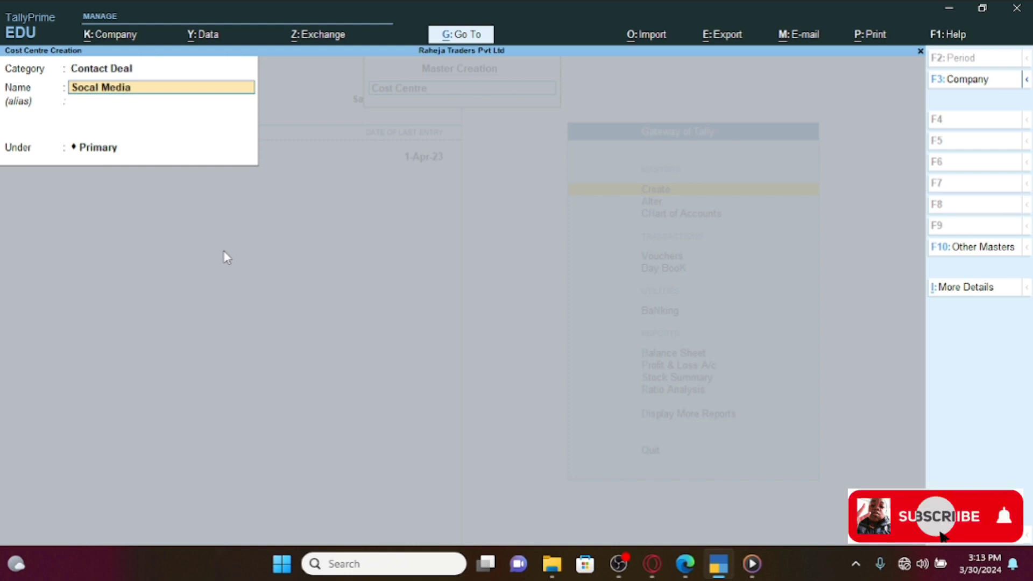
text( Adver)
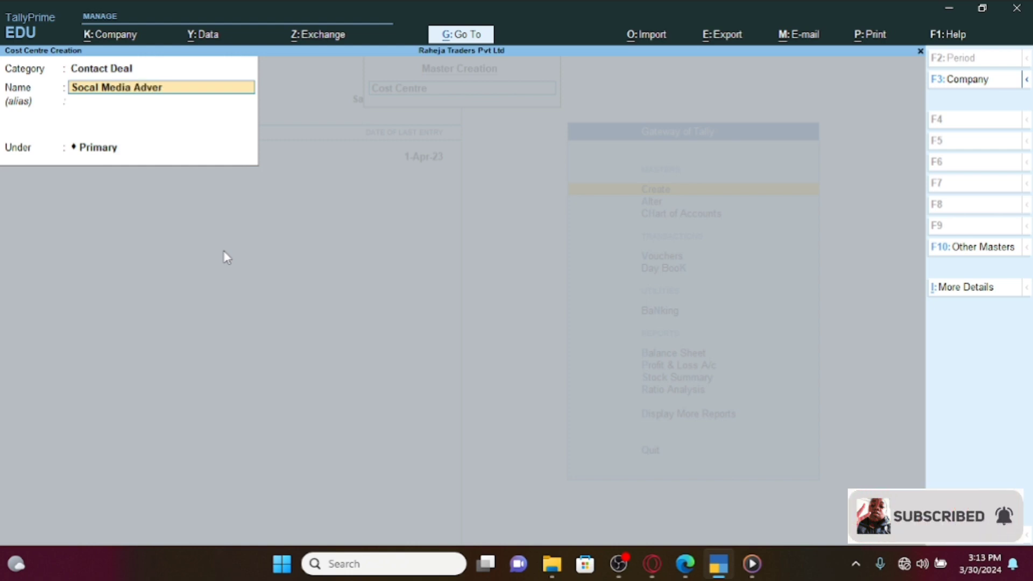
text(tiesmet)
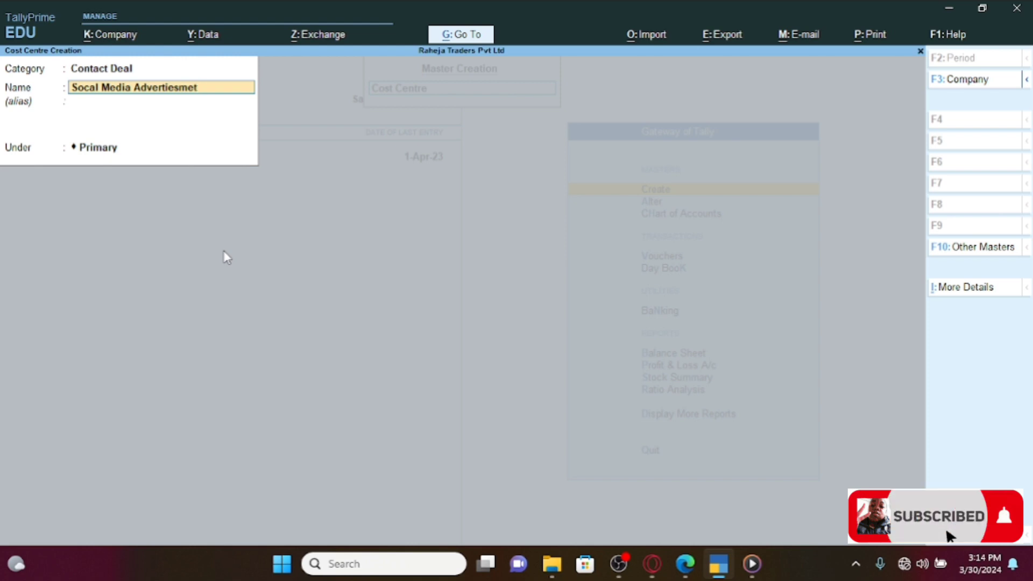
key(BackSpace)
text(nt)
key(Return)
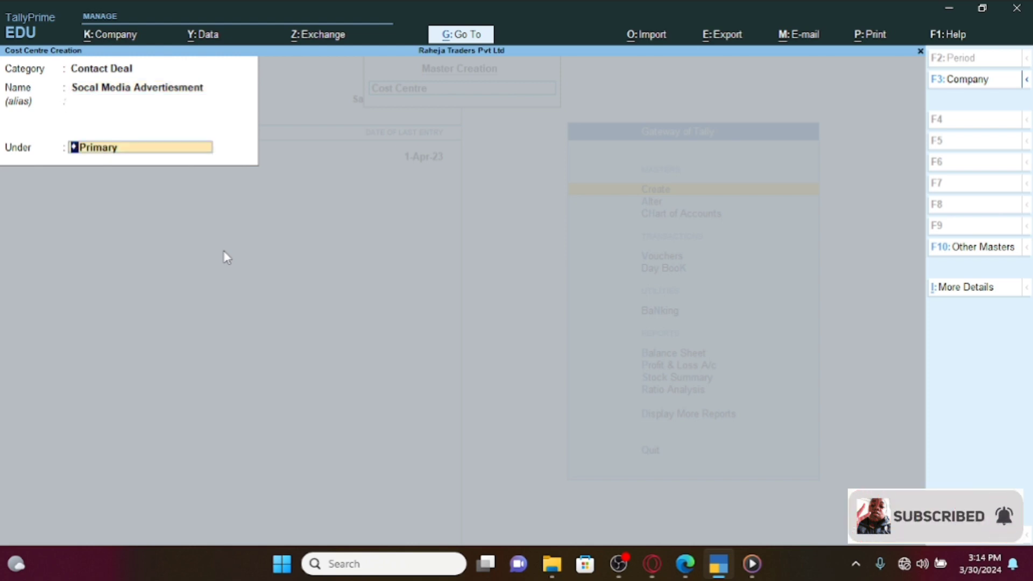
key(Return)
Create the television advertisement cost centre in the Contact Deal category under Primary
text(Tevesion)
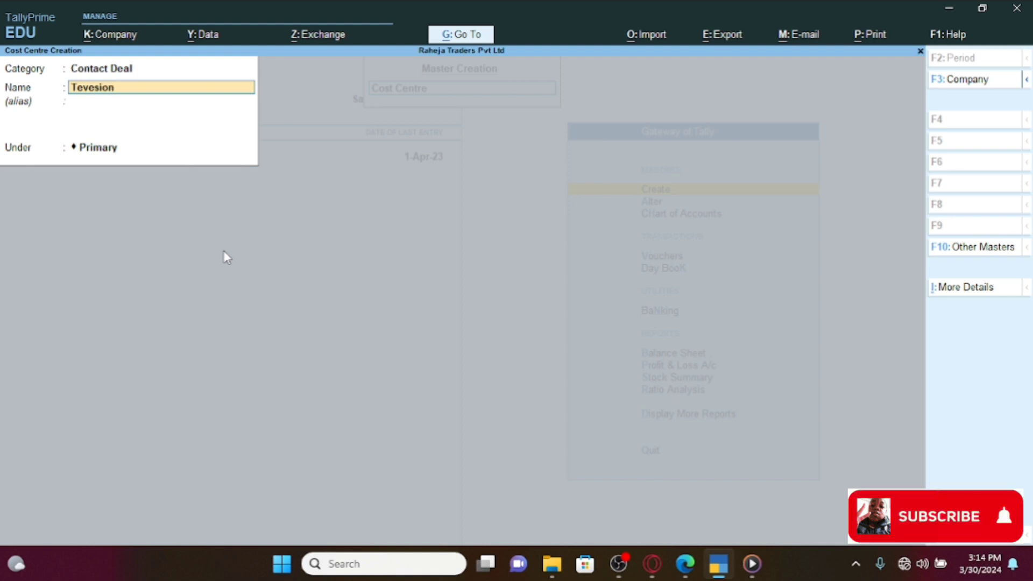
text( Adverto)
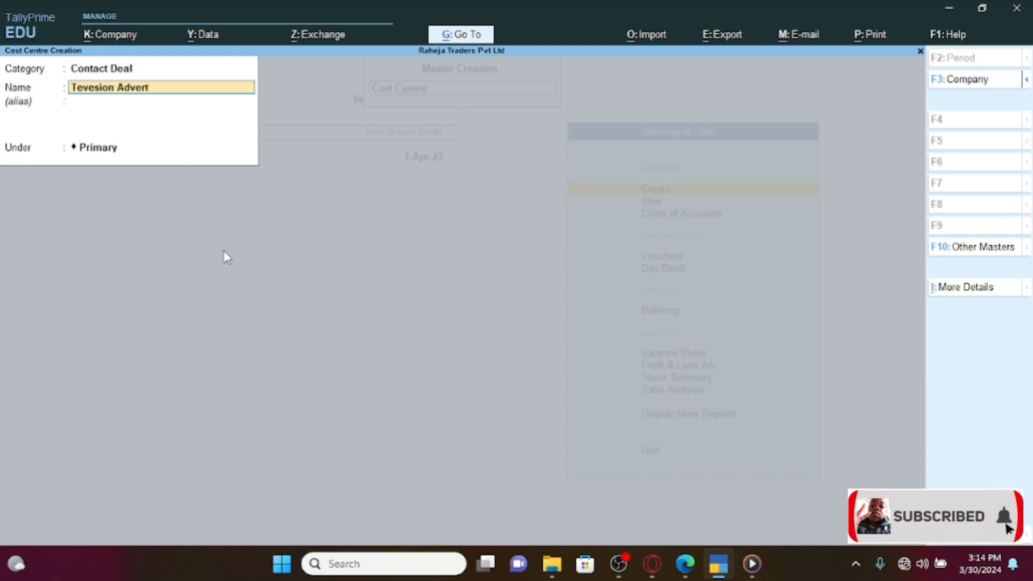
key(BackSpace)
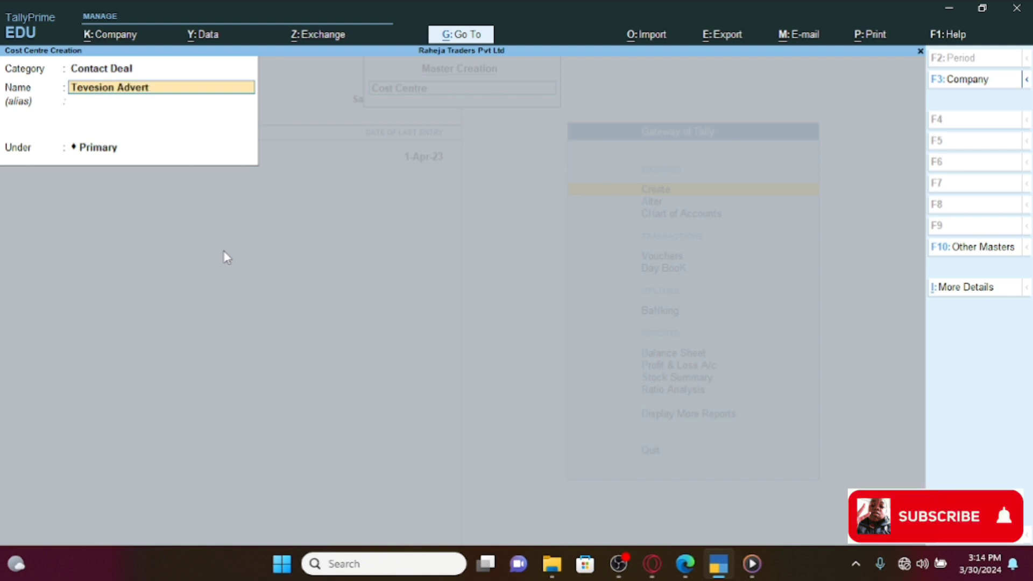
text(i)
text(es)
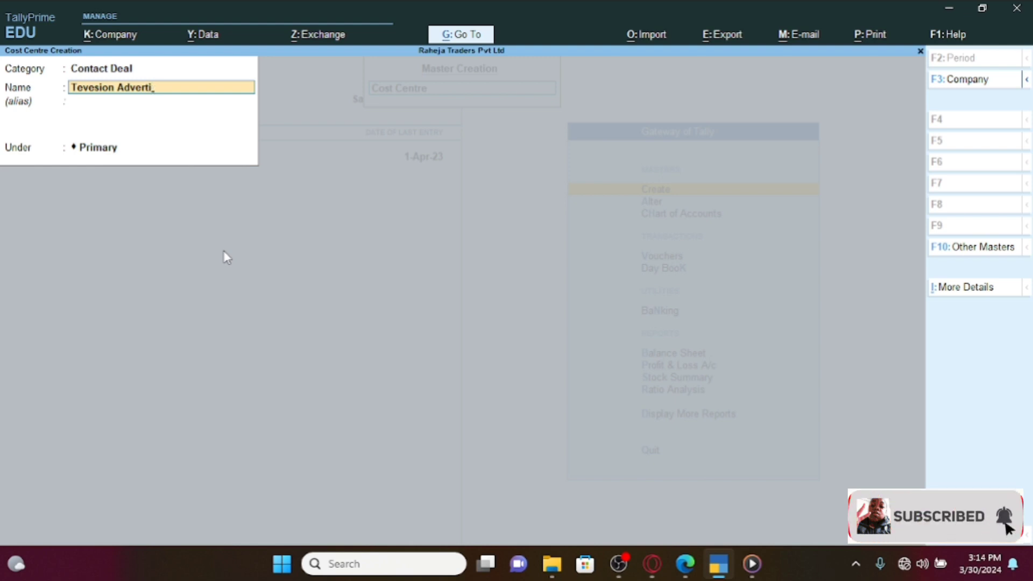
key(Return)
key(Return)
key(Return)
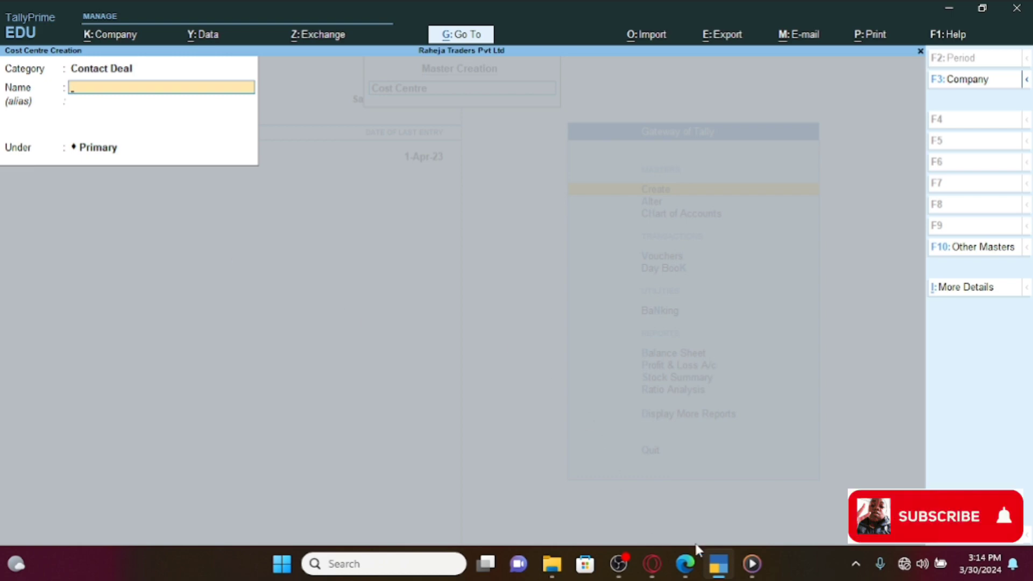
Consult transaction 7 in the exercise PDF and create a cost centre named Printting Paper in TallyPrime's Contact Deal category under Primary
click(721, 567)
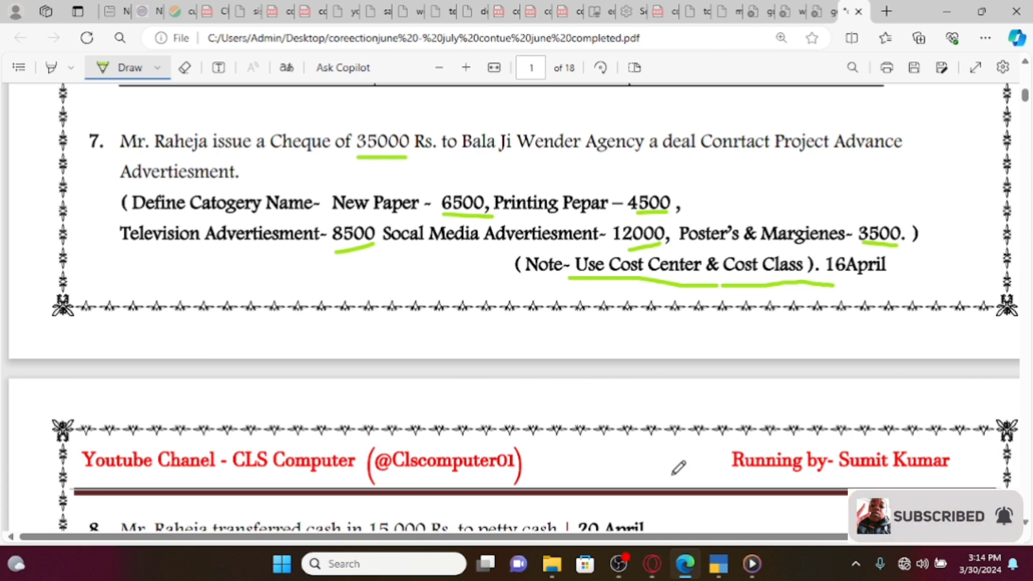
click(729, 563)
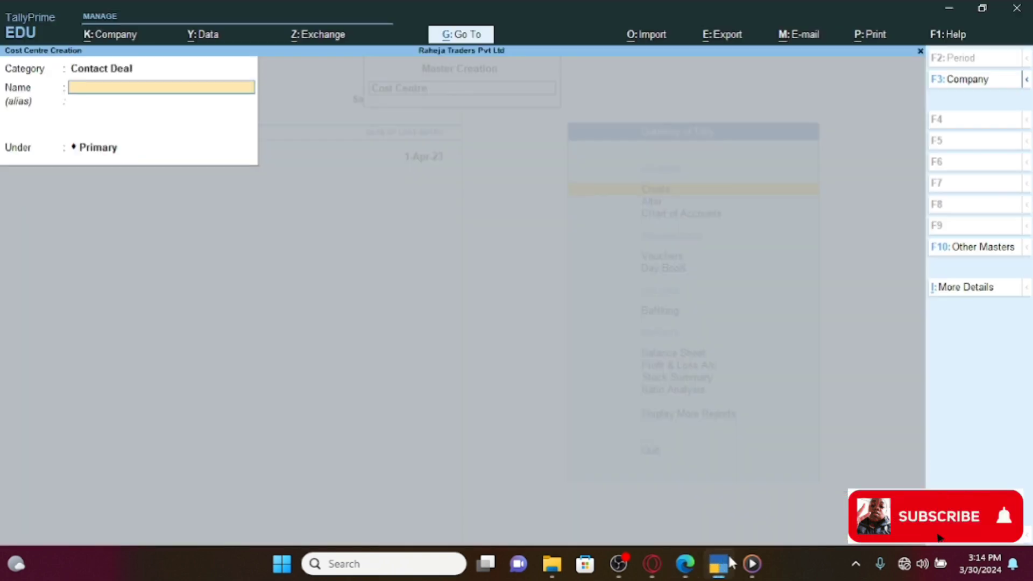
text(Printti)
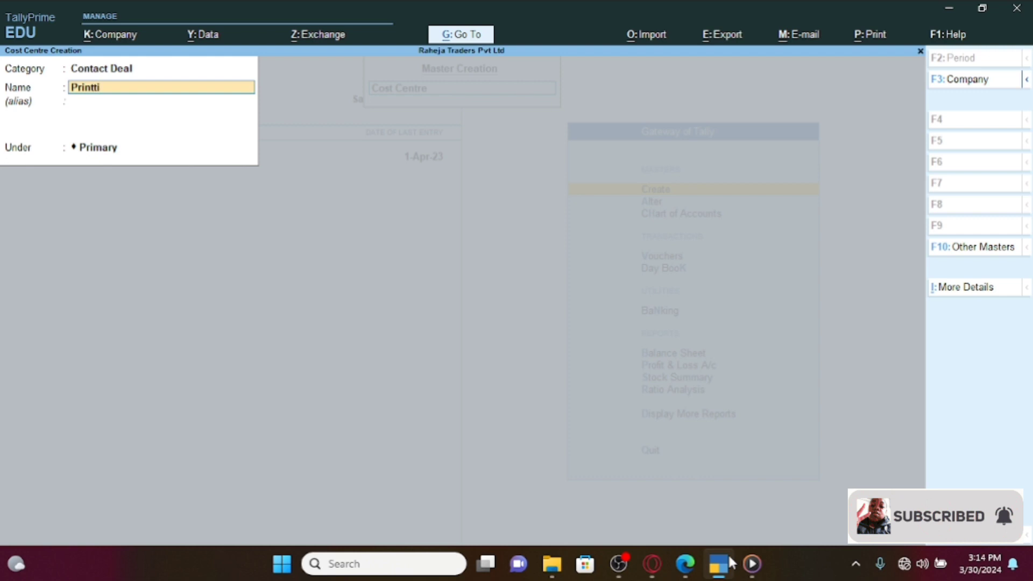
text(ng P)
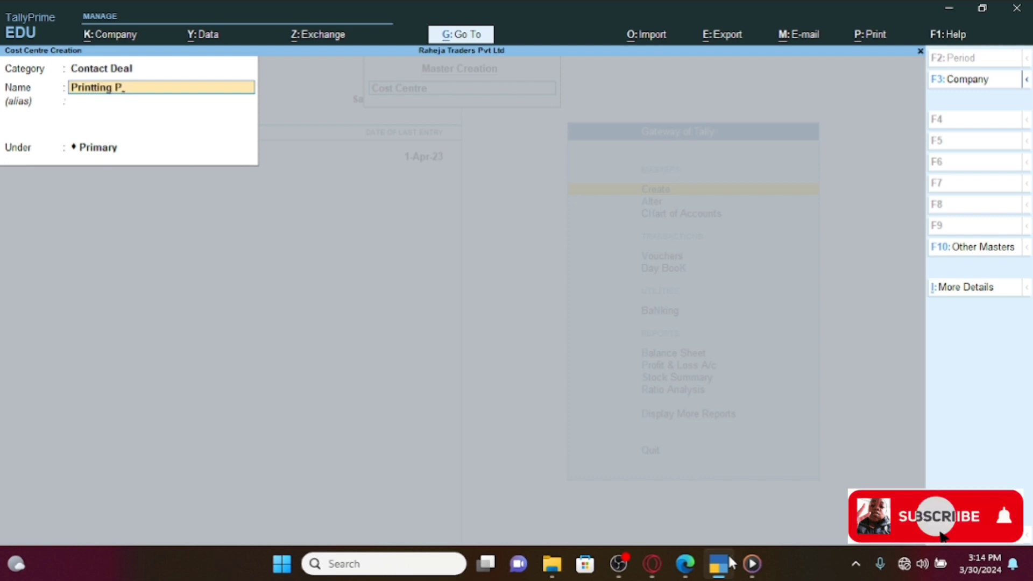
text([aaper)
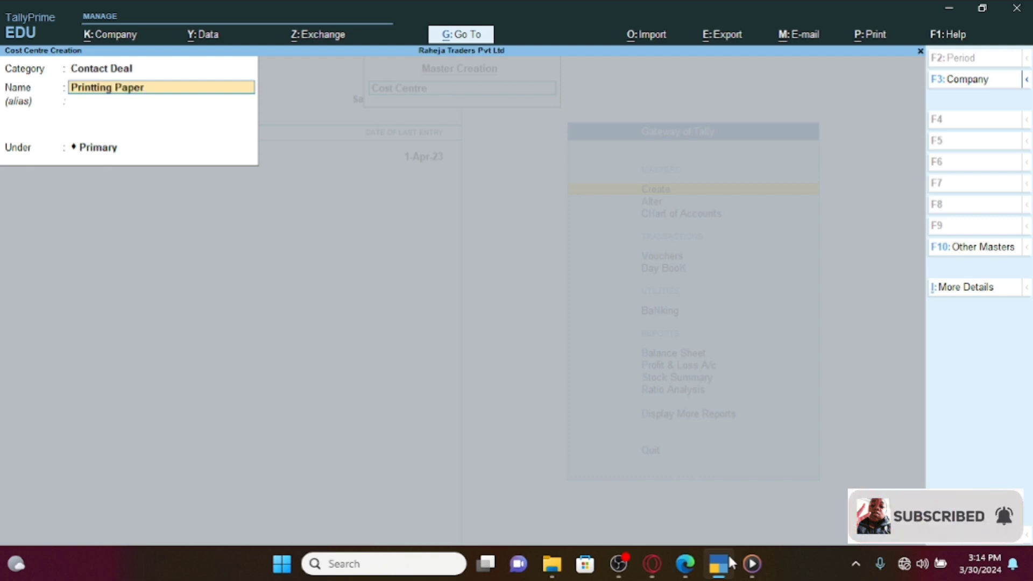
key(Return)
key(Return)
Create a cost centre named Poster Margien in the Contact Deal category under Primary and leave cost centre creation
text(Poster Mar)
text(gien)
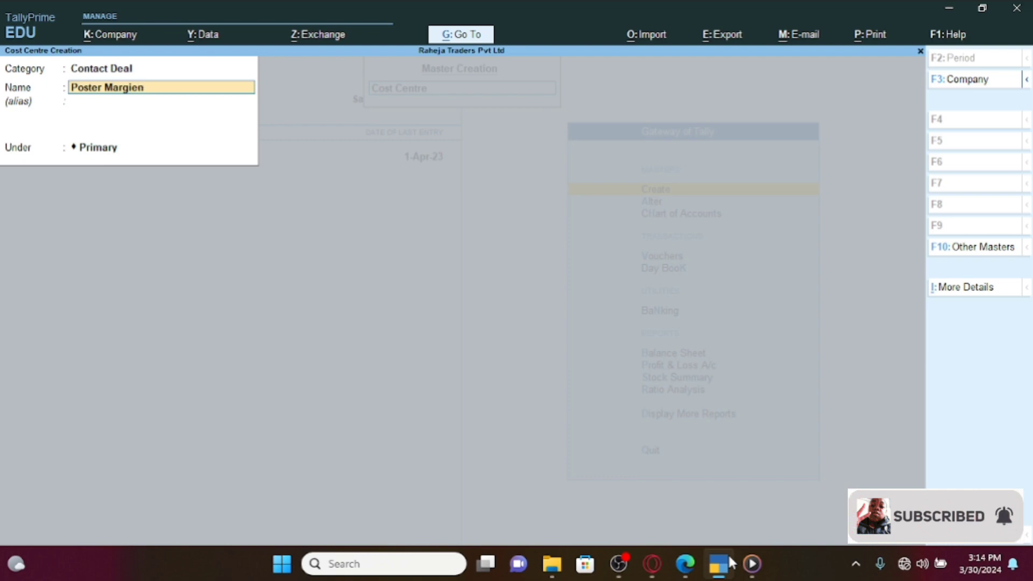
key(Return)
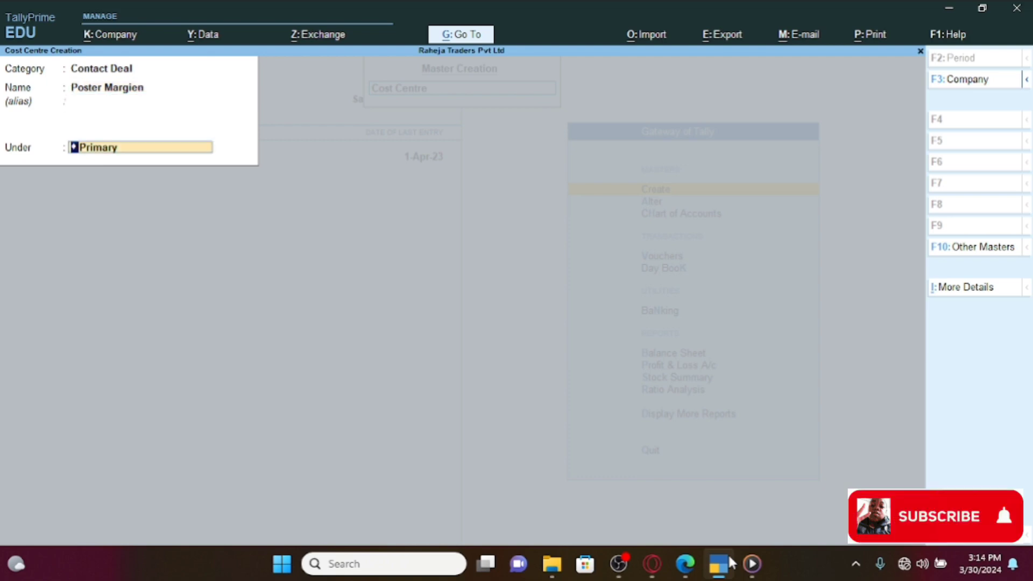
key(Return)
key(Escape)
key(Return)
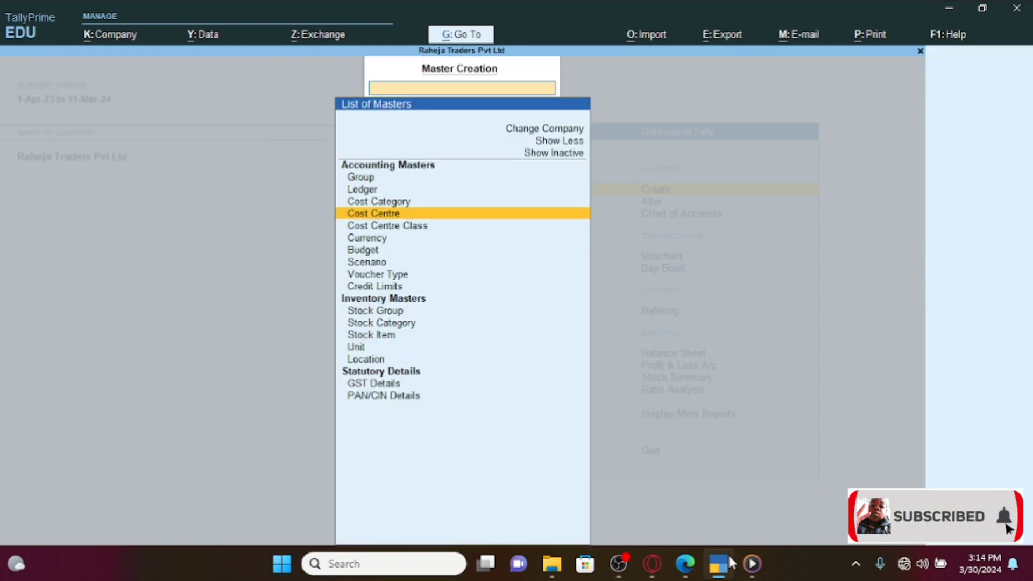
Recheck transaction 7 in the exercise PDF and start a new payment voucher in TallyPrime
click(720, 573)
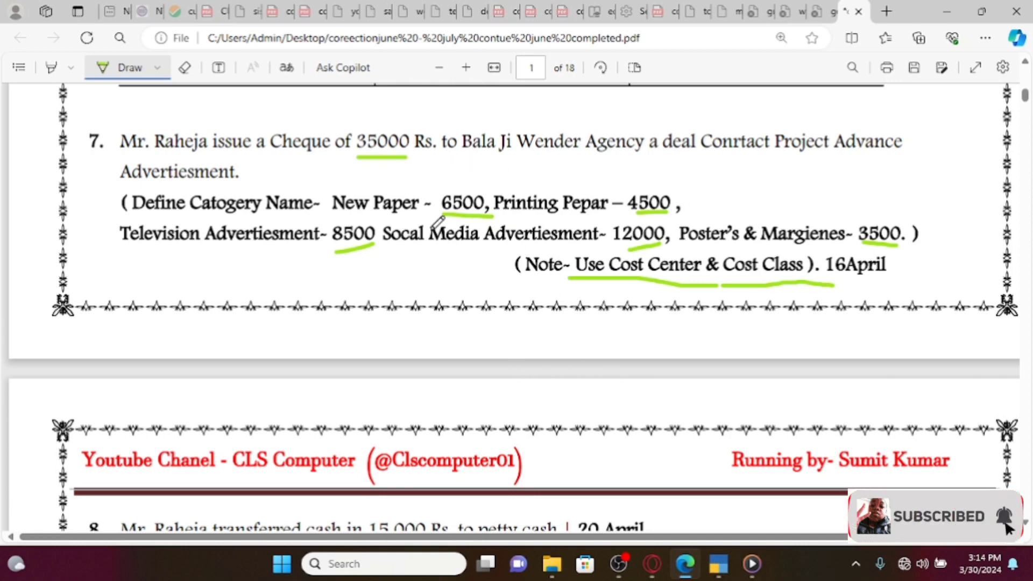
scroll(498, 302, down, 3)
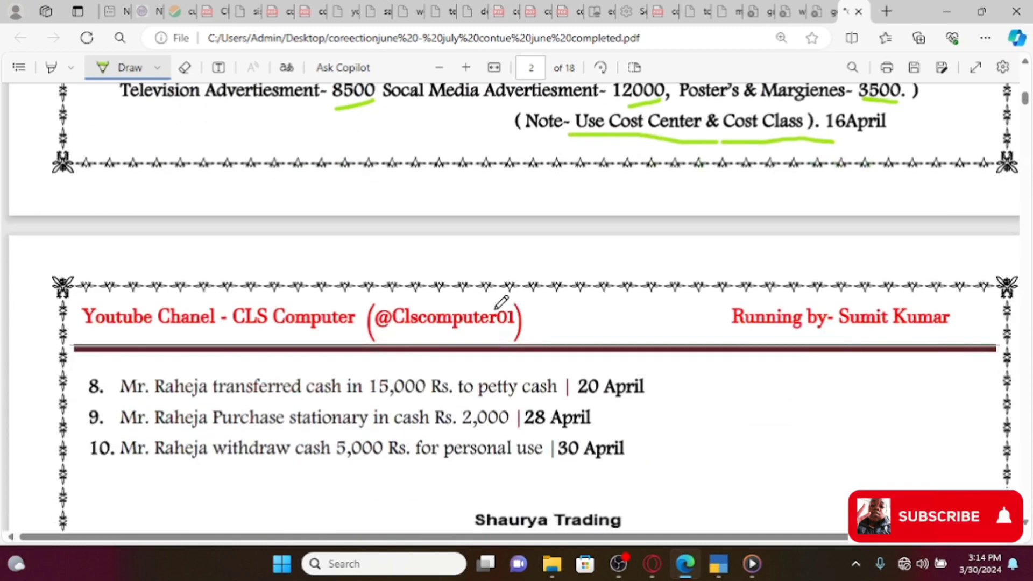
scroll(499, 302, up, 5)
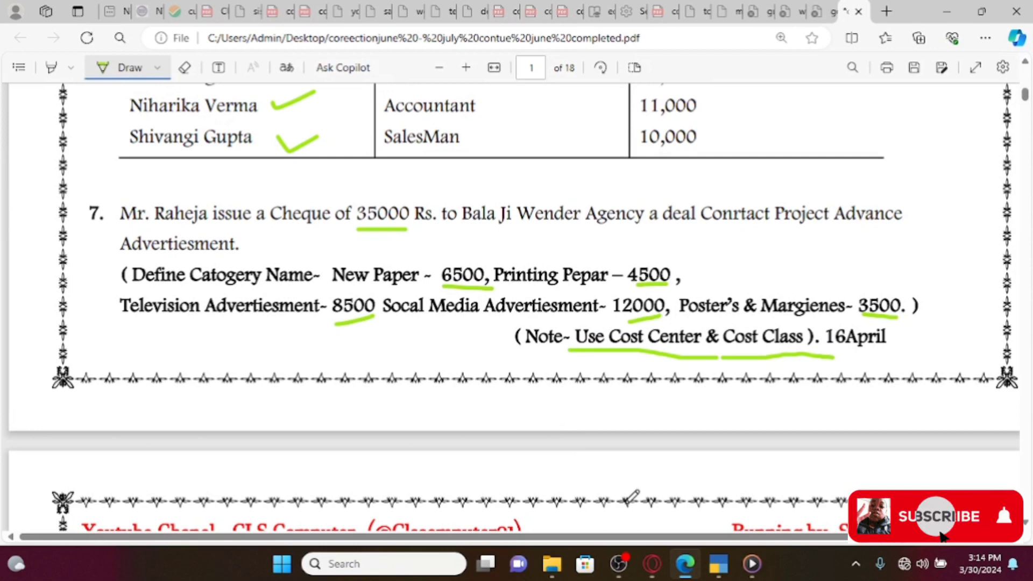
click(719, 563)
key(Escape)
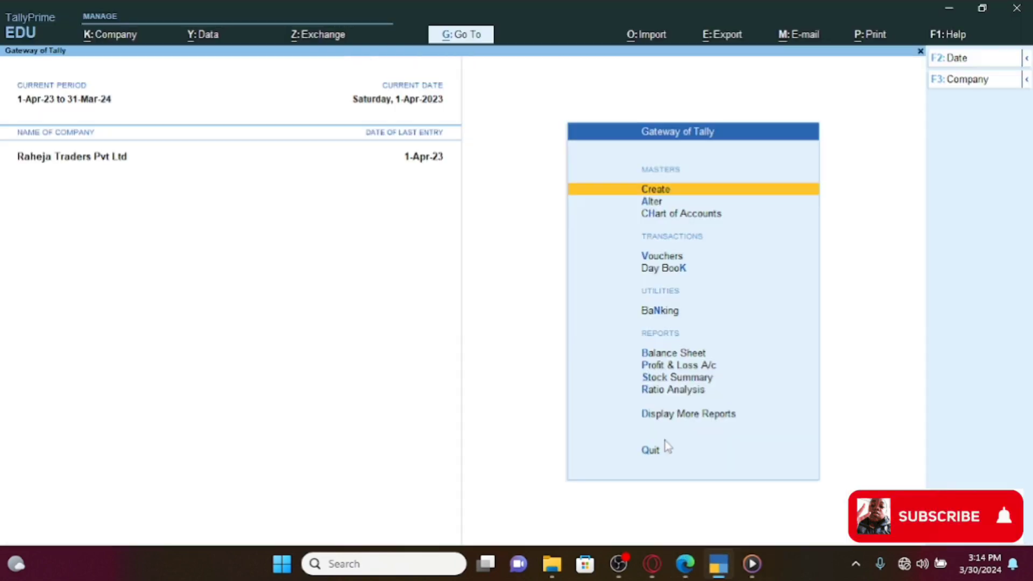
key(Down)
key(Down)
key(Down)
key(Return)
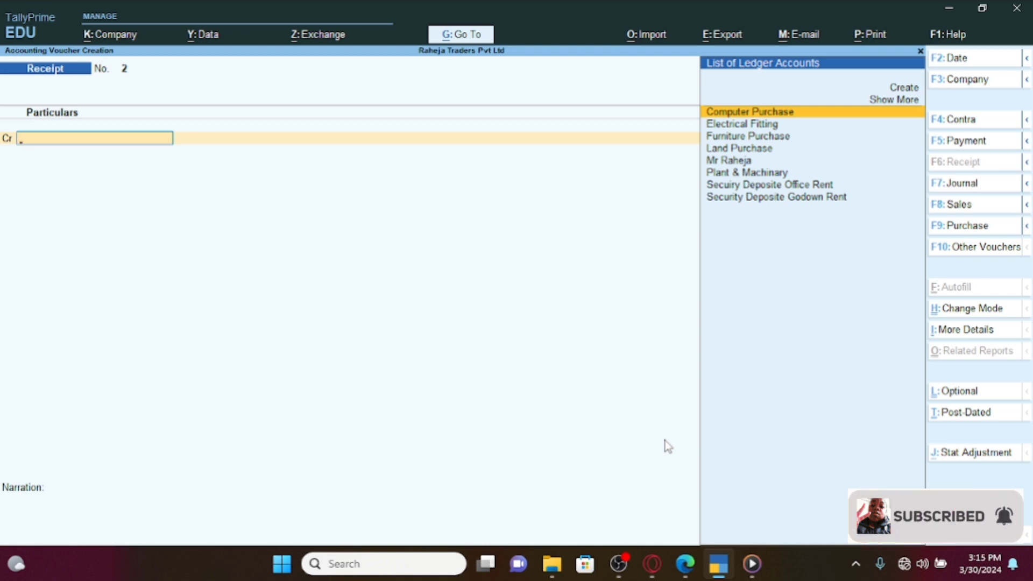
key(F5)
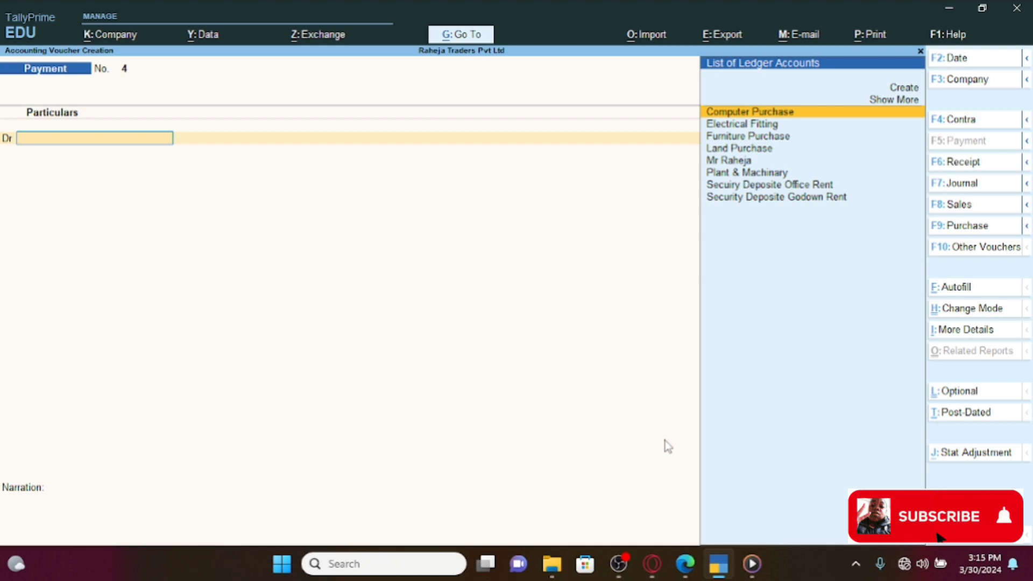
Create a ledger named Contact Deal under Indirect Expenses from within the payment voucher and use it as the debit account
key(Up)
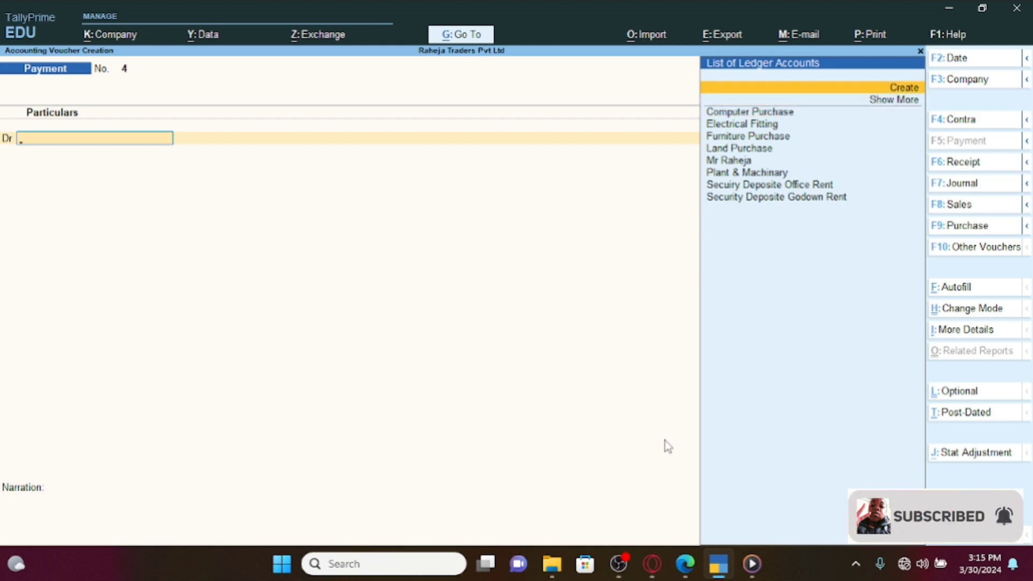
key(Return)
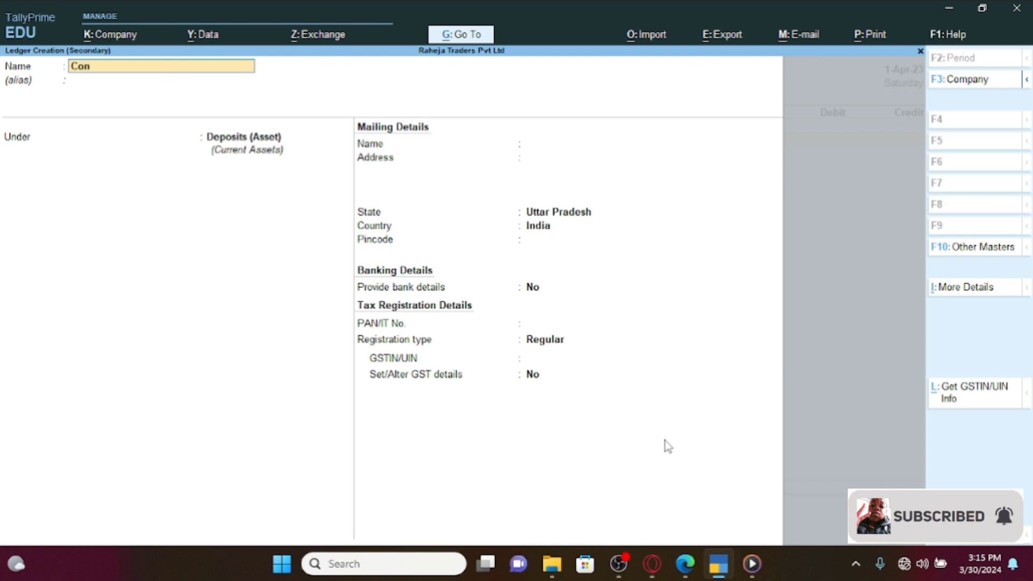
text(Contact deal)
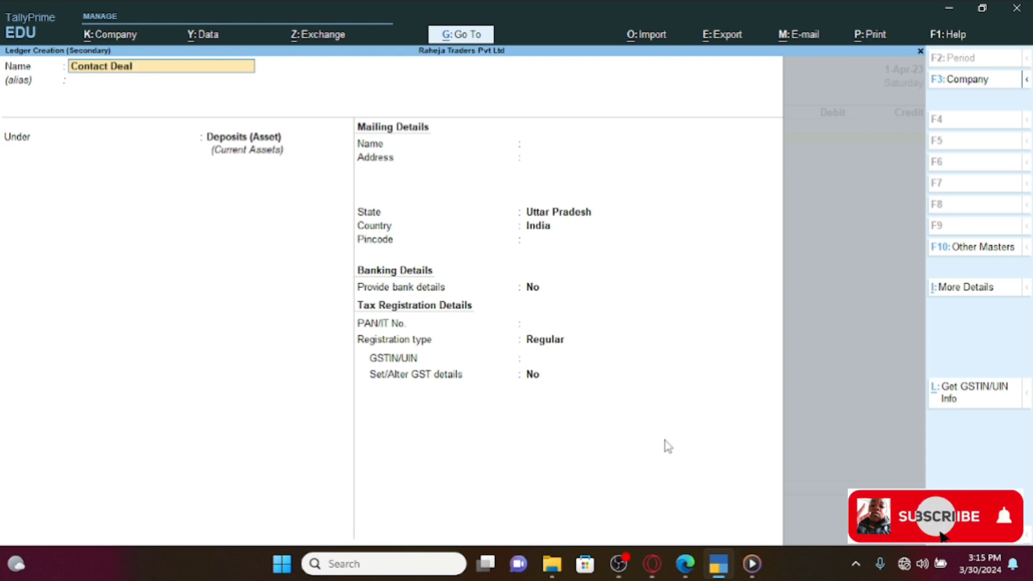
key(Return)
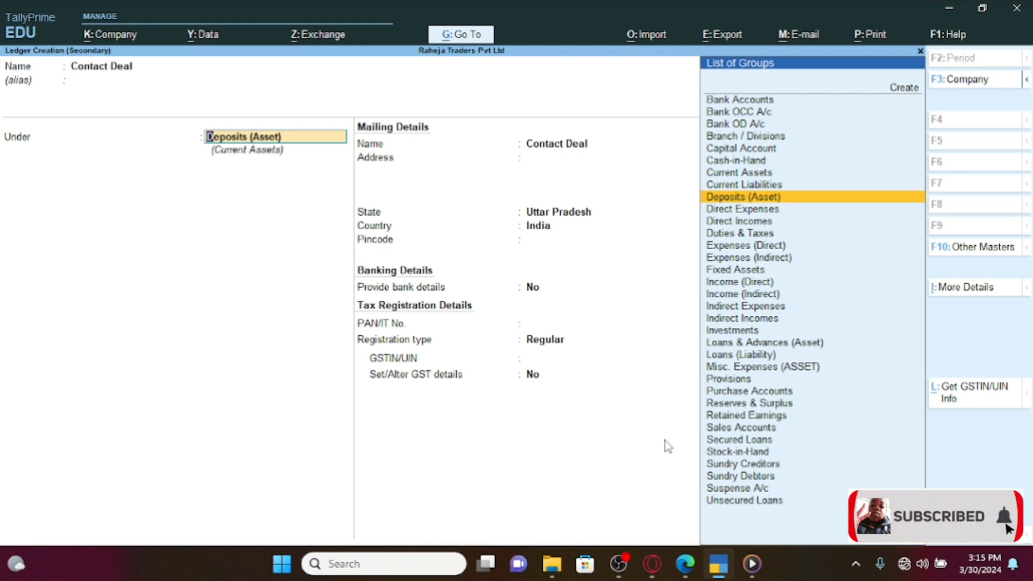
text(In)
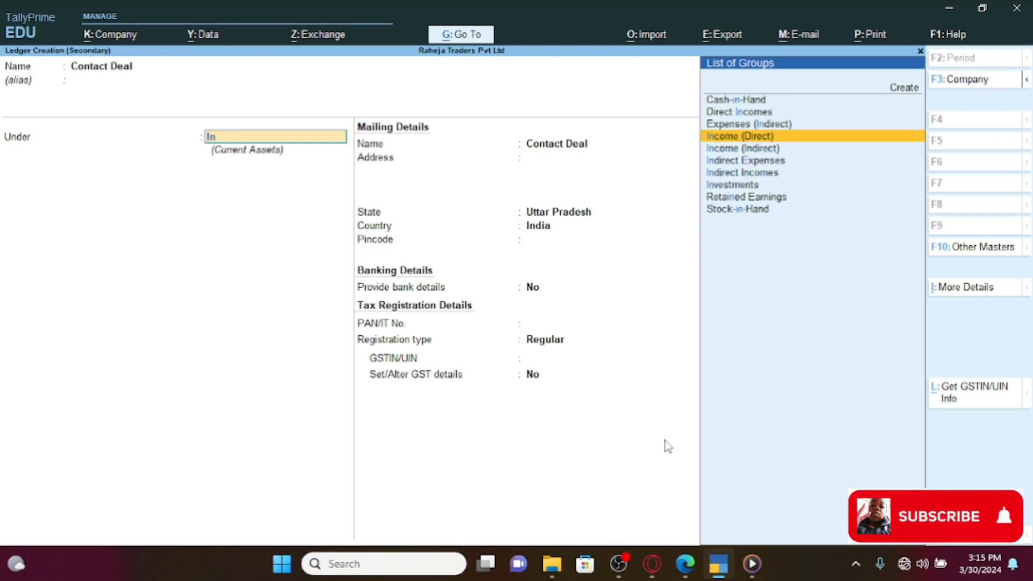
key(Down)
key(Down)
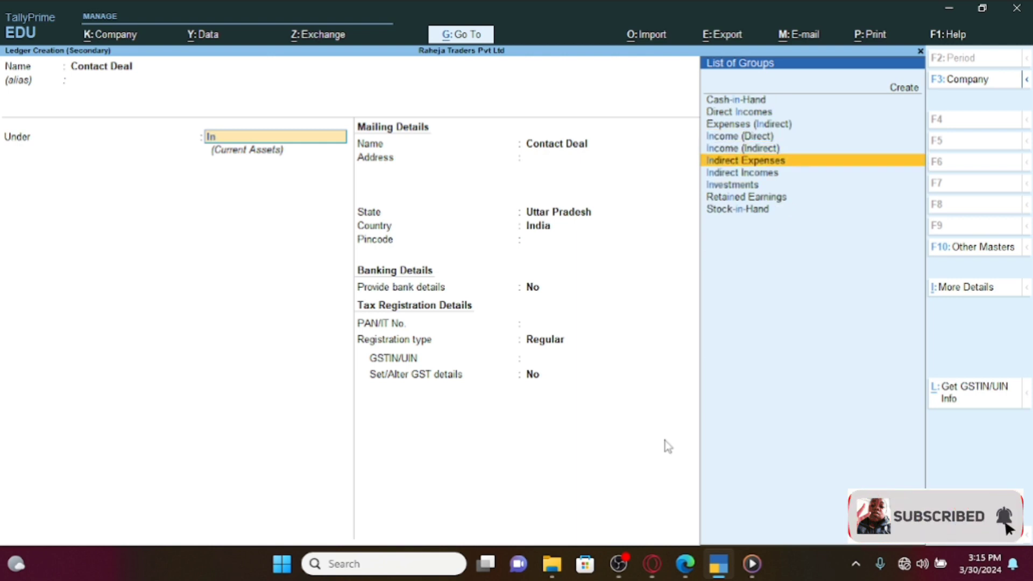
key(Return)
key(Return)
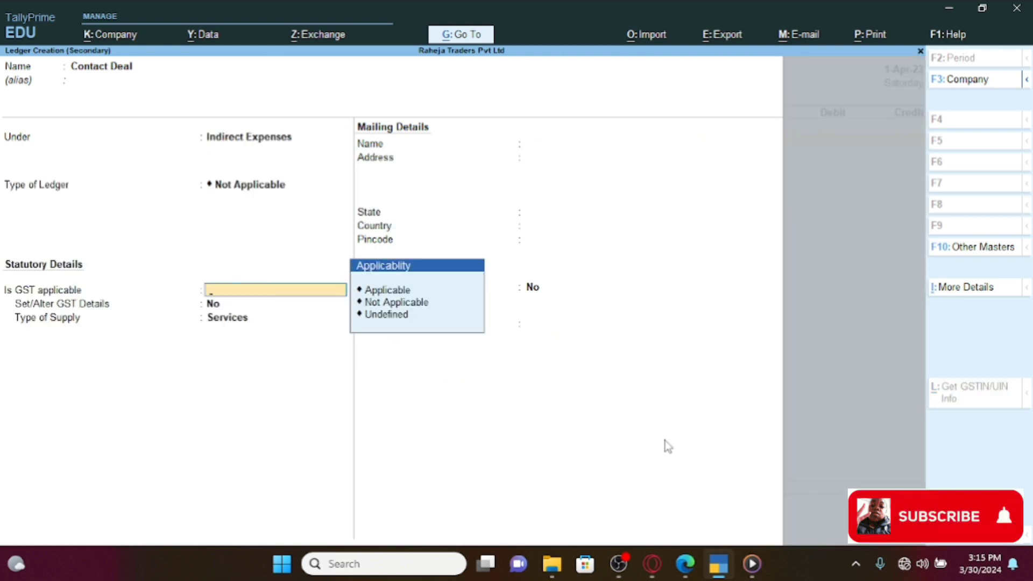
key(Down)
key(Down)
key(Return)
key(Return)
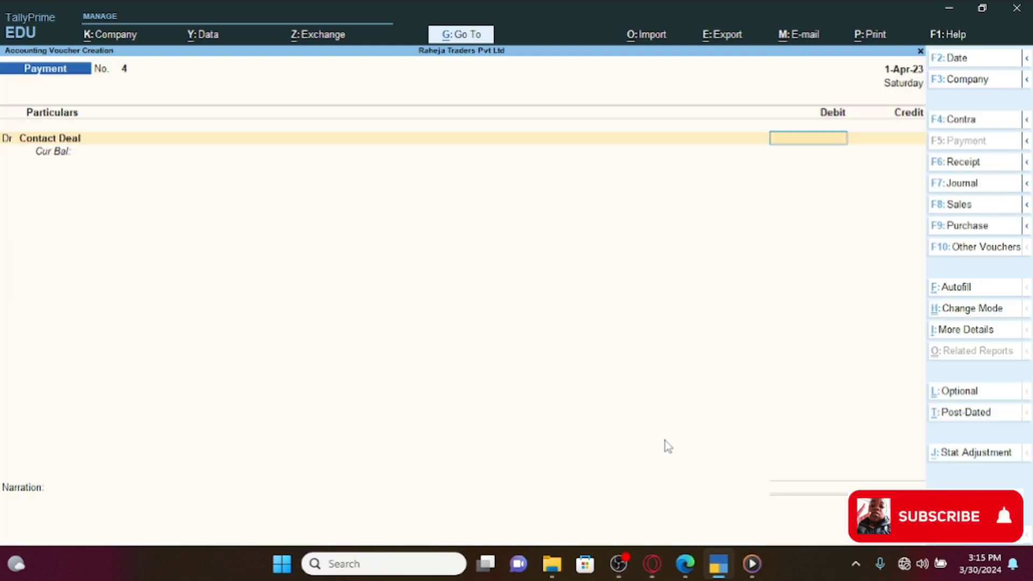
Set the Contact Deal debit amount in the payment voucher to 35000
text(35)
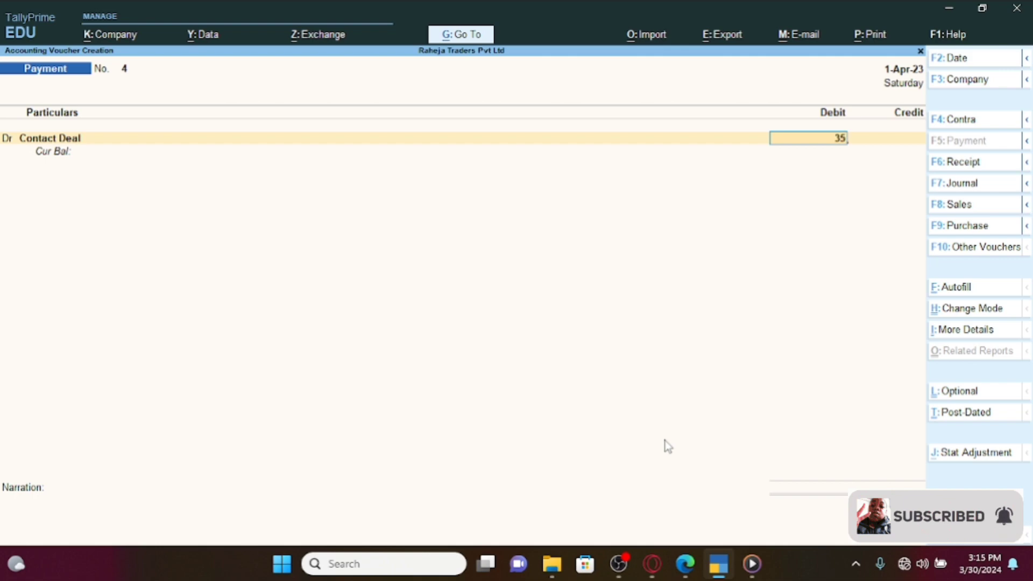
text(00)
key(Return)
key(Escape)
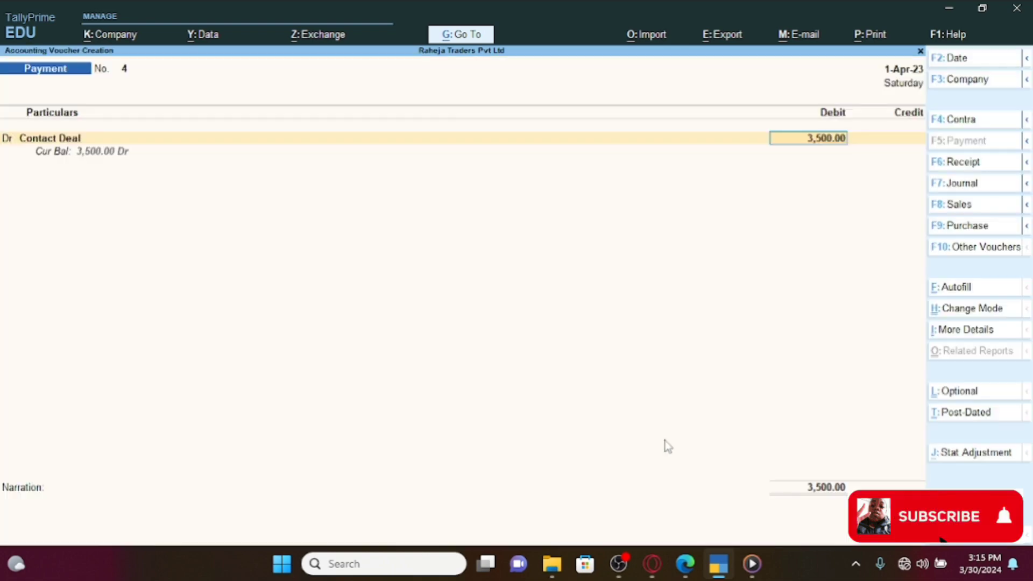
text(35,00)
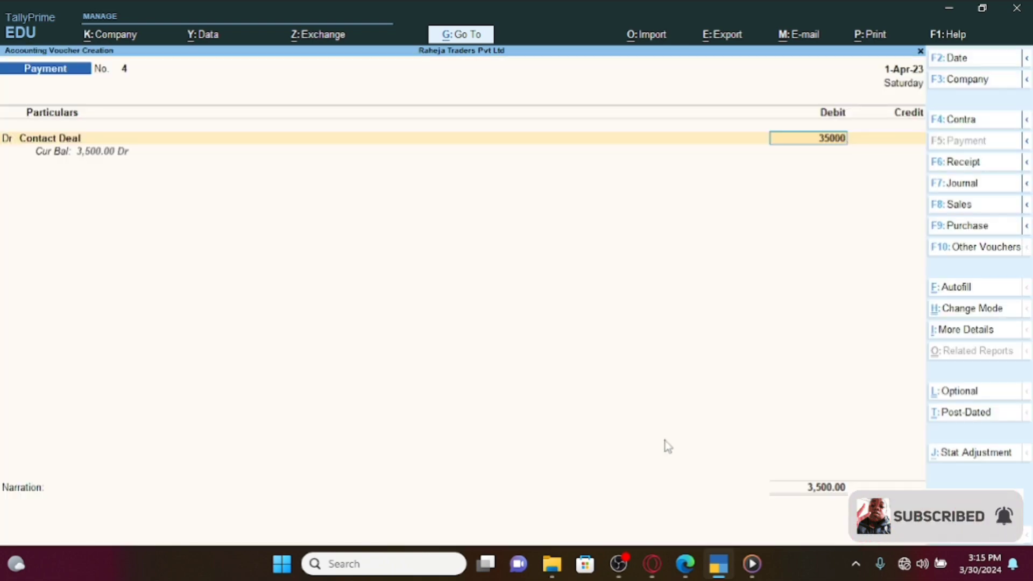
text(0)
key(Return)
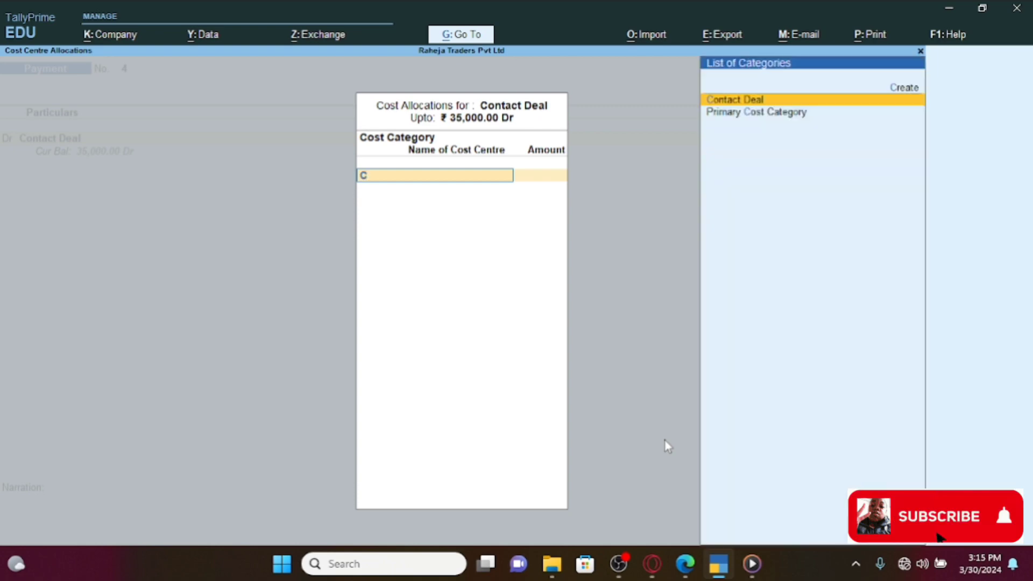
Choose the Contact Deal cost category and allocate 6500 to the New Paper cost centre
key(Return)
text(New)
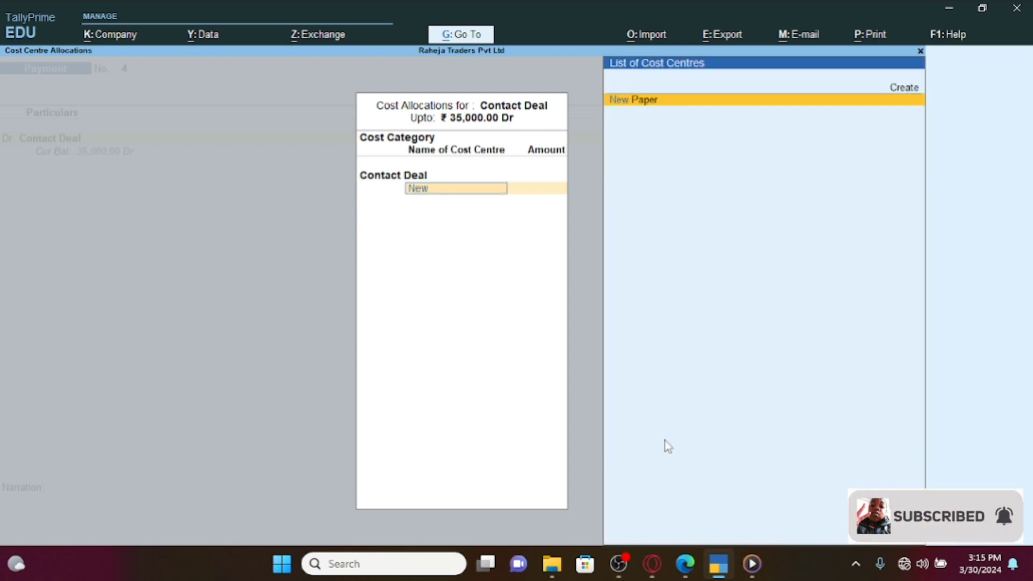
key(Return)
text(6500)
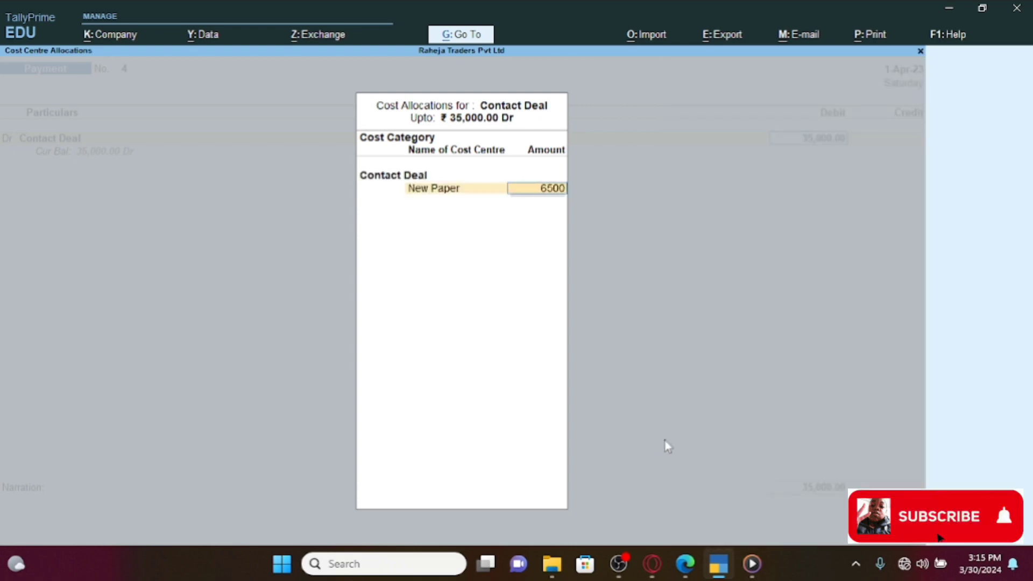
key(Return)
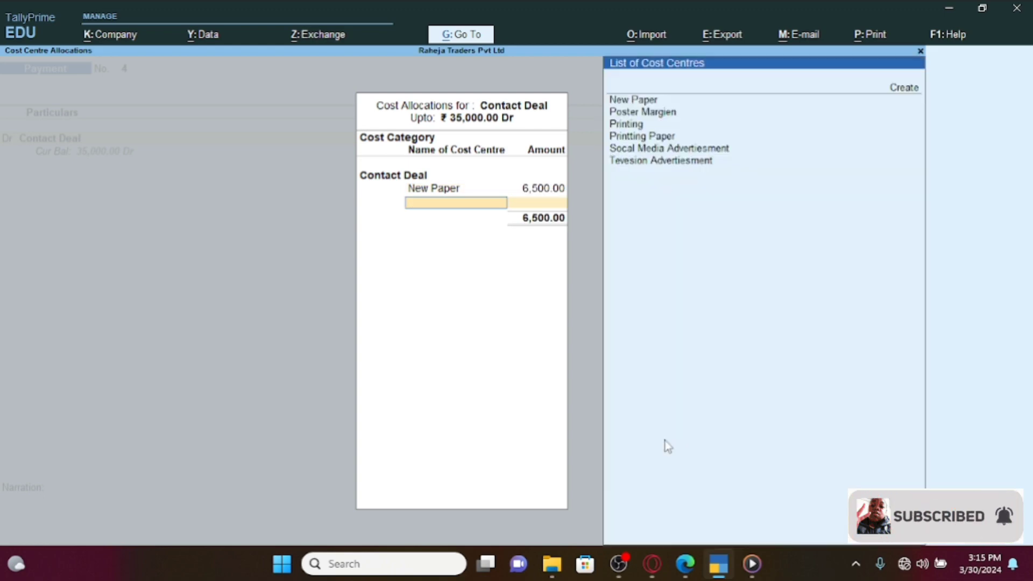
Add the Poster Margien cost centre, consult transaction 7 in the exercise PDF, and allocate 3500 to it in TallyPrime
key(Down)
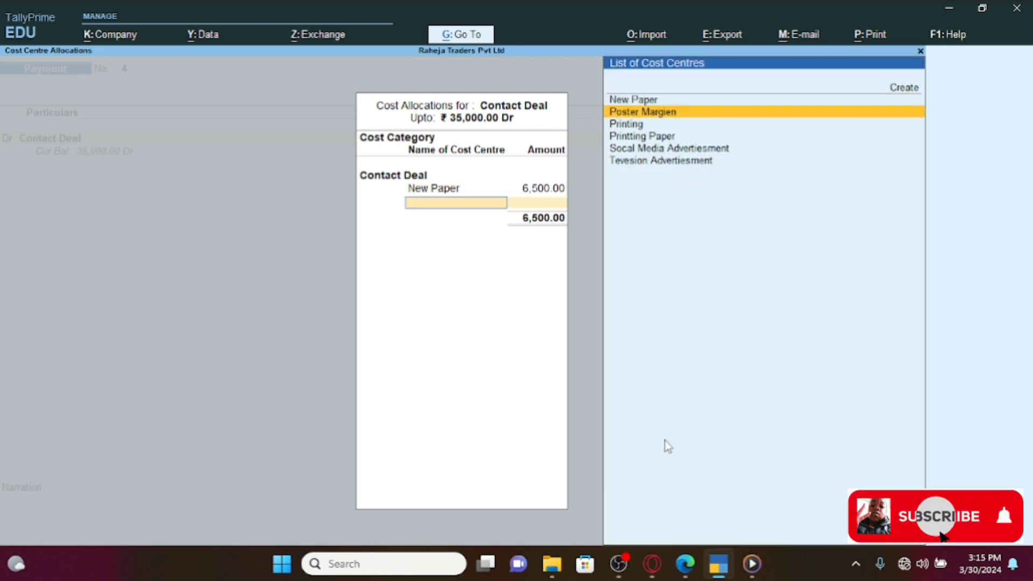
key(Return)
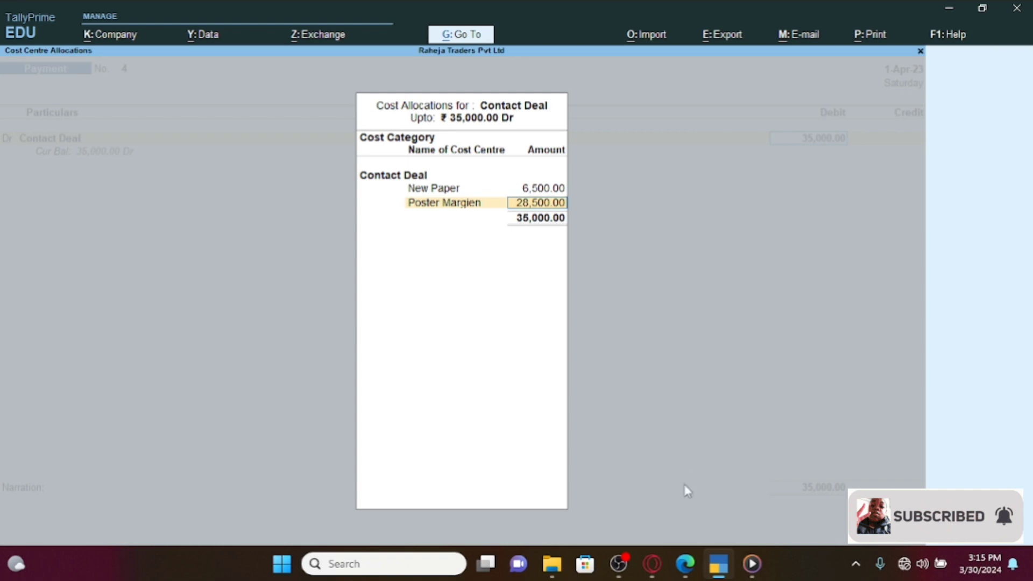
mouse_move(733, 565)
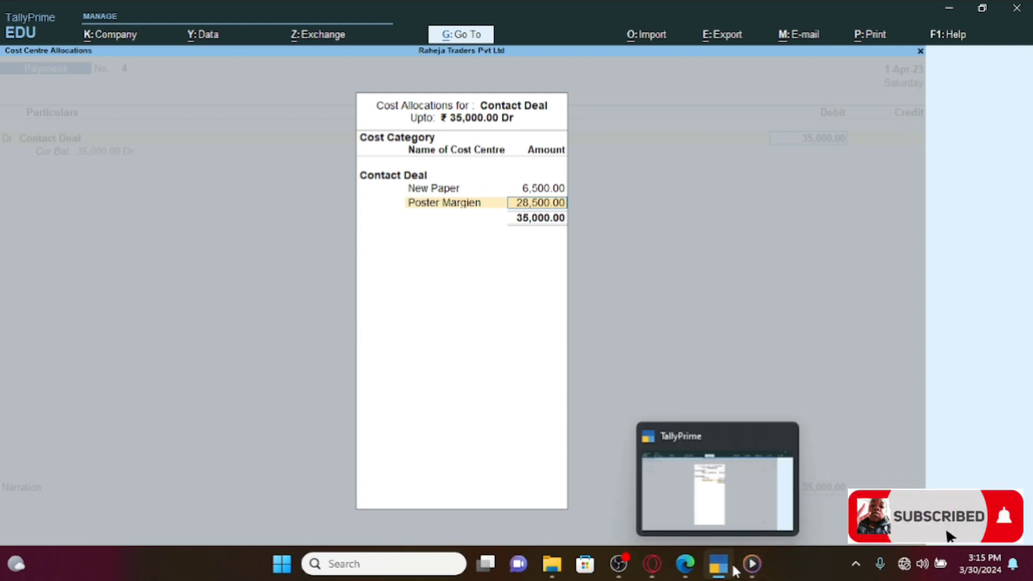
mouse_move(694, 563)
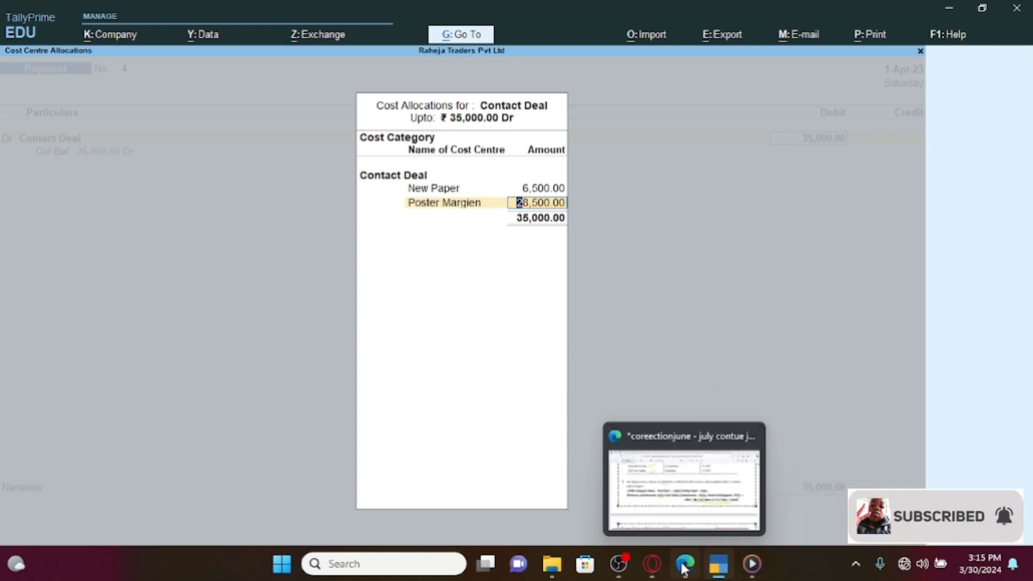
click(682, 474)
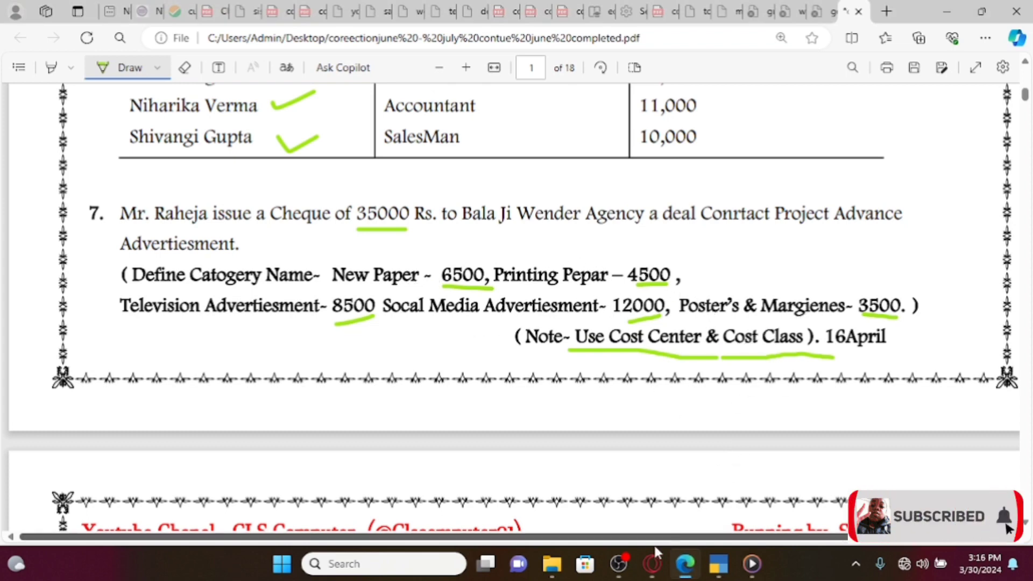
mouse_move(648, 563)
click(682, 564)
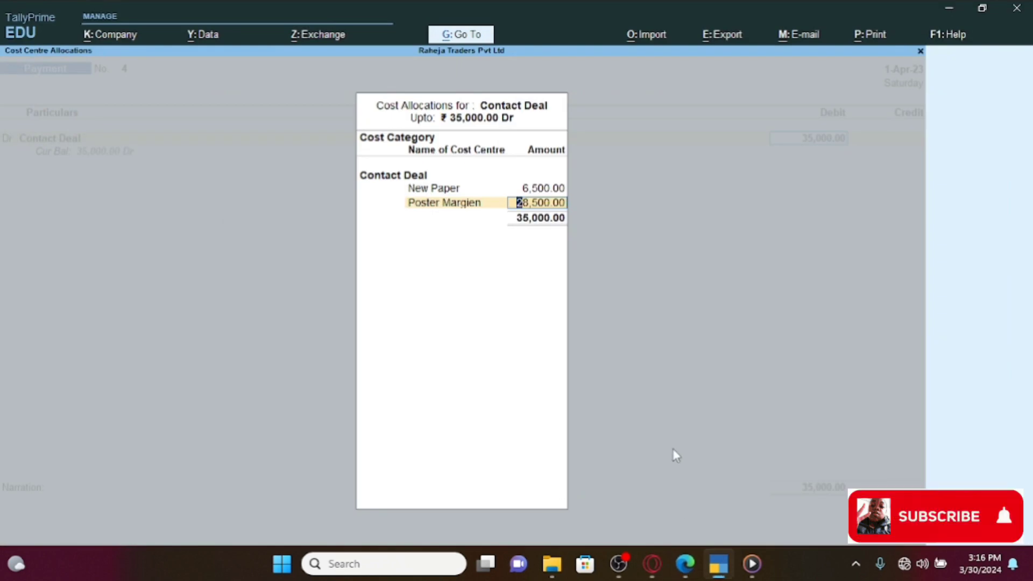
text(3500)
key(Return)
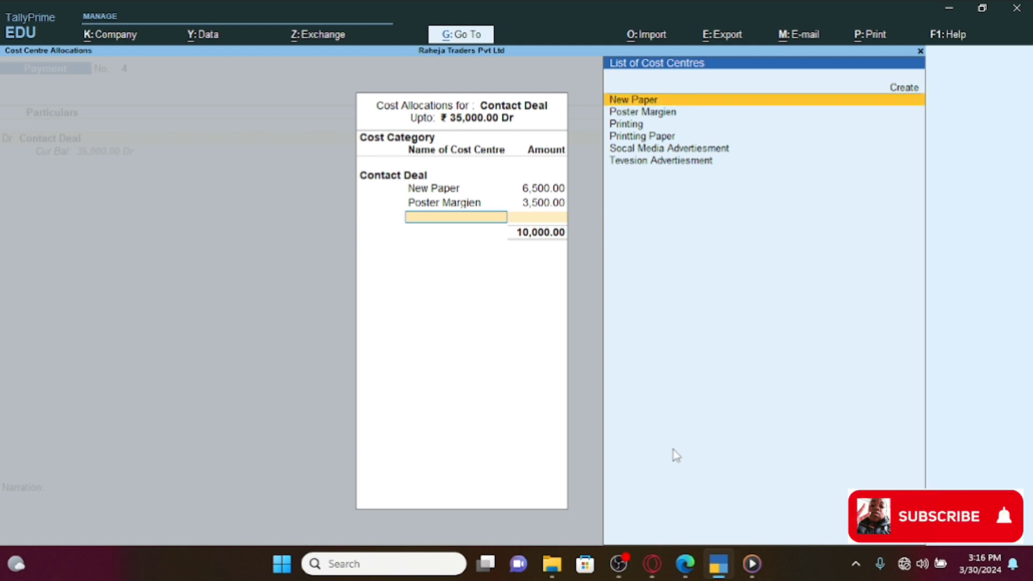
Add a third cost allocation line using the Printting Paper cost centre instead of Printing
key(Down)
key(Down)
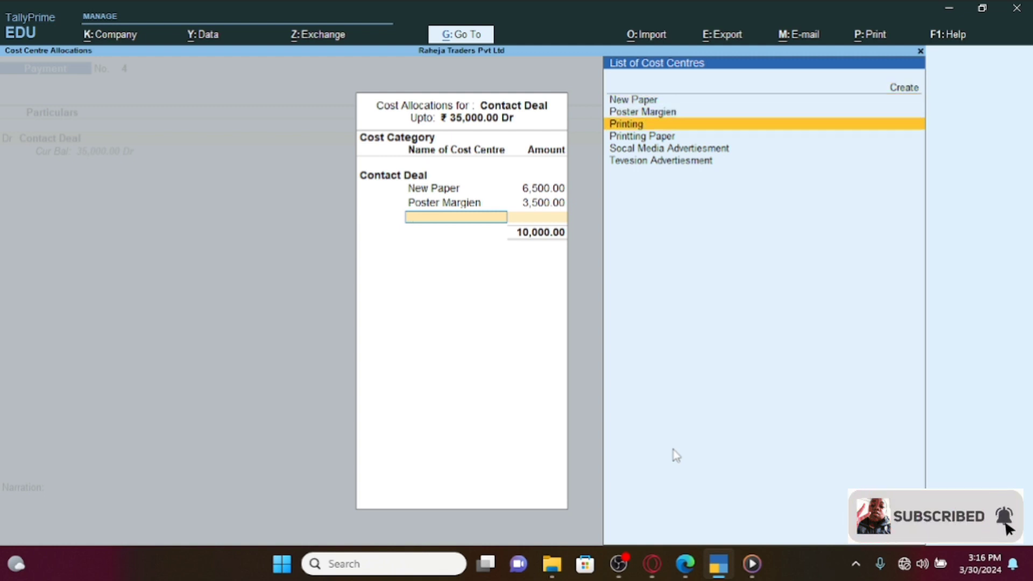
key(Return)
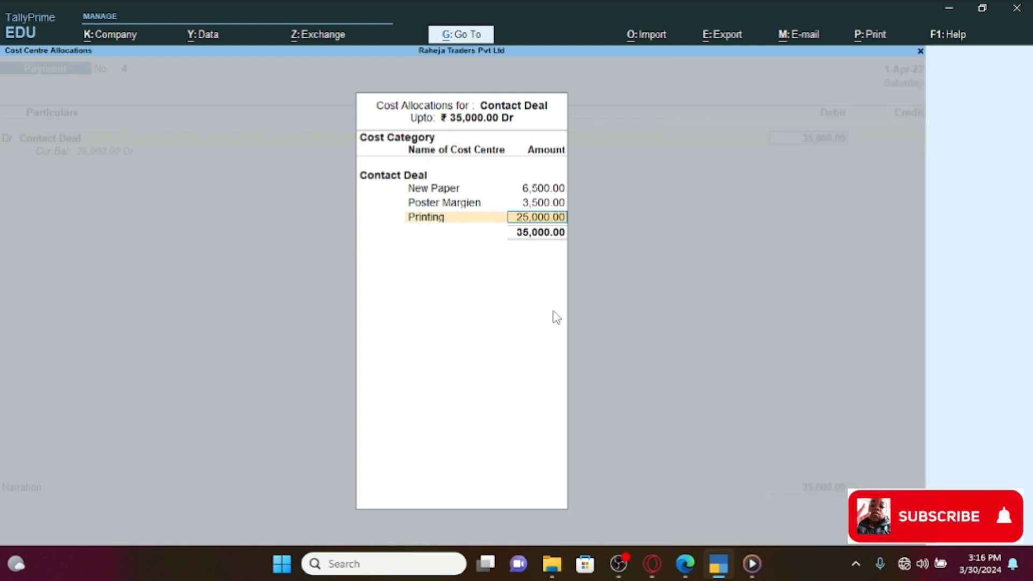
key(BackSpace)
key(Down)
key(Return)
Consult the printing paper amount of transaction 7 in the exercise PDF and return to the TallyPrime cost allocations
click(711, 571)
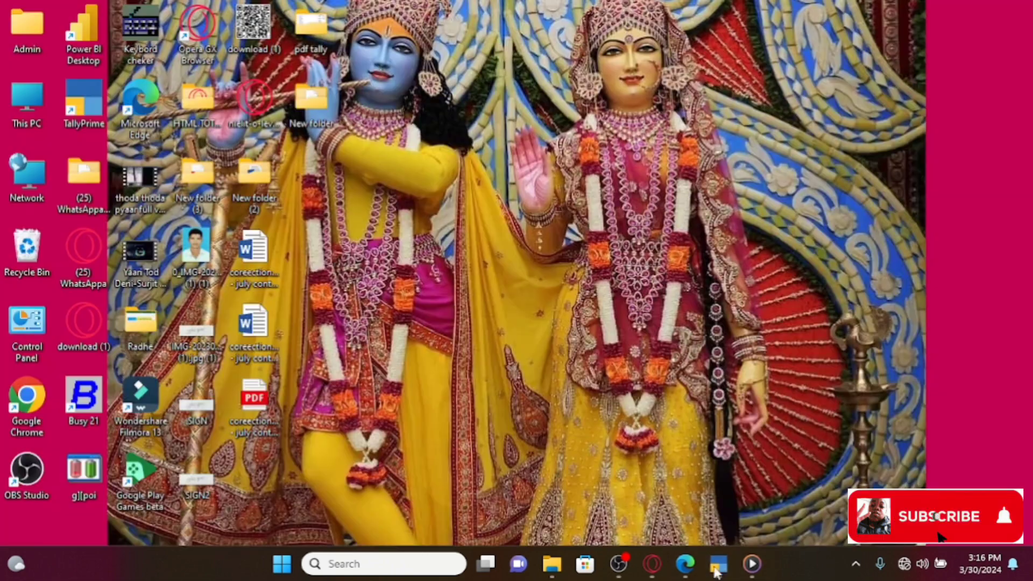
click(744, 566)
click(721, 571)
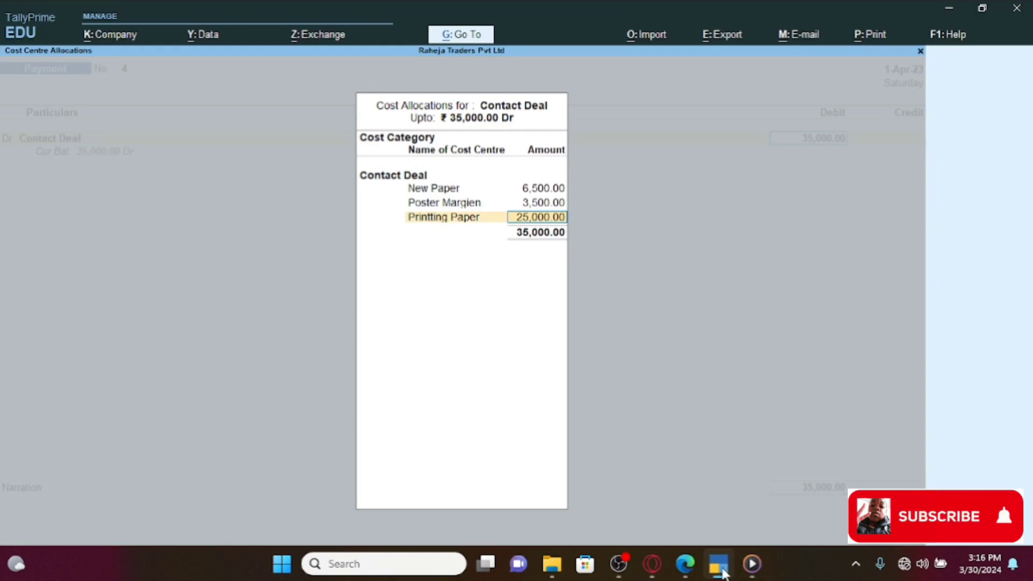
click(751, 566)
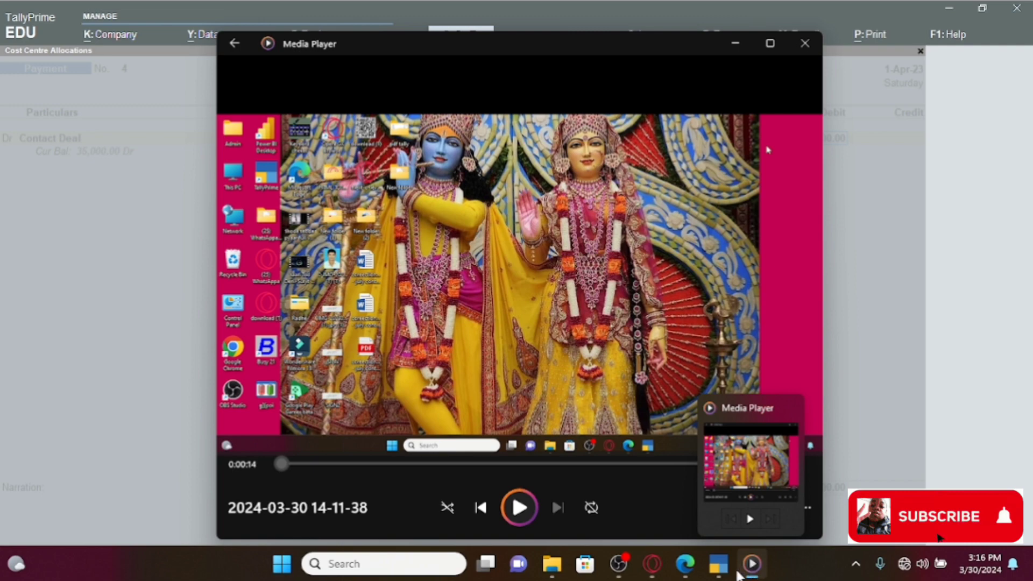
click(719, 565)
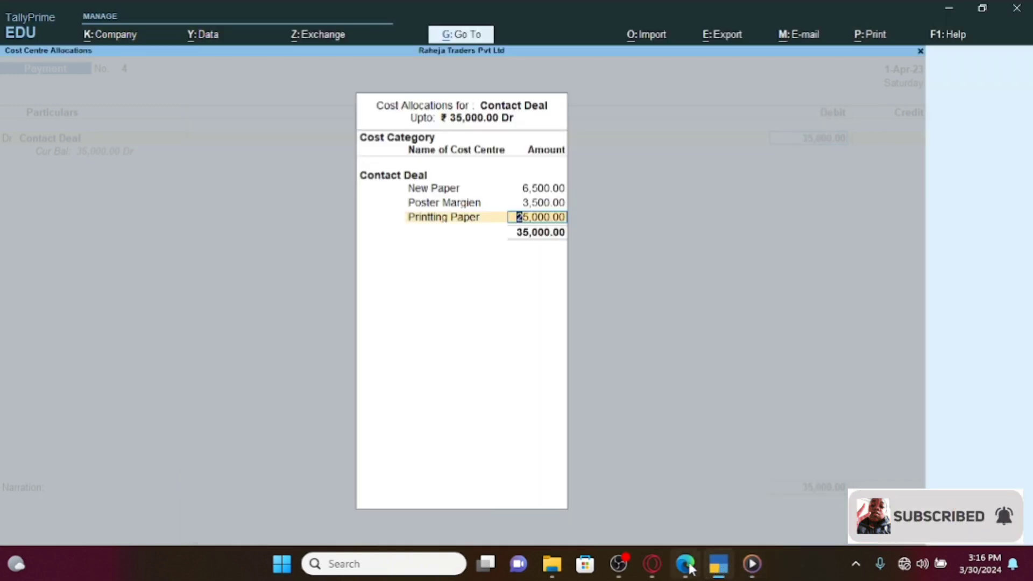
click(686, 565)
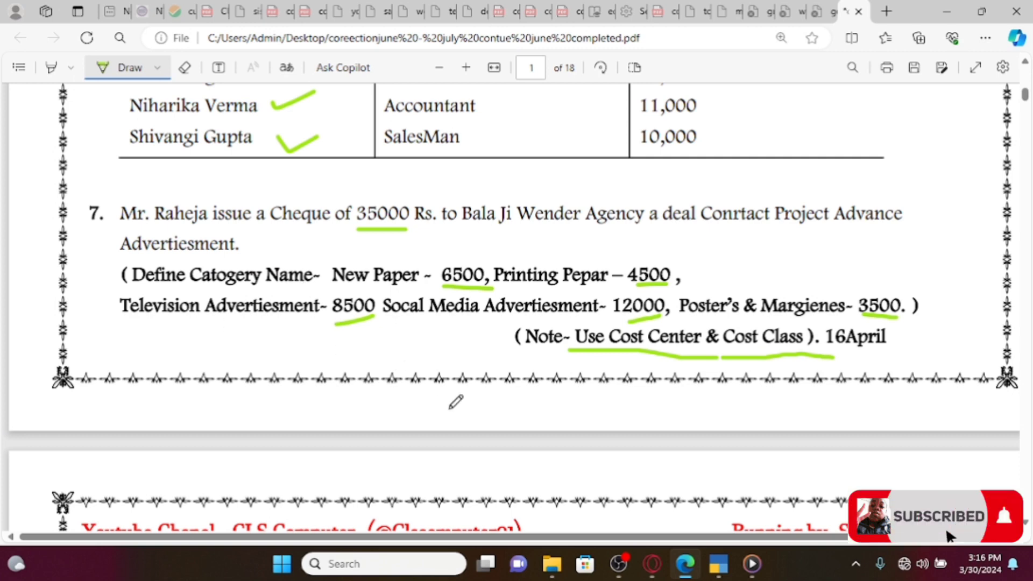
click(713, 571)
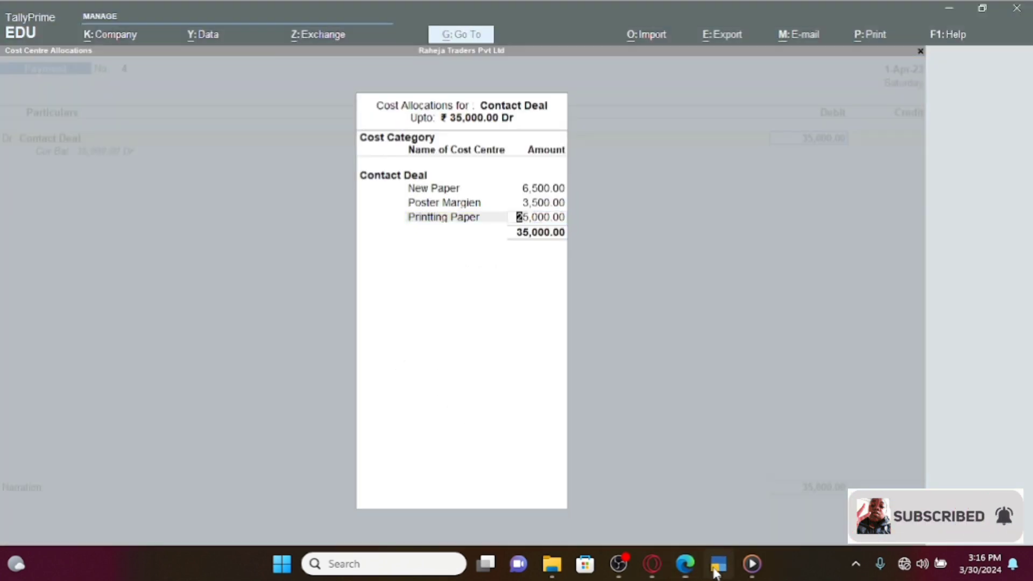
Recheck transaction 7 in the exercise PDF and set the Printting Paper allocation in TallyPrime to 3500
key(Return)
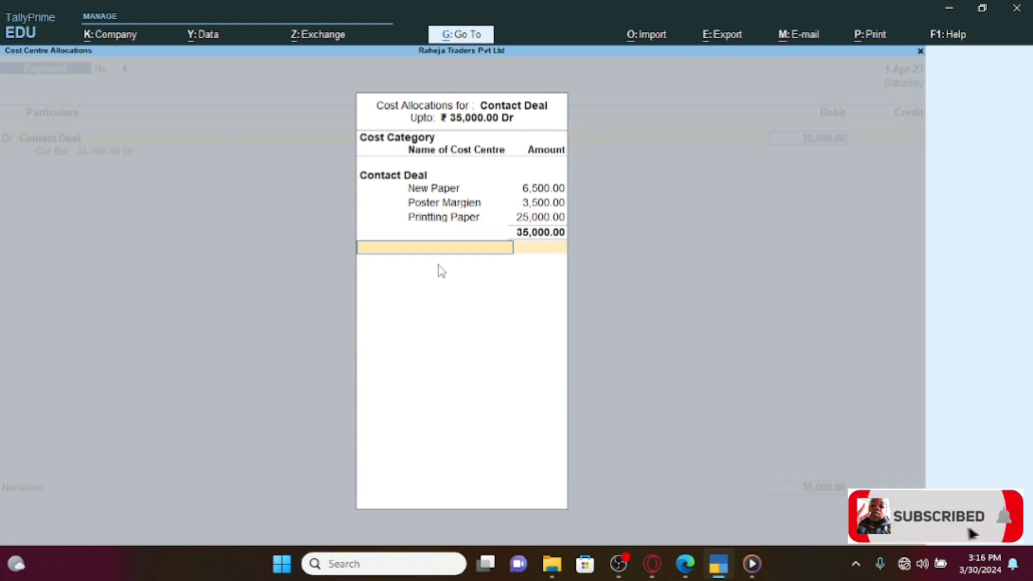
key(BackSpace)
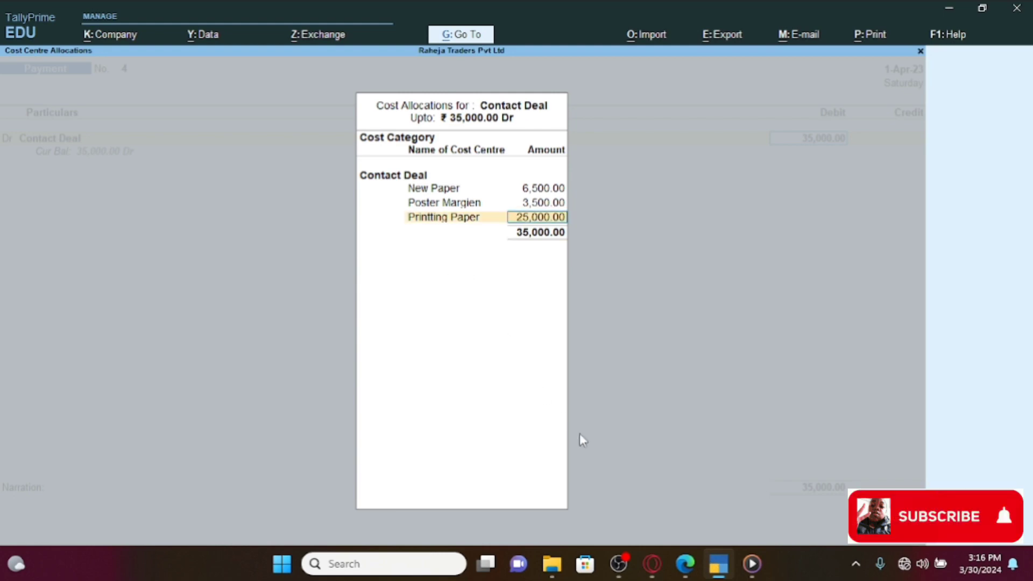
click(710, 566)
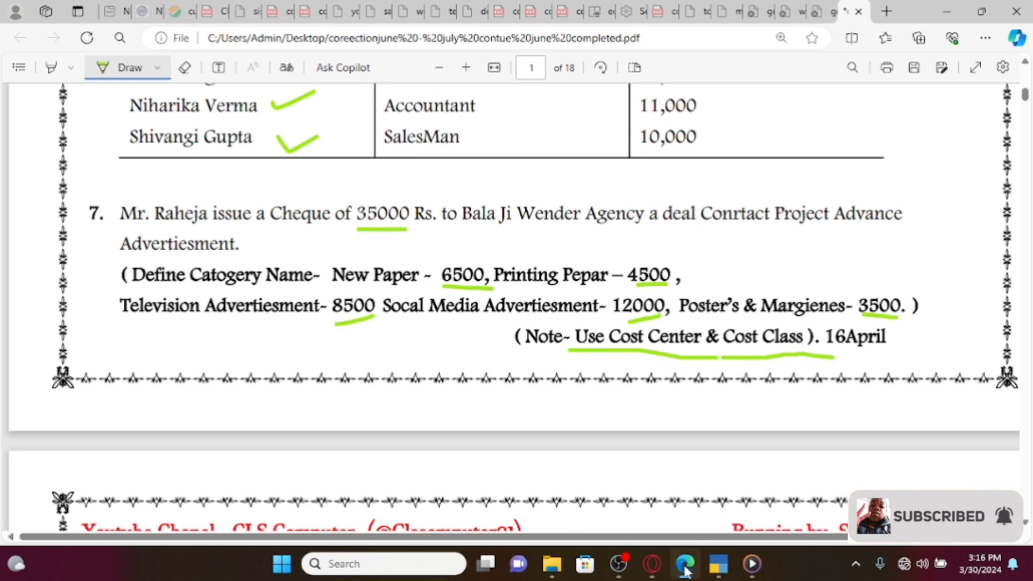
click(715, 562)
text(3500)
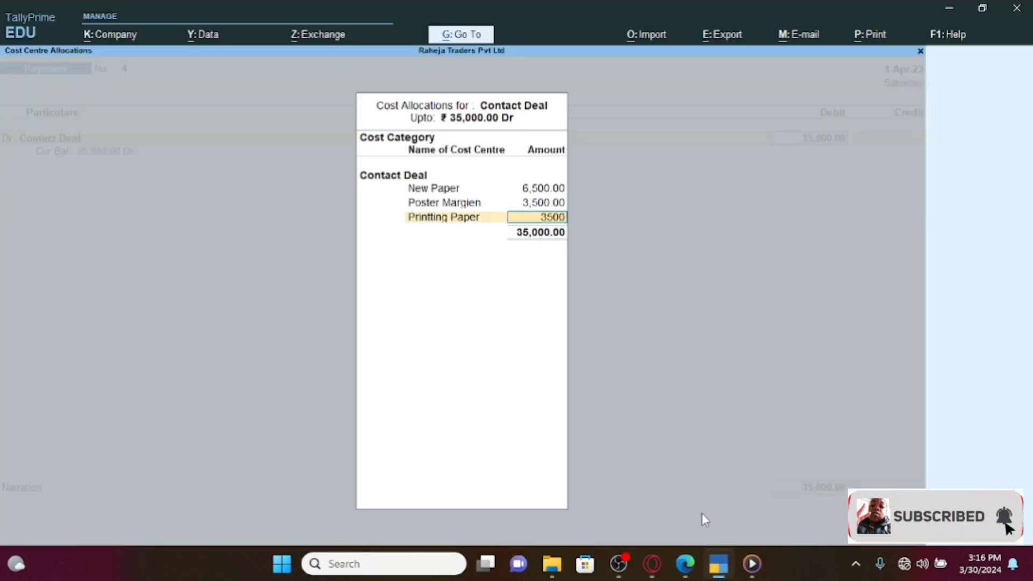
key(Return)
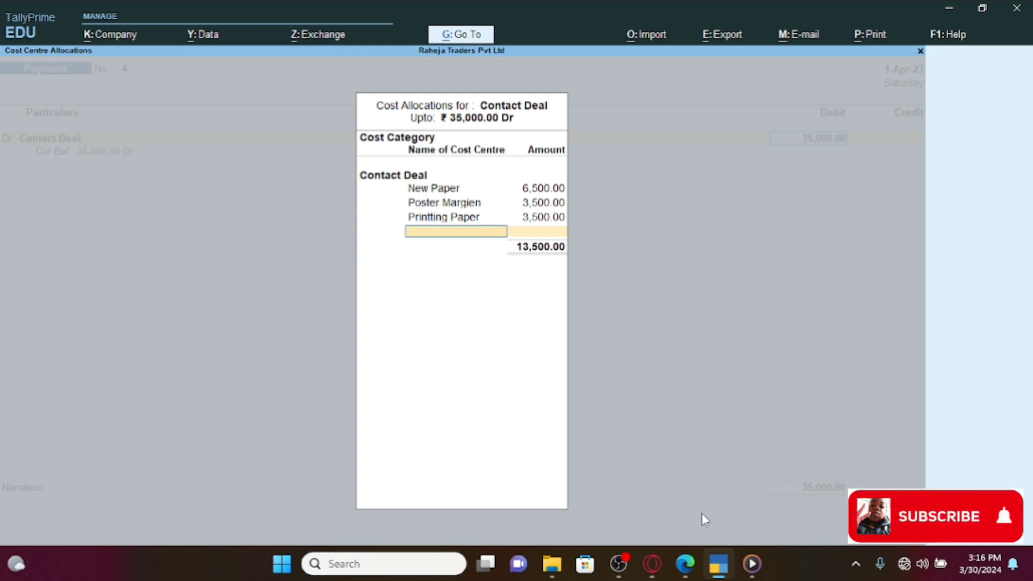
Add the Socal Media Advertiesment cost centre, consult transaction 7 in the exercise PDF, and allocate 12000 to it in TallyPrime
text(S)
key(Return)
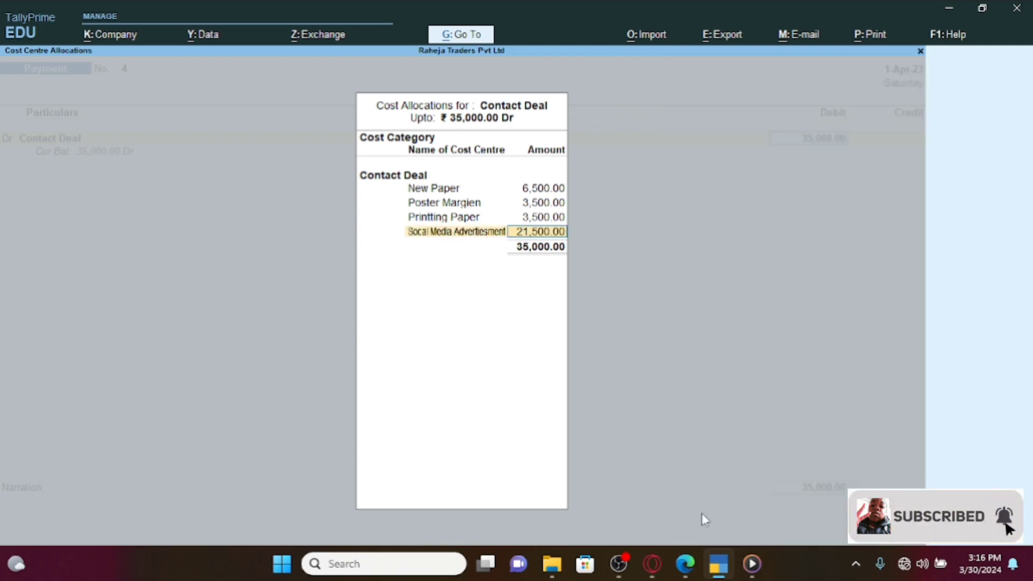
click(718, 565)
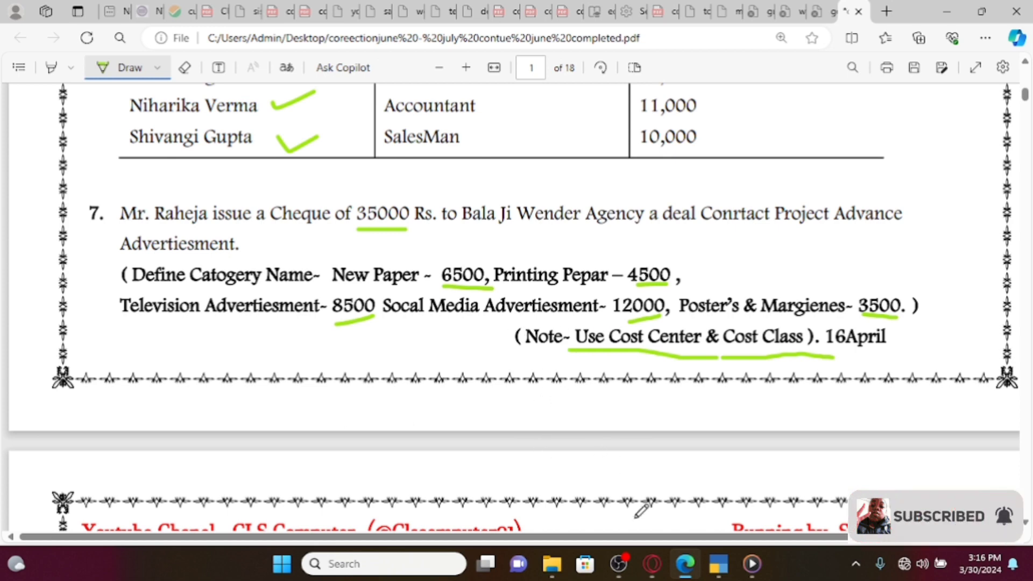
click(715, 560)
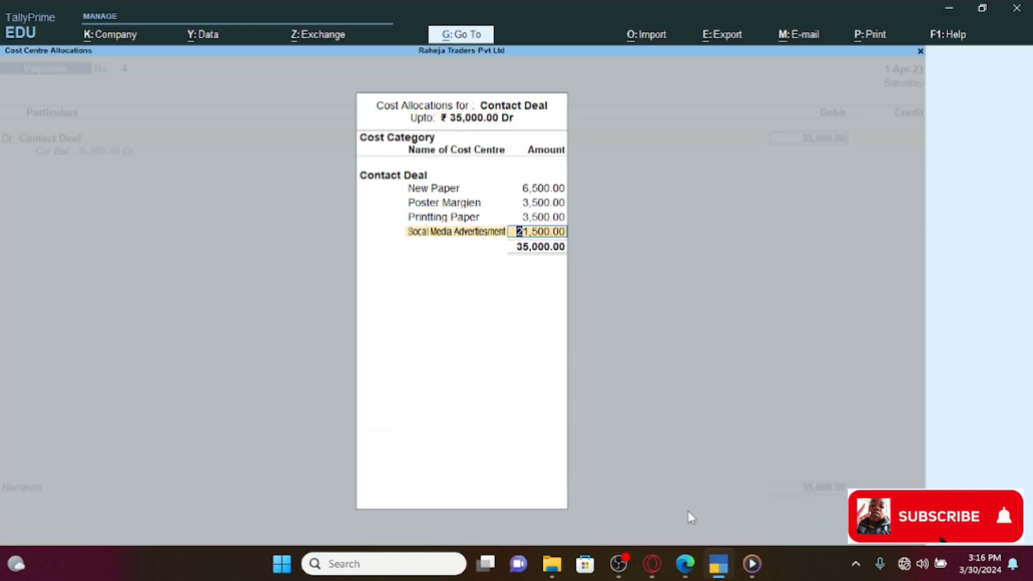
text(12000)
key(Return)
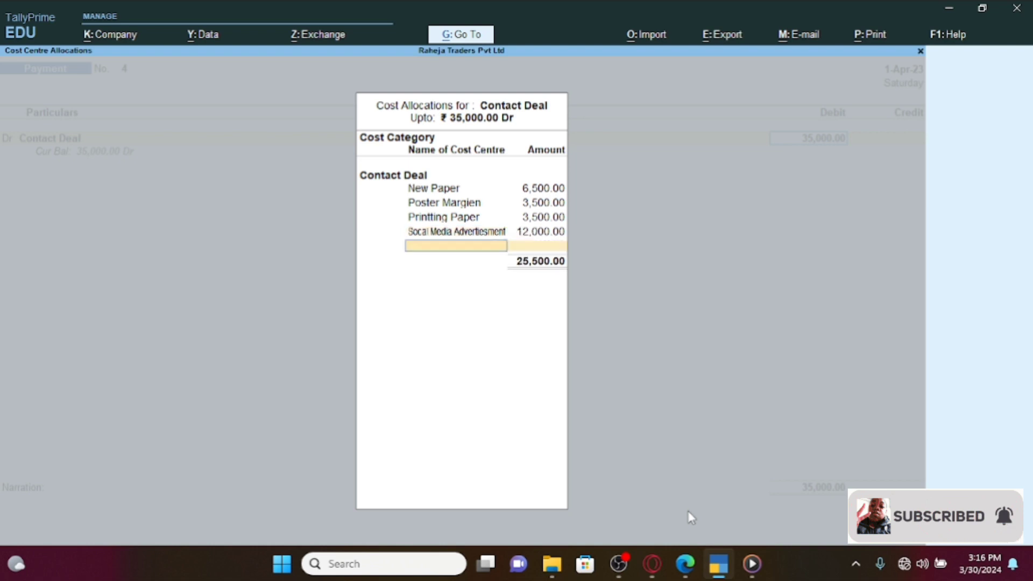
Add the Tevesion Advertiesment cost centre and allocate 8000 to it
text(Te)
key(Return)
text(8)
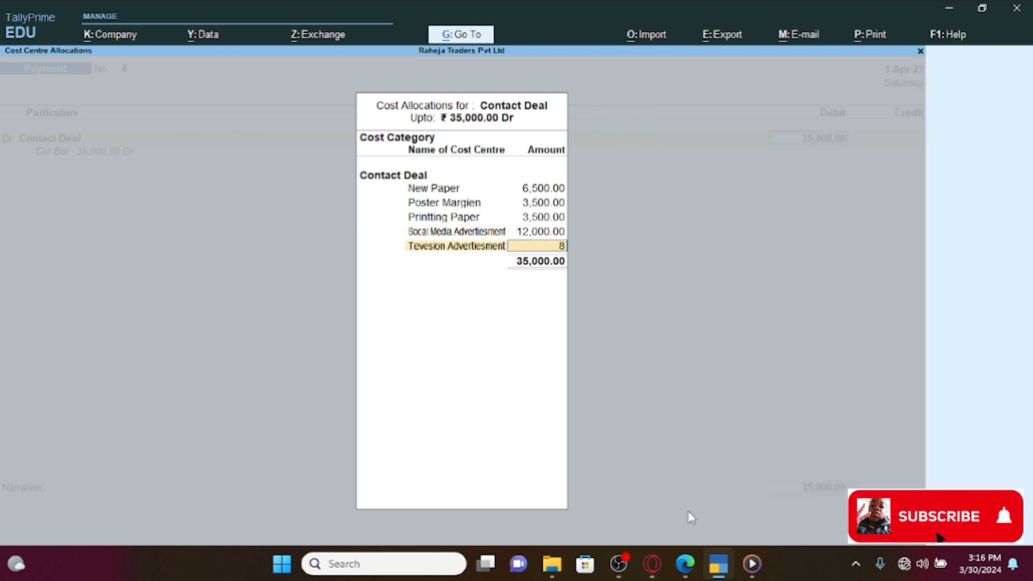
text(,000)
key(Return)
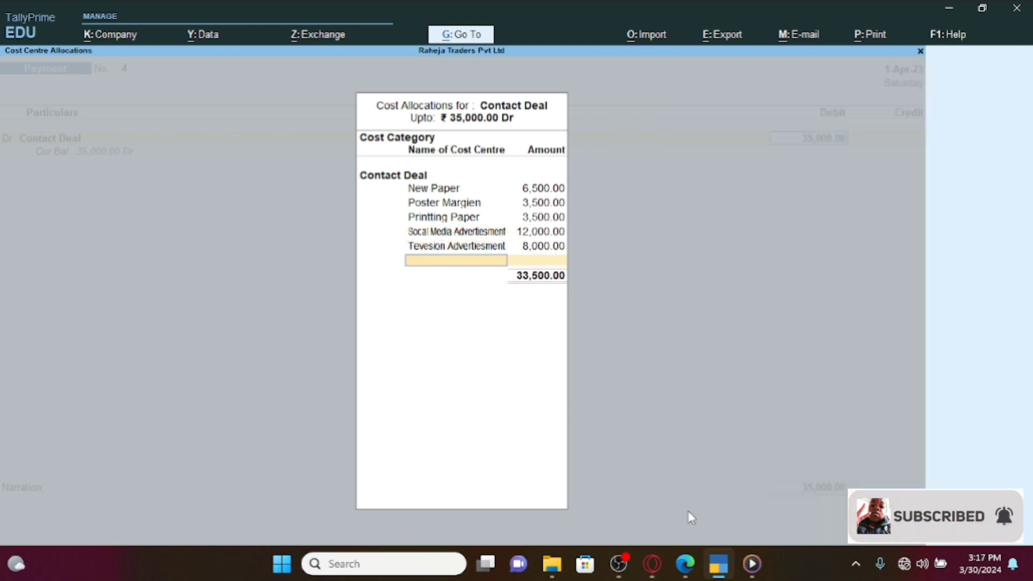
Consult the television advertisement amount of transaction 7 in the exercise PDF and set the Tevesion Advertiesment allocation in TallyPrime to 8500
click(693, 561)
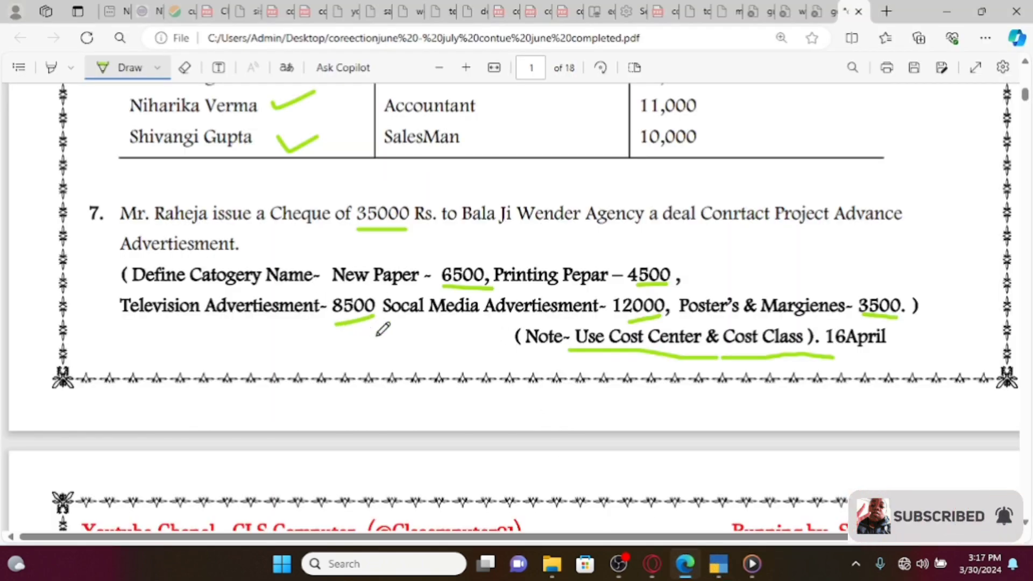
mouse_move(685, 567)
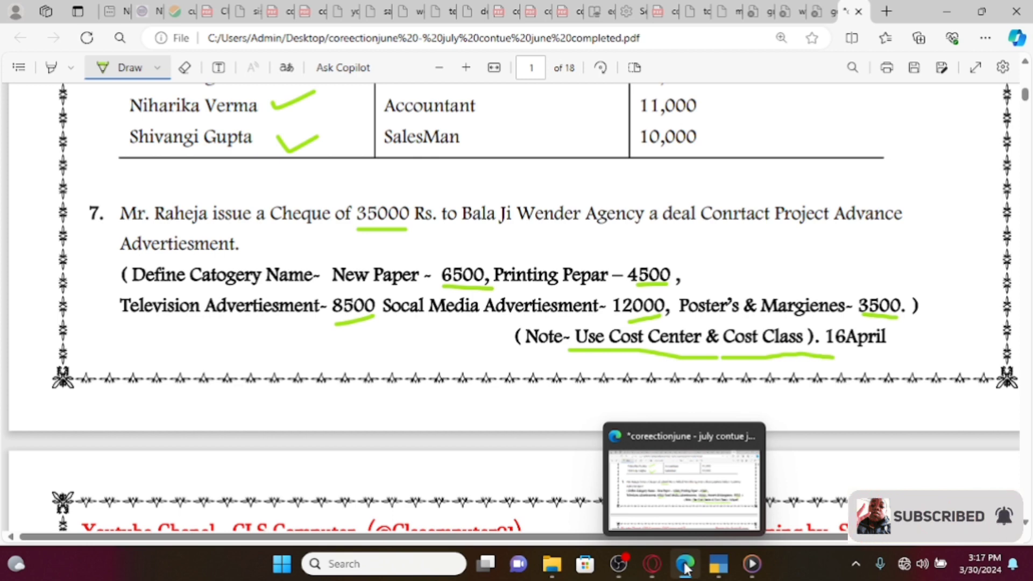
click(685, 566)
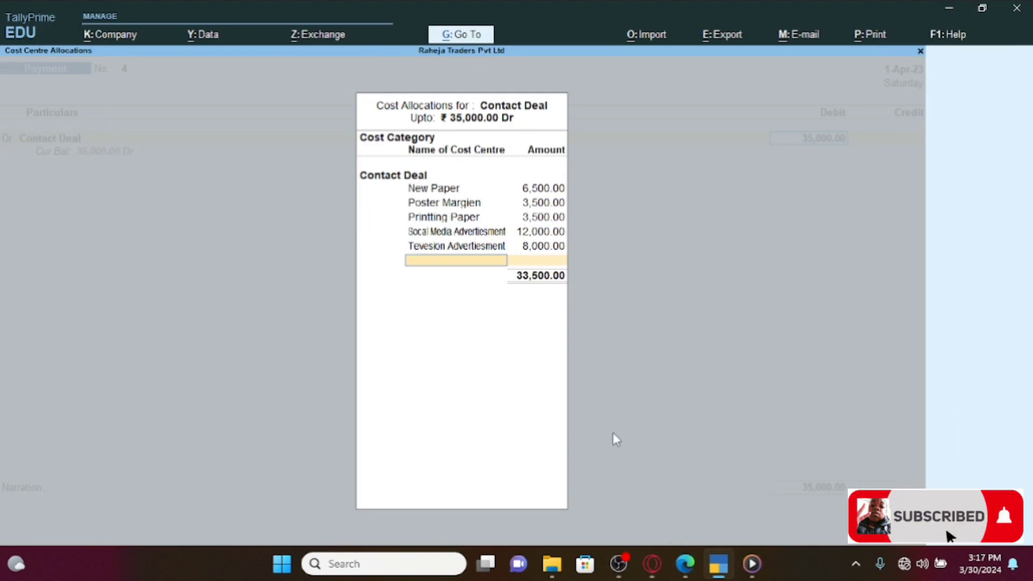
key(BackSpace)
text(8,5)
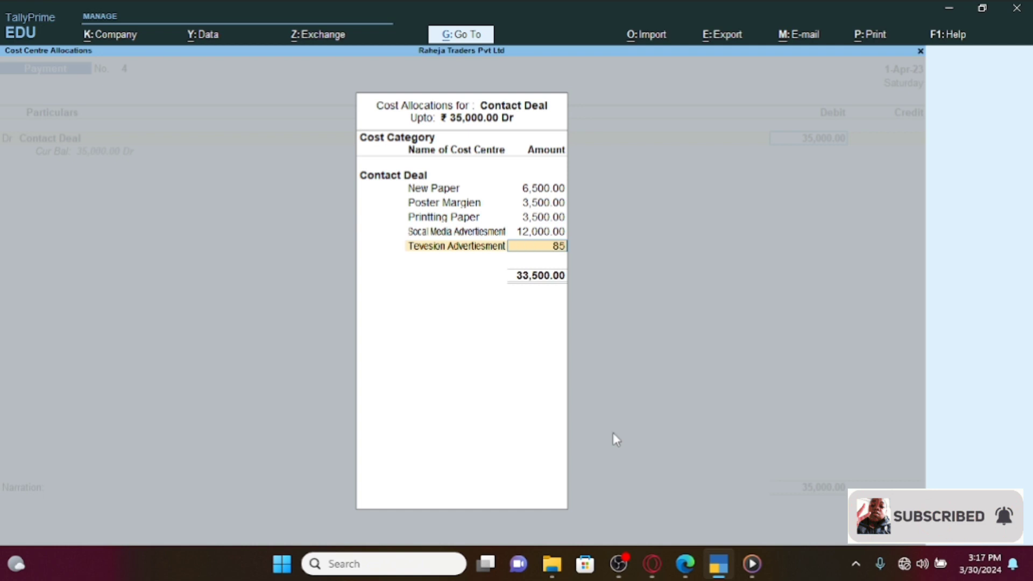
text(00)
key(Return)
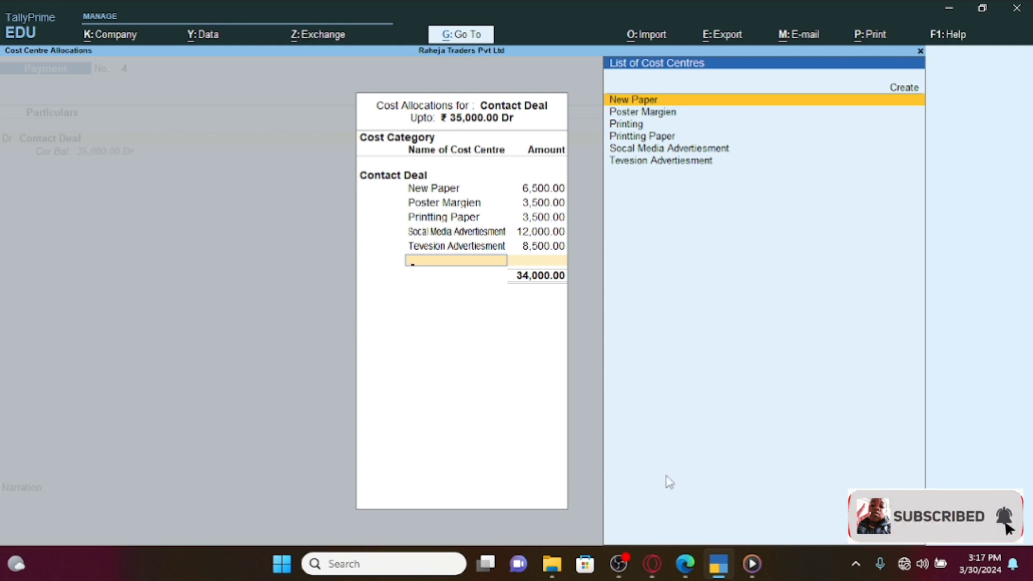
Recheck the allocation amounts of transaction 7 in the exercise PDF against the TallyPrime cost allocations
click(728, 566)
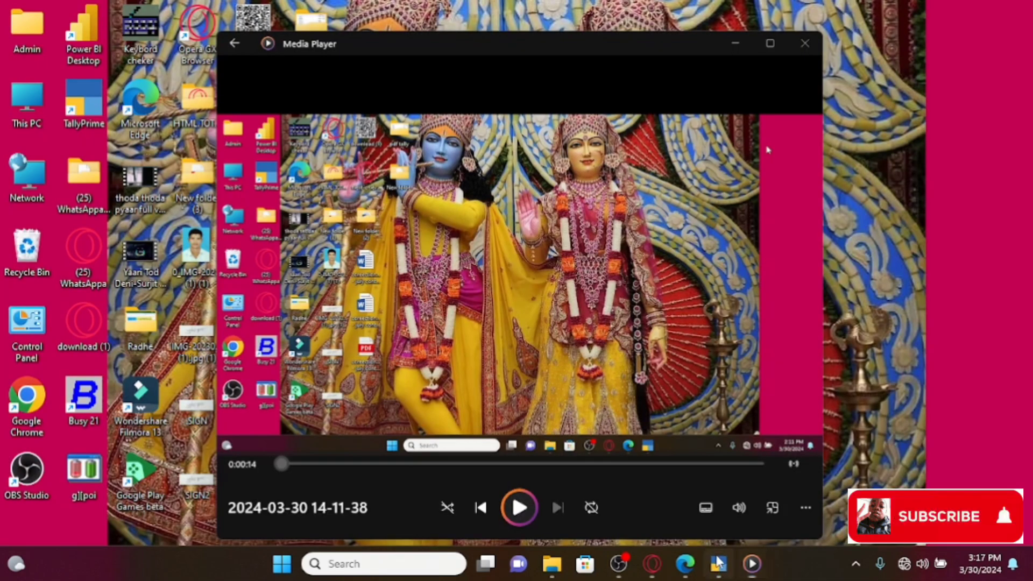
click(719, 564)
click(689, 566)
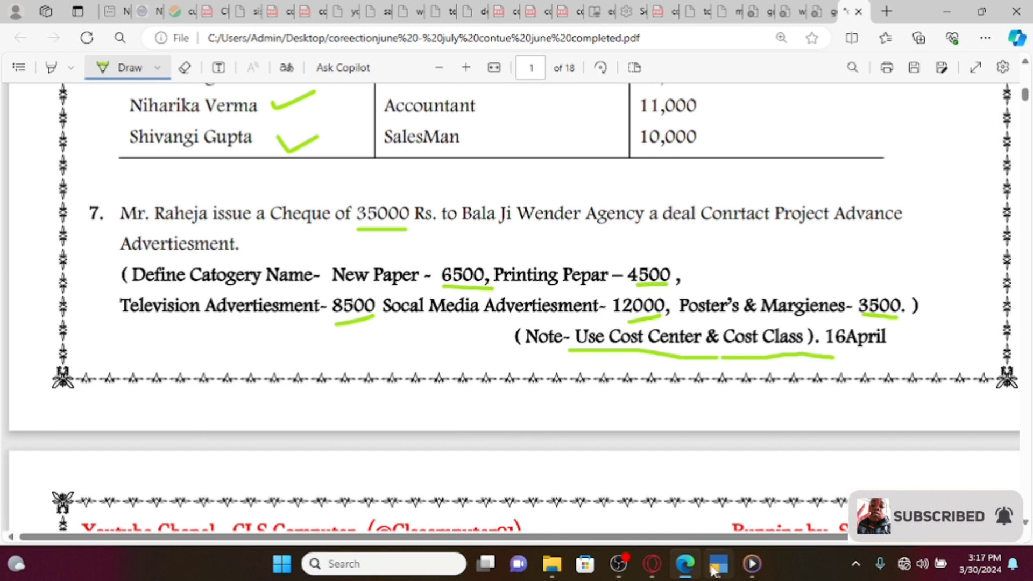
click(713, 541)
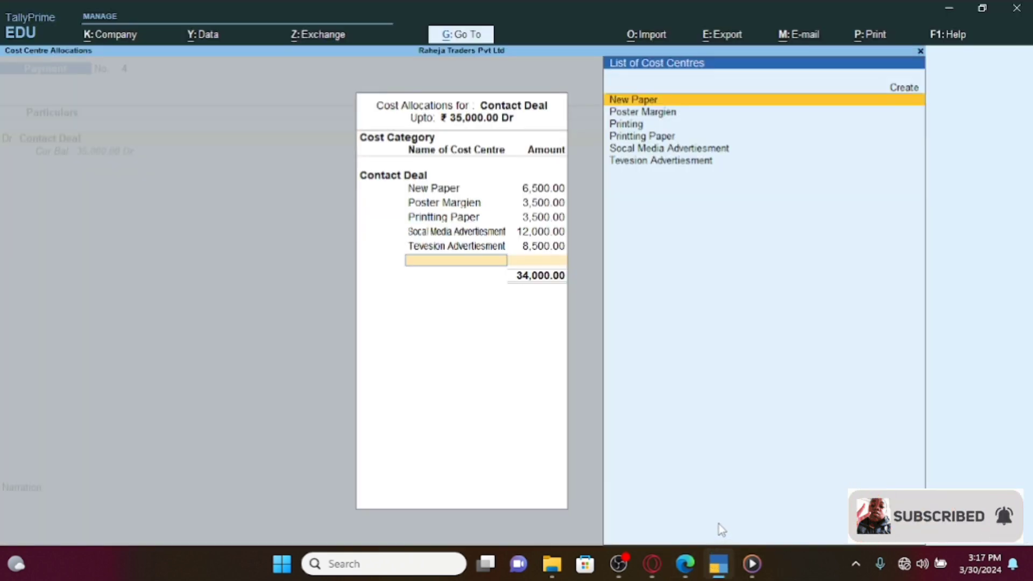
click(724, 568)
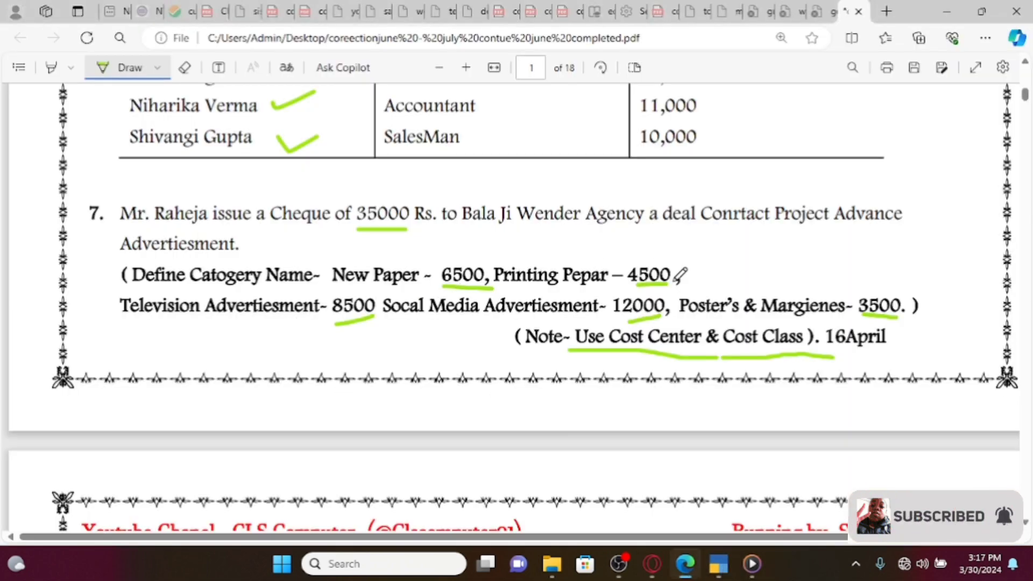
click(722, 570)
Set the Poster Margien allocation to 4500 and accept the Contact Deal cost allocations
key(Up)
key(Up)
key(Up)
key(Up)
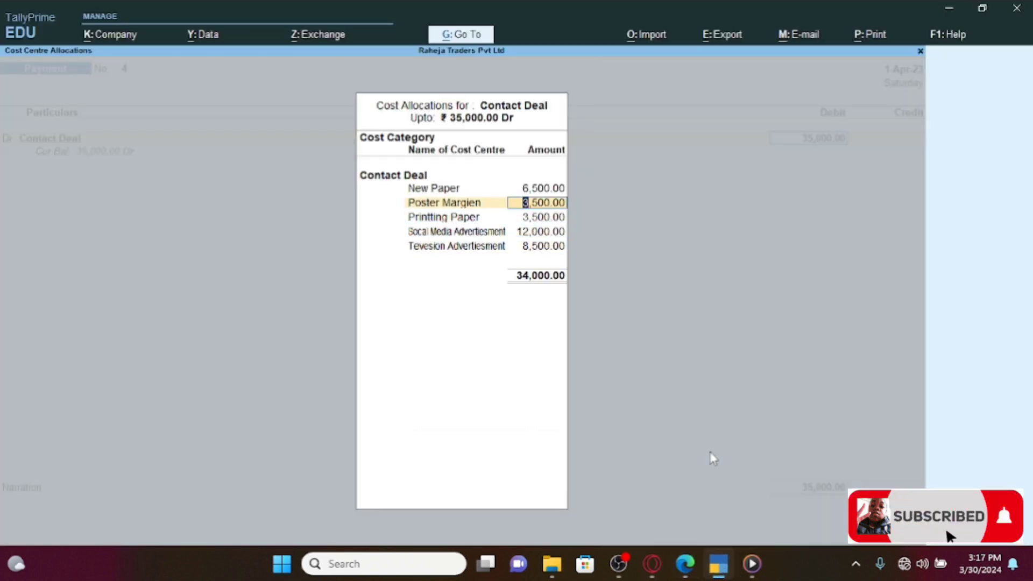
text(4500)
key(Return)
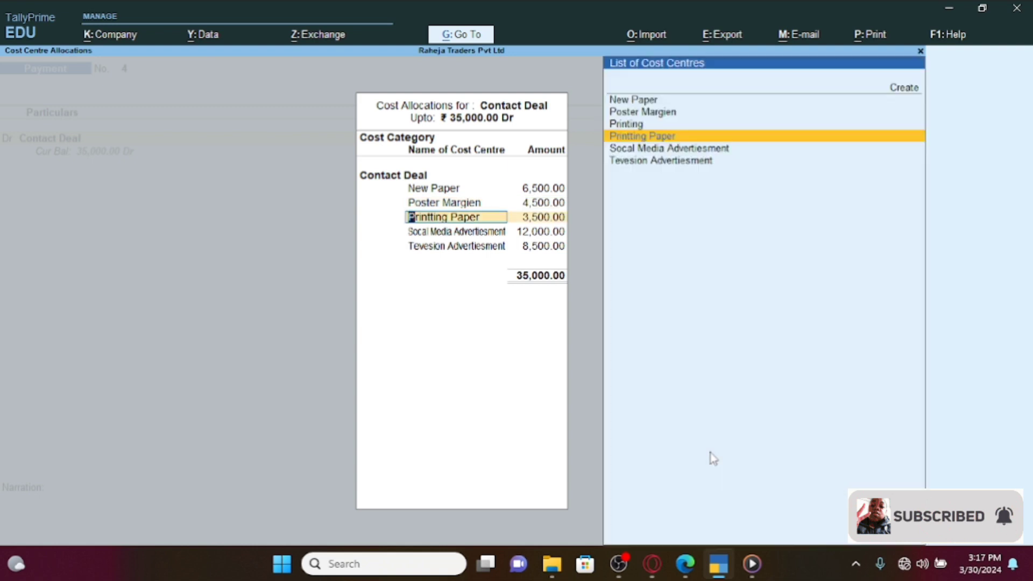
key(Return)
key(Return)
key(Return)
key(Return)
key(Return)
key(Return)
key(Return)
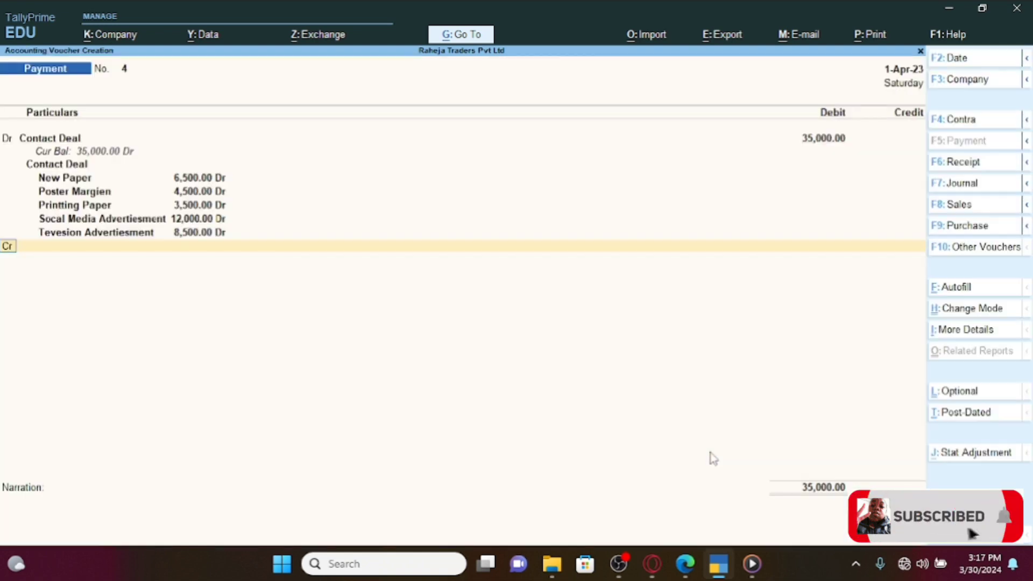
Credit ICICI Bank with 35000, leave the narration empty and save the payment voucher
key(Return)
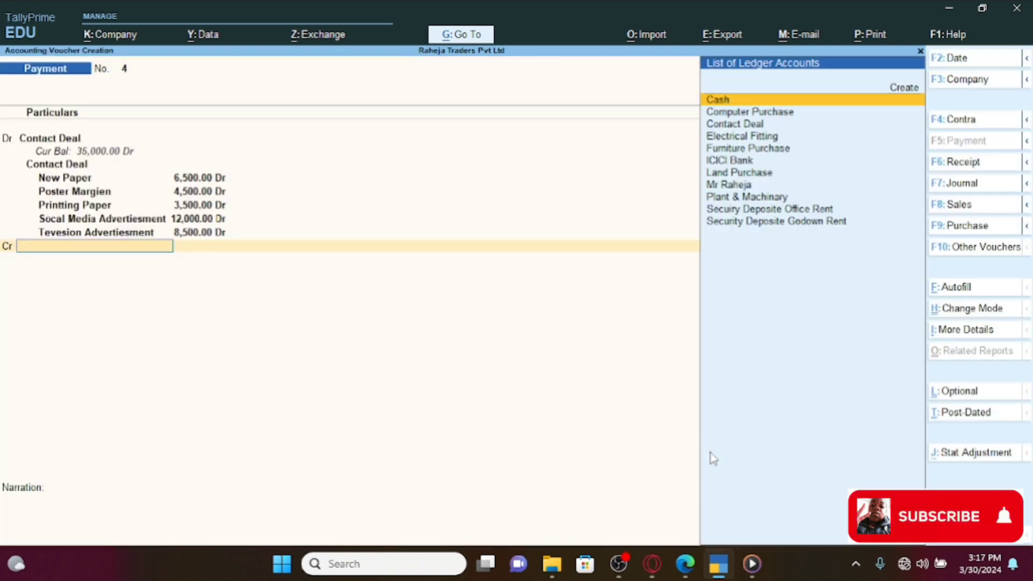
text(ic)
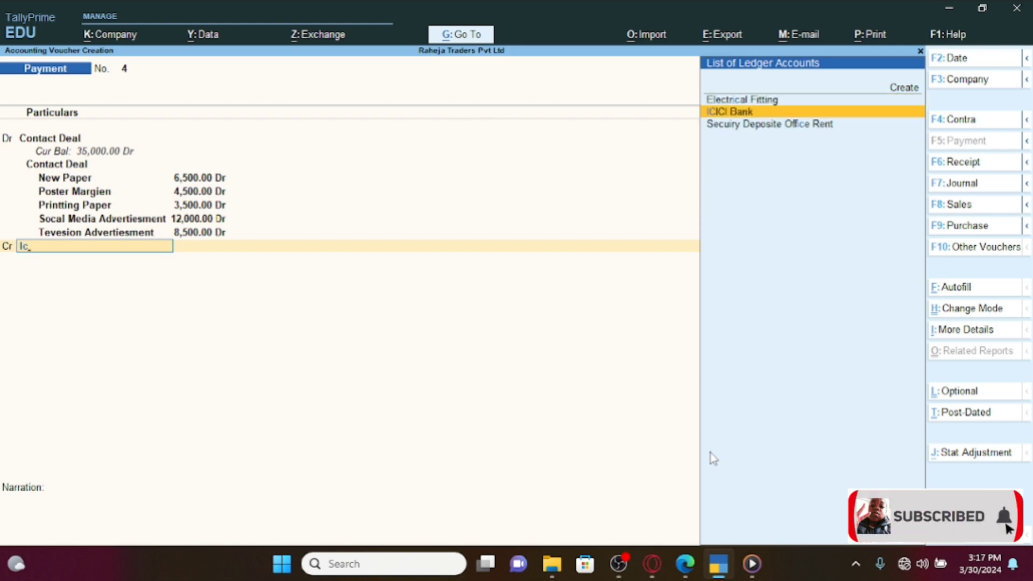
key(Return)
key(Return)
key(Return)
key(Return)
key(Return)
key(Return)
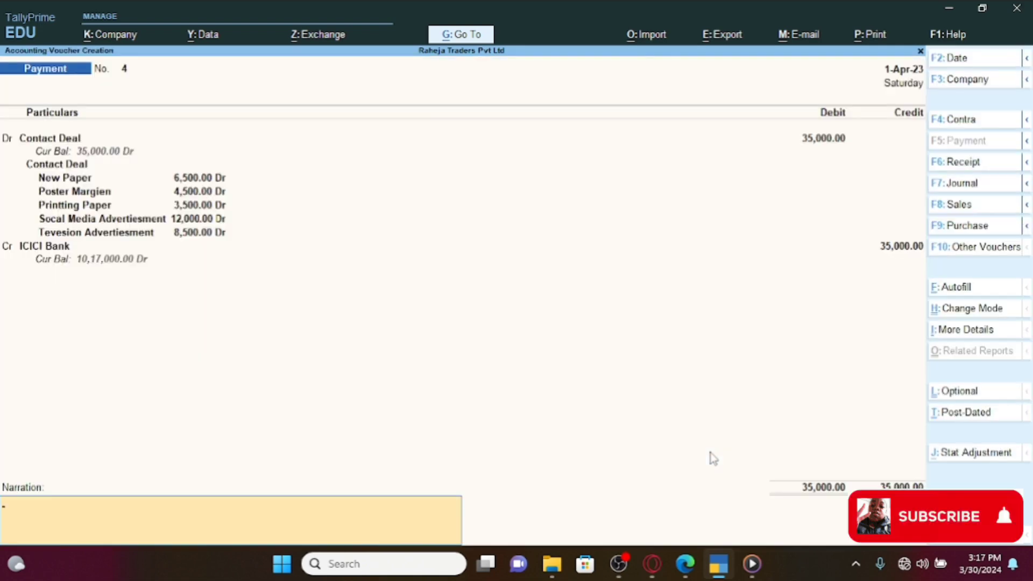
key(Return)
Consult transaction 8 on page 2 of the exercise PDF and return to TallyPrime
click(718, 565)
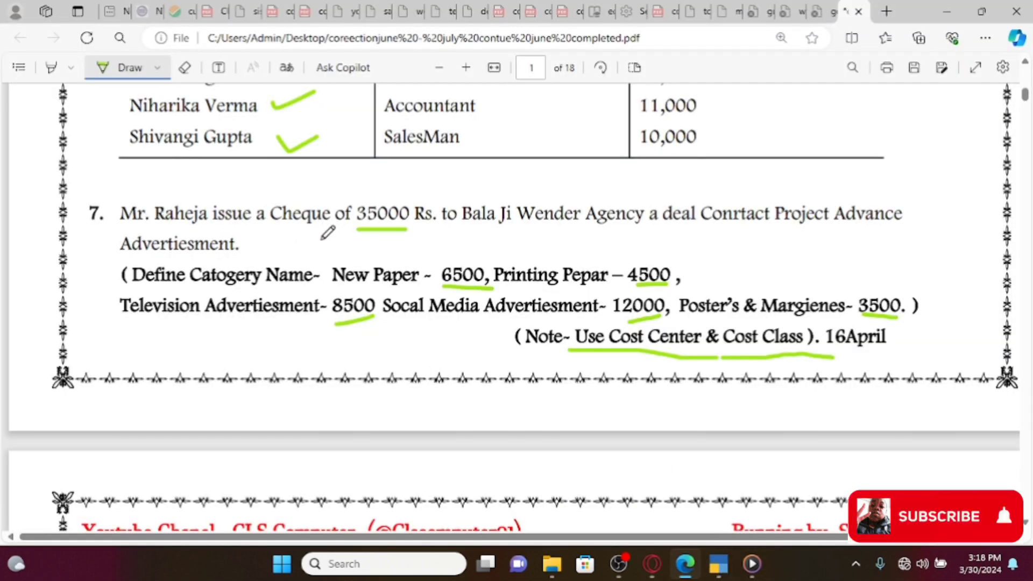
scroll(403, 277, down, 4)
scroll(407, 280, down, 3)
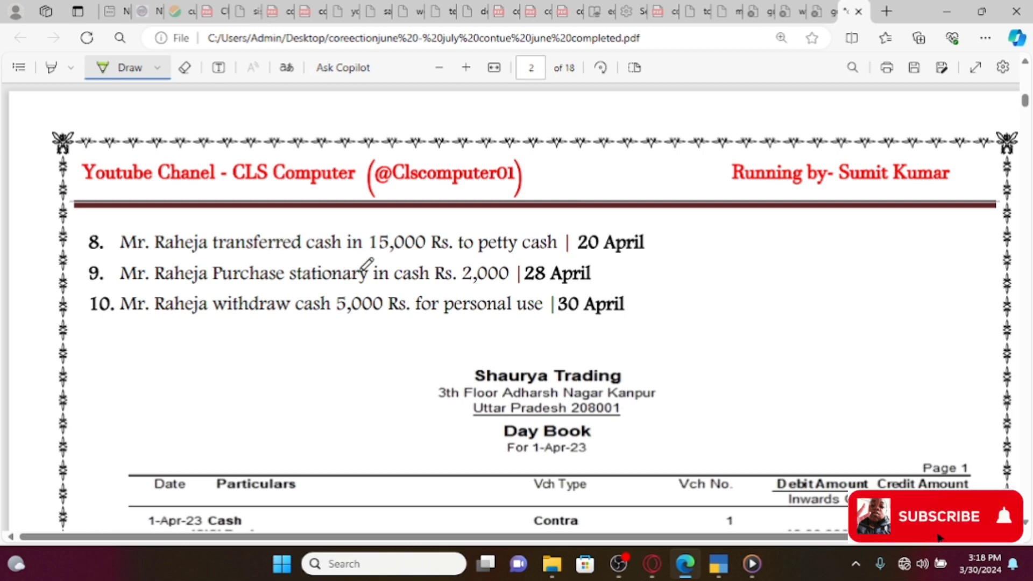
click(721, 564)
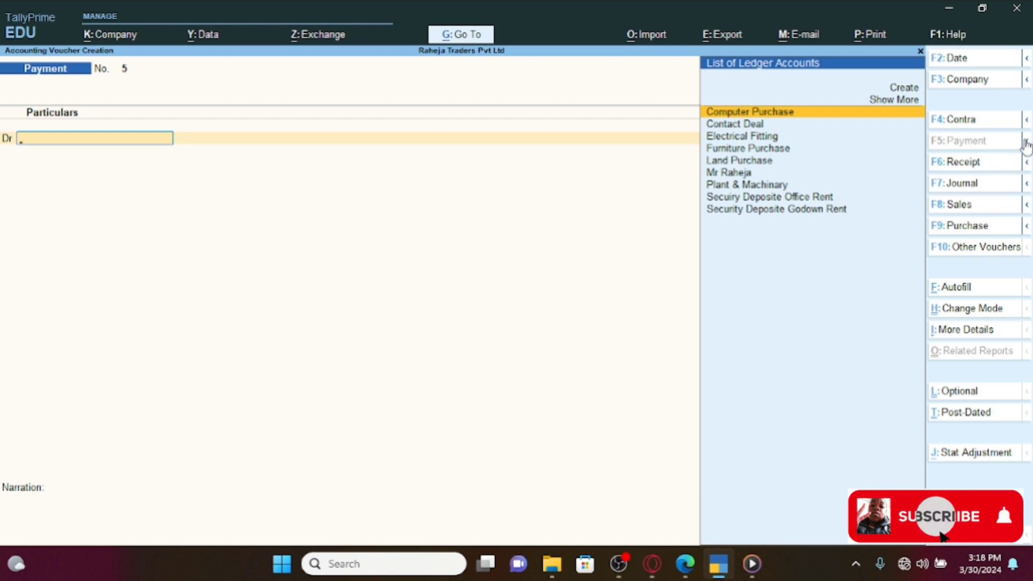
Start a contra voucher and credit Cash with 15000
click(966, 119)
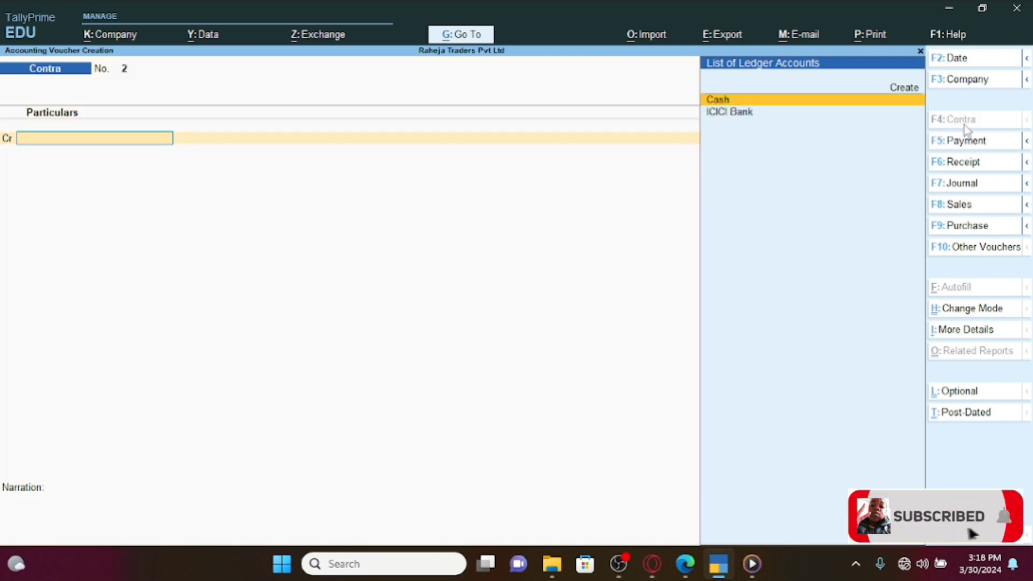
key(Return)
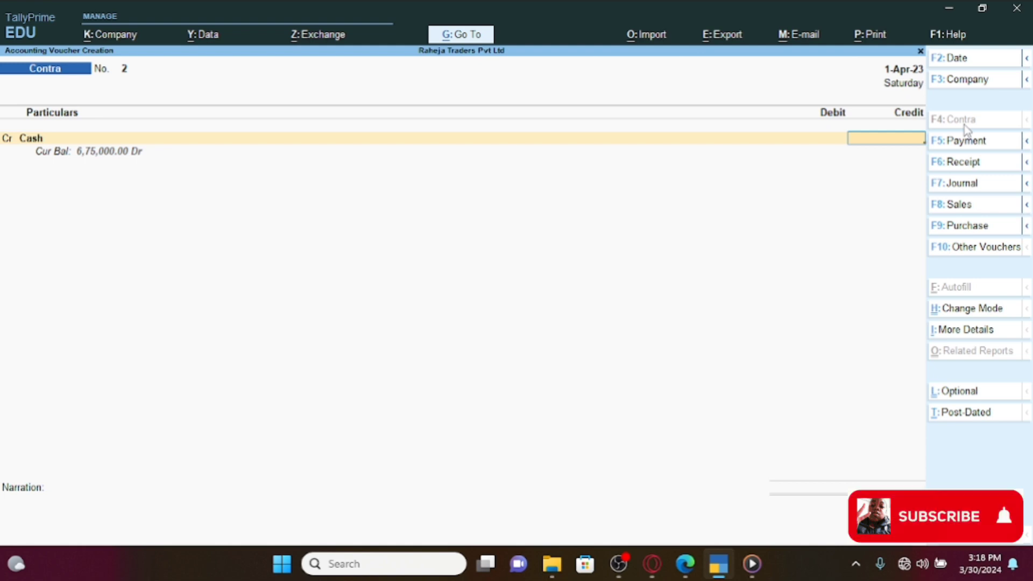
text(1000)
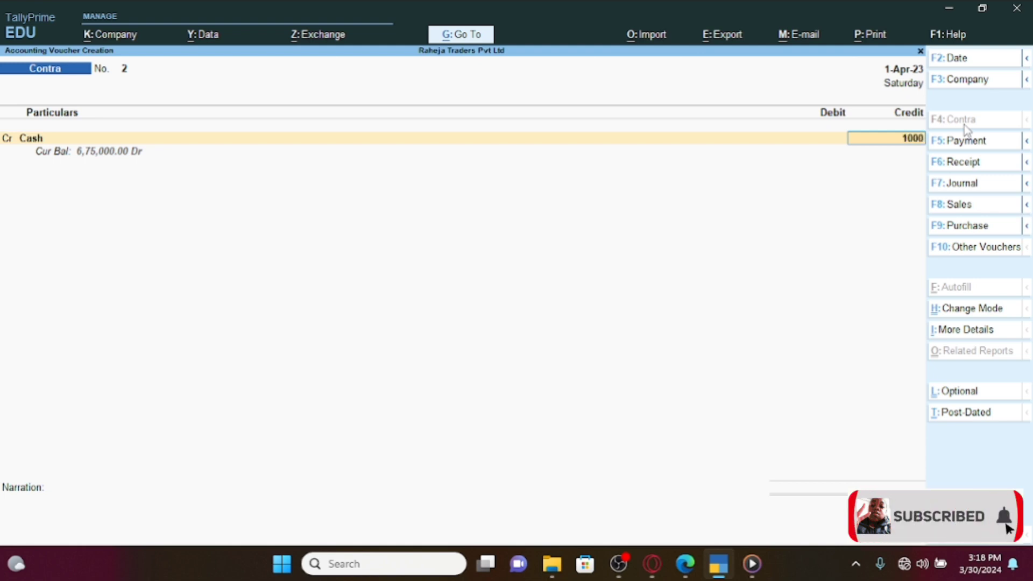
key(BackSpace)
key(BackSpace)
text(5000)
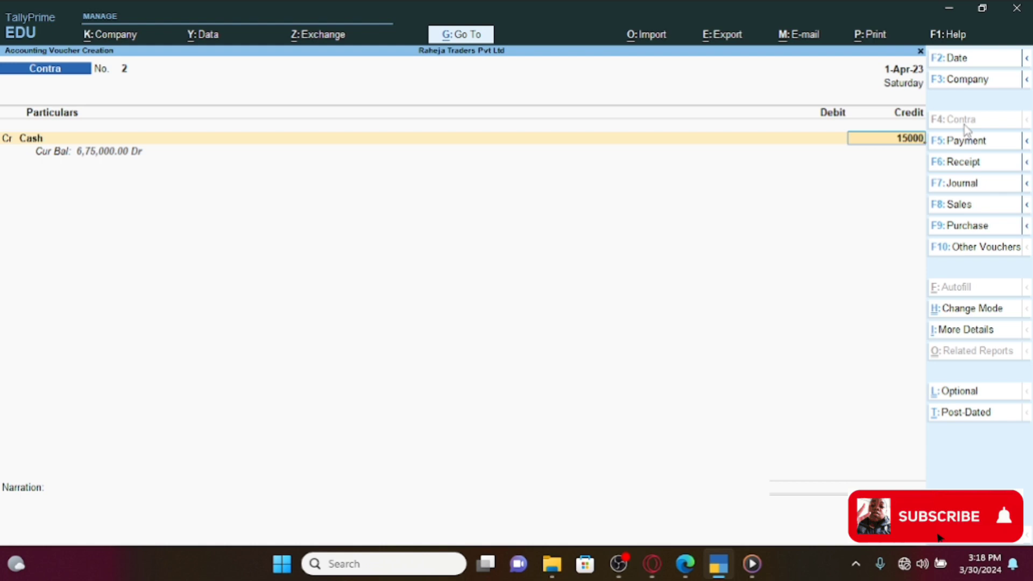
key(Return)
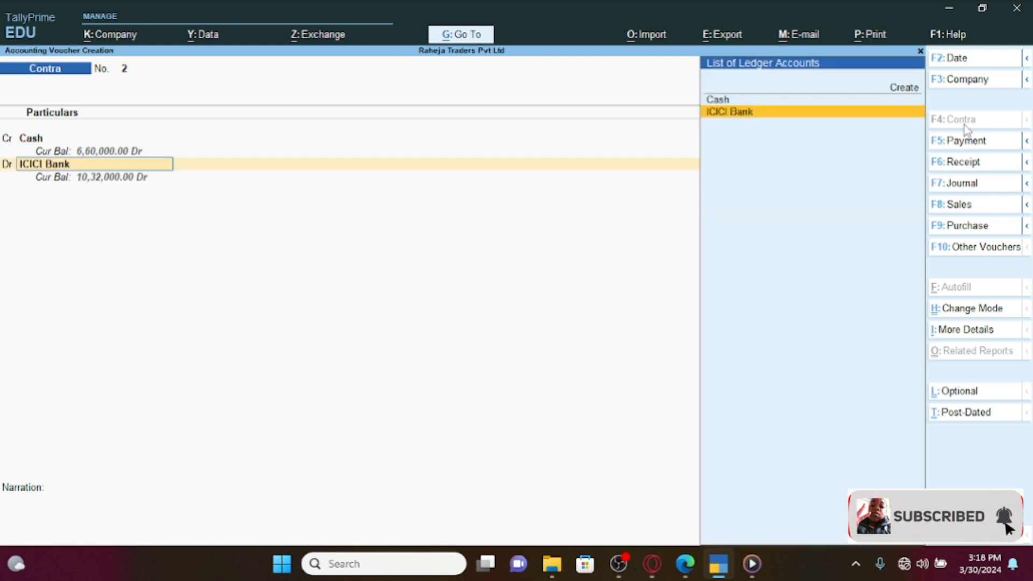
Create a Petty Cash ledger under Cash-in-Hand, debit it with 15000 and save the contra voucher
key(Up)
key(Up)
key(Return)
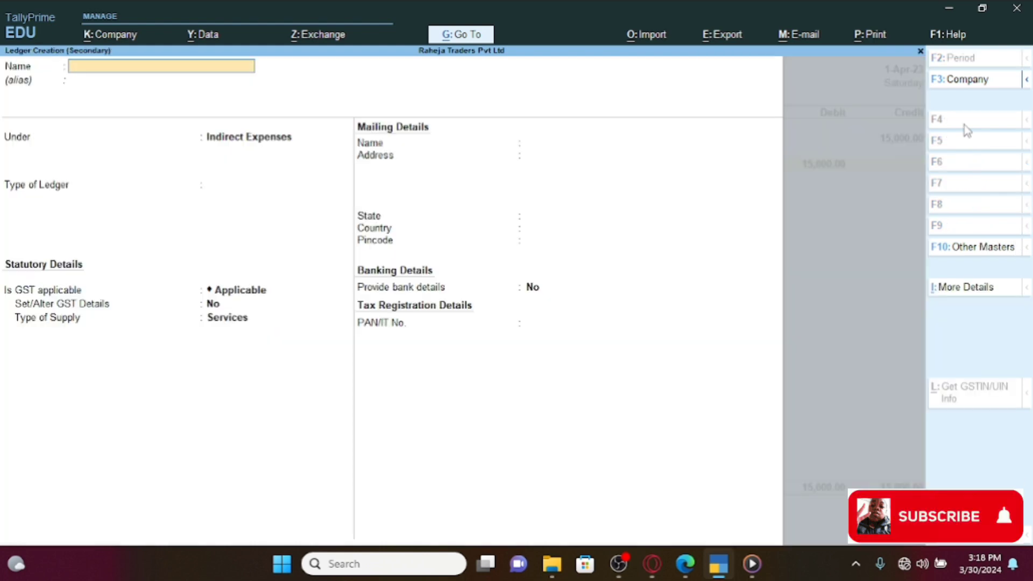
text(Petty Cash)
key(Return)
key(Return)
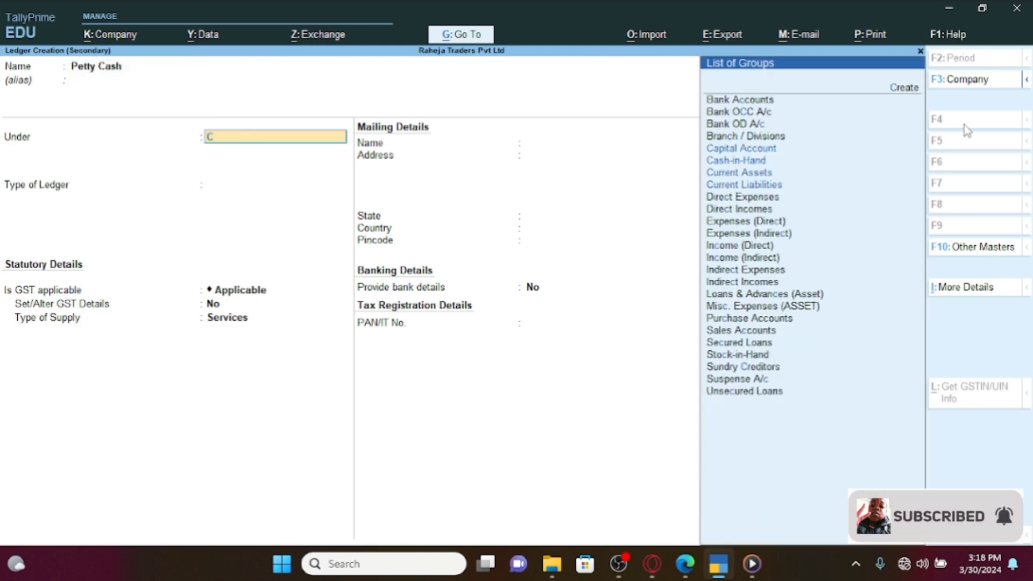
text(Cas)
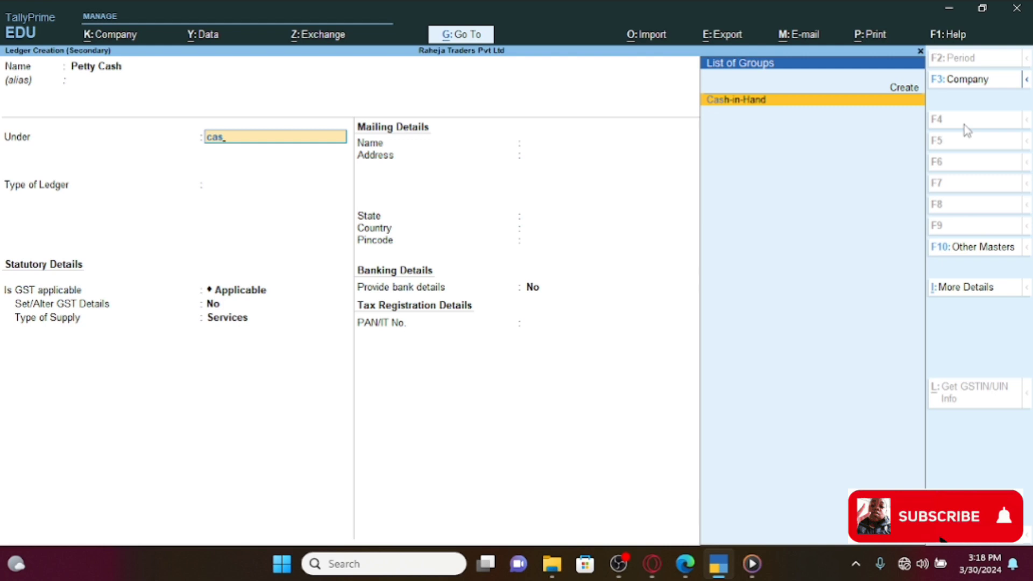
key(Return)
key(Return)
key(Return)
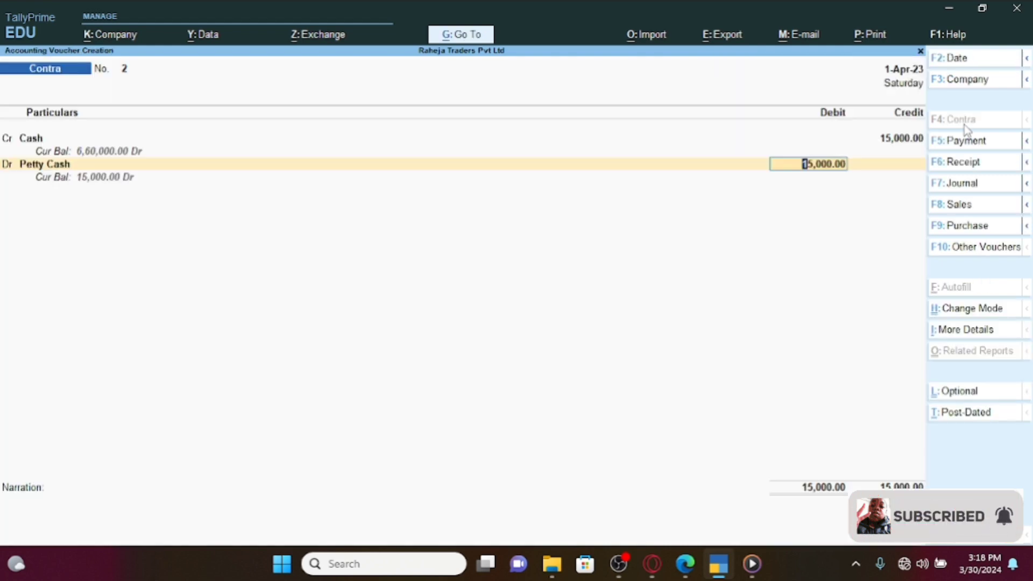
key(Return)
key(Return)
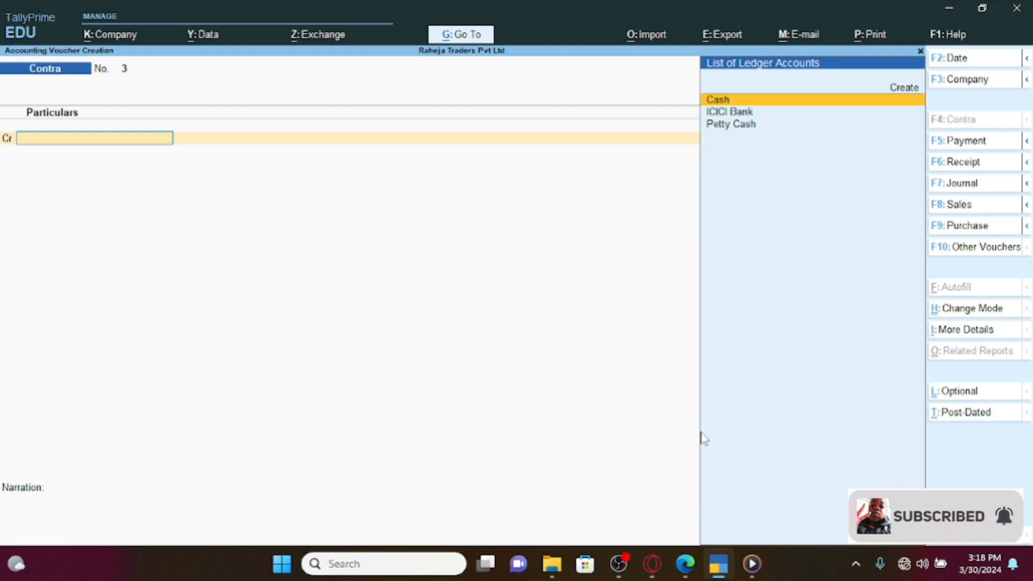
Consult transaction 9 in the exercise PDF and start a new payment voucher in TallyPrime
click(685, 564)
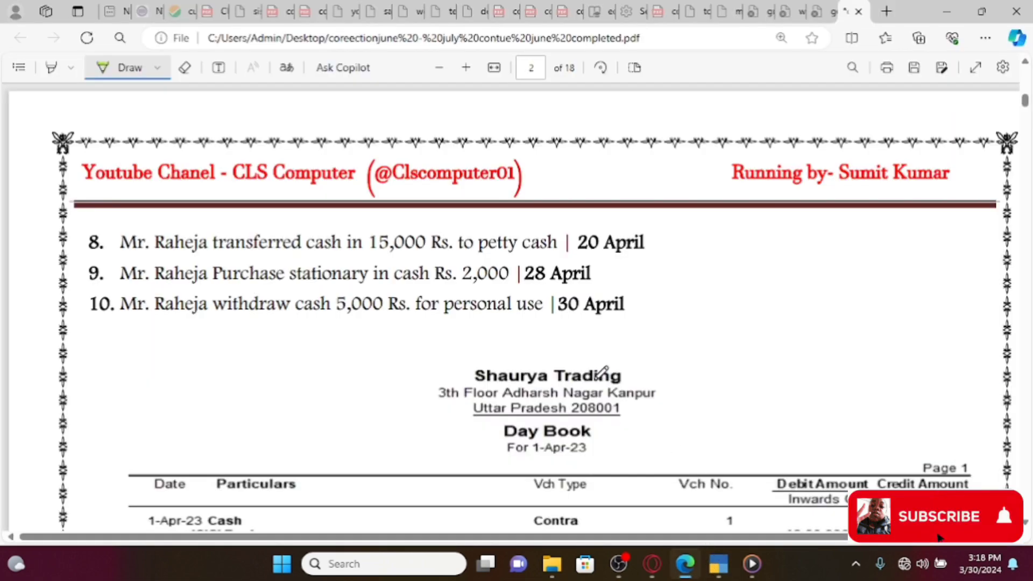
click(715, 565)
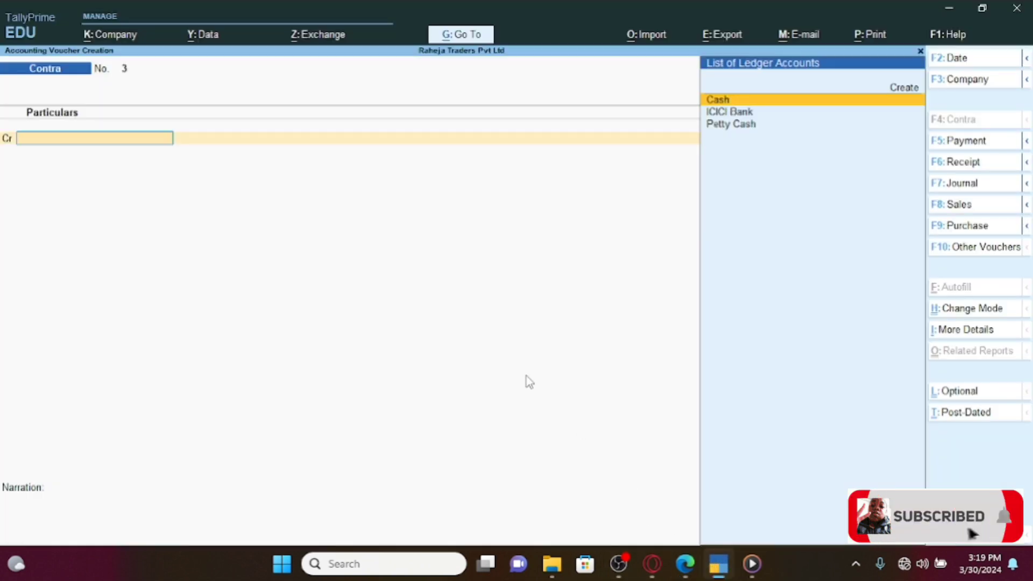
key(F5)
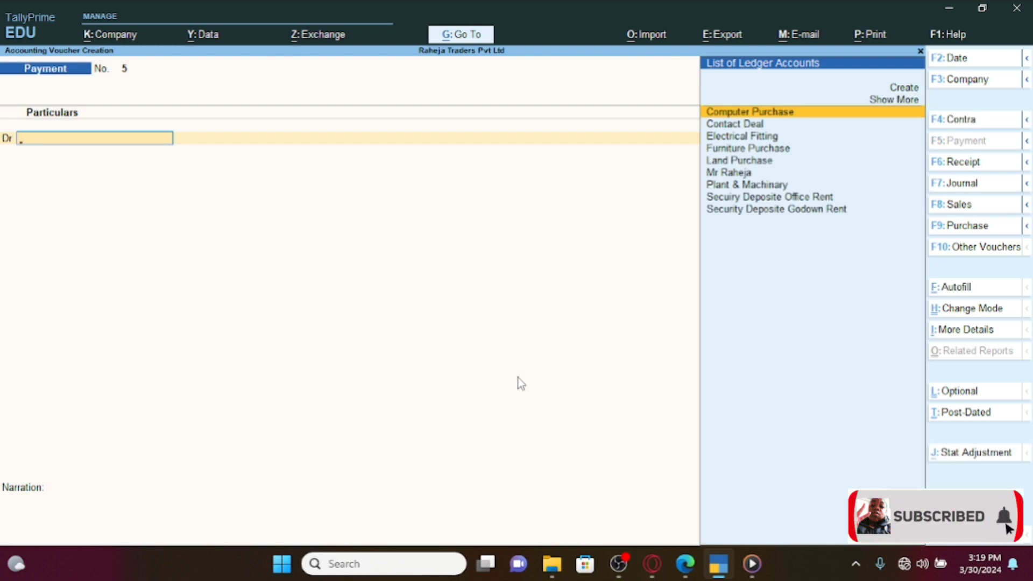
From the payment voucher's debit line, start creating a new ledger named Stationary Purchase
text(S)
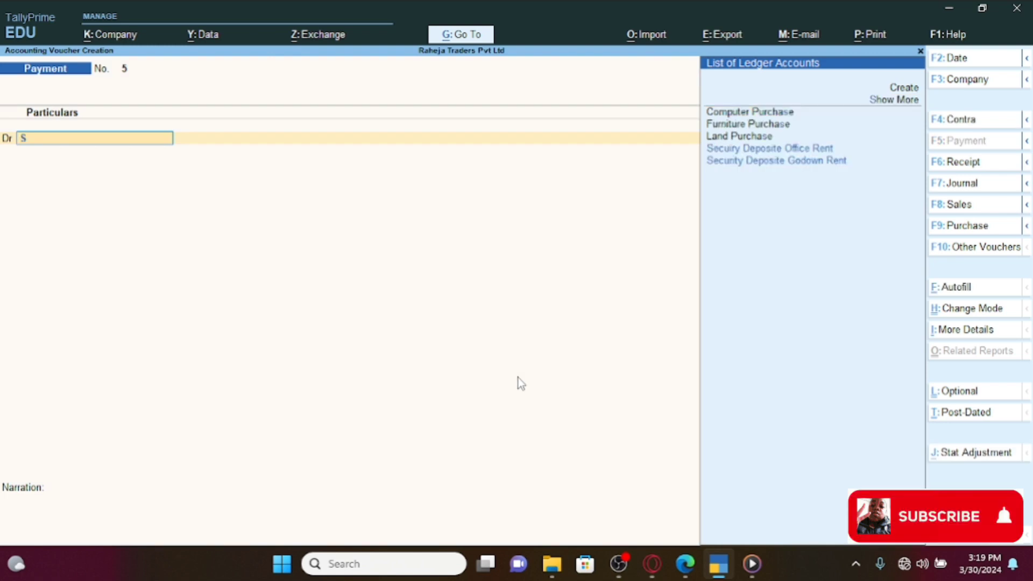
key(Return)
key(Escape)
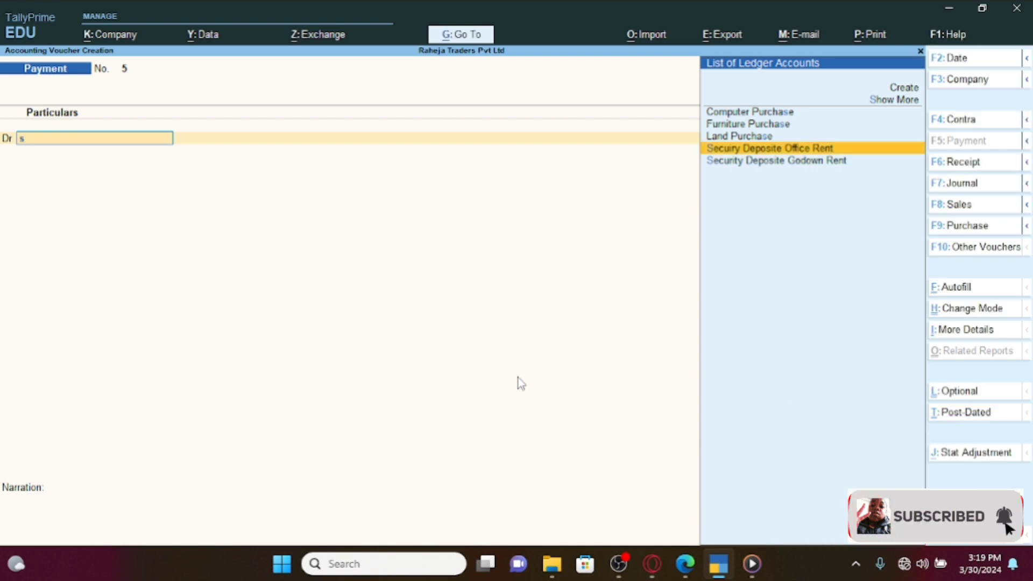
key(Up)
key(Up)
key(Up)
key(Up)
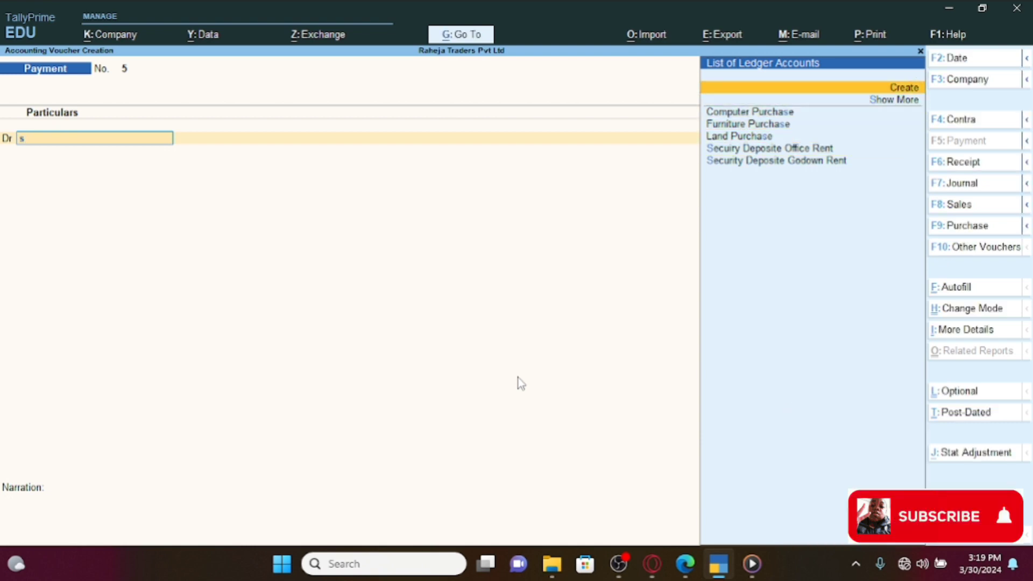
key(Return)
text(tat)
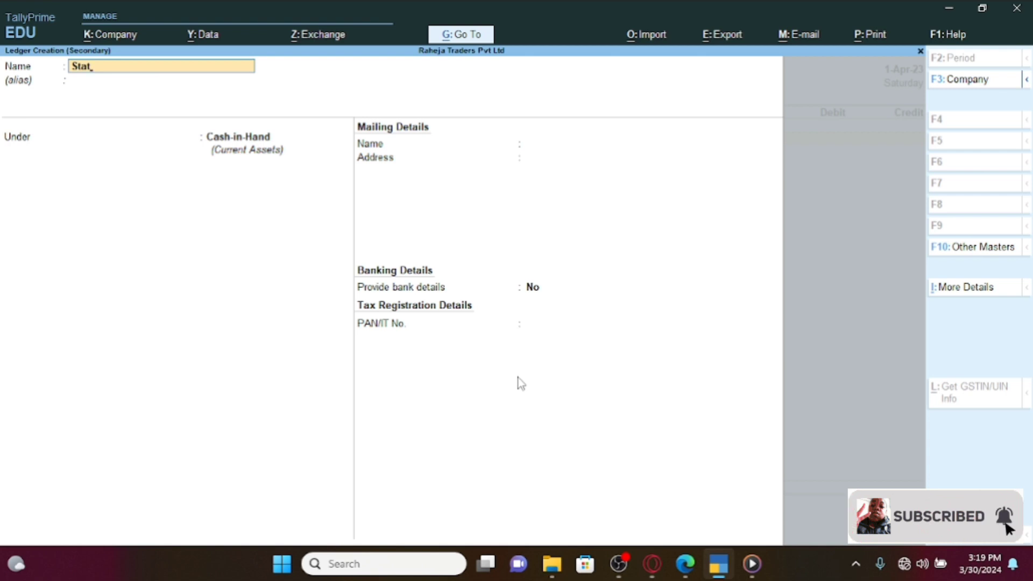
text(ionary P)
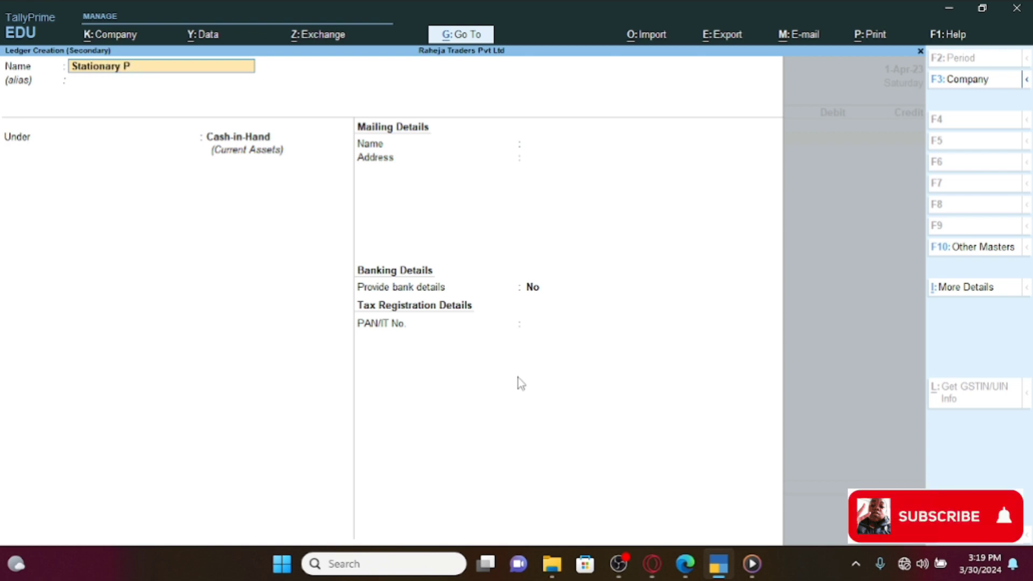
text(laurchase)
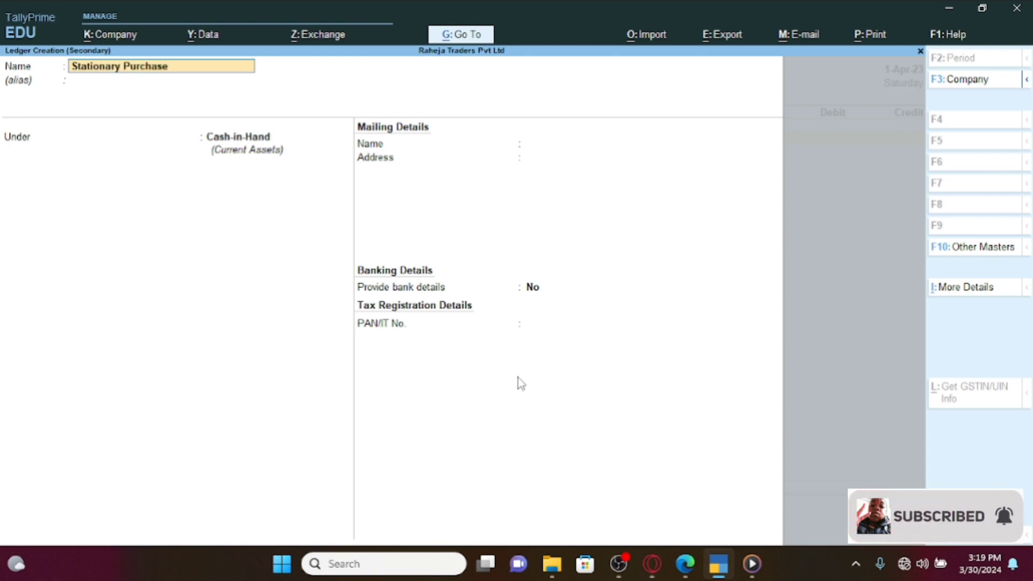
Place the Stationary Purchase ledger under the Indirect Expenses group
key(Return)
text(In)
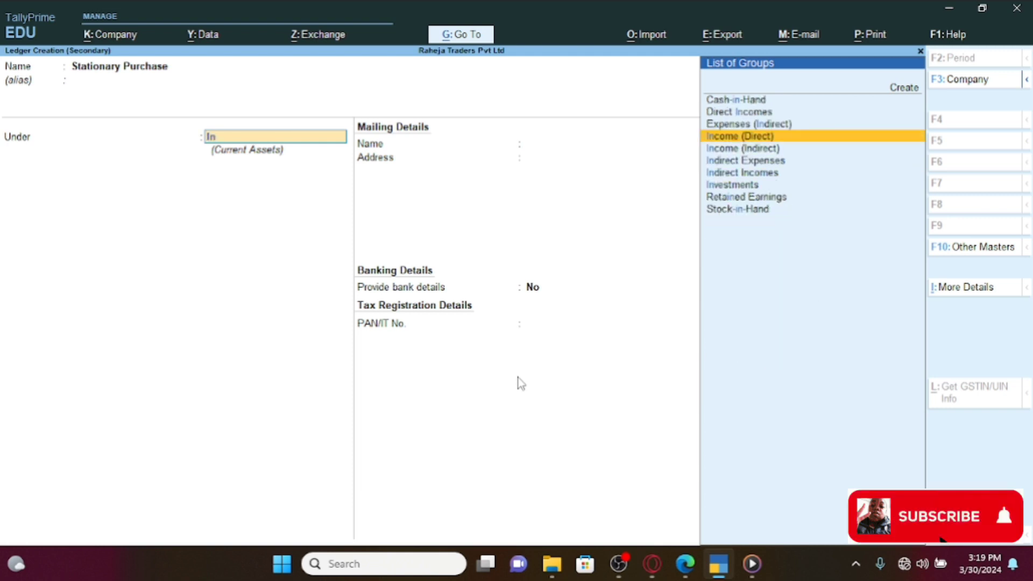
key(Down)
key(Down)
key(Down)
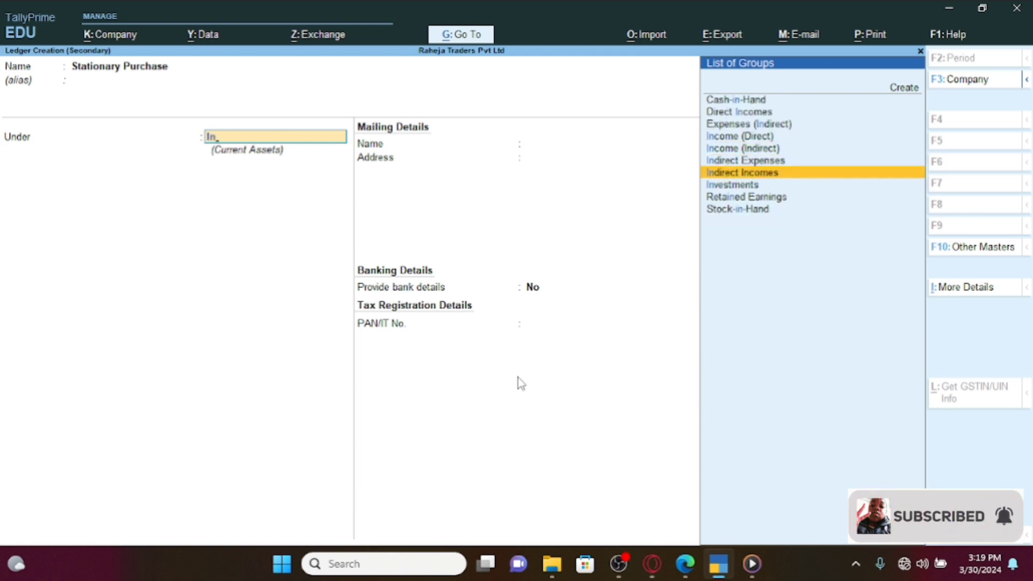
key(Return)
key(BackSpace)
key(Up)
key(Return)
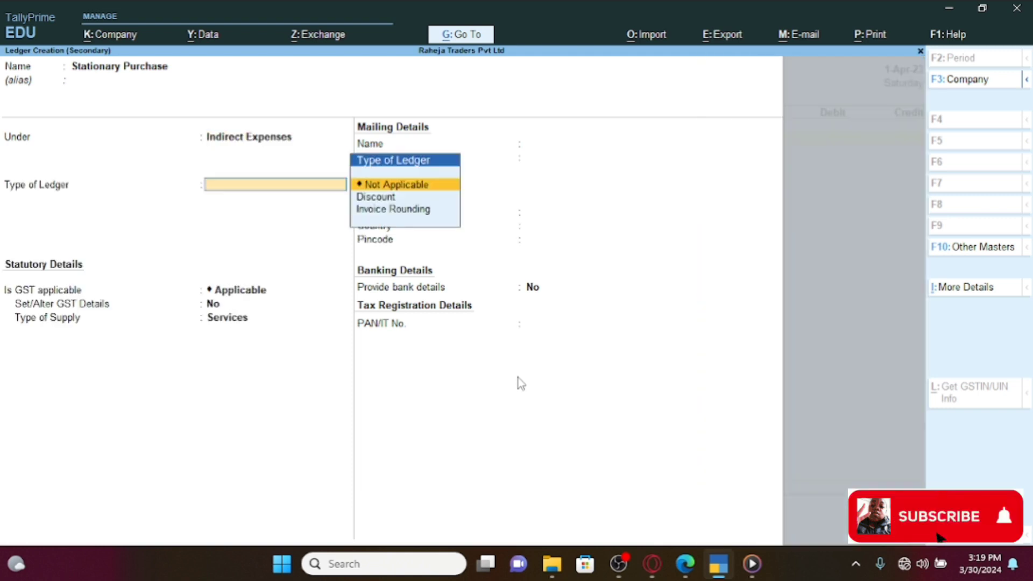
Set the ledger type and GST applicability to Not Applicable and save the Stationary Purchase ledger
key(Return)
key(Down)
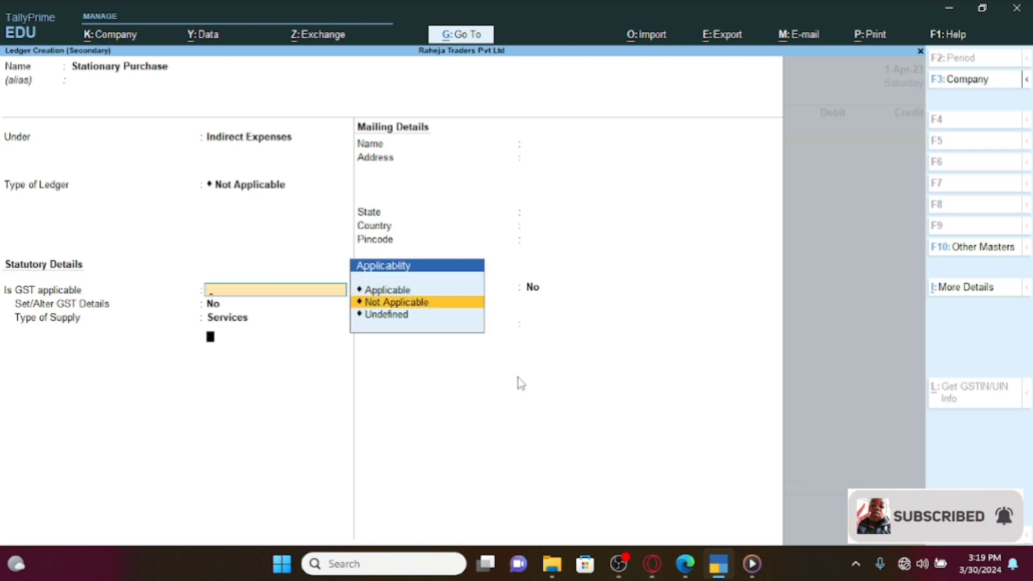
key(Return)
key(ctrl+a)
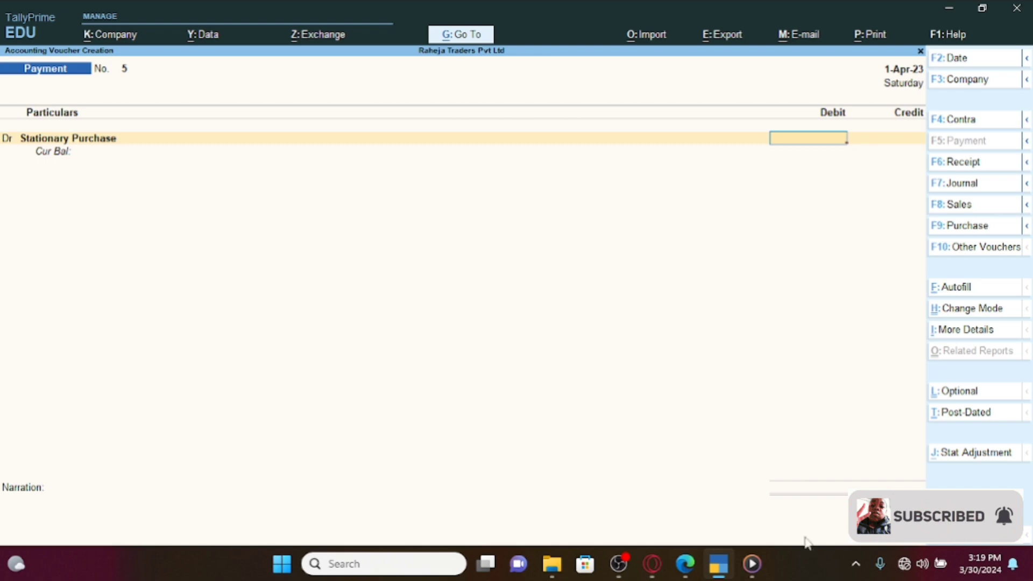
click(720, 572)
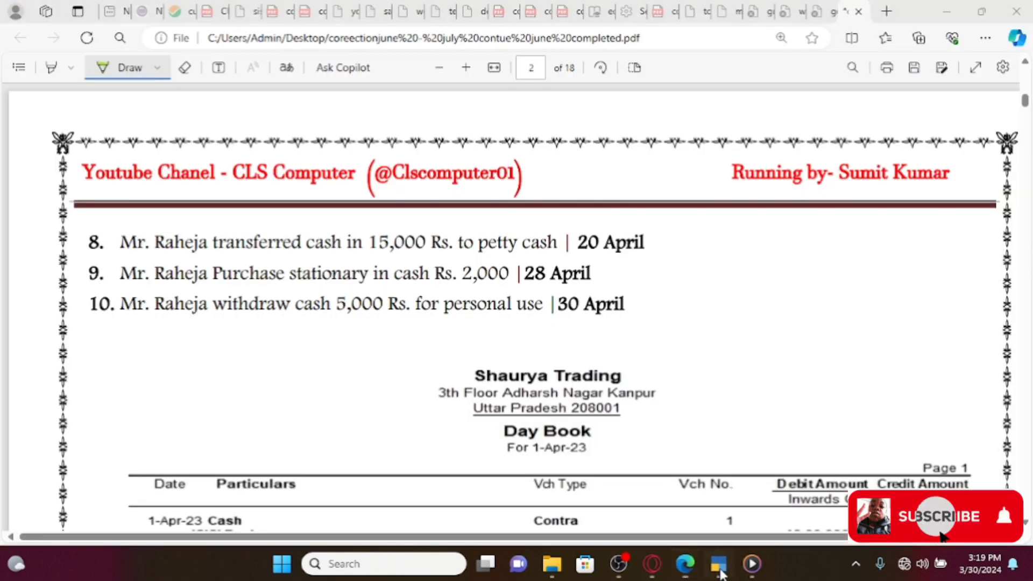
click(719, 567)
text(2000)
key(Return)
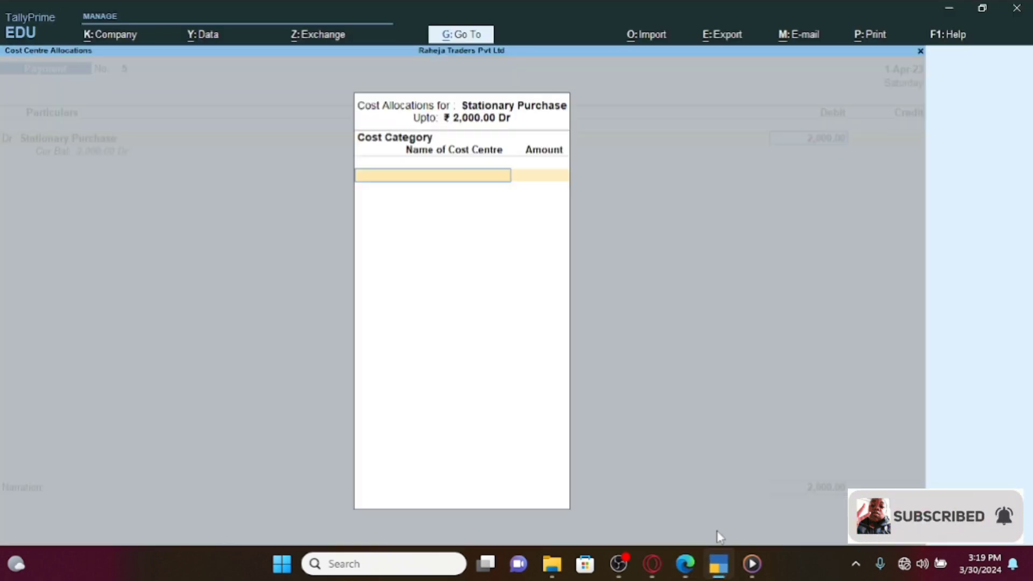
key(BackSpace)
key(BackSpace)
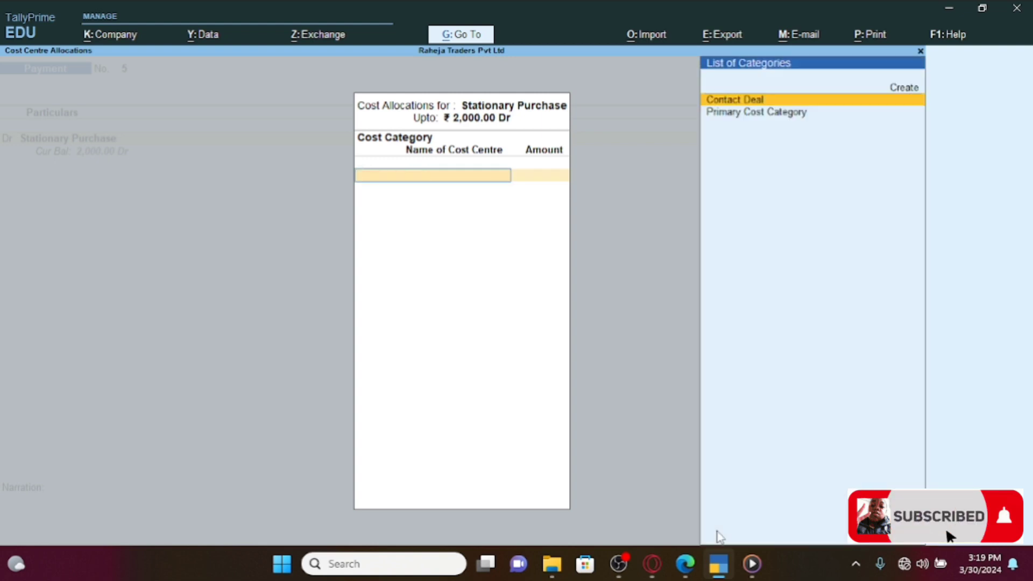
key(Escape)
key(Return)
Open the company features and switch Maintain Accounts to No and back to Yes
key(F11)
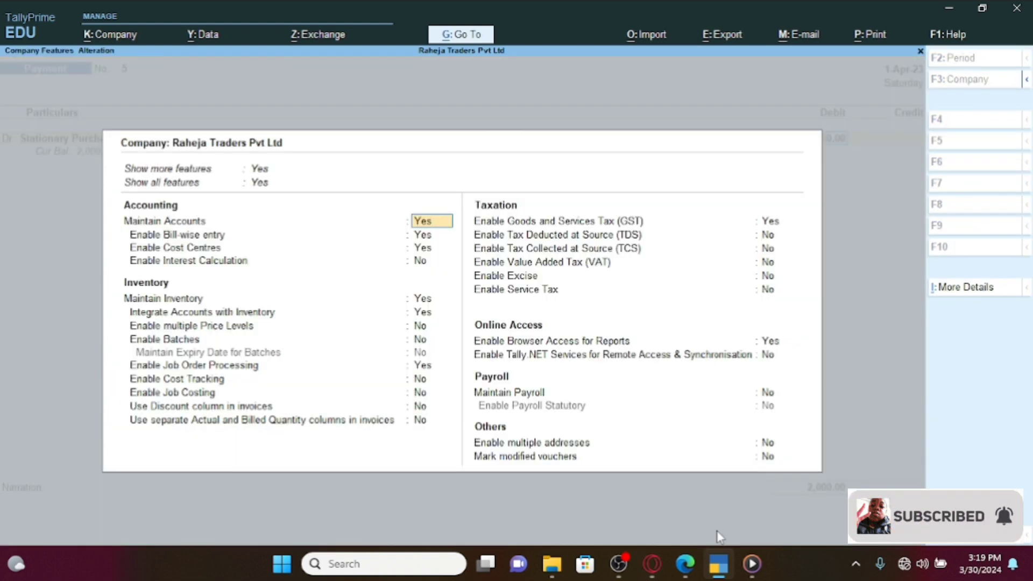
key(Down)
key(Down)
key(Down)
key(Up)
key(Up)
key(Up)
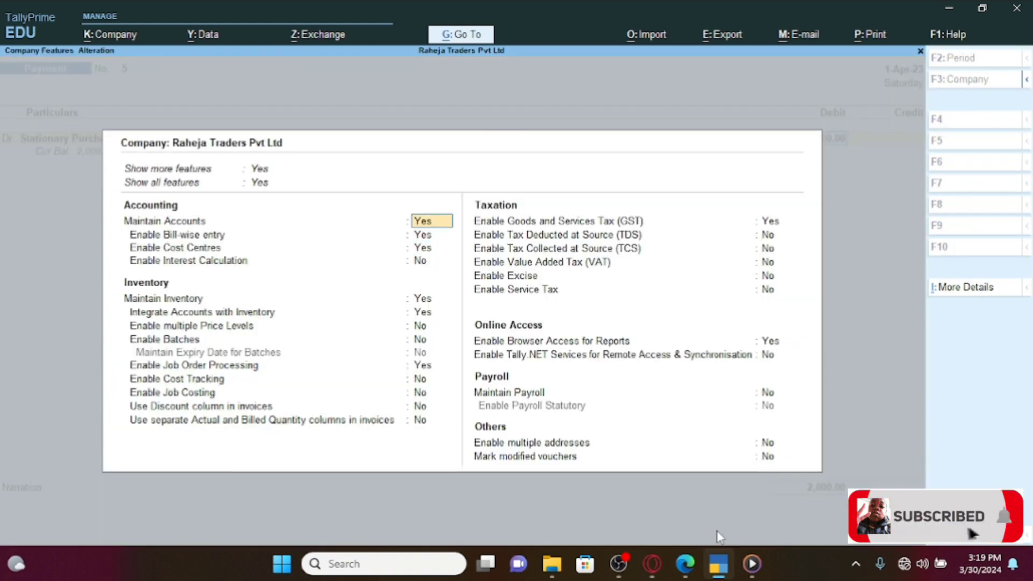
key(Return)
key(Up)
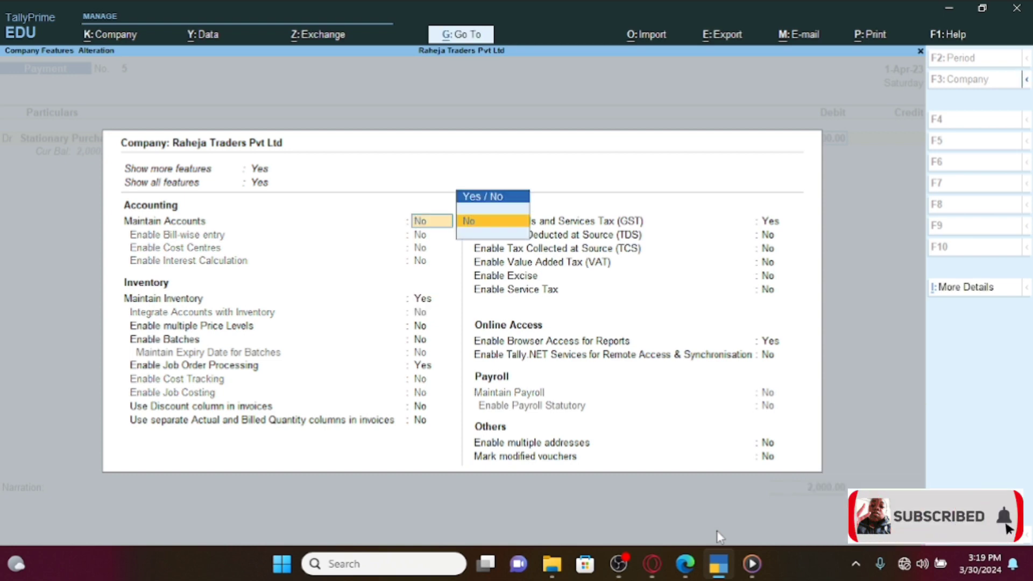
text(n)
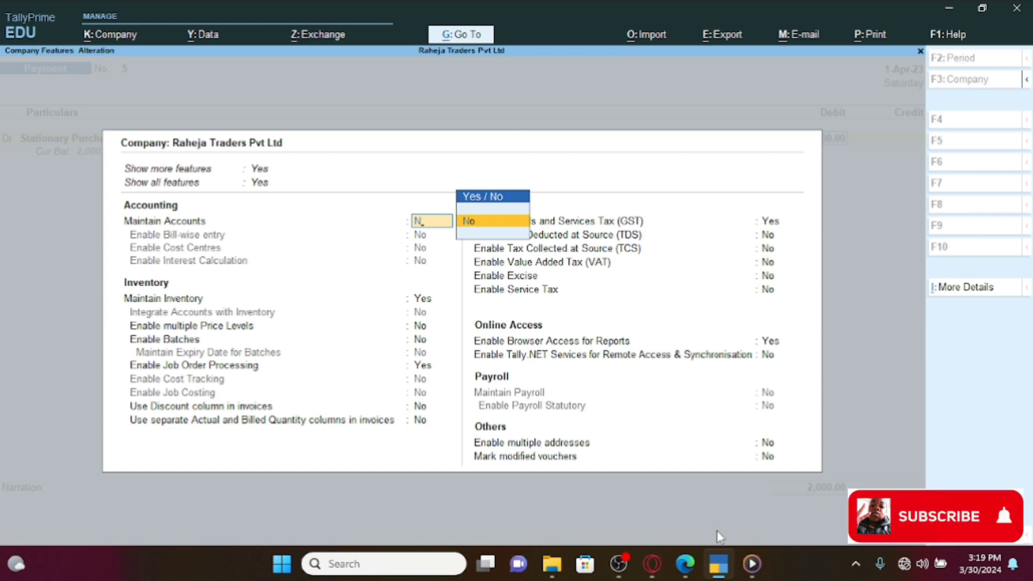
key(BackSpace)
key(Down)
key(Return)
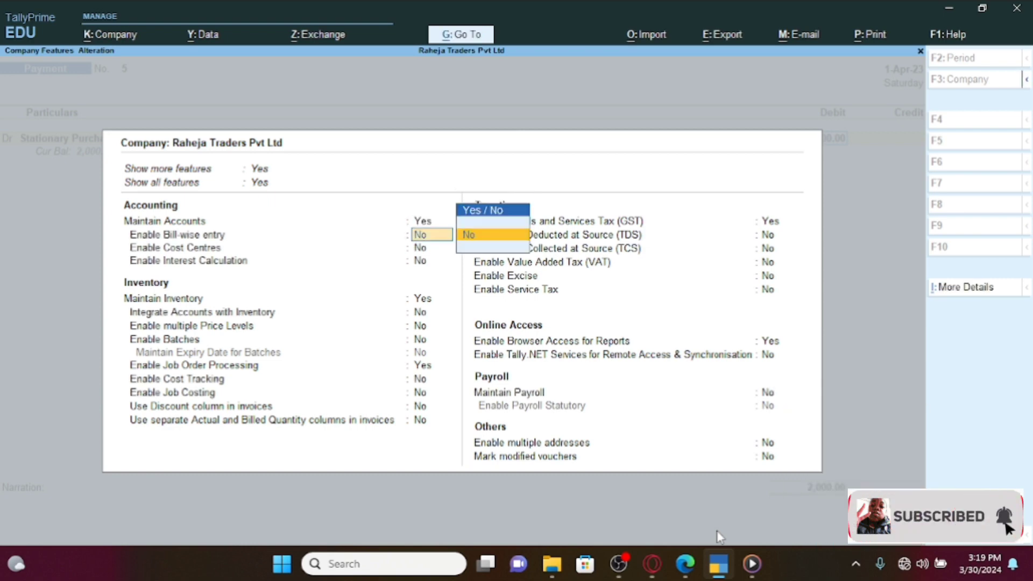
Set Enable Bill-wise entry to Yes, leave Enable Cost Centres at No, and save the company features
key(BackSpace)
key(BackSpace)
key(BackSpace)
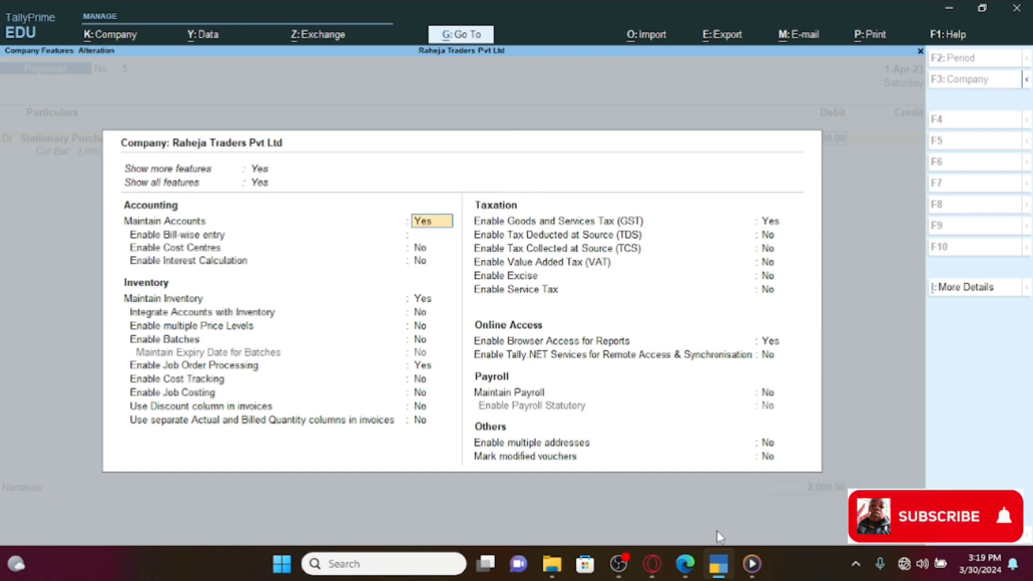
key(Return)
text(y)
key(Return)
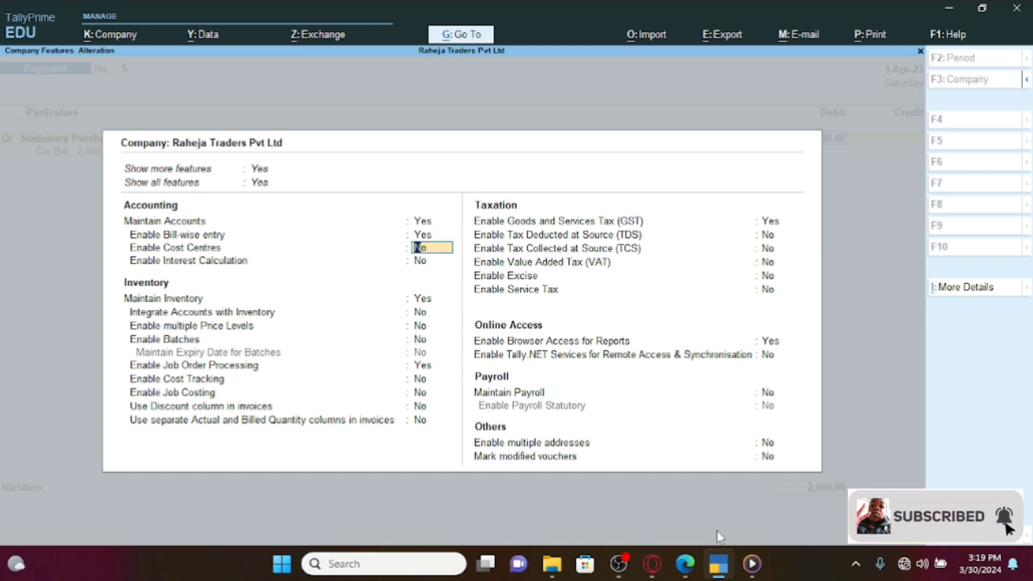
key(ctrl+a)
key(Return)
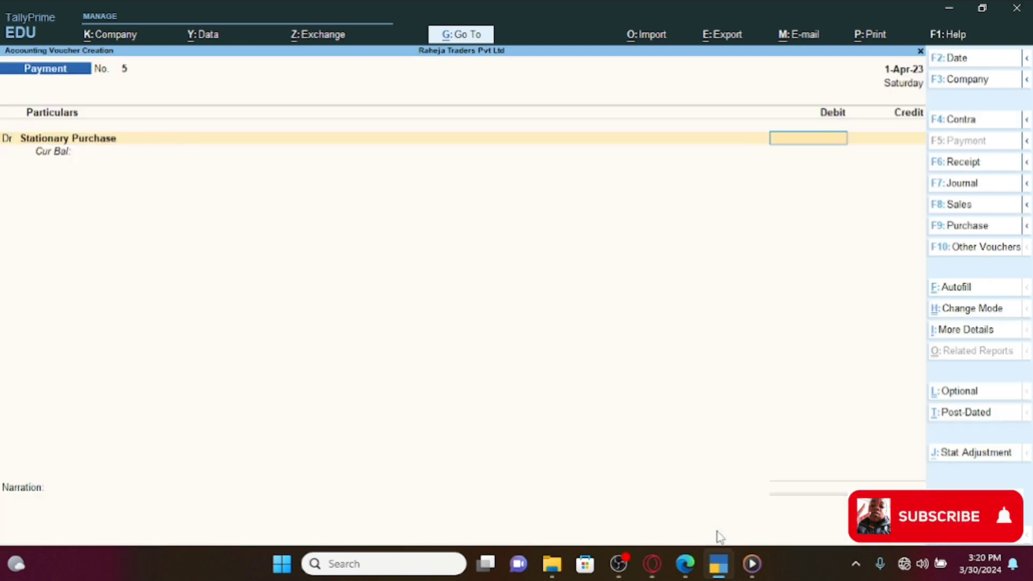
Check transaction 9 in the exercise PDF, debit Stationary Purchase with 2000 and credit Cash with the same amount
click(720, 562)
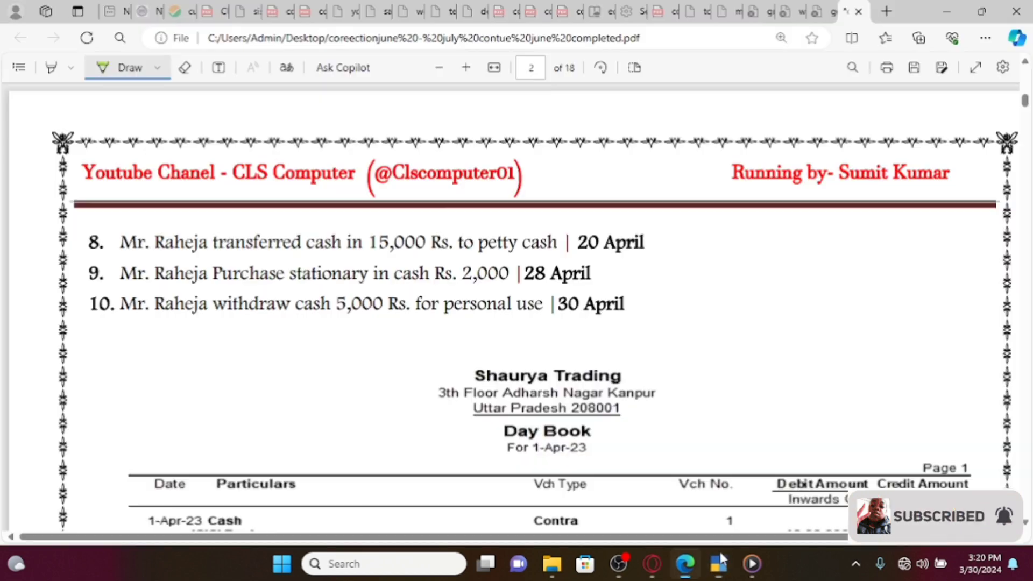
click(721, 561)
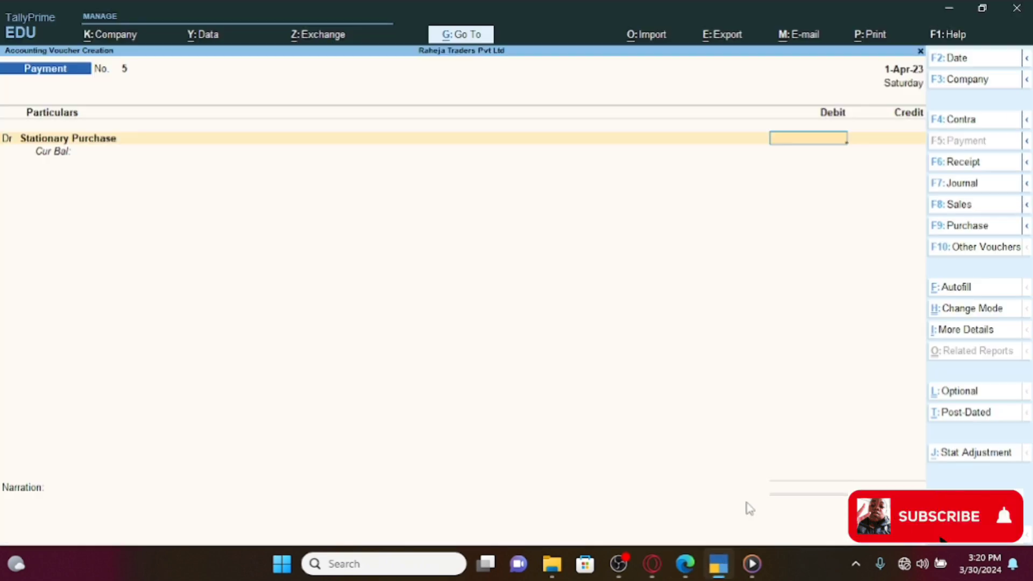
text(2000)
key(Return)
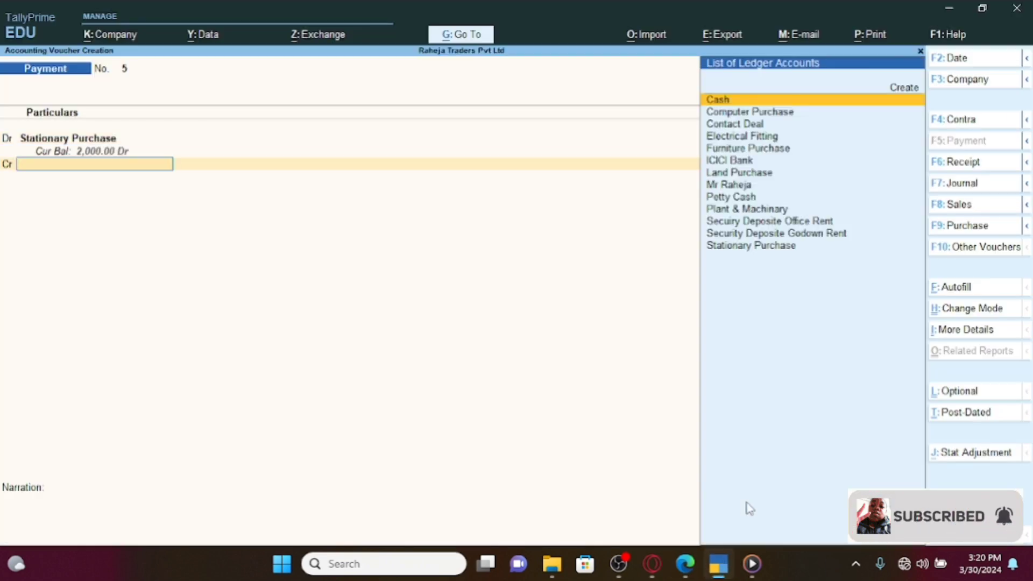
key(Return)
key(Return)
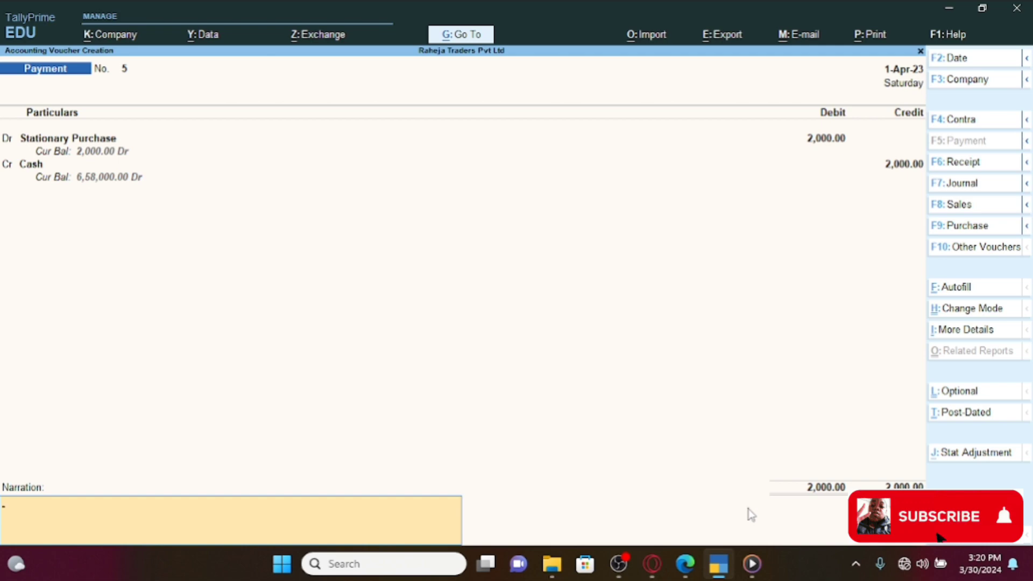
Underline "cash Rs." in transaction 9 of the exercise PDF, then return to TallyPrime and save the payment voucher
click(685, 563)
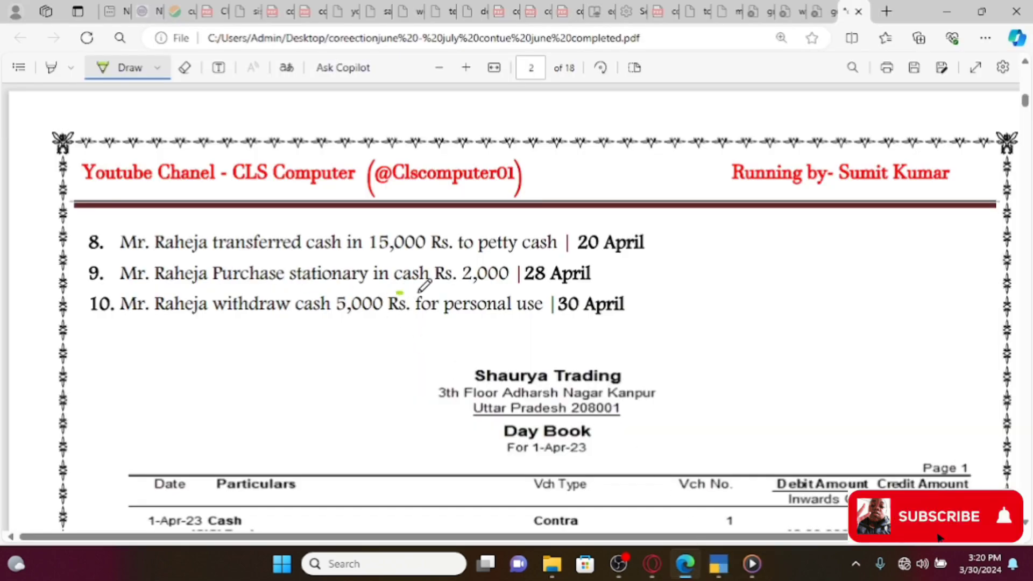
drag(419, 292, 462, 287)
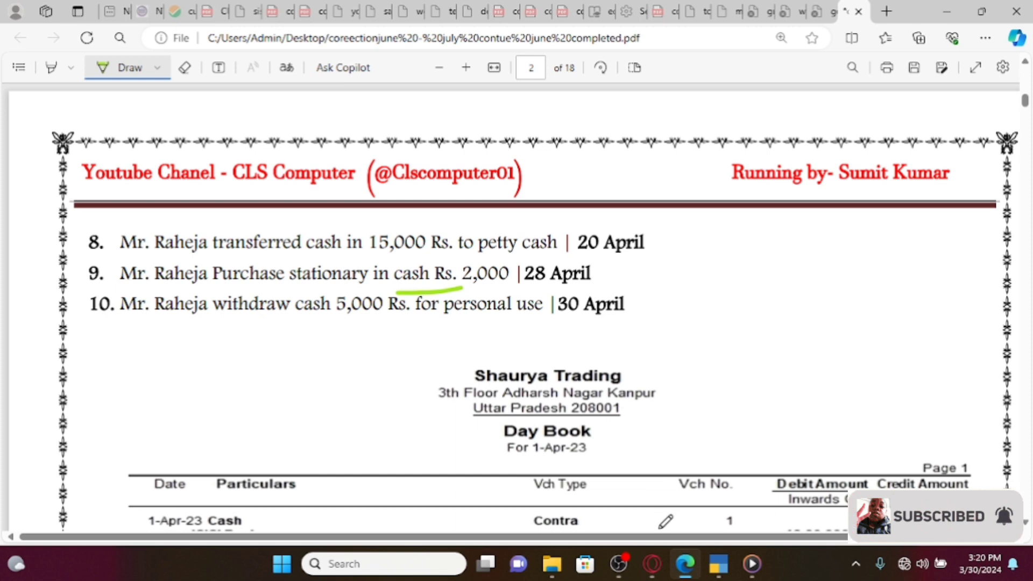
click(718, 565)
key(Return)
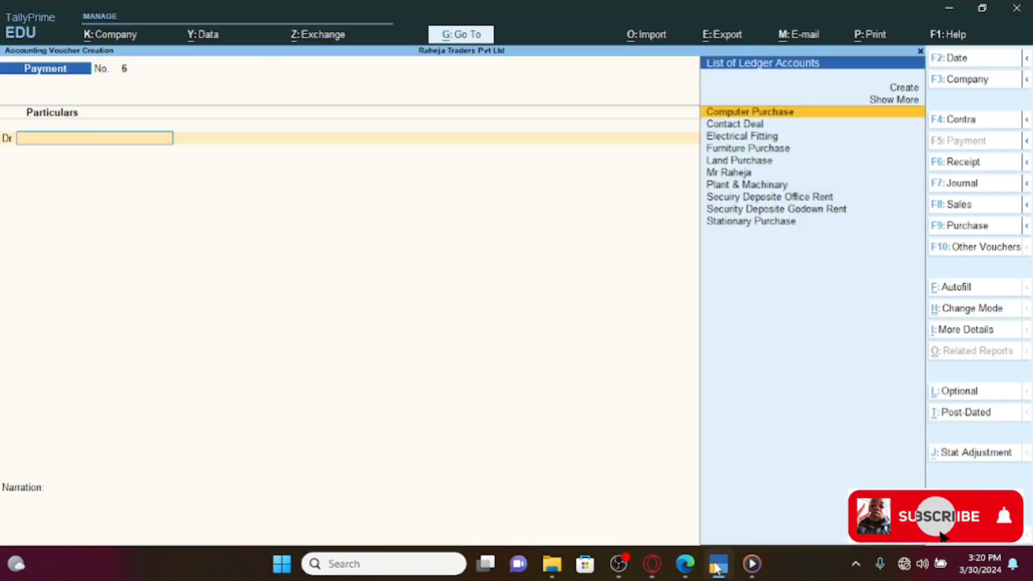
Consult transaction 10 in the exercise PDF and start creating a ledger named Personal Use from TallyPrime's new payment voucher
click(688, 566)
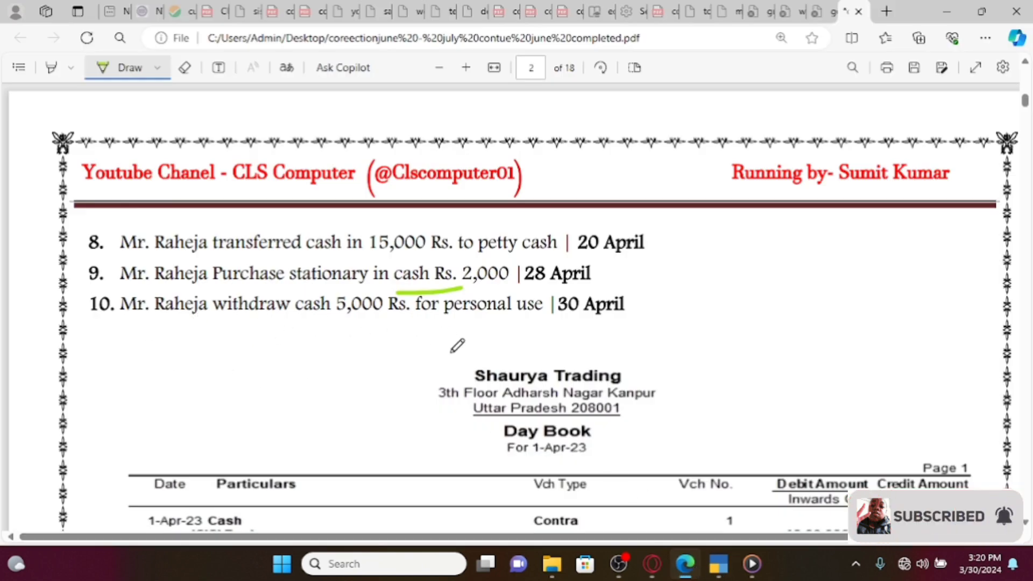
click(718, 563)
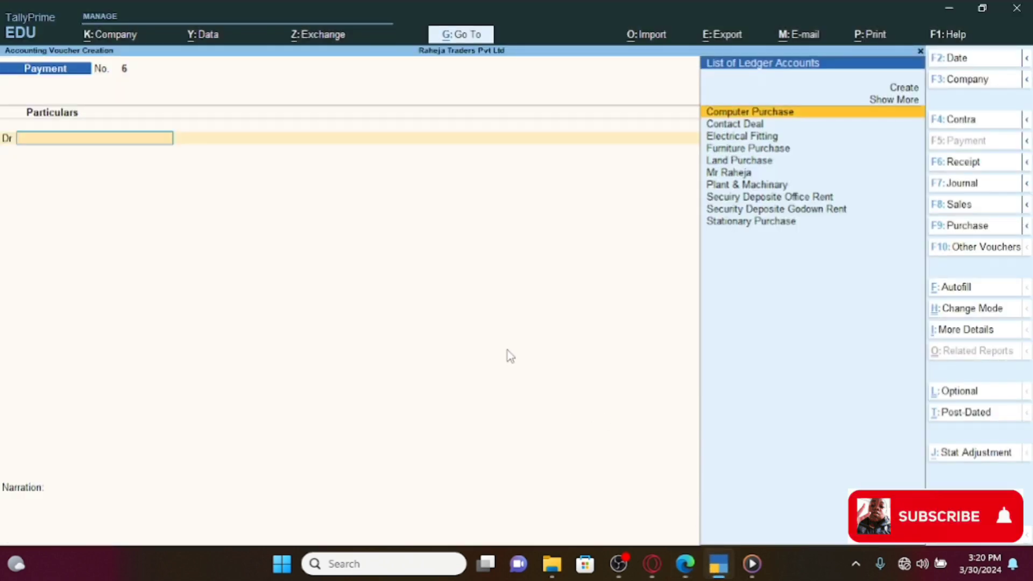
key(Up)
key(Up)
key(Return)
text(Per)
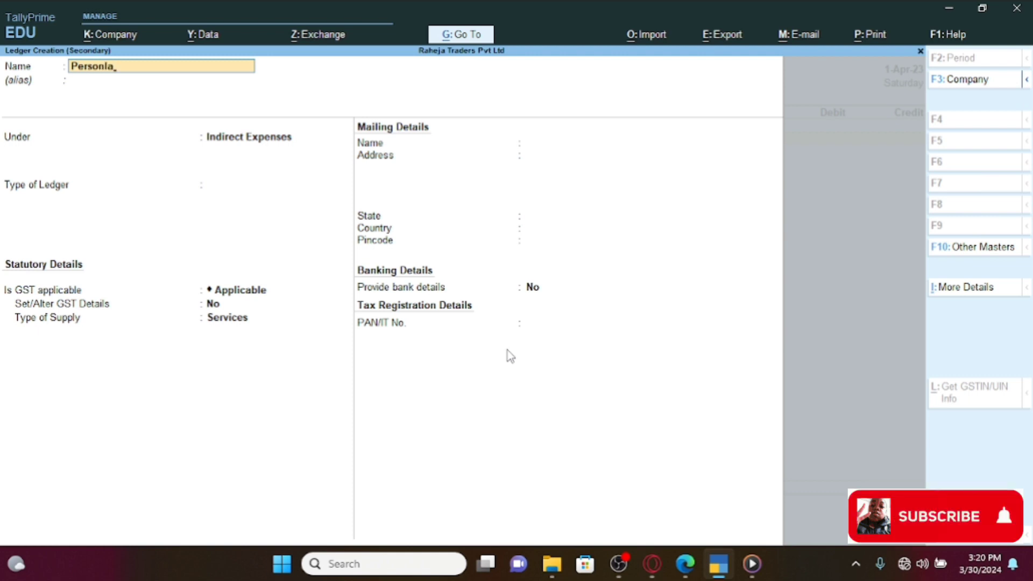
text(sonal Use \)
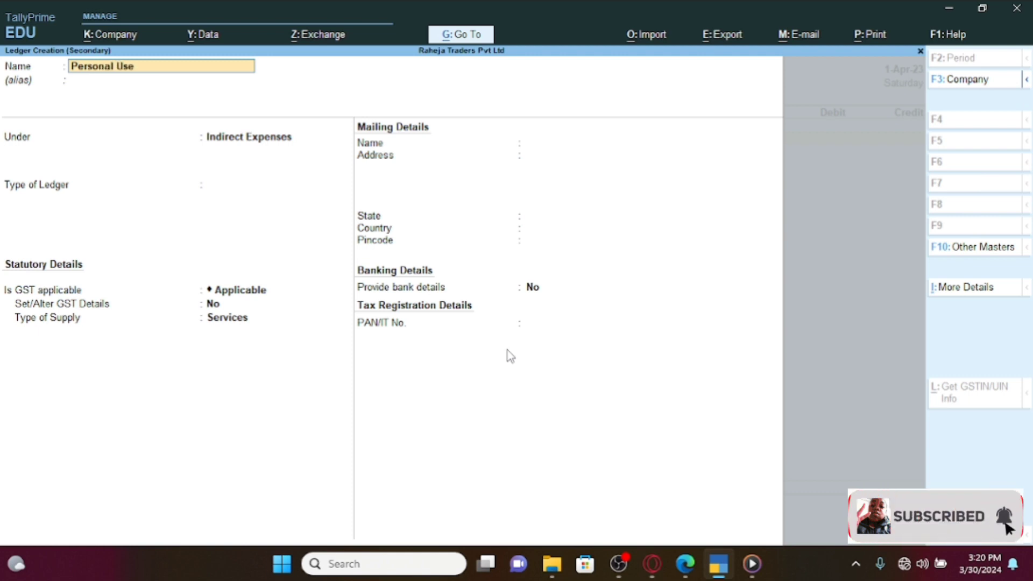
key(Return)
key(BackSpace)
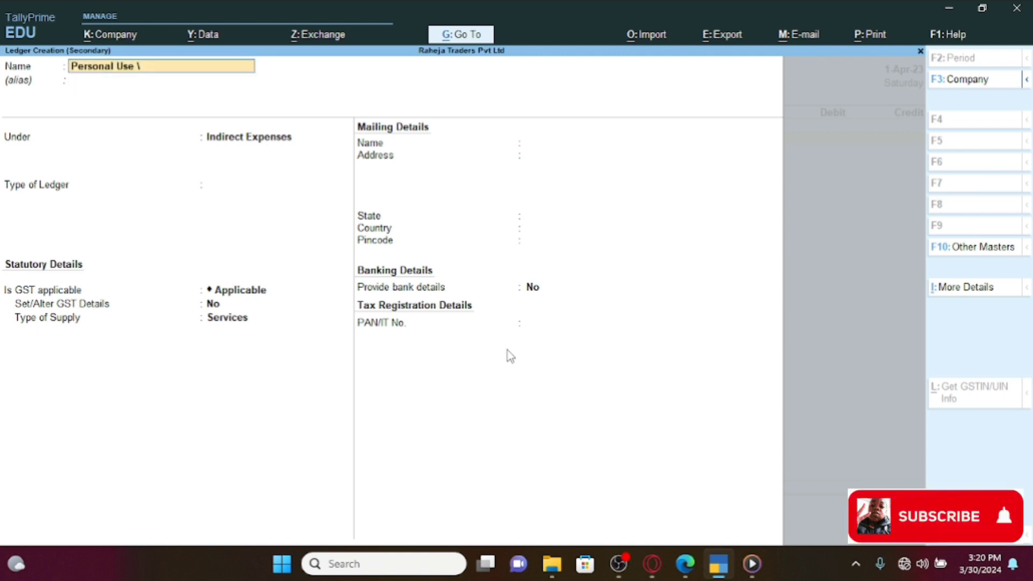
key(BackSpace)
text(e)
key(Return)
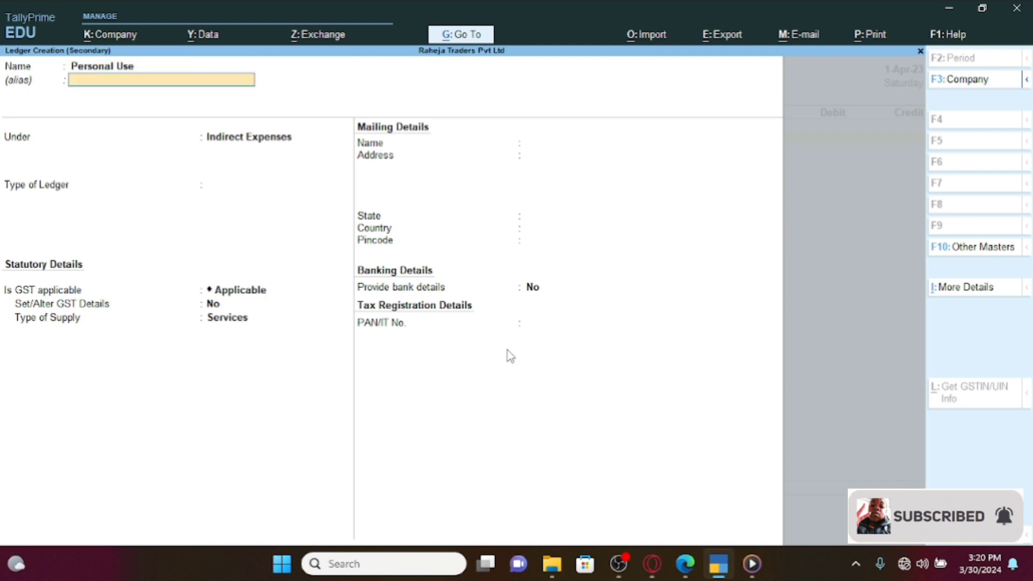
Place the Personal Use ledger under Capital Account, keep the default details and save it
key(Return)
text(Ca)
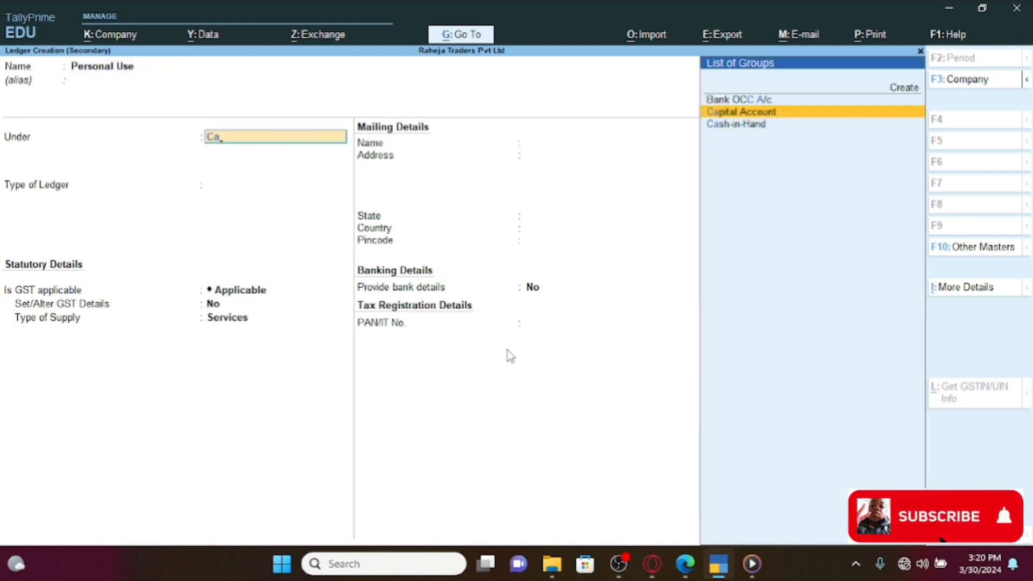
key(Return)
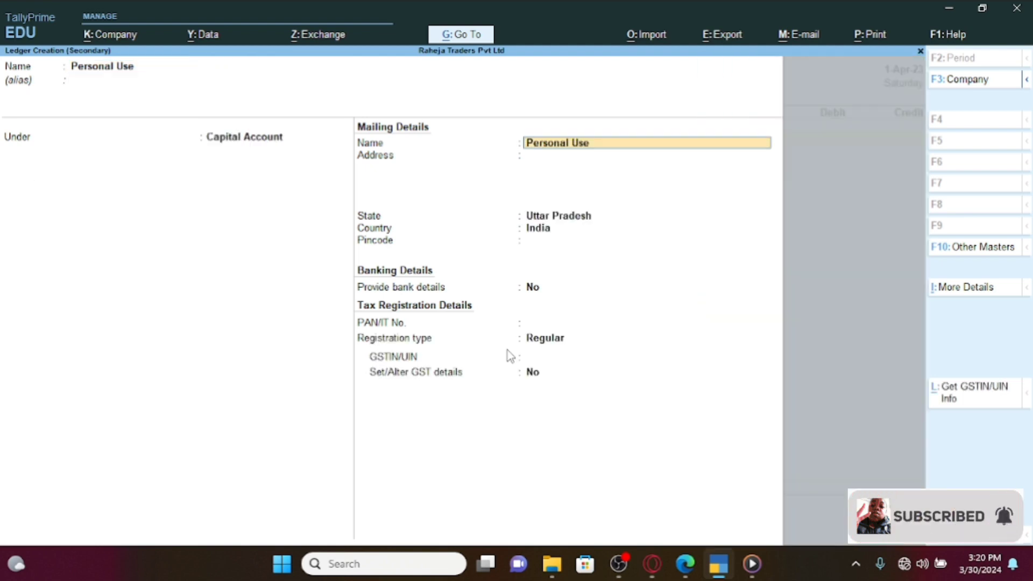
key(Return)
key(Return)
key(Return)
key(Return)
key(Return)
key(Return)
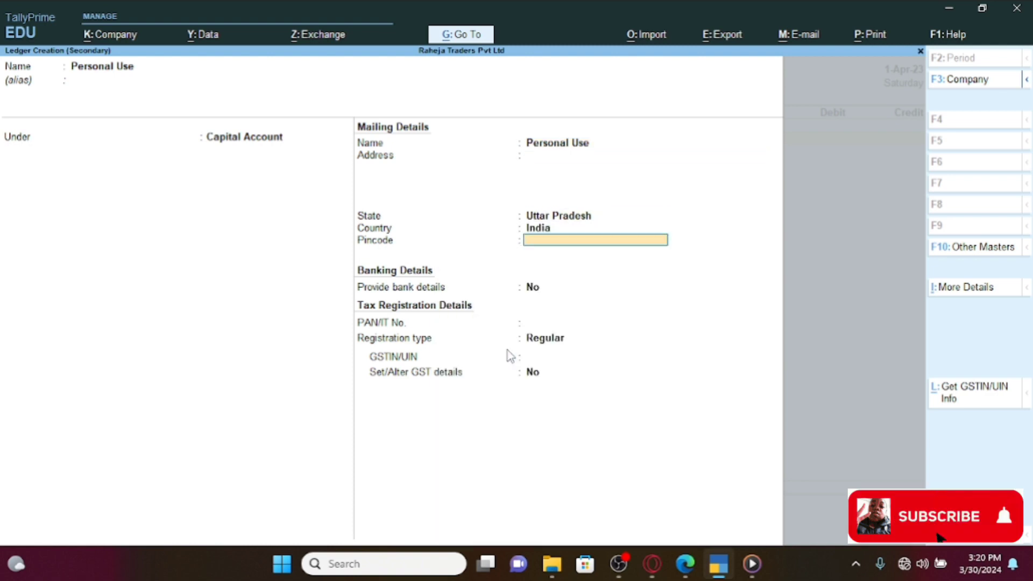
key(Return)
key(Return)
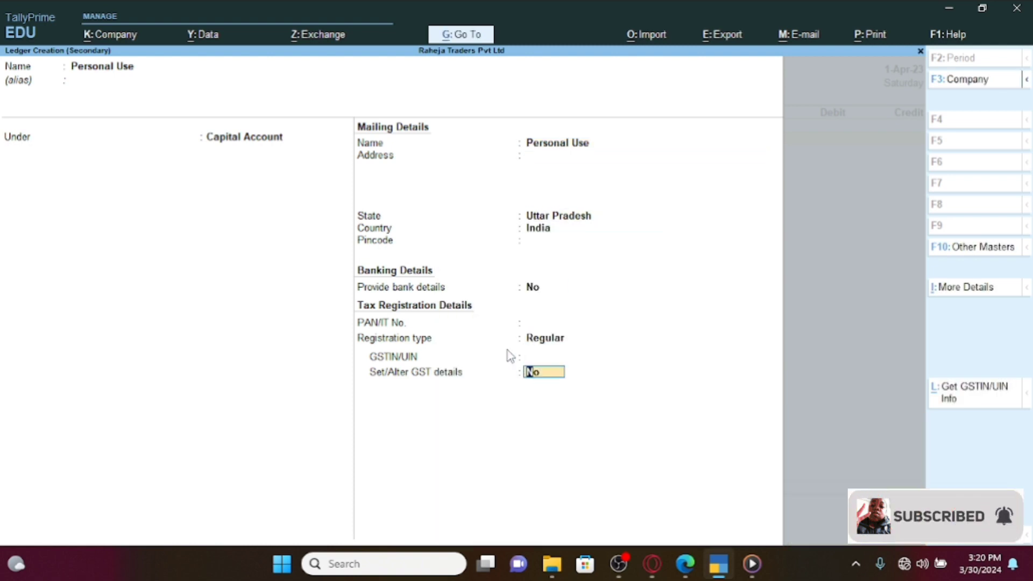
key(Return)
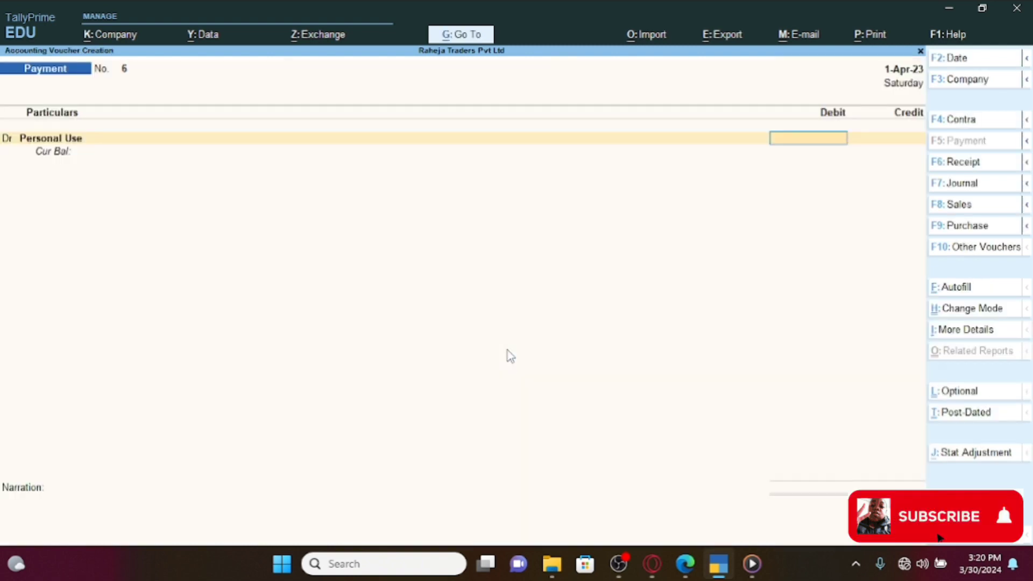
Check transaction 10 in the exercise PDF, debit Personal Use with 5000 against Cash, save the payment voucher and leave voucher entry
click(721, 566)
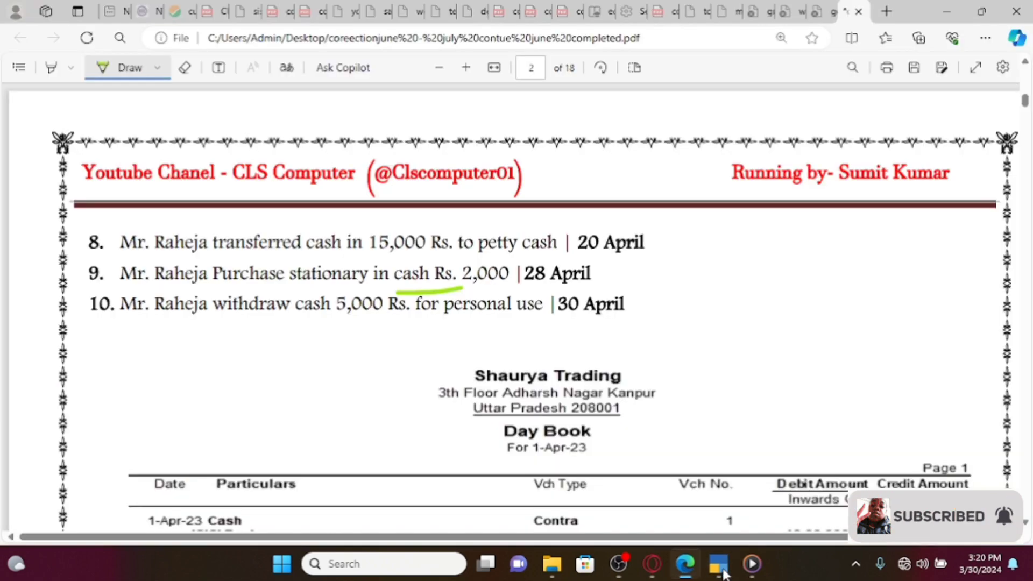
click(721, 568)
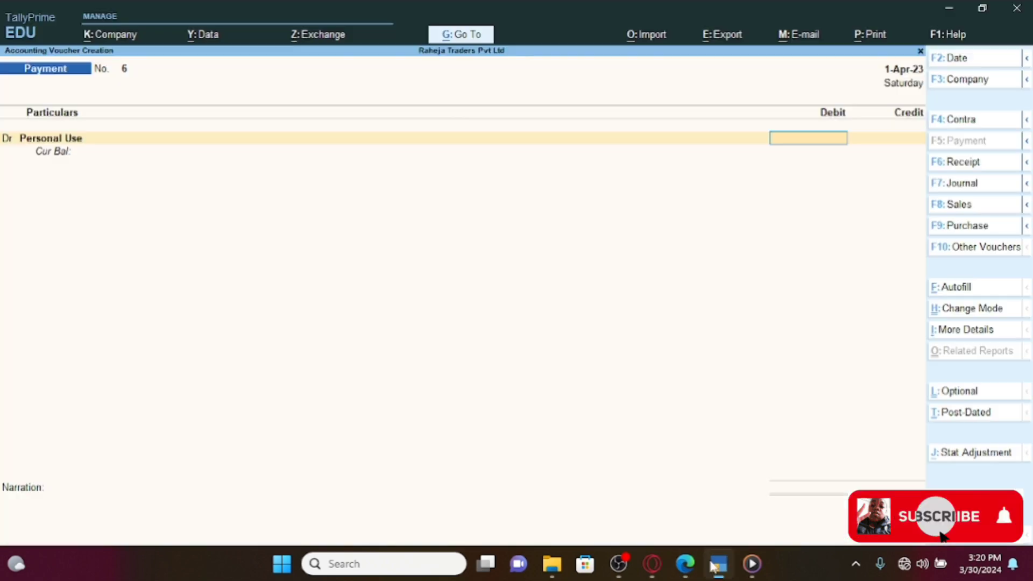
key(Return)
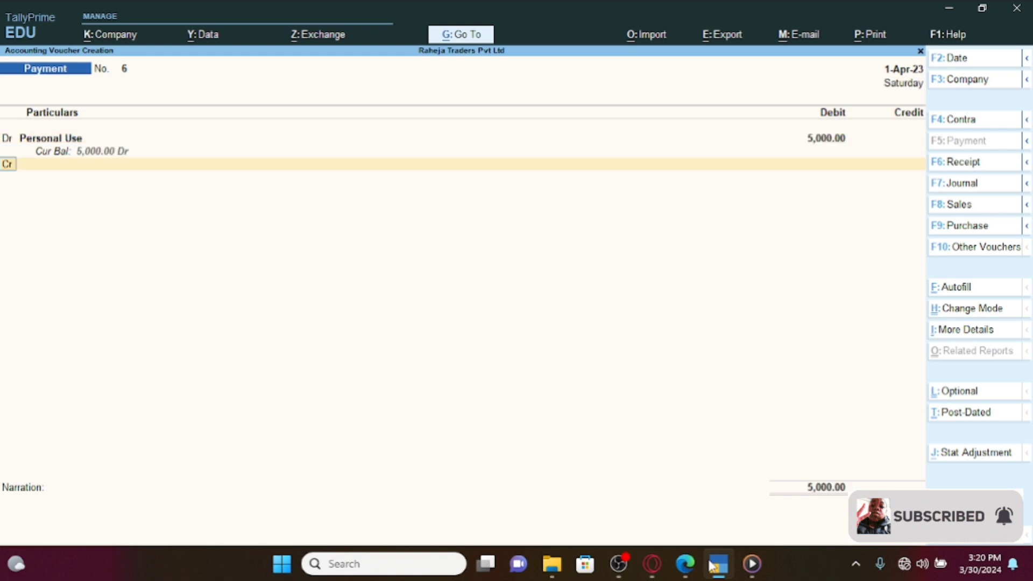
key(Return)
key(Return)
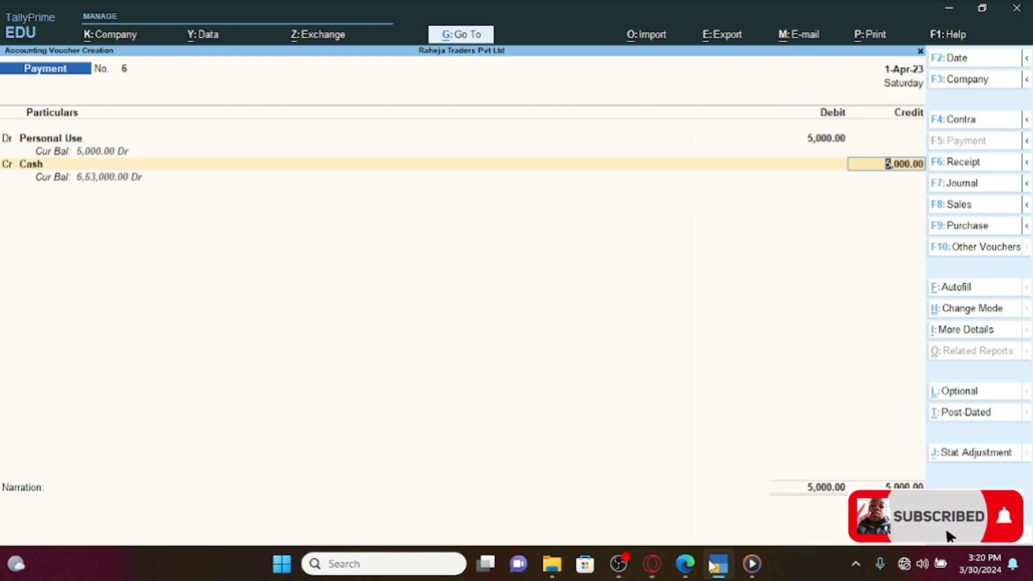
key(Return)
key(Return)
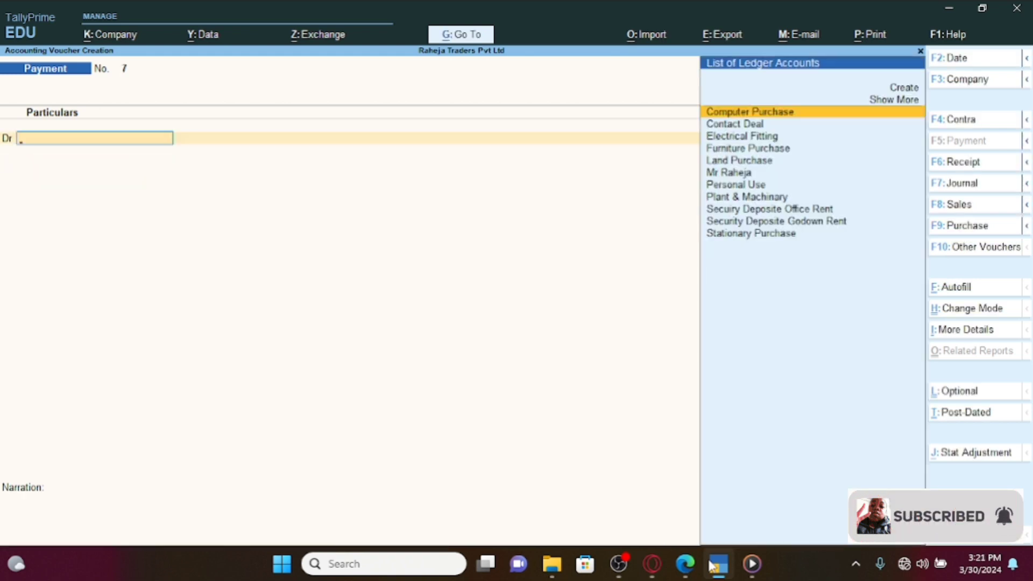
key(Escape)
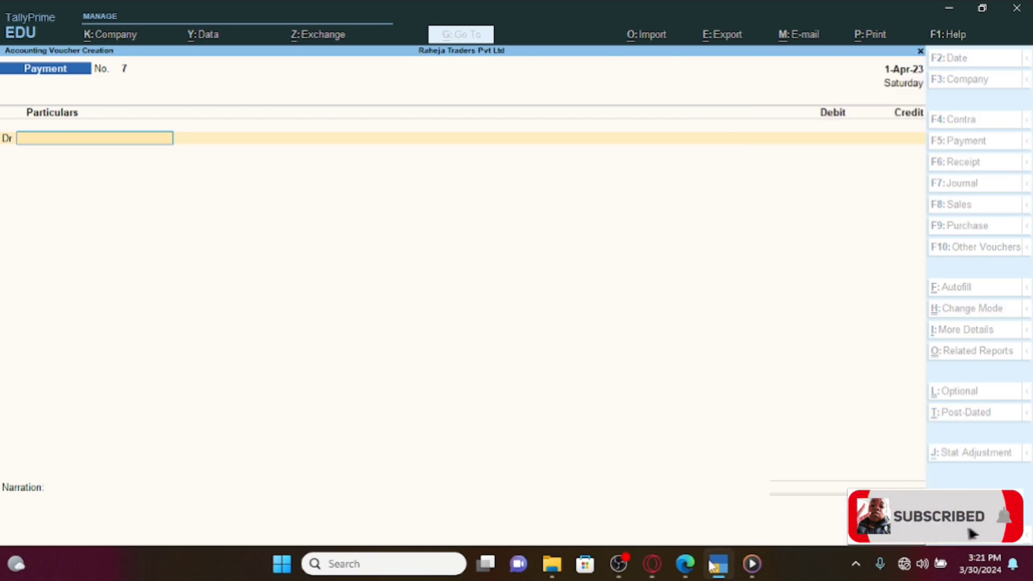
key(Escape)
Switch to the exercise PDF, double-underline "30 April" in transaction 10, and tick and underline the Day Book heading
click(721, 567)
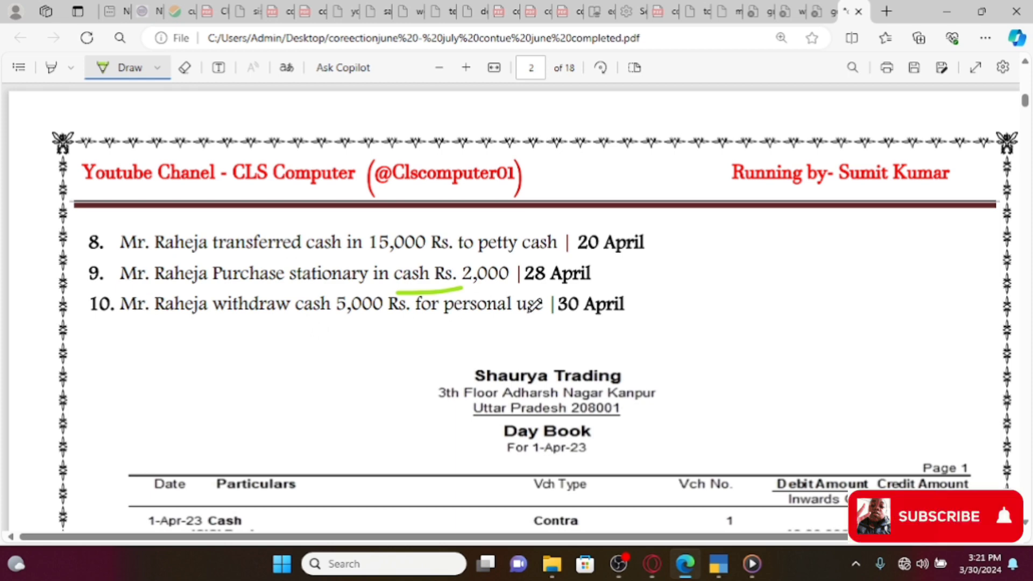
drag(555, 327, 670, 325)
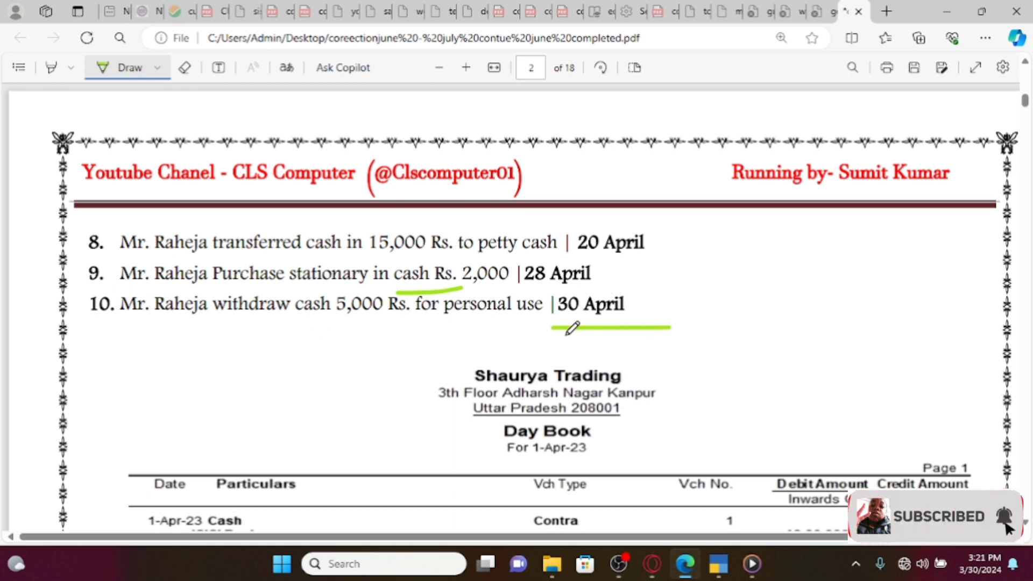
drag(566, 335, 664, 311)
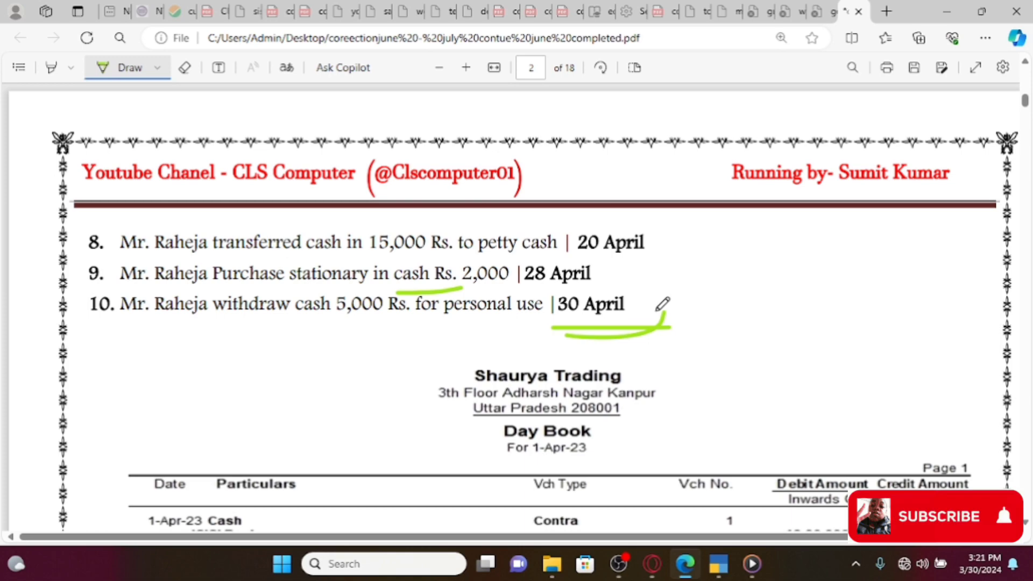
scroll(662, 304, down, 4)
scroll(662, 304, up, 1)
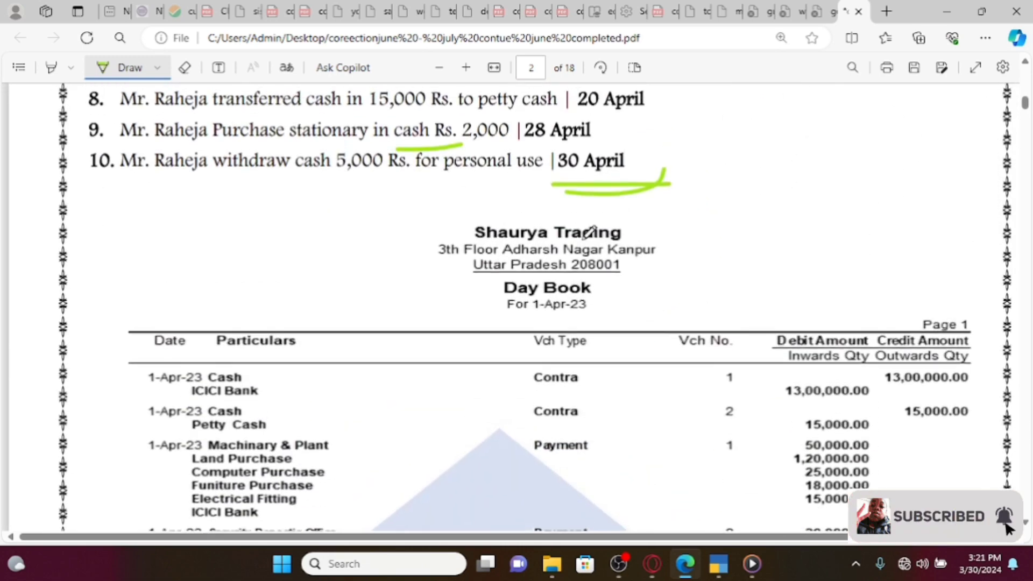
drag(423, 252, 510, 264)
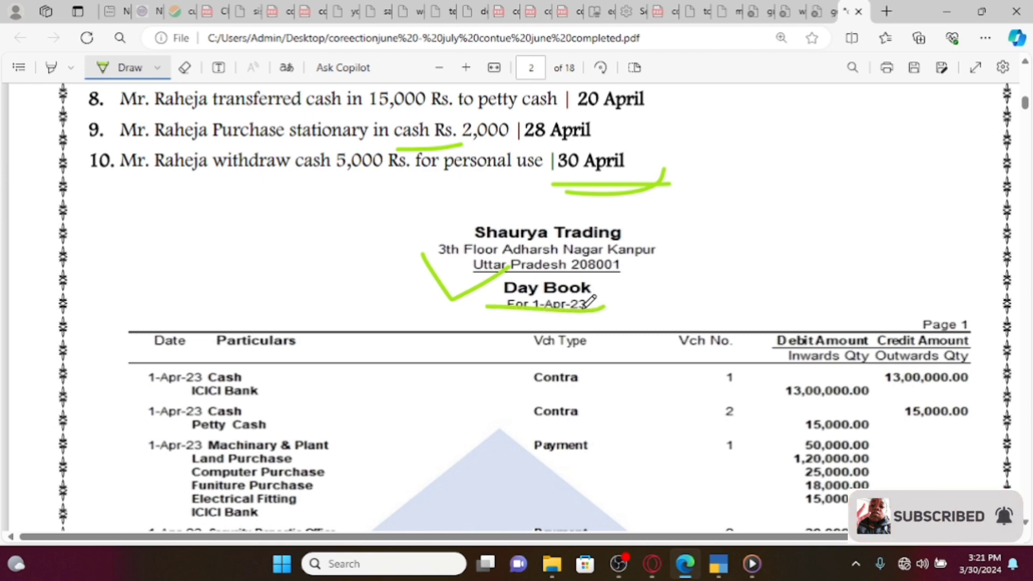
scroll(618, 380, down, 6)
Return to TallyPrime and open the Day Book in detailed view
click(720, 568)
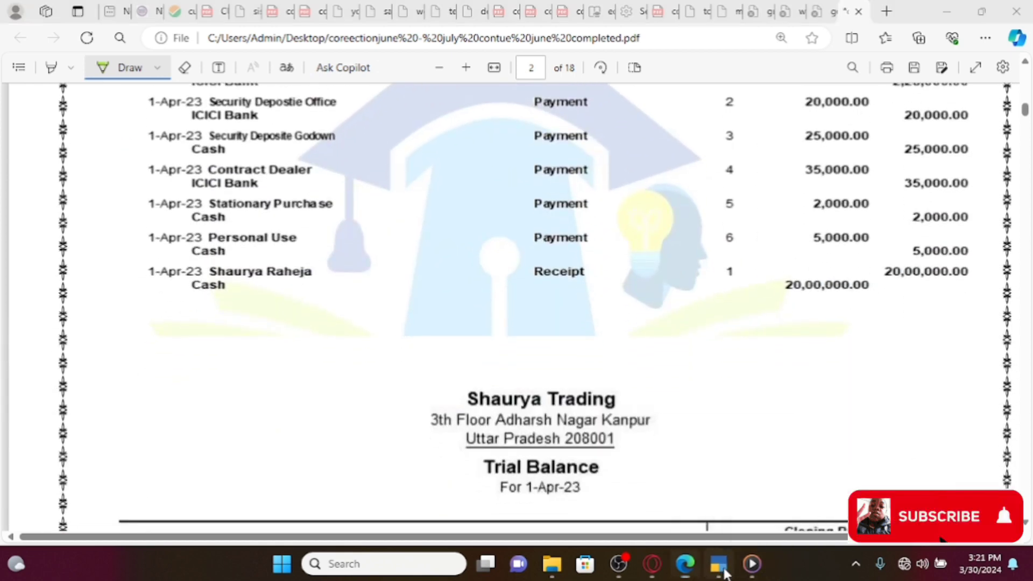
key(Down)
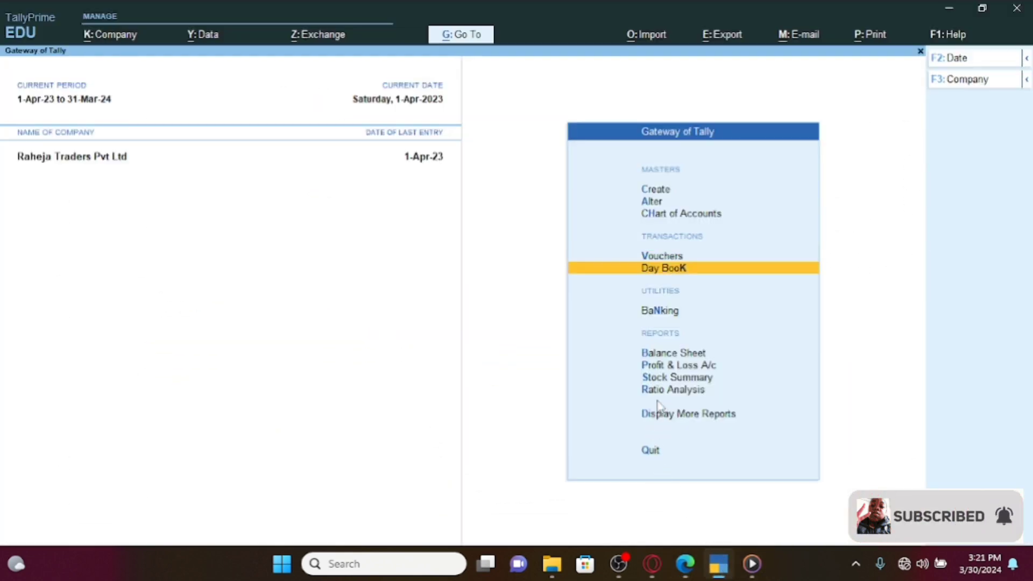
key(Return)
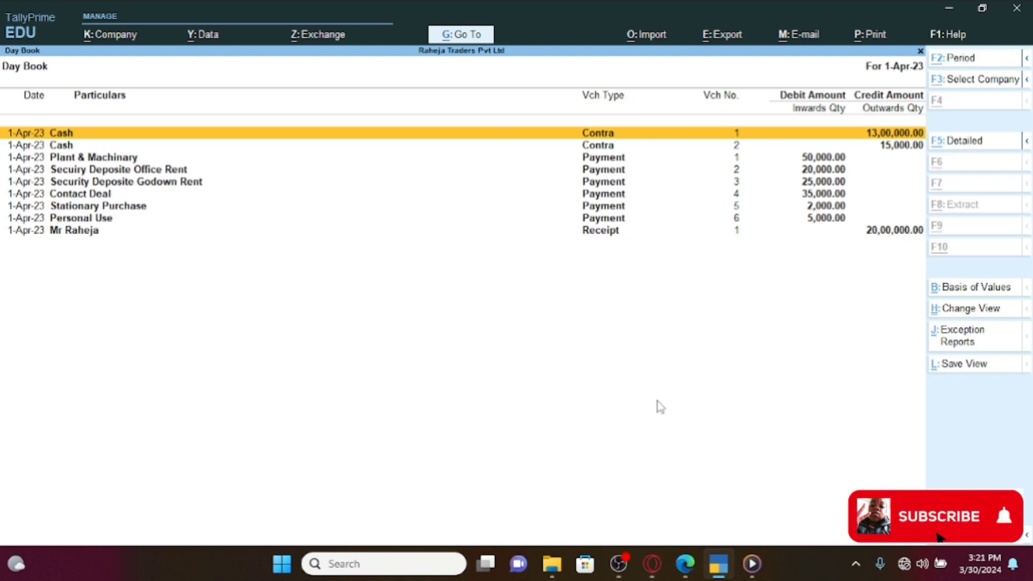
key(alt+F5)
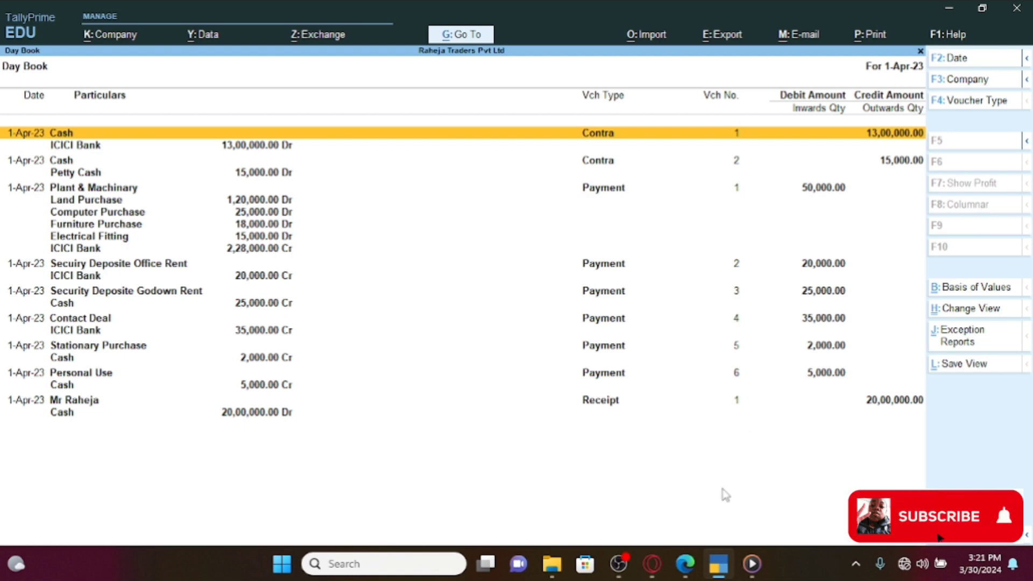
Compare TallyPrime's Day Book entries with the Day Book printed in the exercise PDF
click(685, 564)
scroll(772, 190, up, 5)
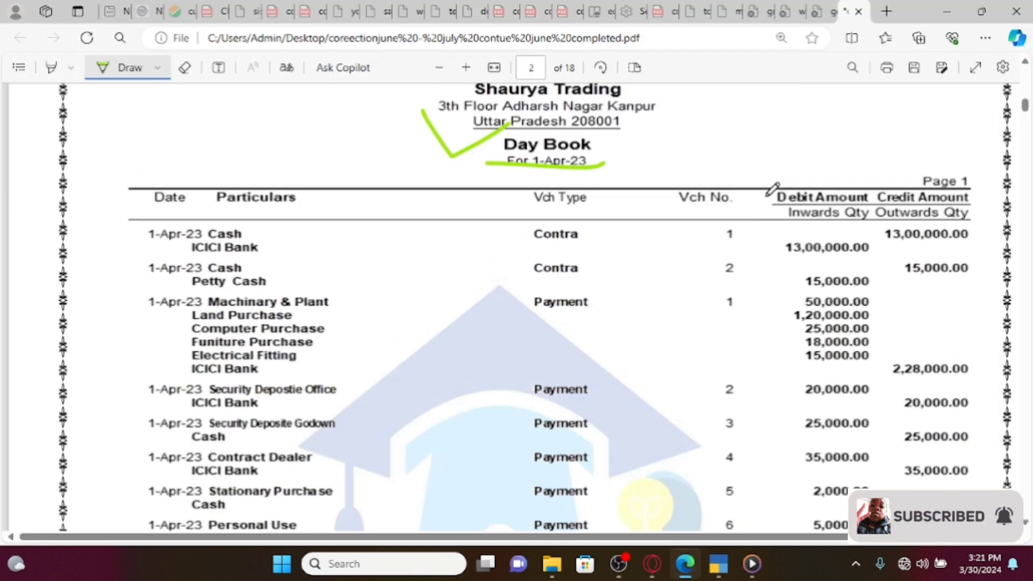
scroll(741, 291, down, 3)
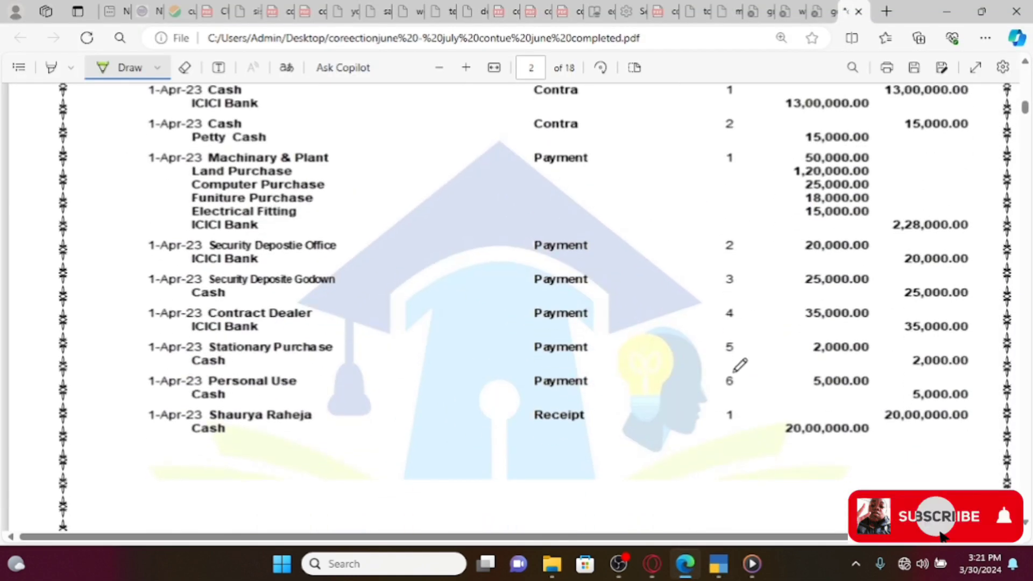
click(718, 563)
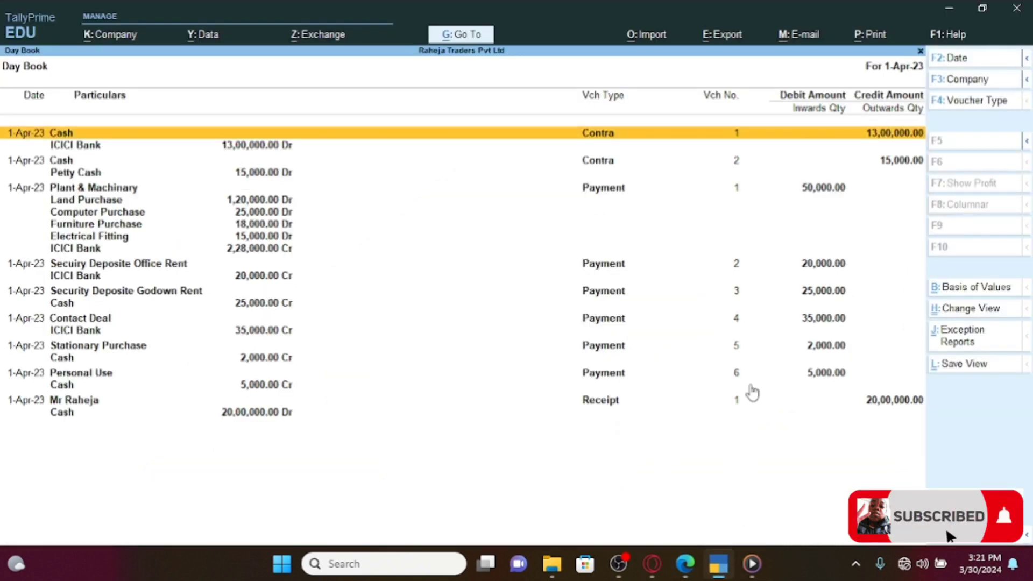
click(710, 565)
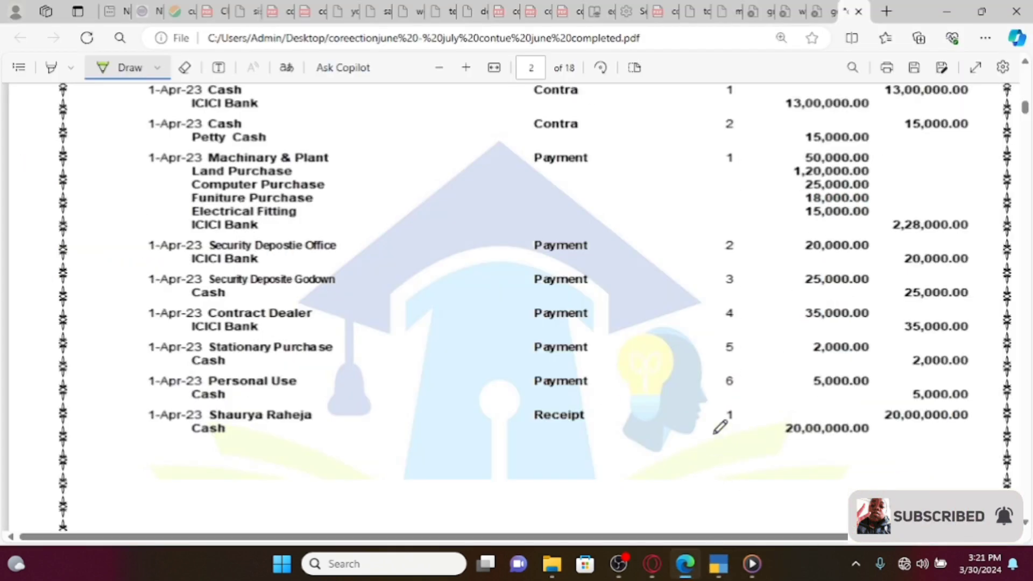
scroll(817, 337, up, 4)
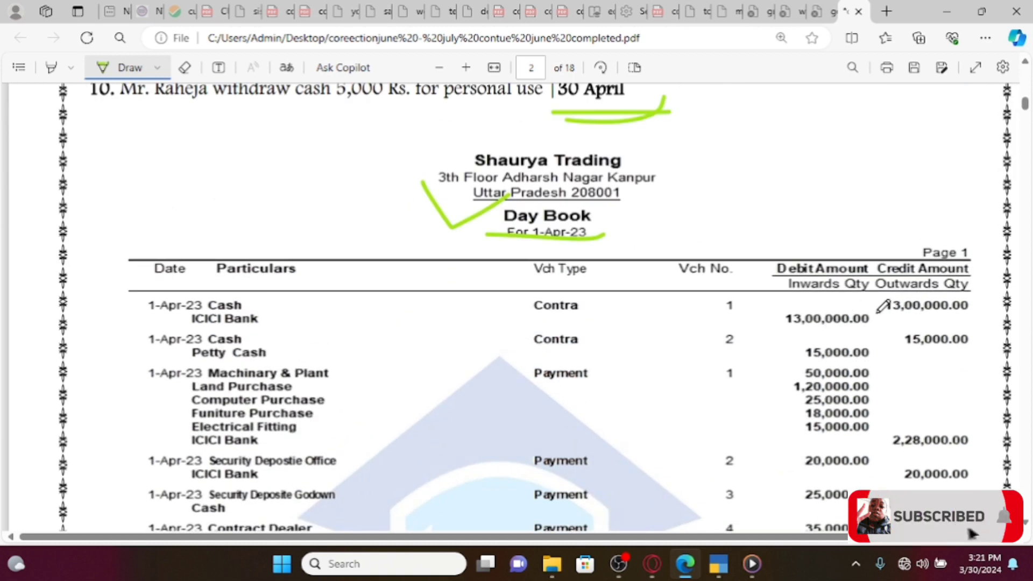
scroll(843, 341, down, 3)
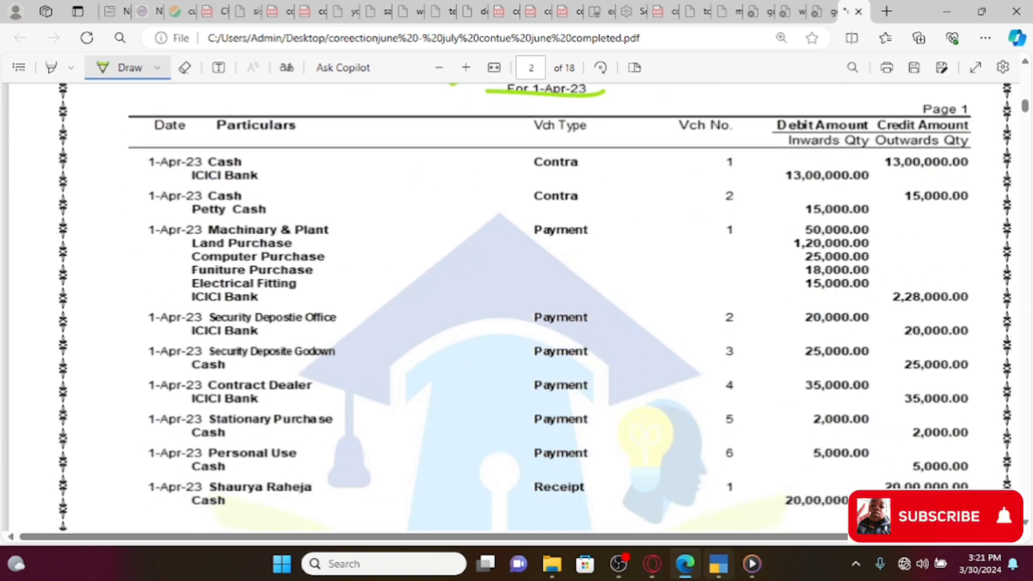
Return to TallyPrime, toggle the Day Book between condensed and detailed views, and close it
click(717, 564)
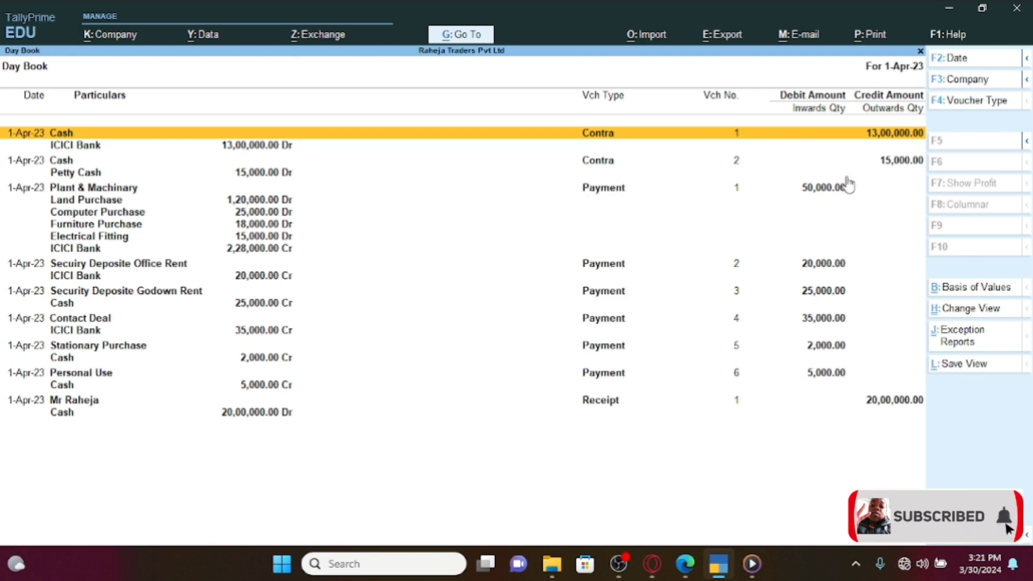
key(alt+F5)
key(alt+F5)
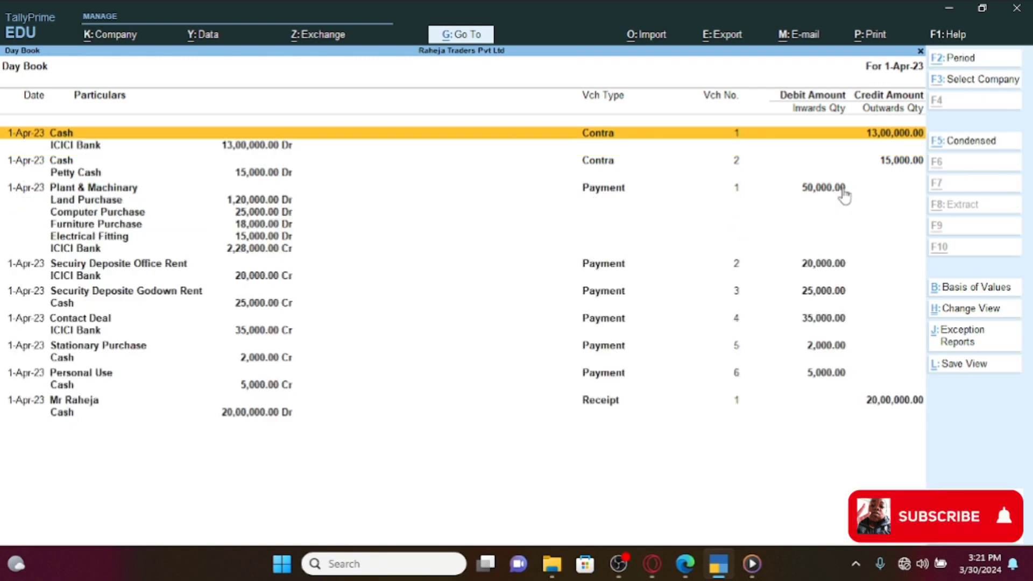
key(Escape)
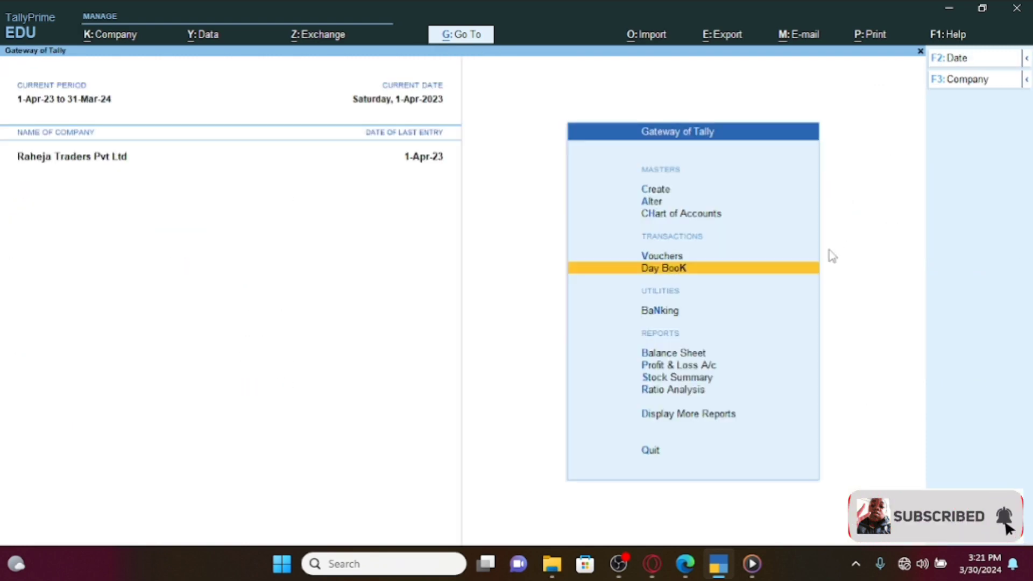
Find the Trial Balance page in the exercise PDF and mark its heading with the pen
click(719, 564)
scroll(719, 323, down, 10)
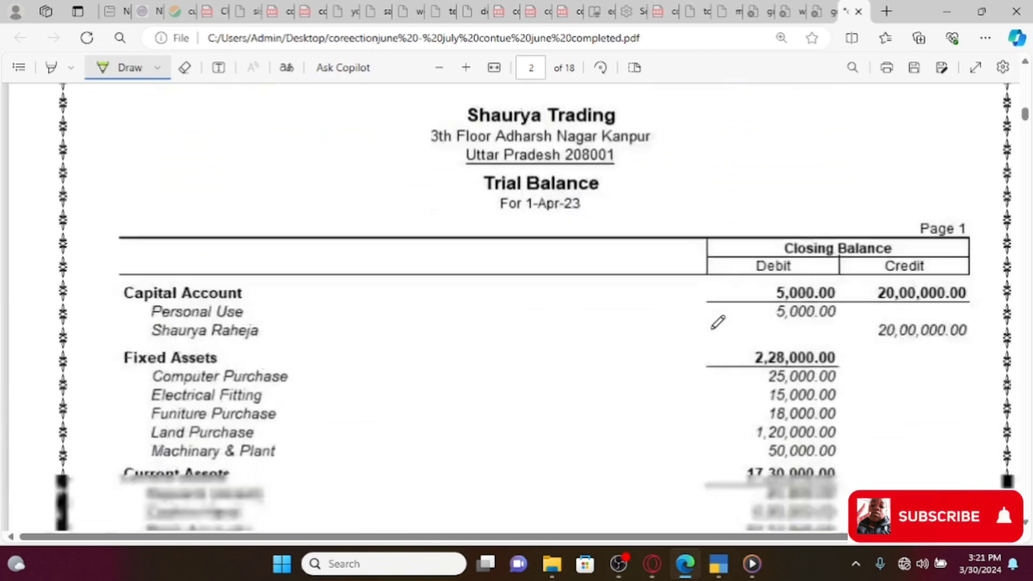
scroll(718, 323, up, 1)
scroll(639, 239, up, 1)
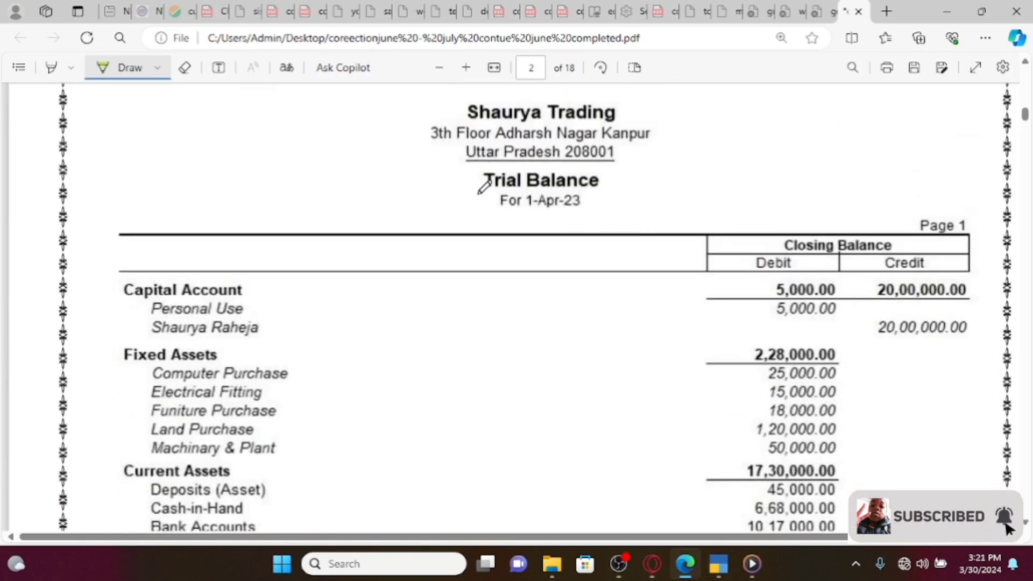
drag(478, 196, 532, 173)
Switch to TallyPrime and open the Trial Balance from the additional reports in detailed view
click(721, 563)
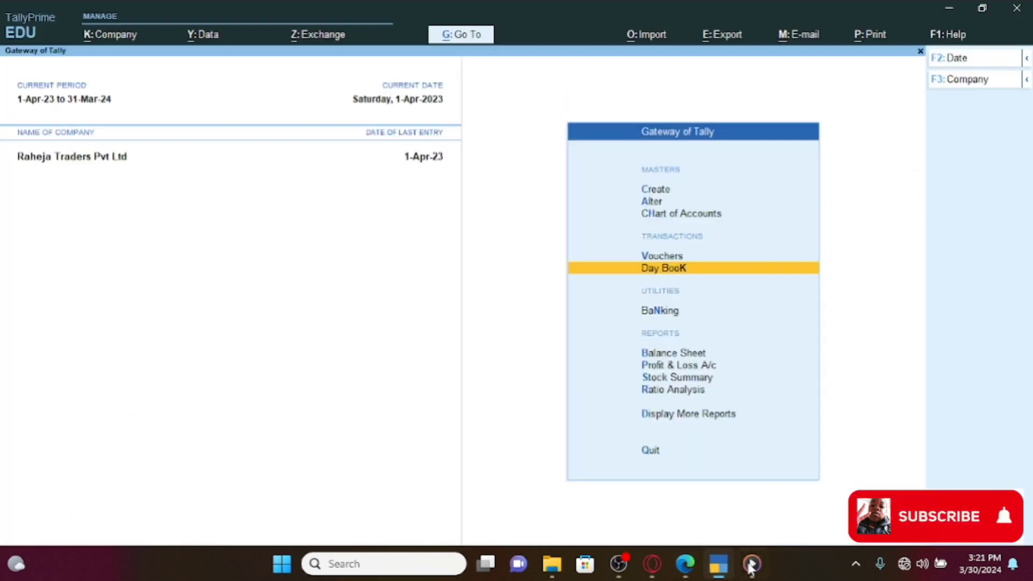
key(Down)
key(Down)
key(Down)
key(Down)
key(Down)
key(Down)
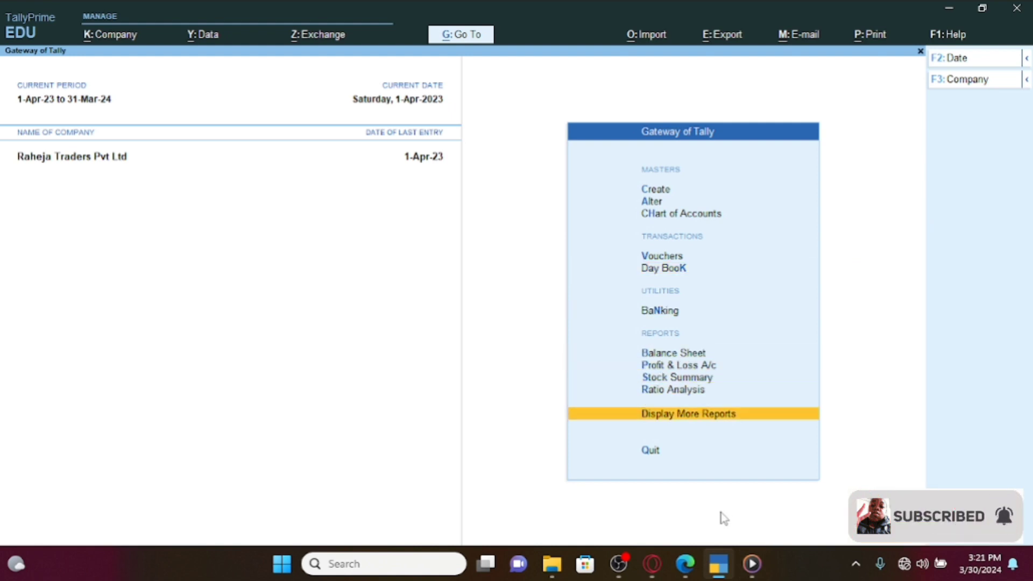
key(Return)
key(Return)
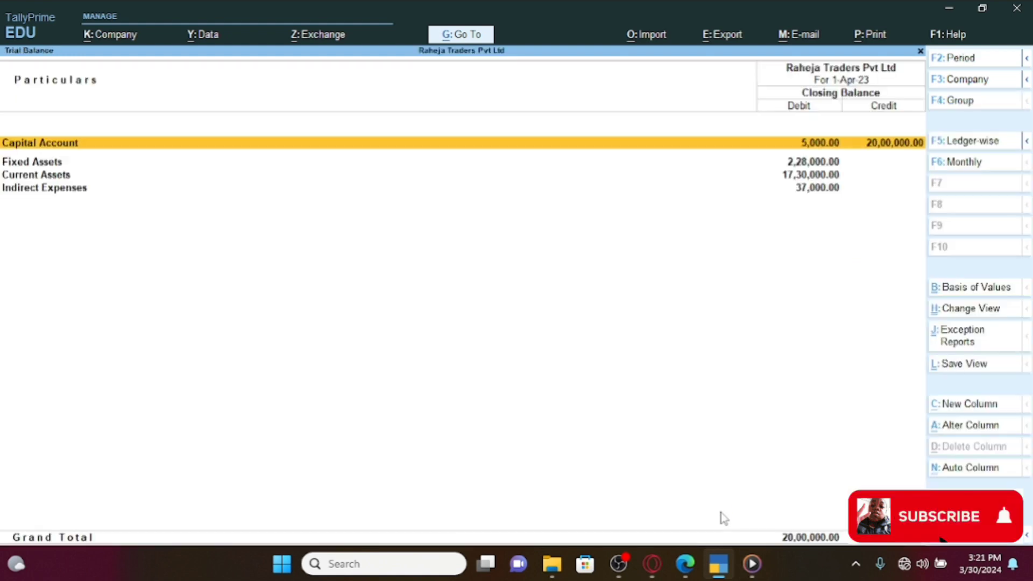
key(alt)
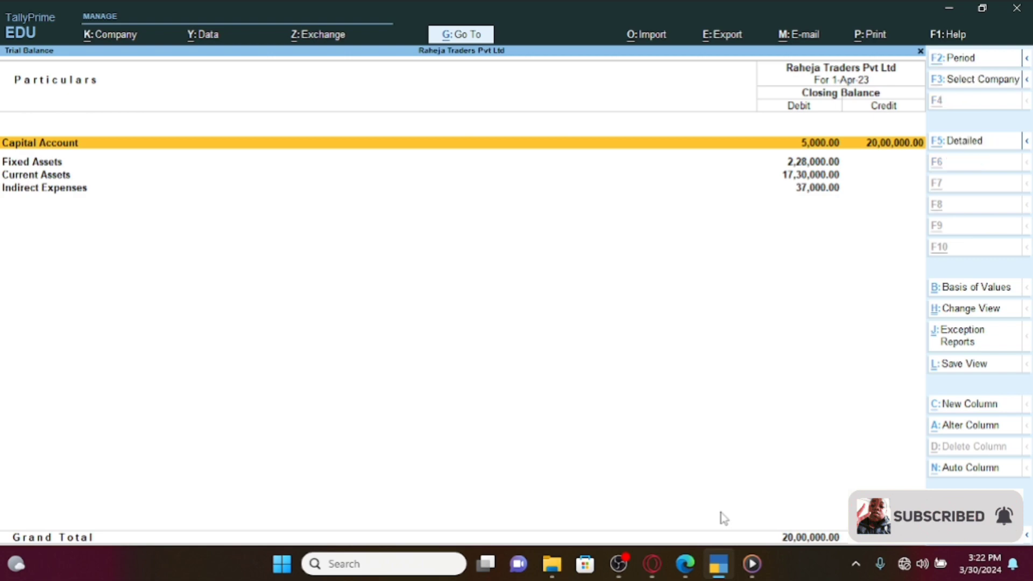
key(alt+F5)
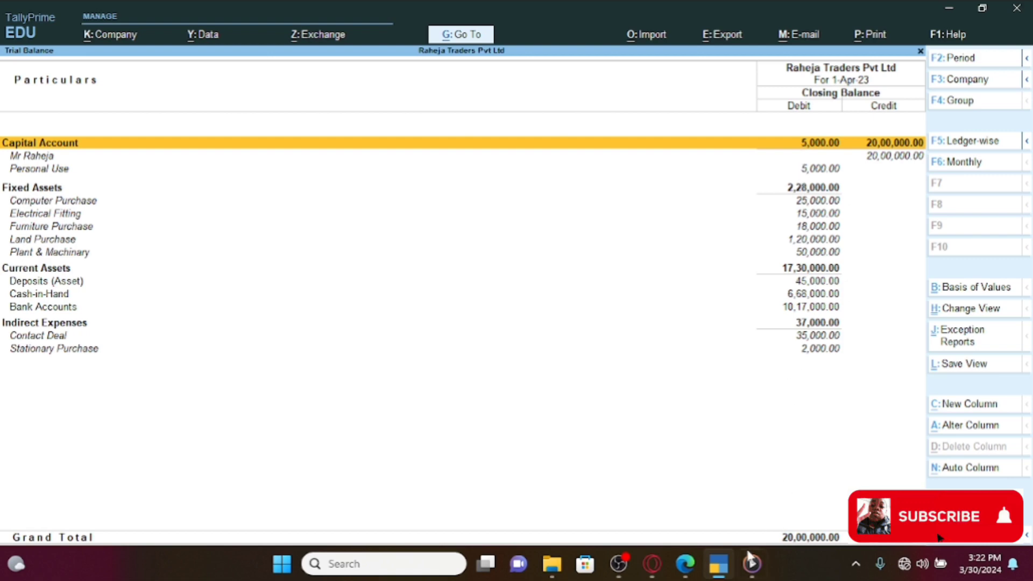
Switch to the exercise PDF and tick the Capital Account debit and credit amounts and the Fixed Assets total with the pen
click(719, 564)
scroll(723, 433, down, 1)
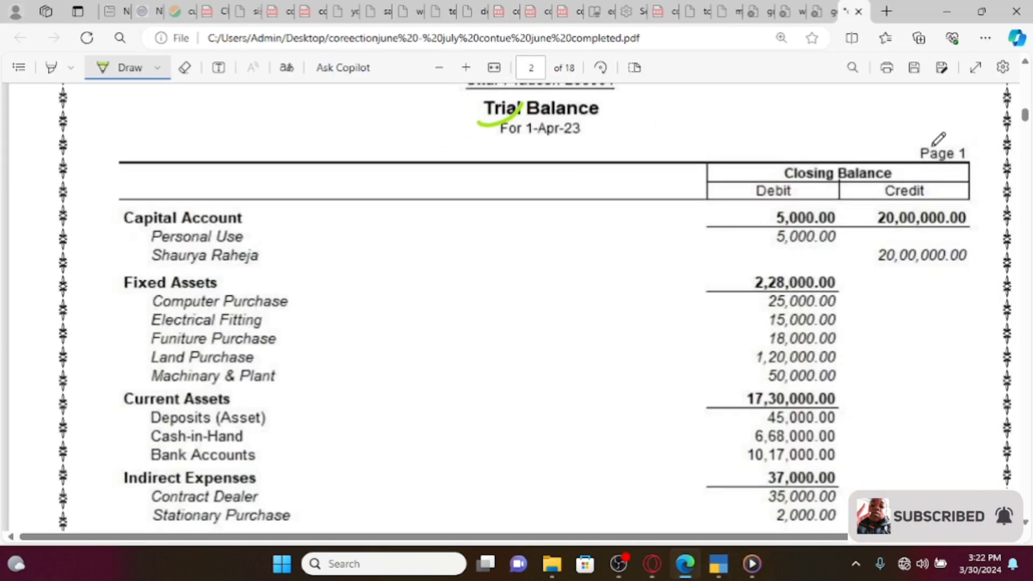
mouse_move(754, 237)
mouse_down()
mouse_move(796, 242)
mouse_move(818, 225)
mouse_move(928, 205)
mouse_up()
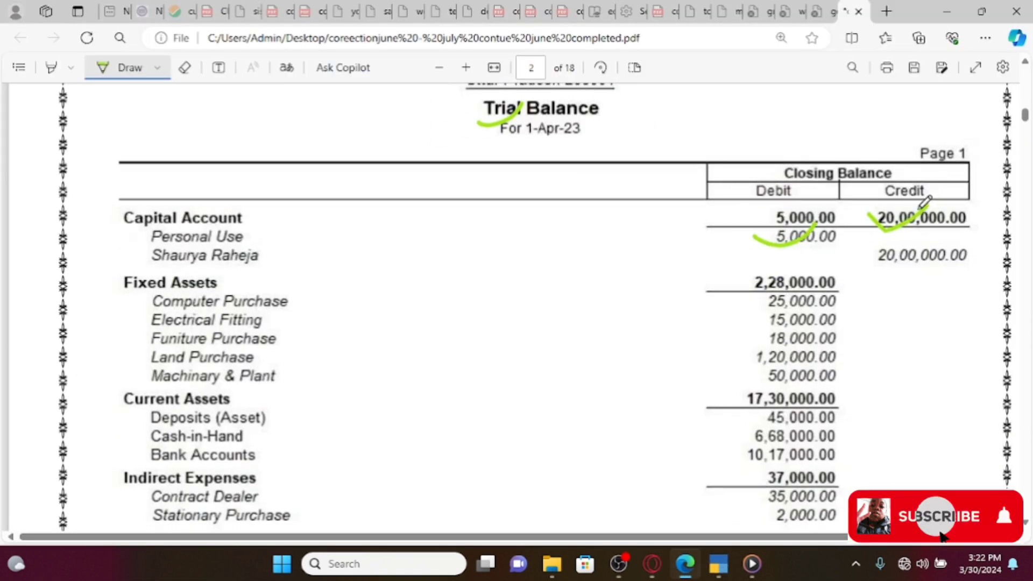
drag(704, 277, 780, 259)
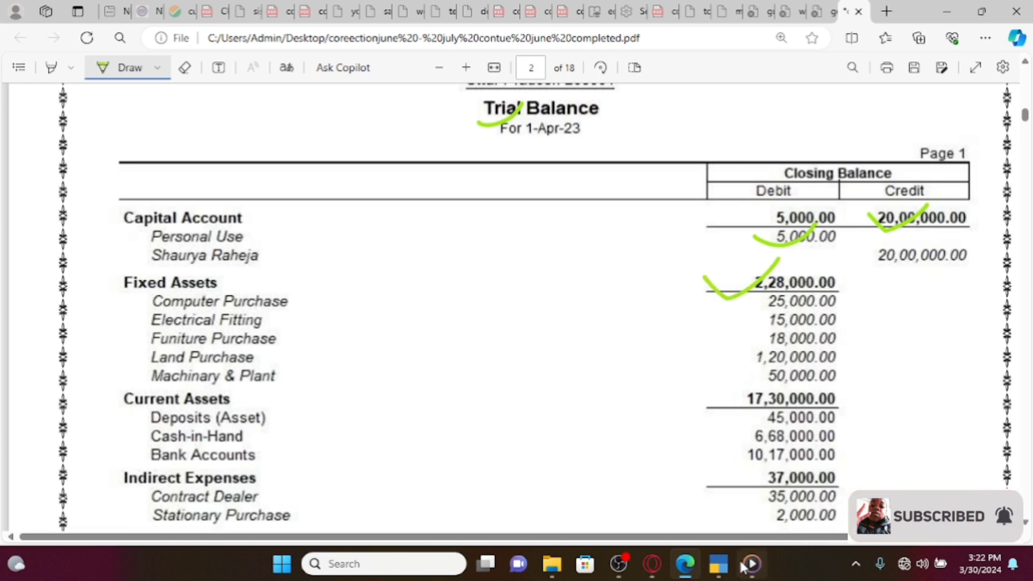
Compare TallyPrime's Trial Balance with the PDF's current assets, indirect expenses and grand total
click(719, 564)
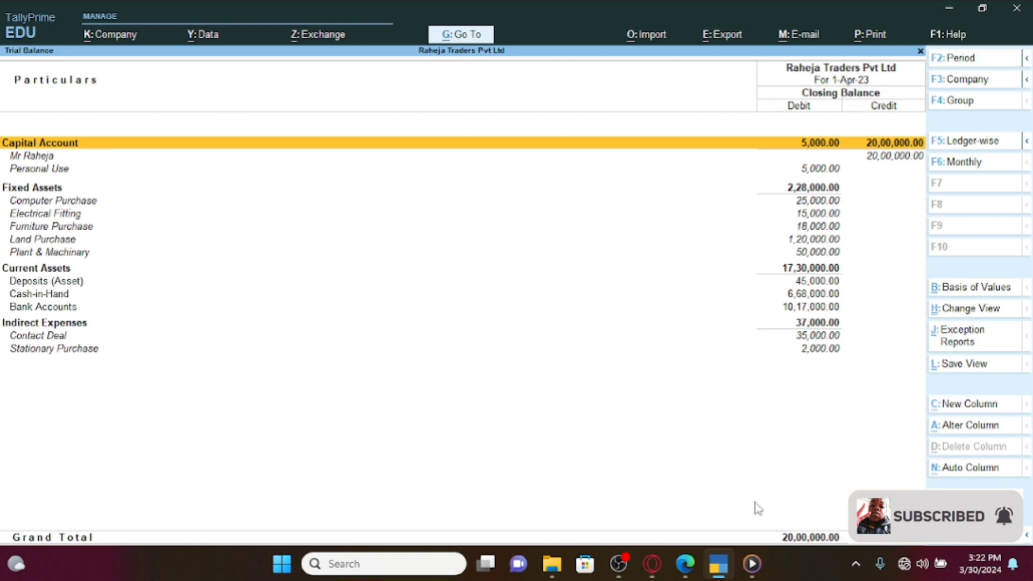
mouse_move(751, 564)
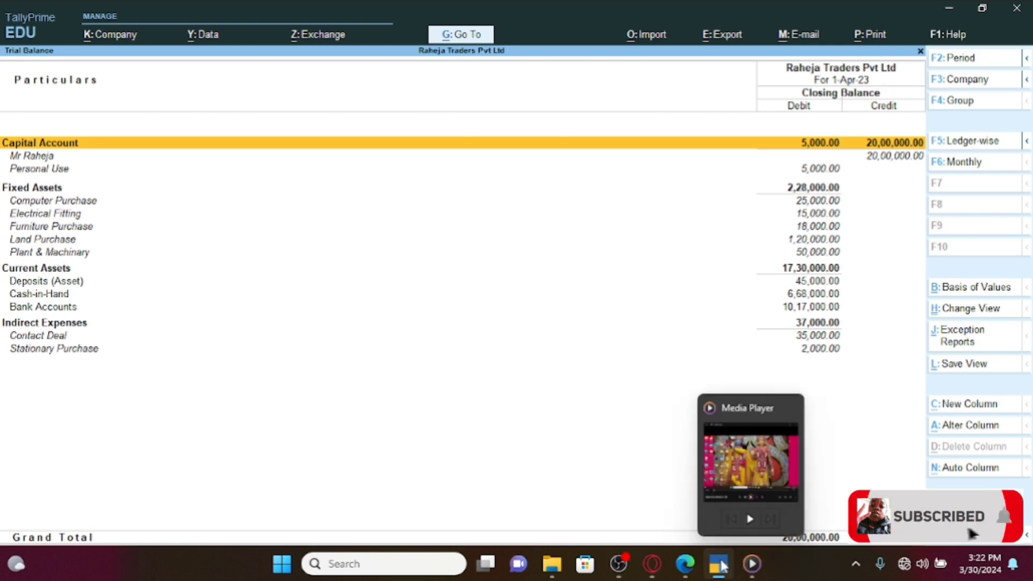
click(728, 566)
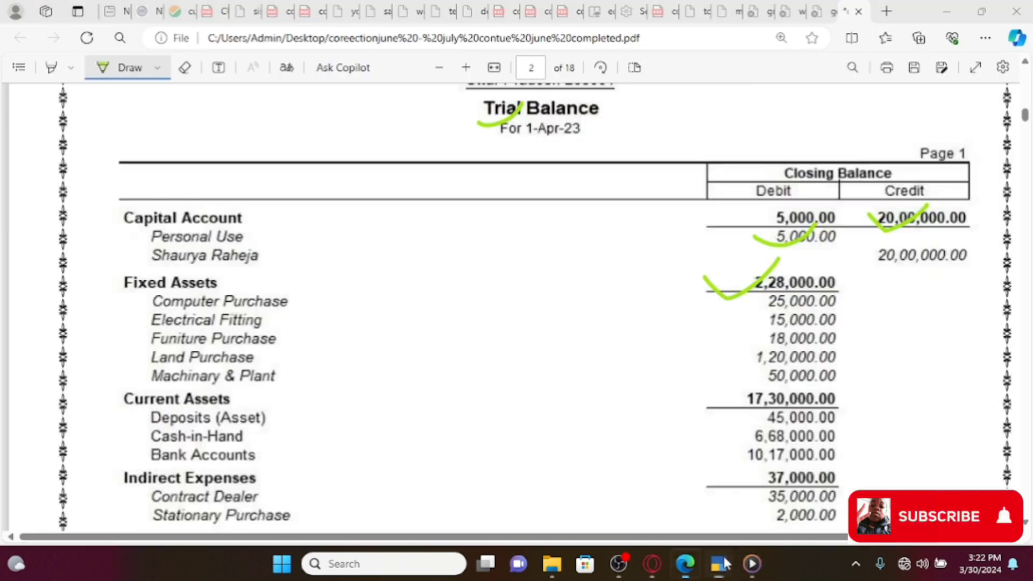
scroll(861, 334, down, 2)
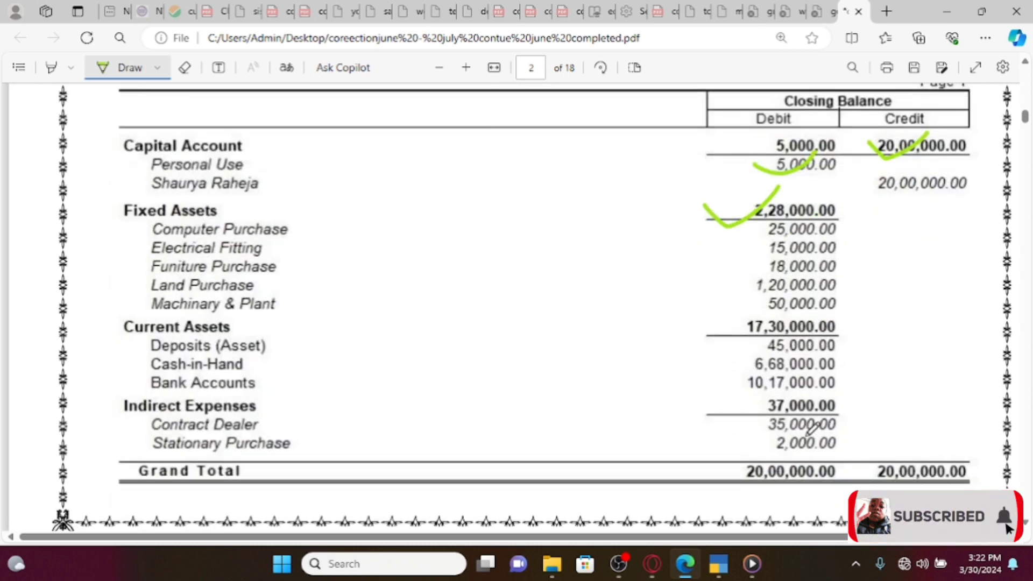
scroll(789, 383, down, 3)
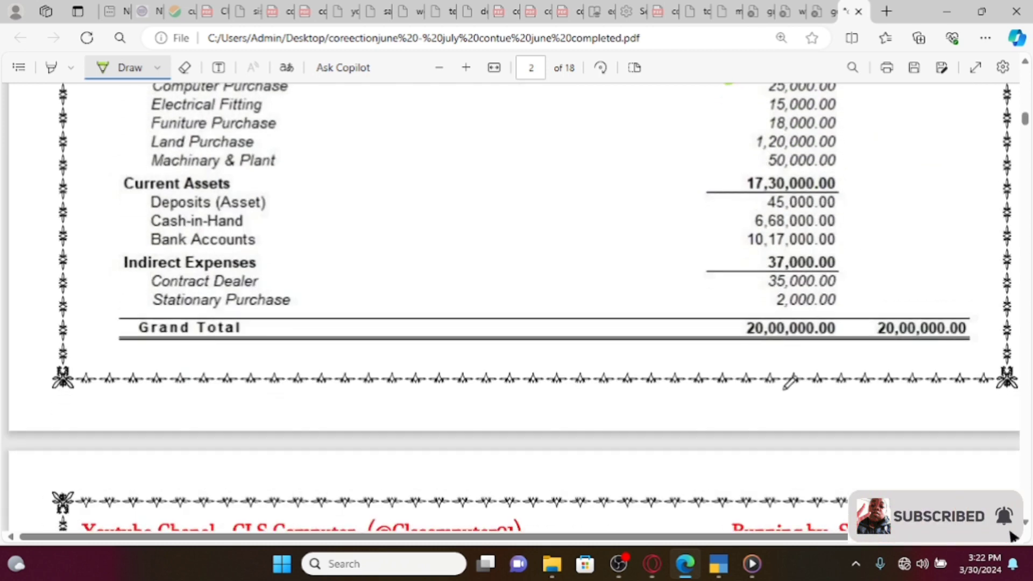
Return to TallyPrime, look through the Trial Balance rows and close the report
click(718, 563)
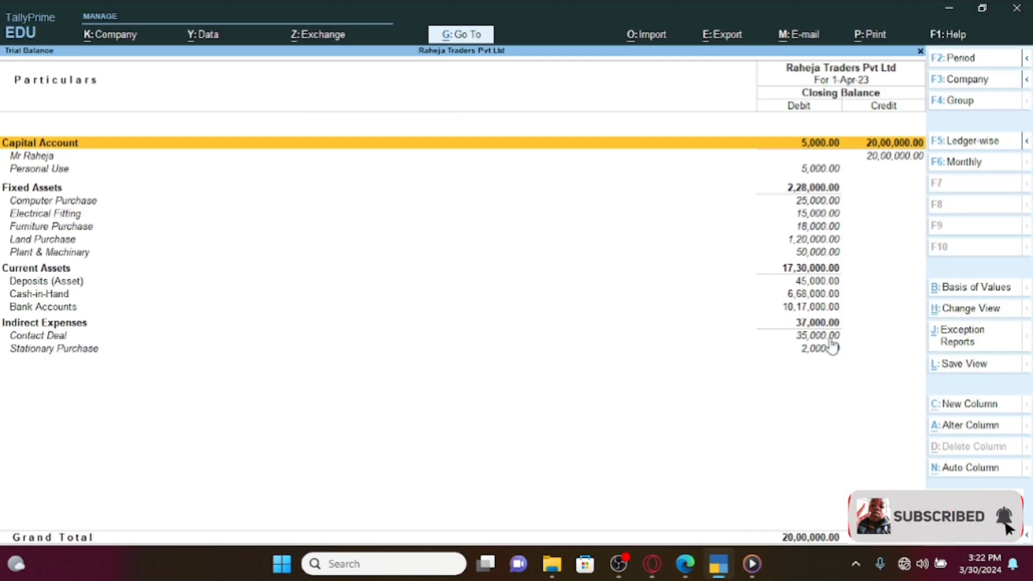
scroll(832, 340, down, 2)
scroll(832, 340, up, 2)
scroll(832, 345, down, 3)
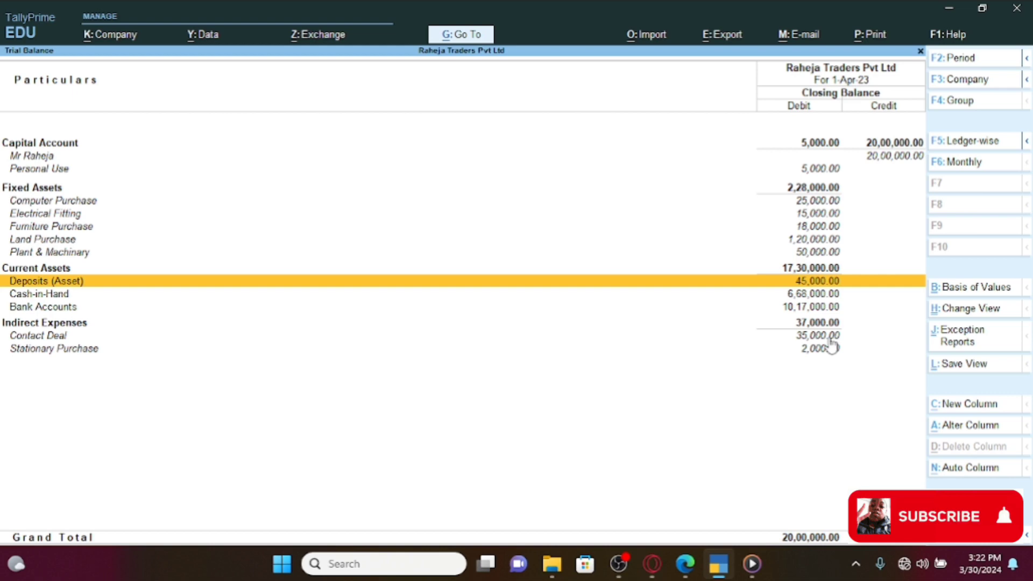
key(Escape)
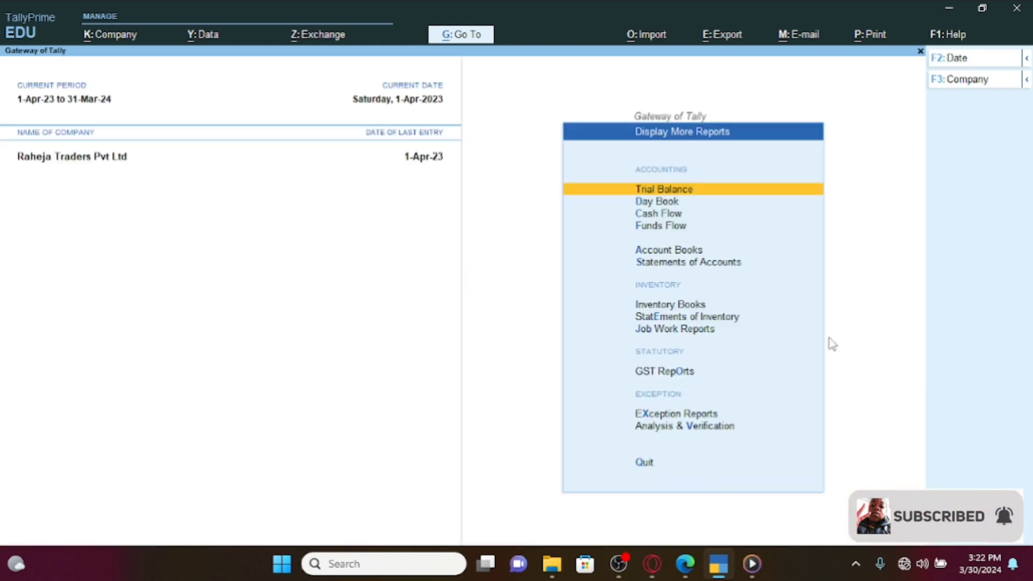